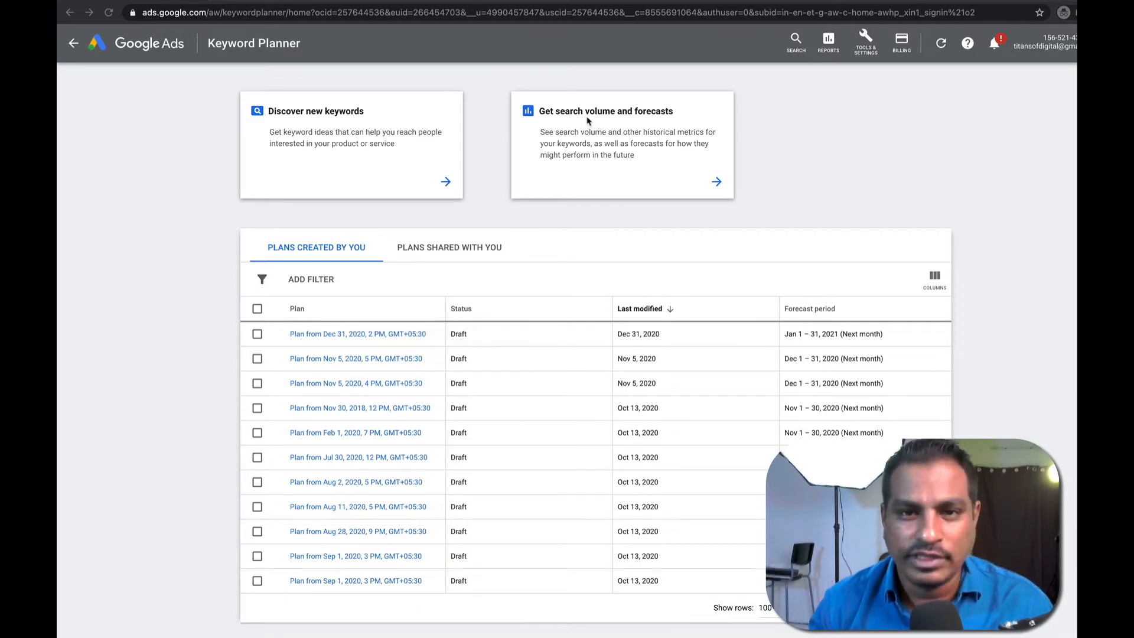
# Open Discover new keywords, try Start with a website, then return to Start with keywords.
pyautogui.click(445, 183)
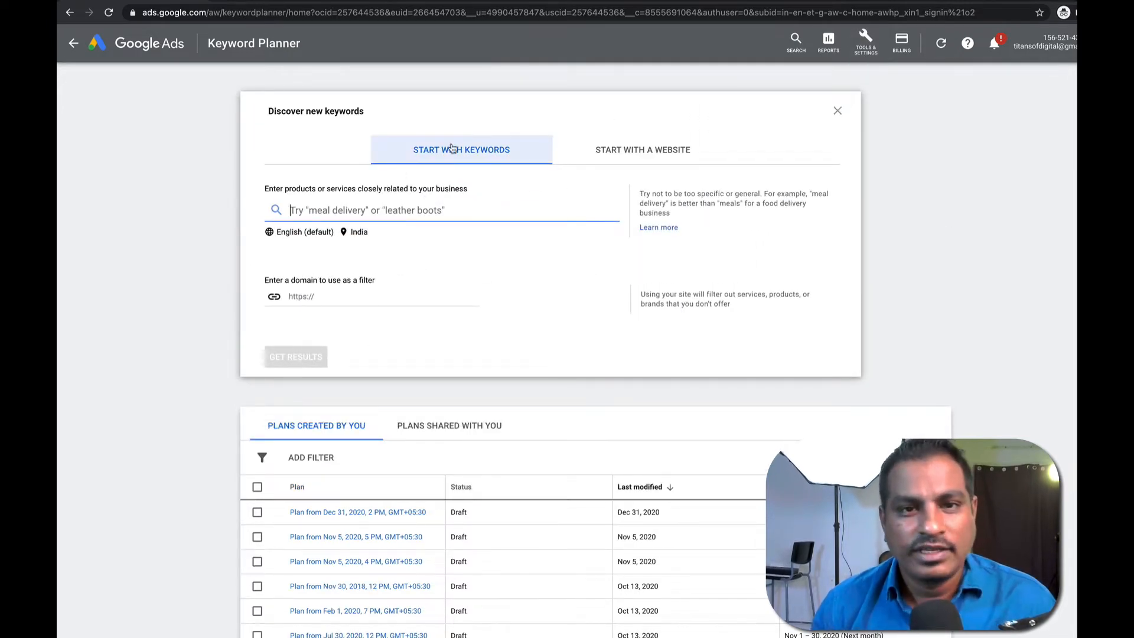
pyautogui.click(502, 152)
pyautogui.click(328, 212)
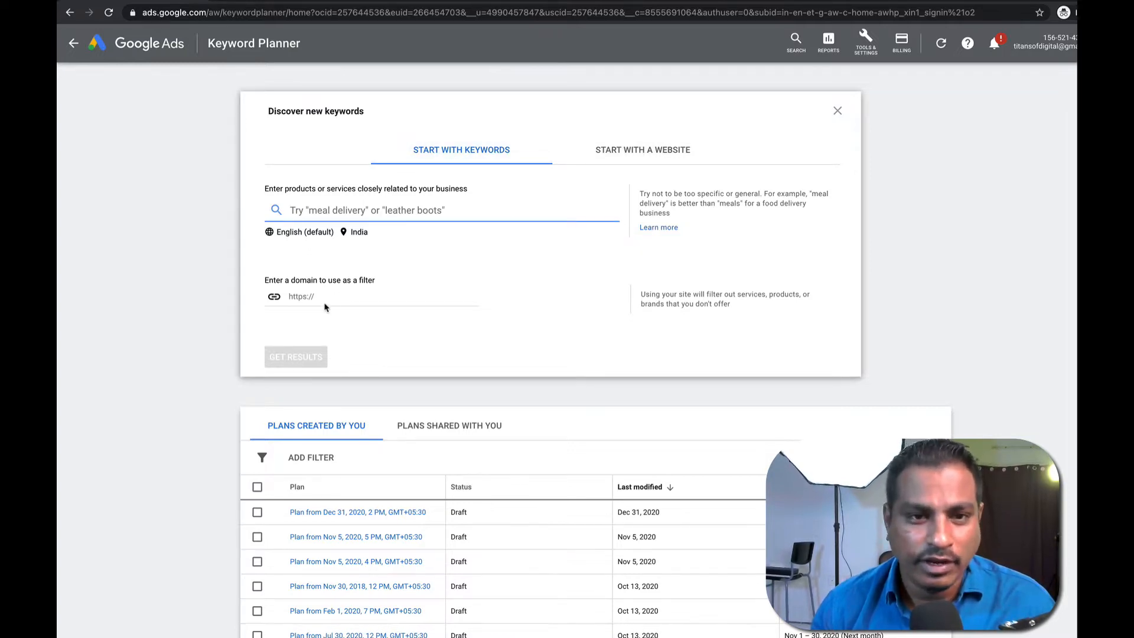
pyautogui.click(645, 152)
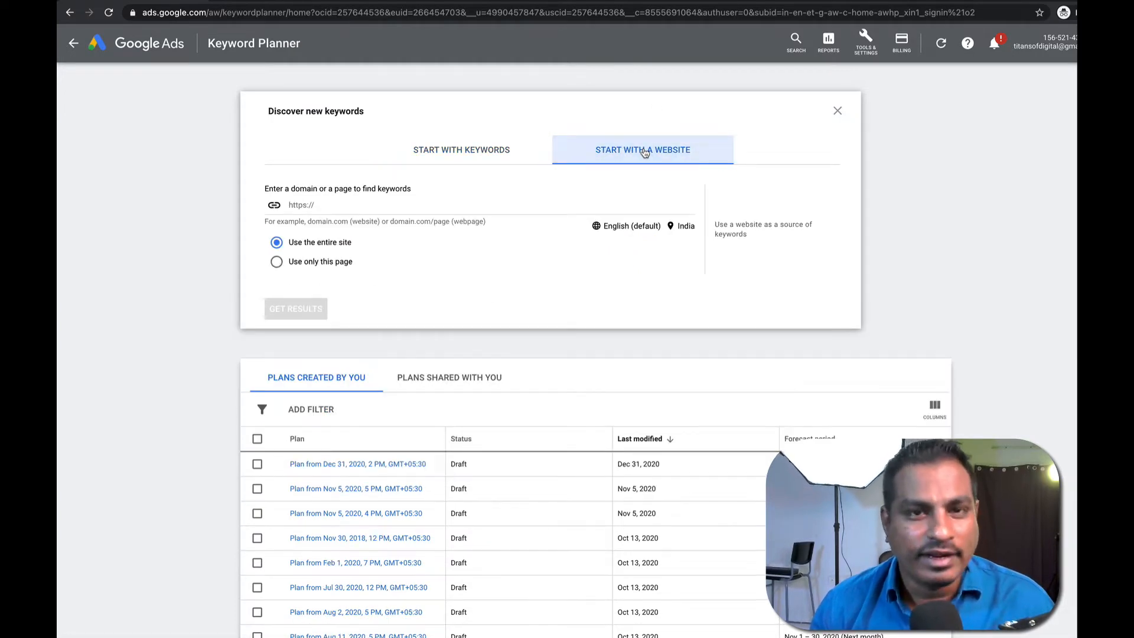
pyautogui.click(511, 153)
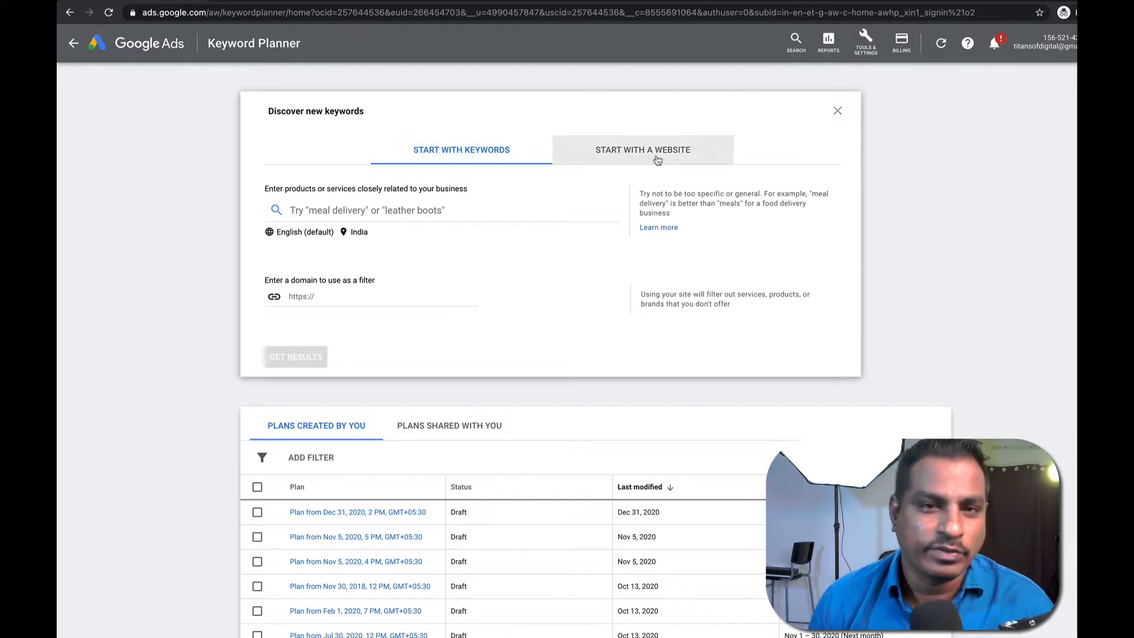
pyautogui.click(488, 154)
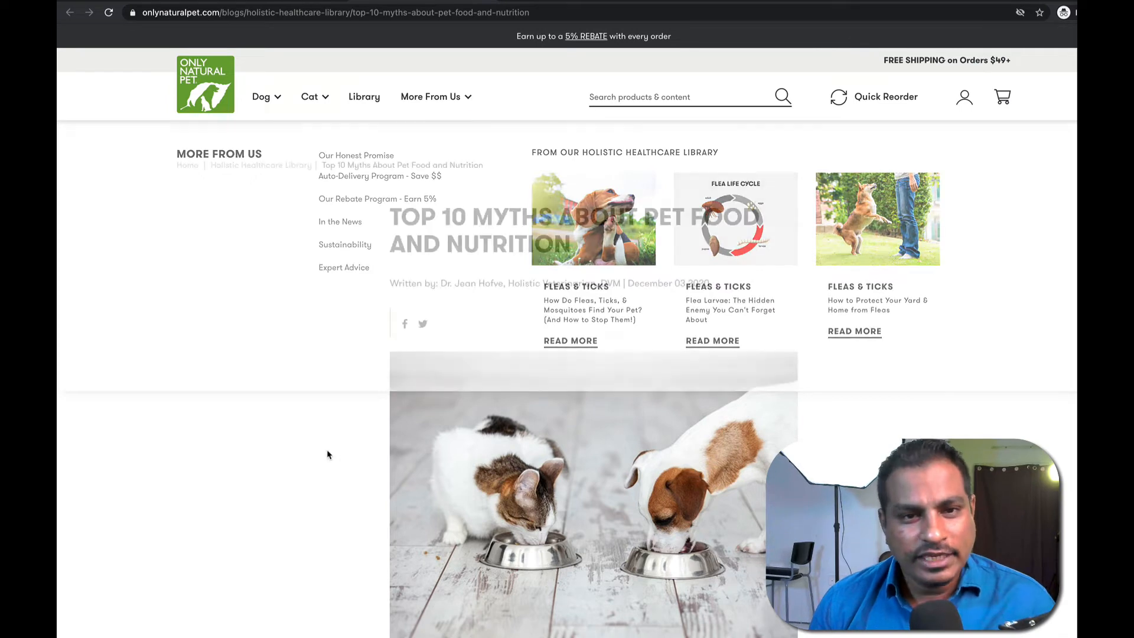
# Go from the myths article to the Natural Dry Dog Food collection via the Dog menu.
pyautogui.scroll(-5, 619, 266)
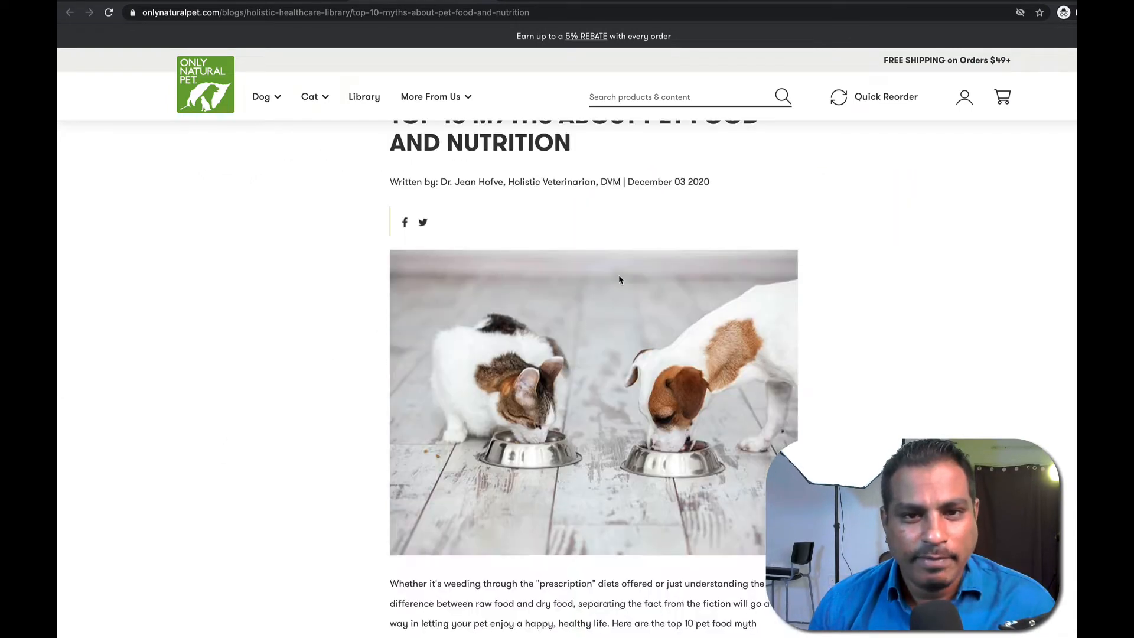
pyautogui.moveTo(258, 102)
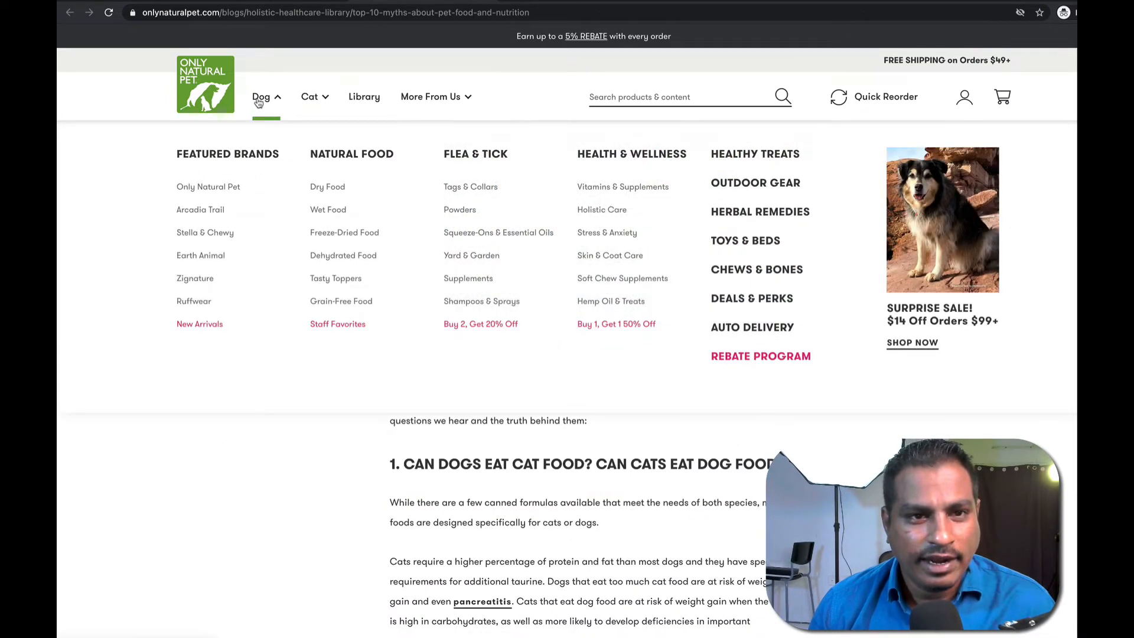
pyautogui.click(335, 188)
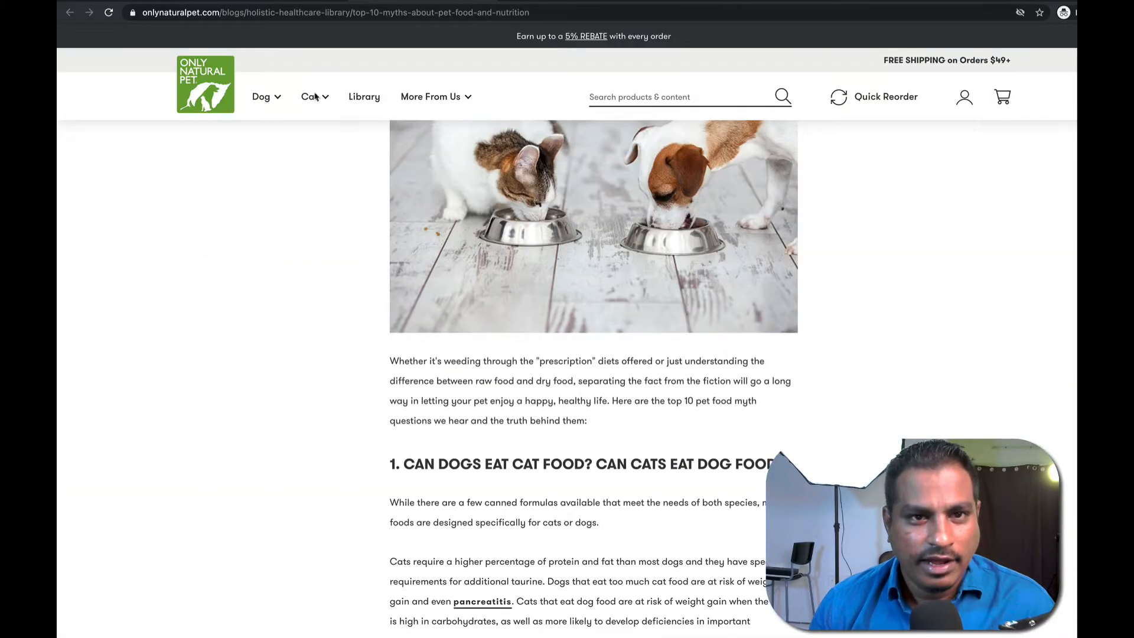
pyautogui.moveTo(264, 109)
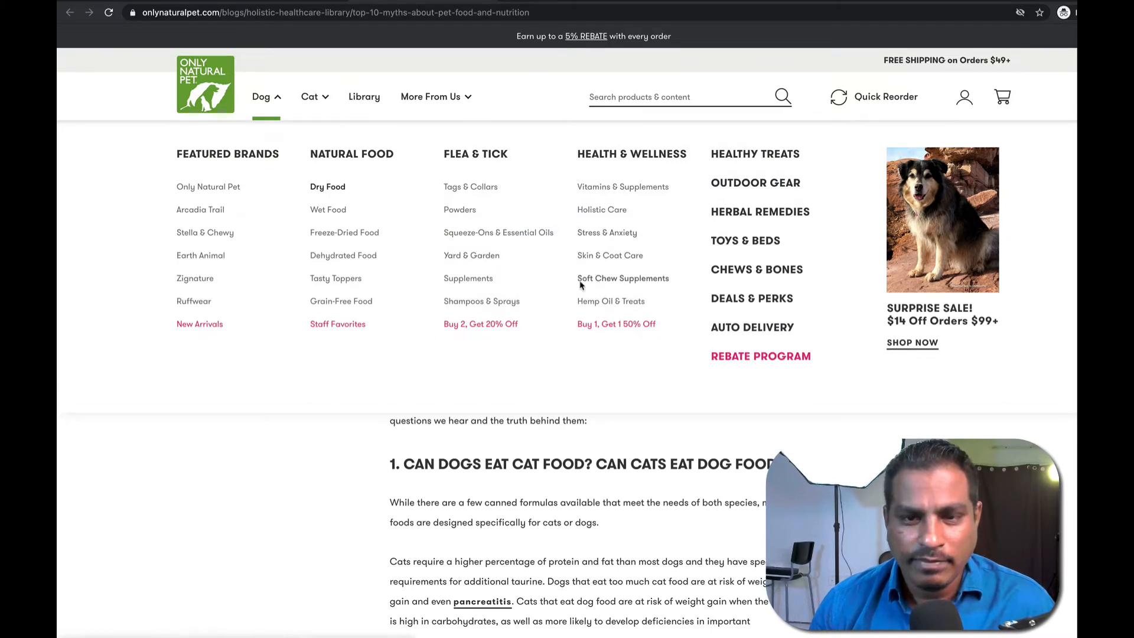
pyautogui.click(319, 190)
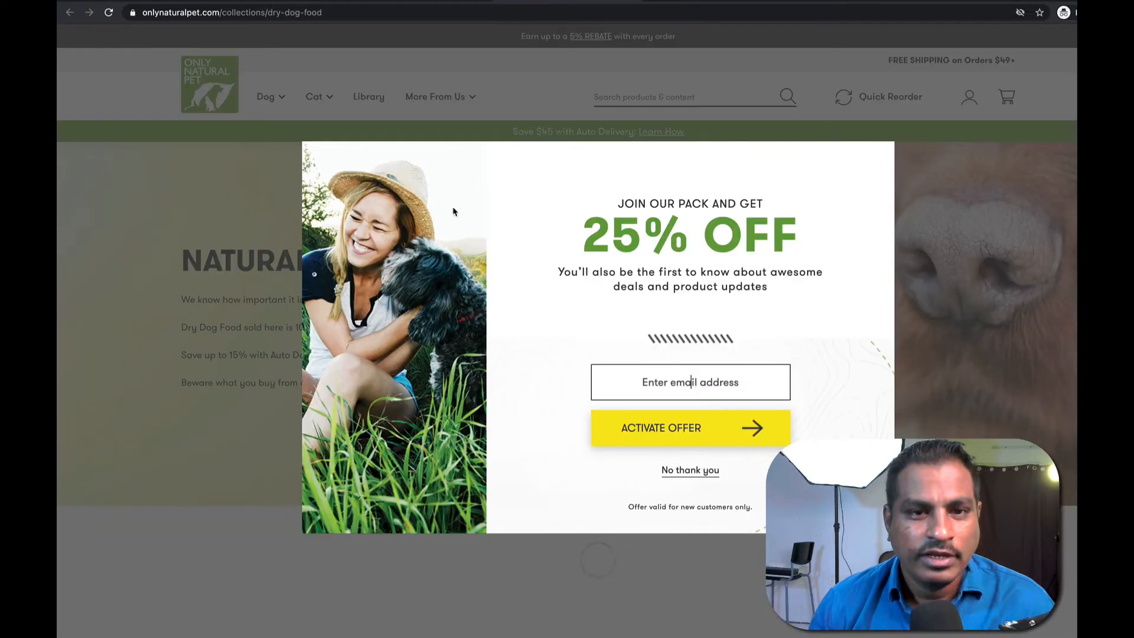
# Highlight the 25% OFF headline and offer text in the signup popup.
pyautogui.moveTo(620, 200); pyautogui.dragTo(814, 228)
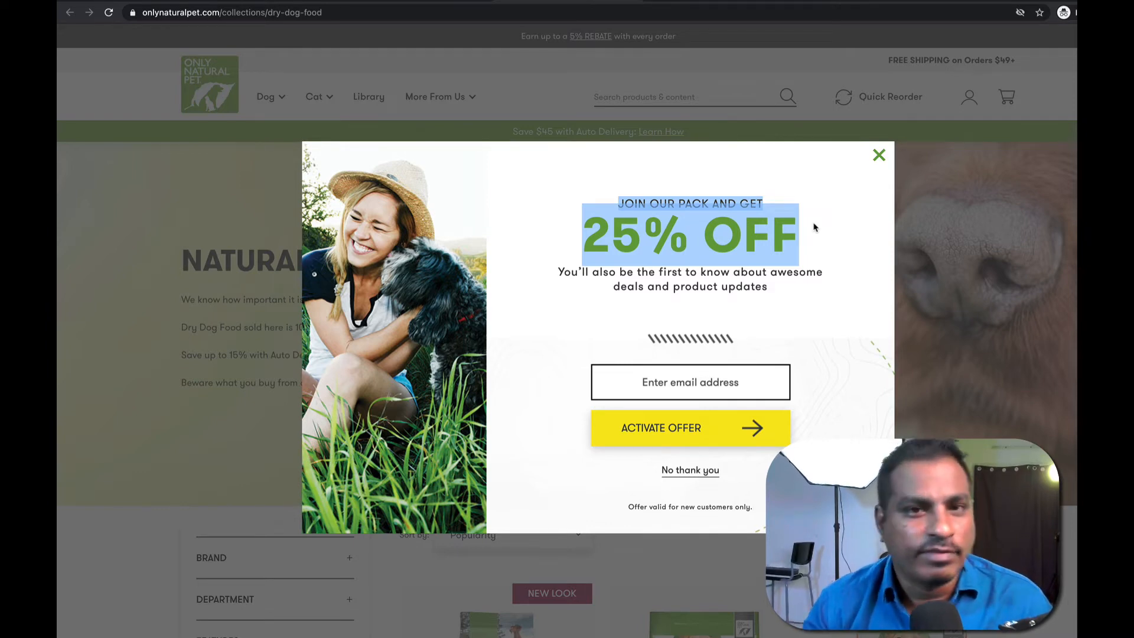
pyautogui.click(731, 182)
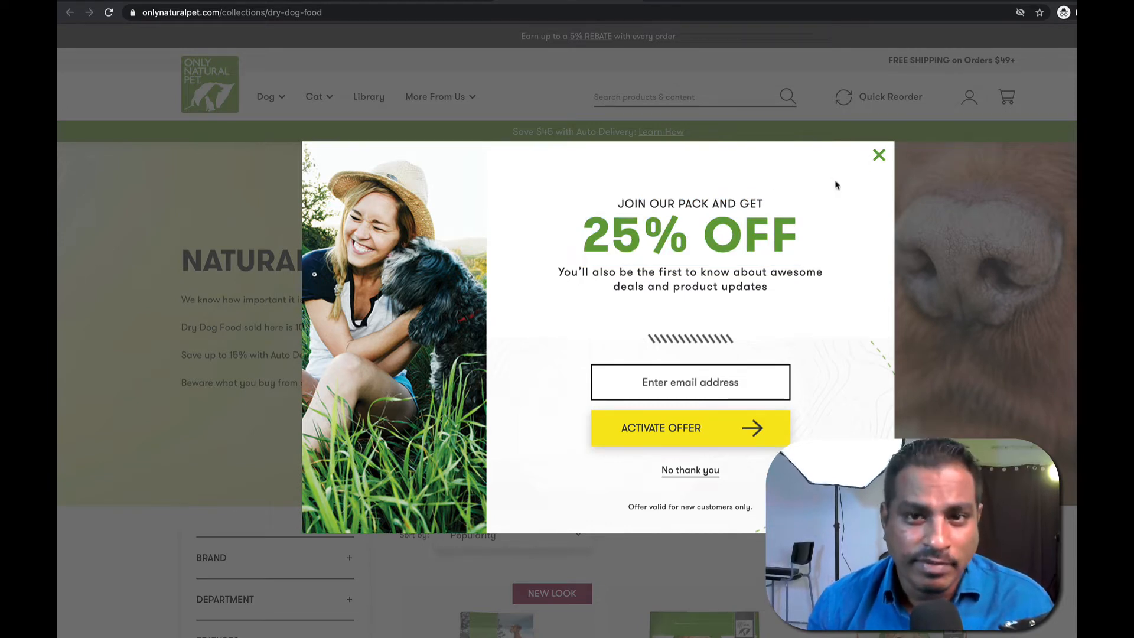
pyautogui.moveTo(610, 218); pyautogui.dragTo(792, 291)
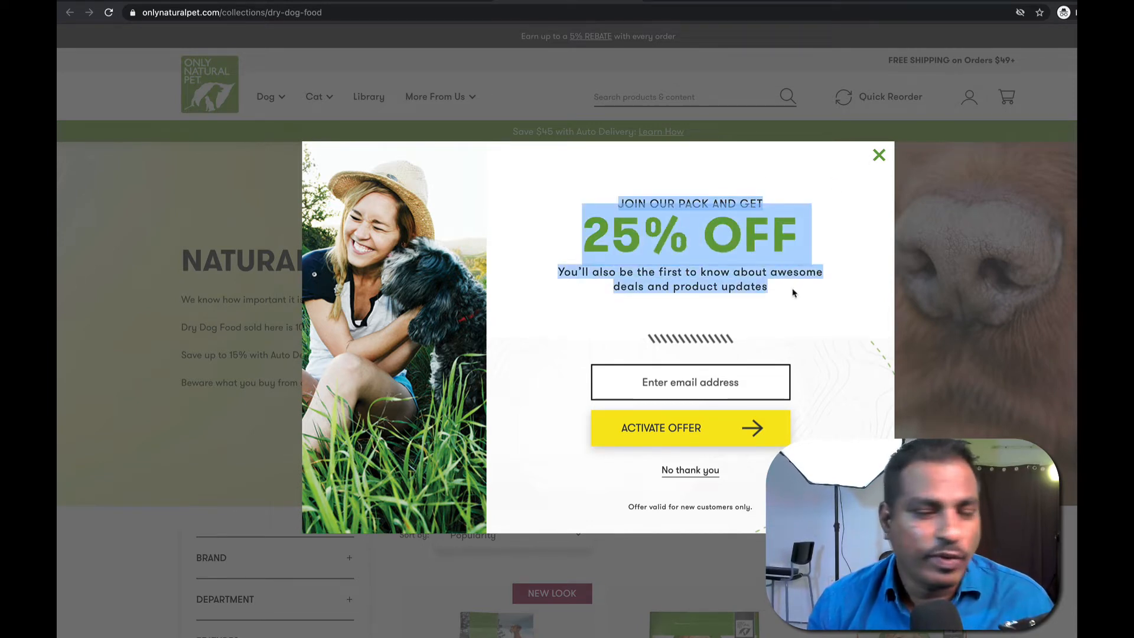
pyautogui.click(792, 293)
pyautogui.moveTo(624, 202); pyautogui.dragTo(813, 286)
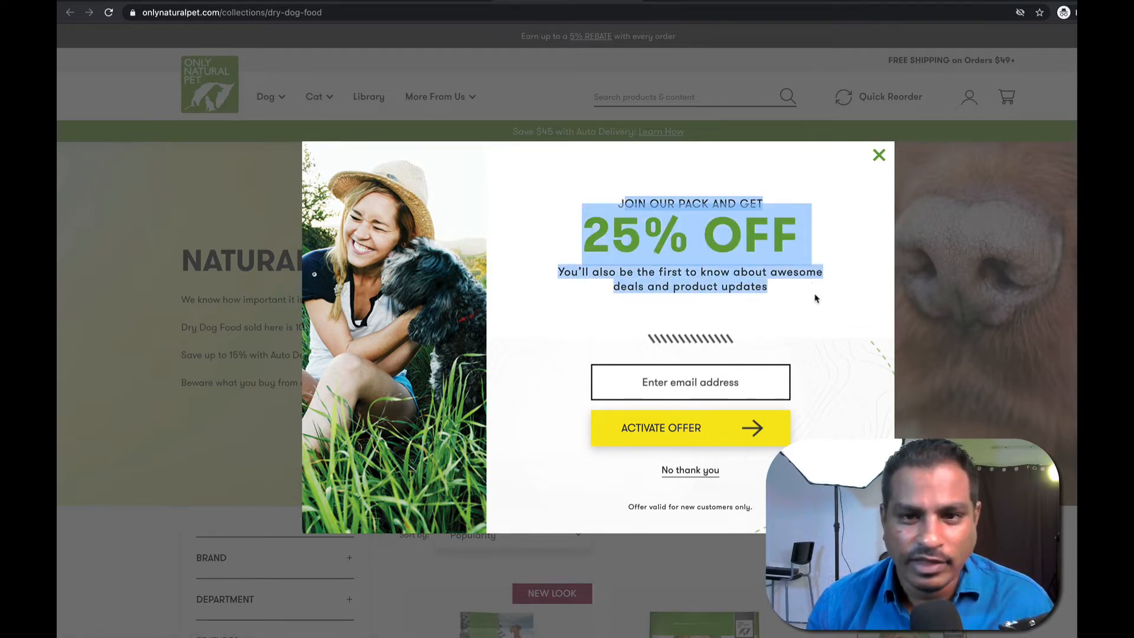
pyautogui.click(791, 292)
pyautogui.moveTo(653, 287); pyautogui.dragTo(817, 296)
pyautogui.click(771, 296)
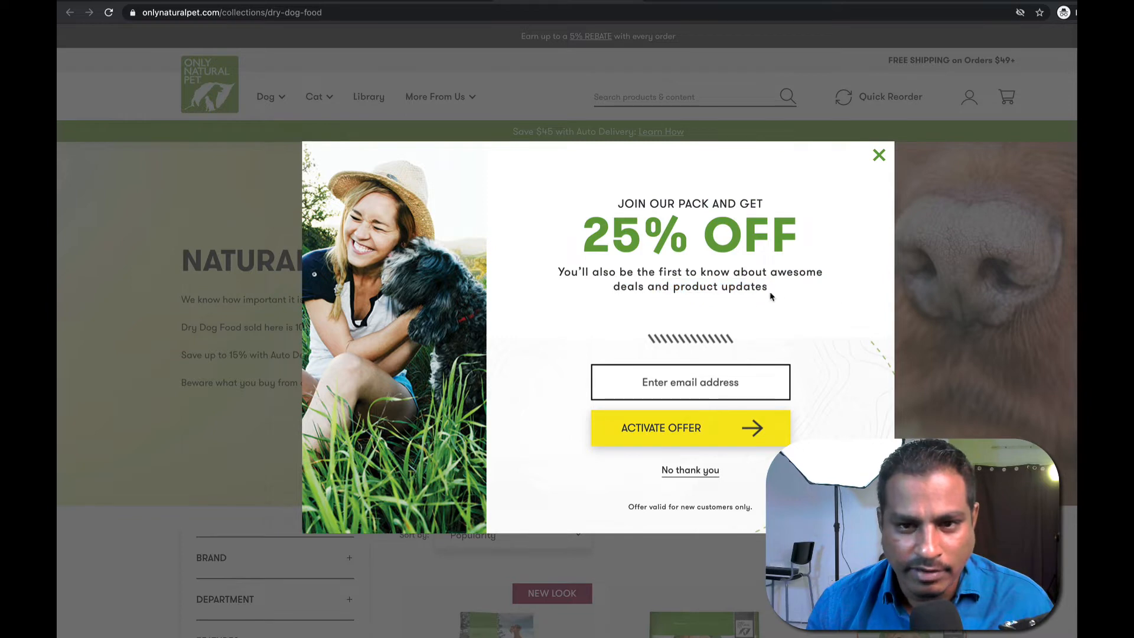
# Close the 25% off popup and highlight lines of the Natural Dry Dog Food description.
pyautogui.click(879, 155)
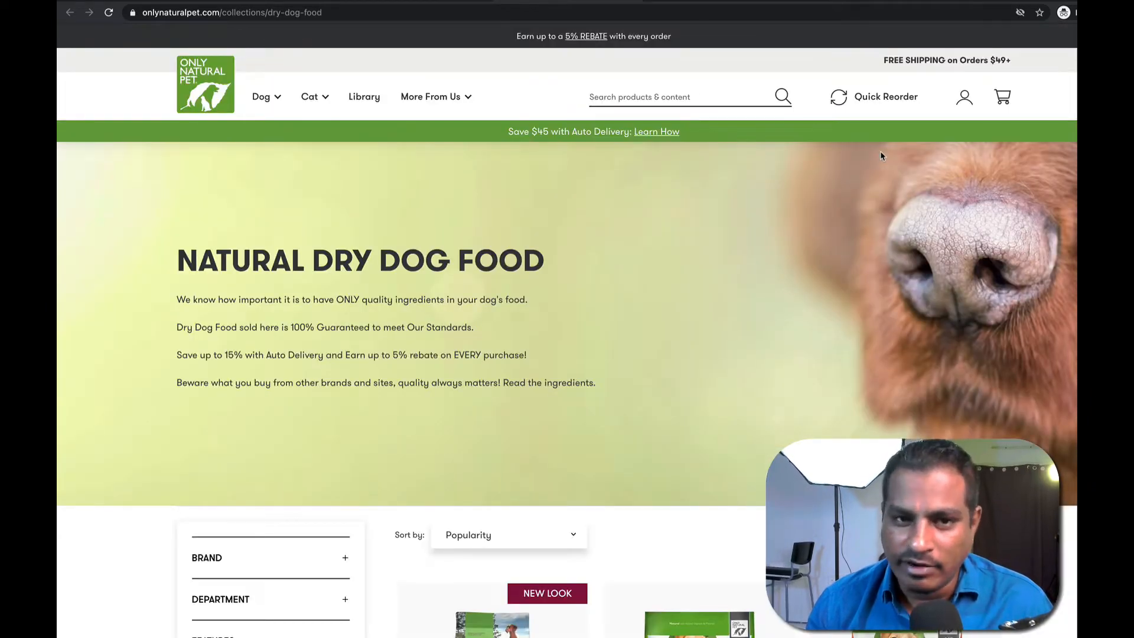
pyautogui.moveTo(149, 260); pyautogui.dragTo(612, 263)
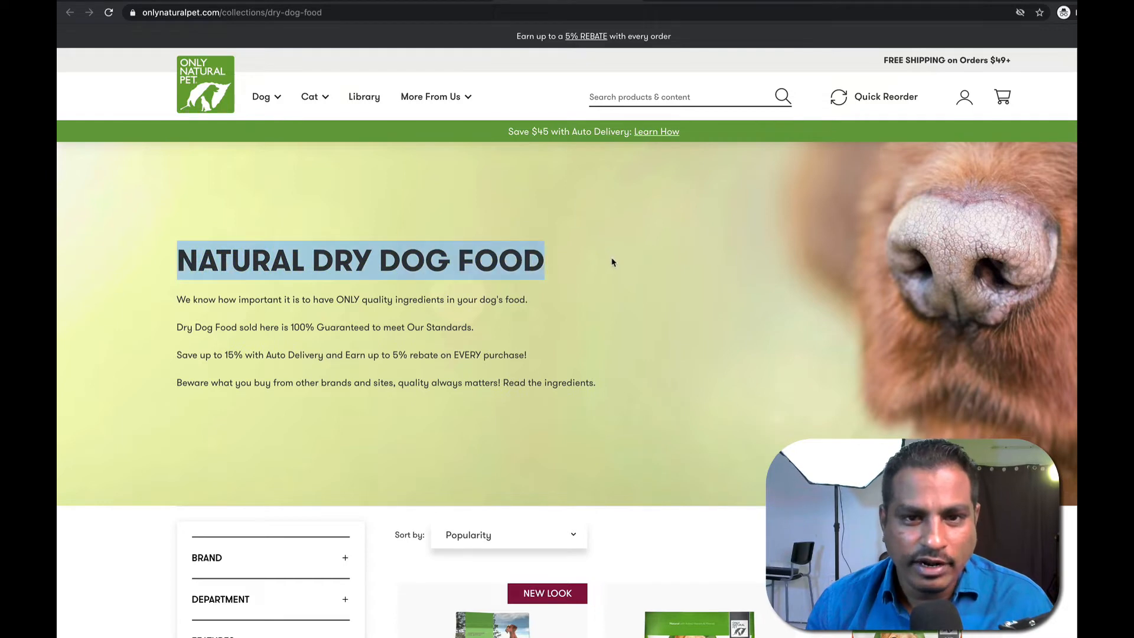
pyautogui.moveTo(176, 300); pyautogui.dragTo(539, 304)
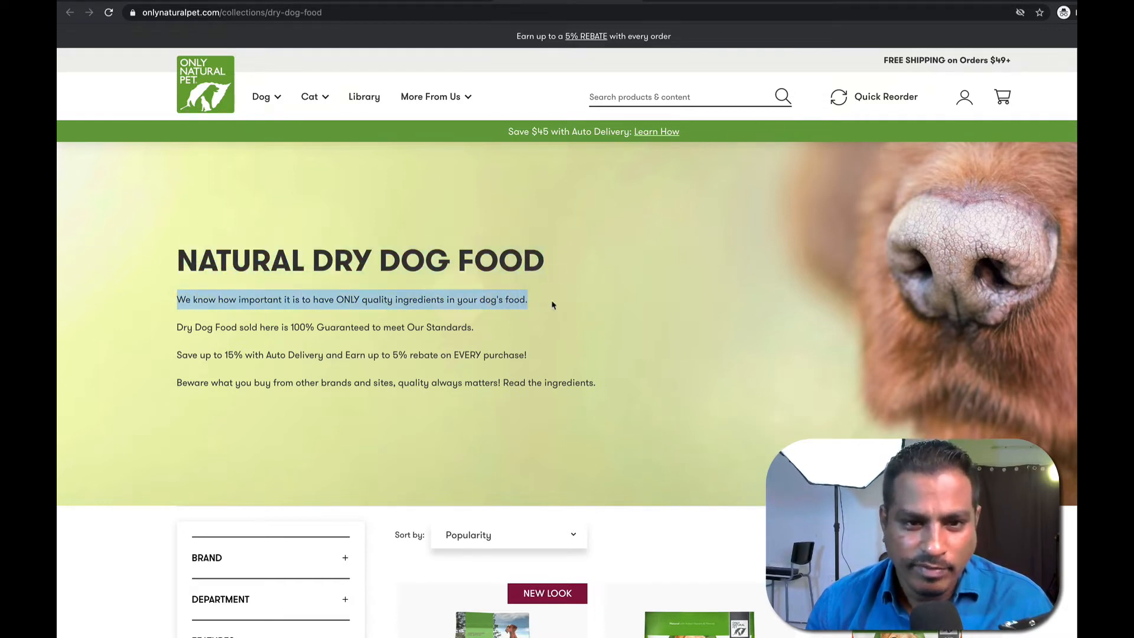
pyautogui.doubleClick(381, 304)
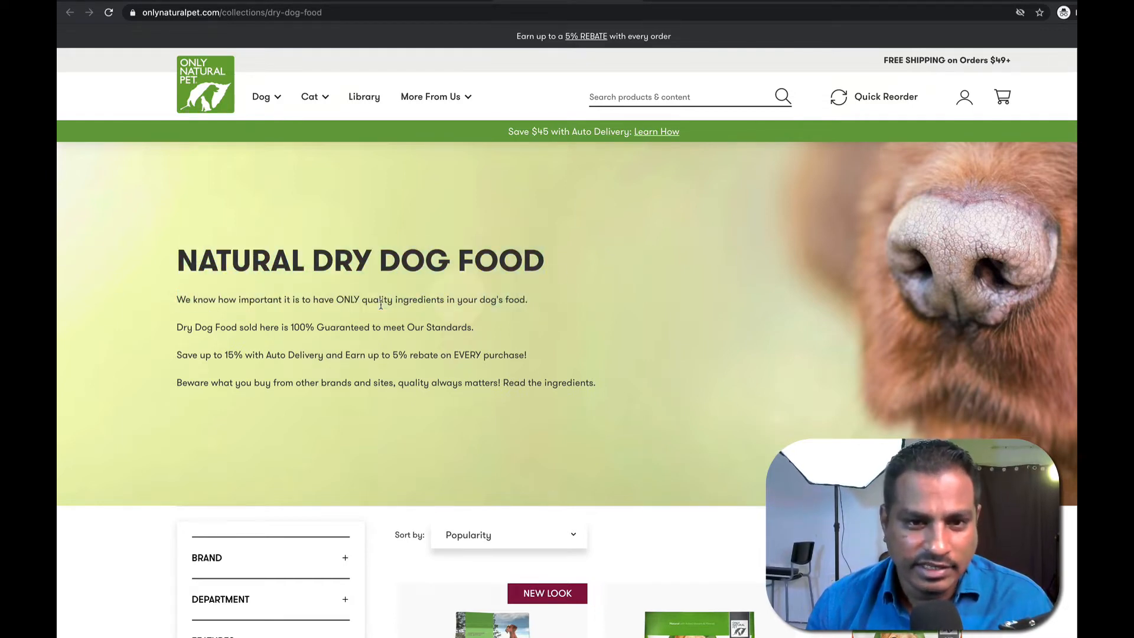
pyautogui.moveTo(186, 327); pyautogui.dragTo(483, 331)
pyautogui.click(431, 350)
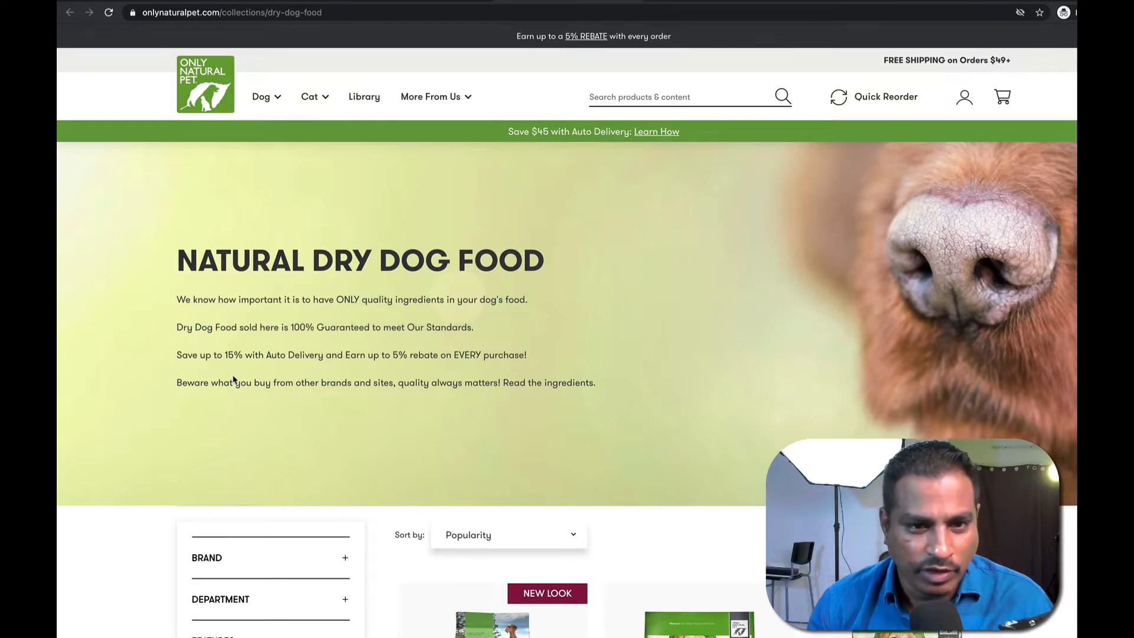
# Scroll down toward the dry dog food products, then place a text box on the Miro board.
pyautogui.scroll(-2, 220, 366)
pyautogui.moveTo(188, 289); pyautogui.dragTo(525, 301)
pyautogui.click(493, 346)
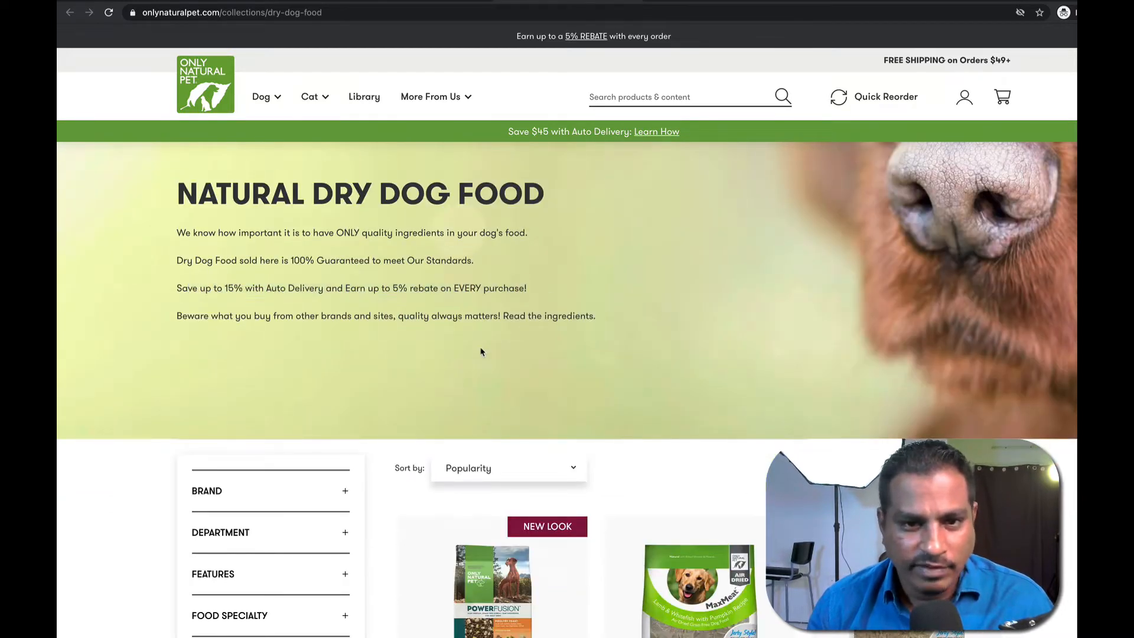
pyautogui.scroll(-4, 370, 390)
pyautogui.scroll(-1, 303, 320)
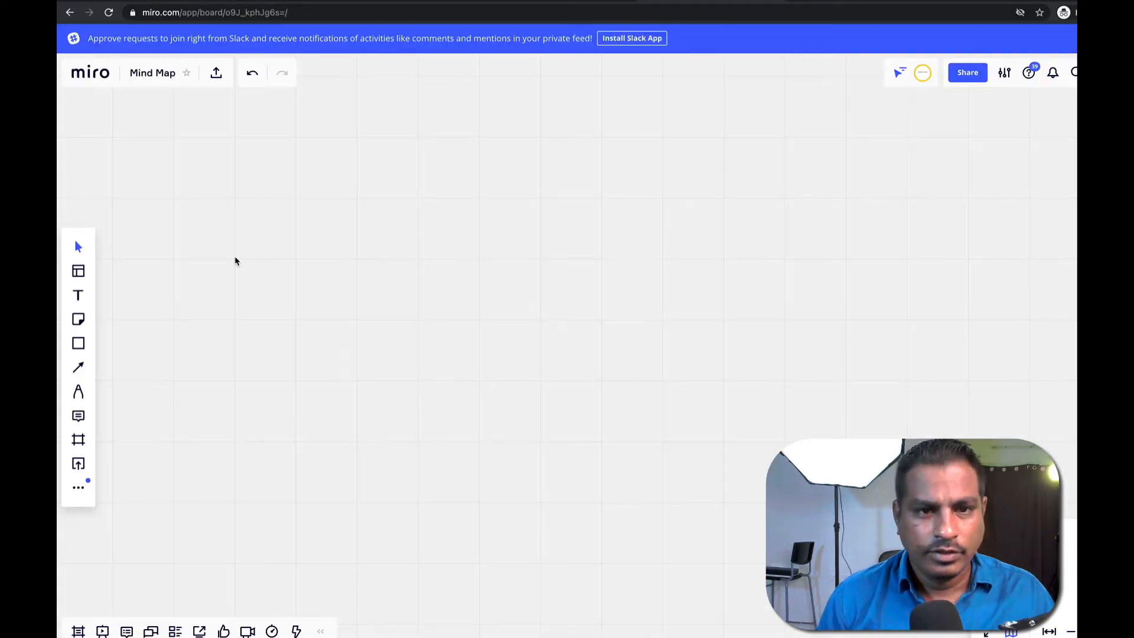
pyautogui.click(271, 258)
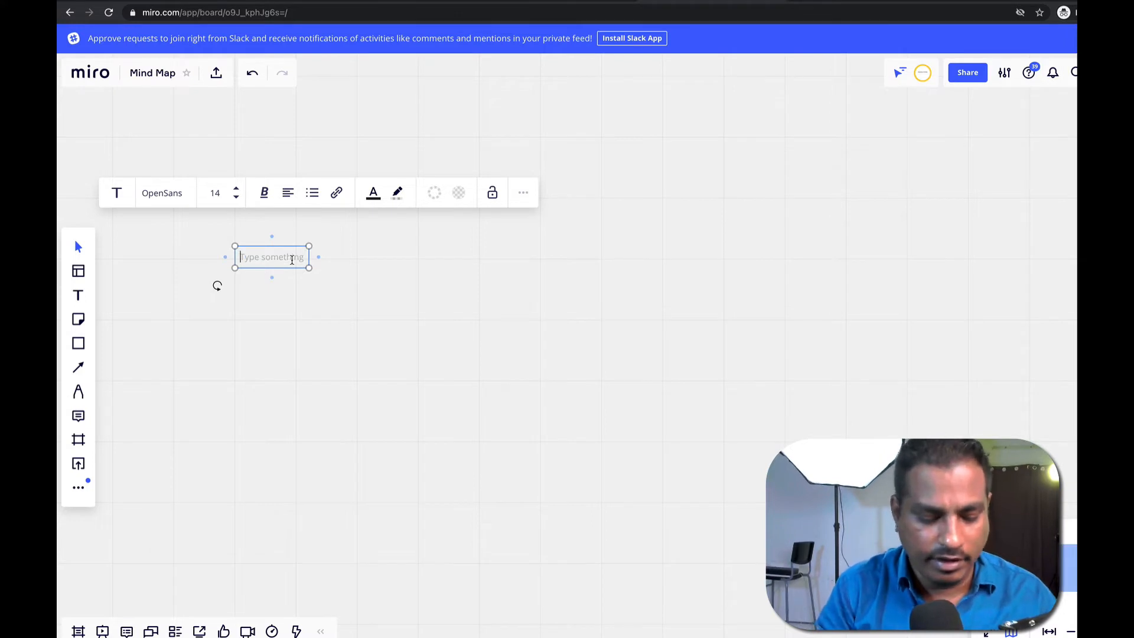
# Type 'Dog food' in the text box, then handwrite Dog Food with the pen.
pyautogui.write('Do')
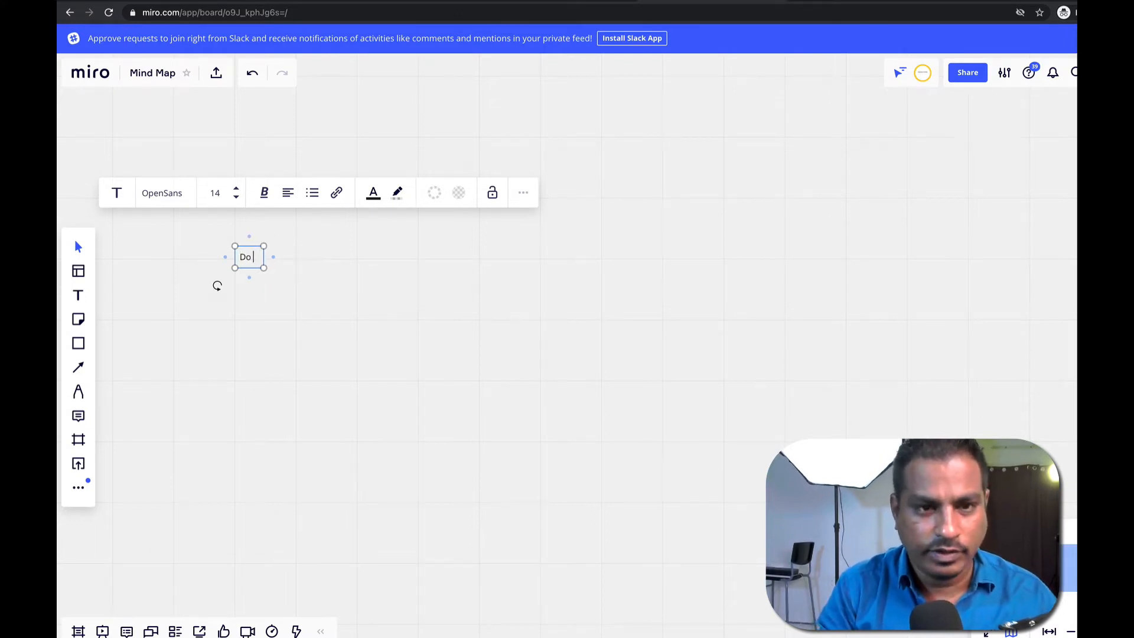
pyautogui.write('g food')
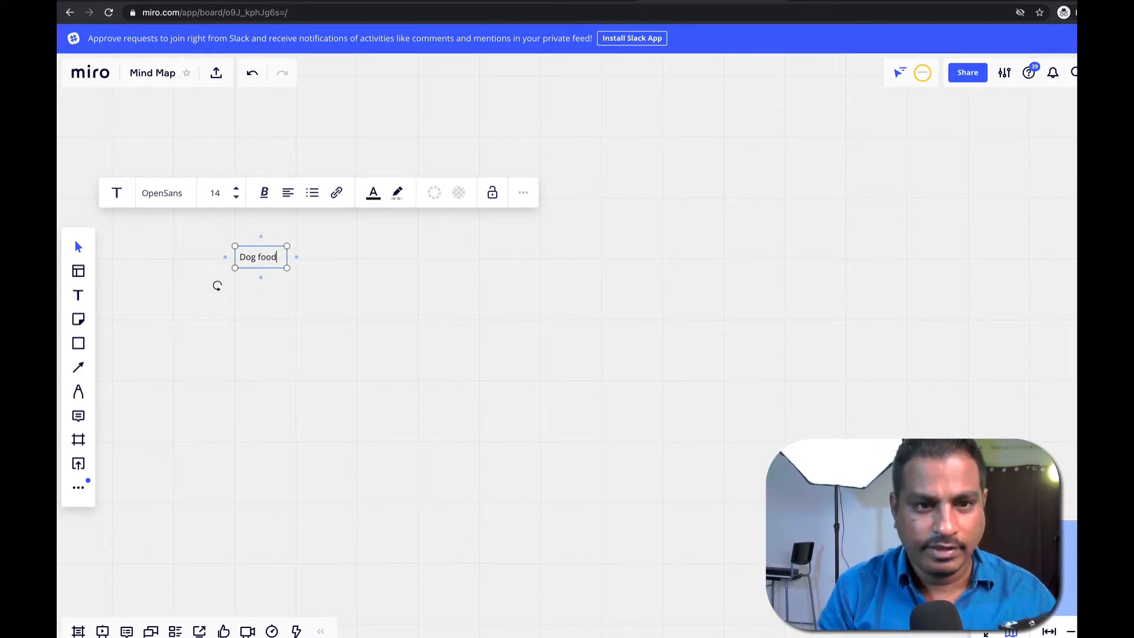
pyautogui.press('Return')
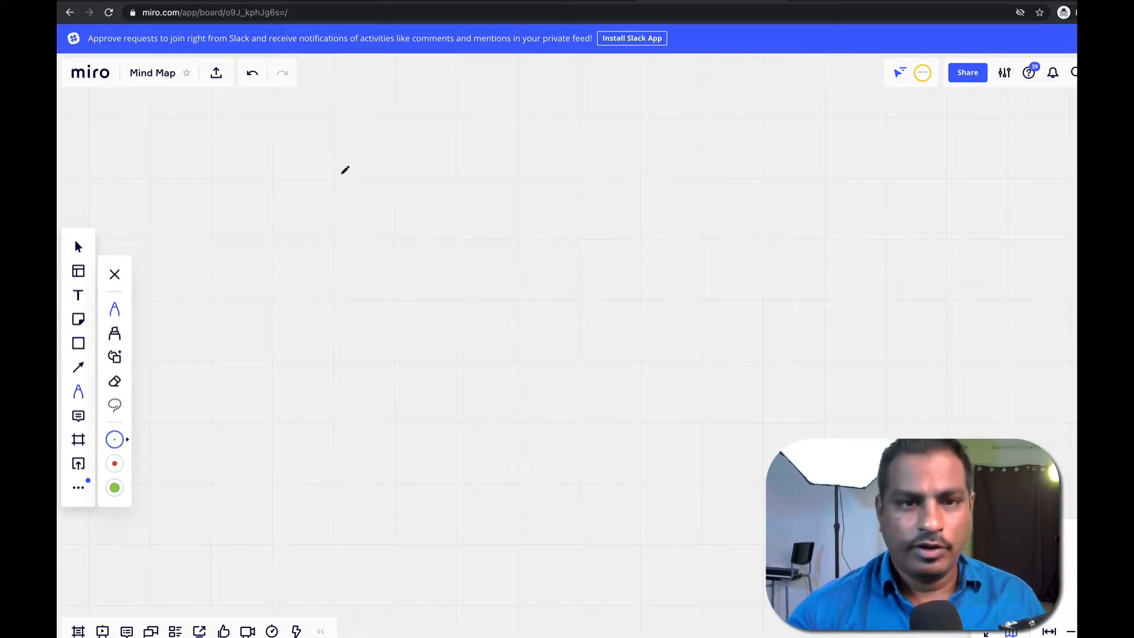
pyautogui.moveTo(257, 235); pyautogui.dragTo(257, 260)
pyautogui.moveTo(257, 235)
pyautogui.mouseDown()
pyautogui.moveTo(258, 261)
pyautogui.moveTo(285, 240)
pyautogui.mouseUp()
pyautogui.moveTo(298, 244)
pyautogui.mouseDown()
pyautogui.moveTo(289, 271)
pyautogui.moveTo(328, 230)
pyautogui.mouseUp()
pyautogui.moveTo(318, 233); pyautogui.dragTo(314, 260)
pyautogui.moveTo(316, 248); pyautogui.dragTo(345, 248)
pyautogui.moveTo(357, 250)
pyautogui.mouseDown()
pyautogui.moveTo(359, 233)
pyautogui.moveTo(358, 259)
pyautogui.moveTo(418, 171)
pyautogui.moveTo(467, 160)
pyautogui.moveTo(504, 169)
pyautogui.moveTo(500, 197)
pyautogui.mouseUp()
# Hand-draw the Poultry food, Chicken and Fish branches, then go back to the myths article.
pyautogui.moveTo(524, 153)
pyautogui.mouseDown()
pyautogui.moveTo(530, 173)
pyautogui.moveTo(566, 174)
pyautogui.mouseUp()
pyautogui.moveTo(381, 231); pyautogui.dragTo(490, 239)
pyautogui.moveTo(378, 245); pyautogui.dragTo(395, 282)
pyautogui.moveTo(412, 268); pyautogui.dragTo(413, 301)
pyautogui.moveTo(412, 270)
pyautogui.mouseDown()
pyautogui.moveTo(429, 296)
pyautogui.moveTo(467, 290)
pyautogui.mouseUp()
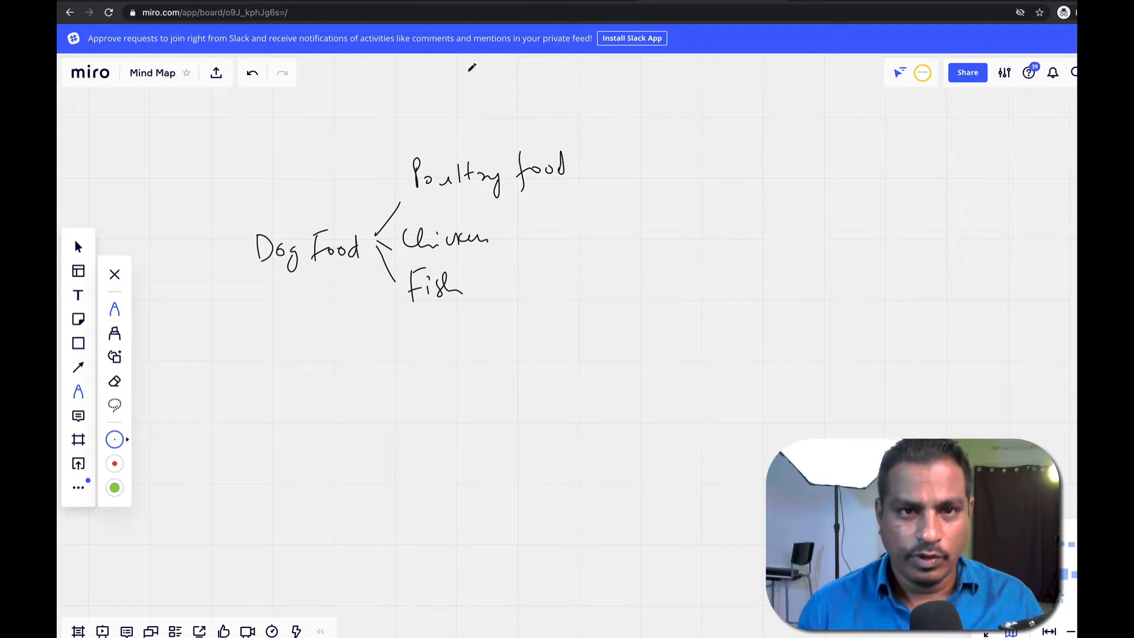
pyautogui.click(434, 0)
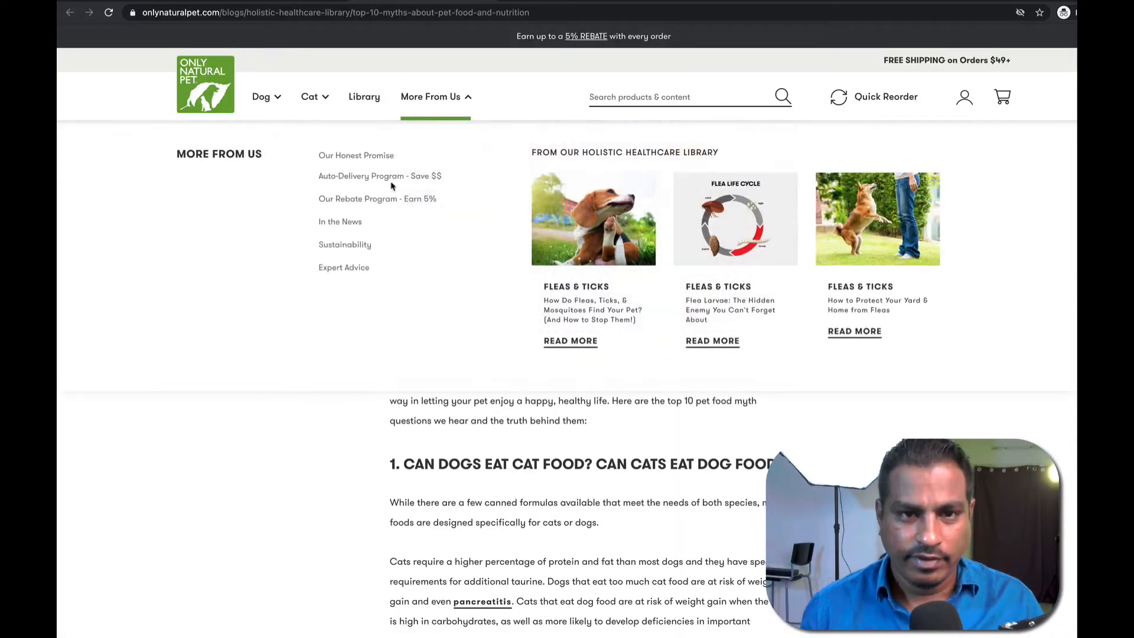
pyautogui.click(560, 0)
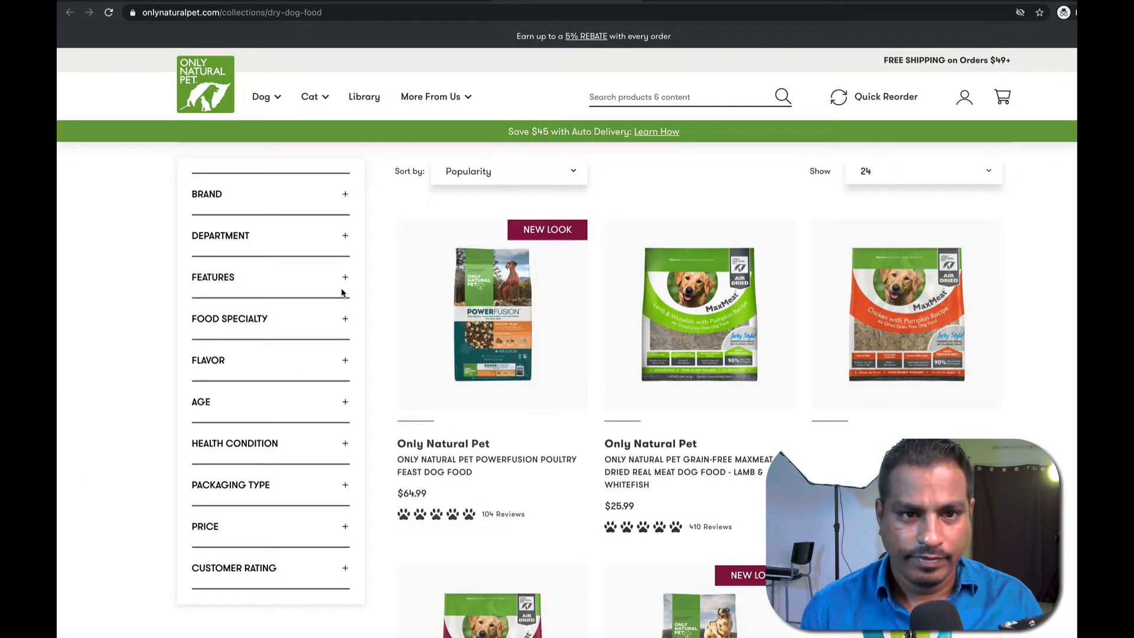
pyautogui.scroll(-3, 549, 314)
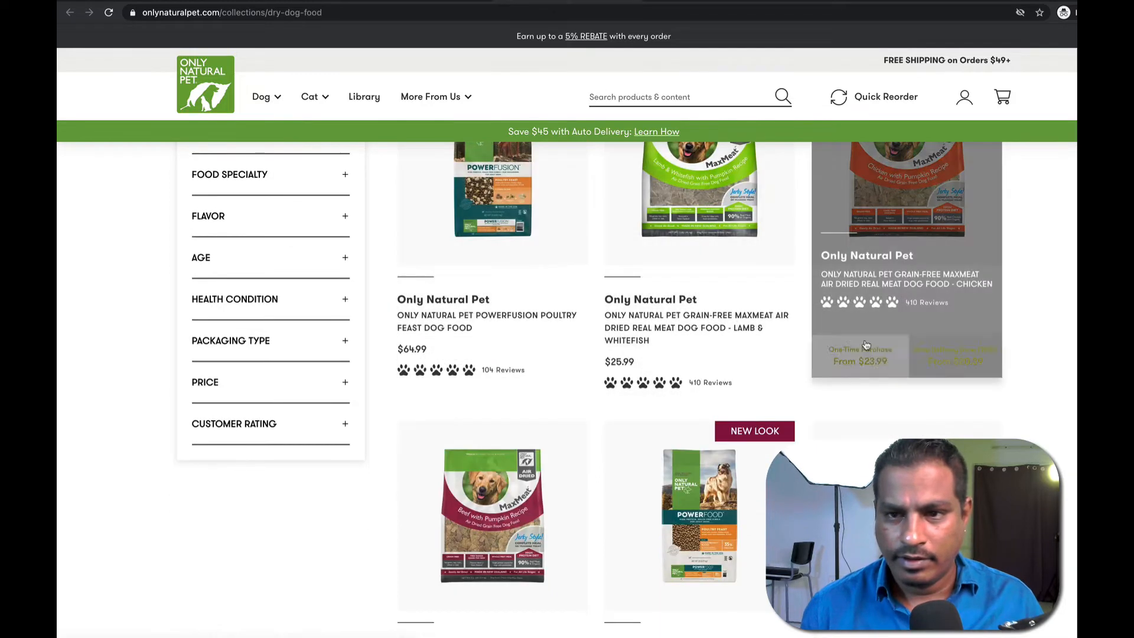
pyautogui.scroll(-2, 666, 384)
pyautogui.scroll(-2, 527, 444)
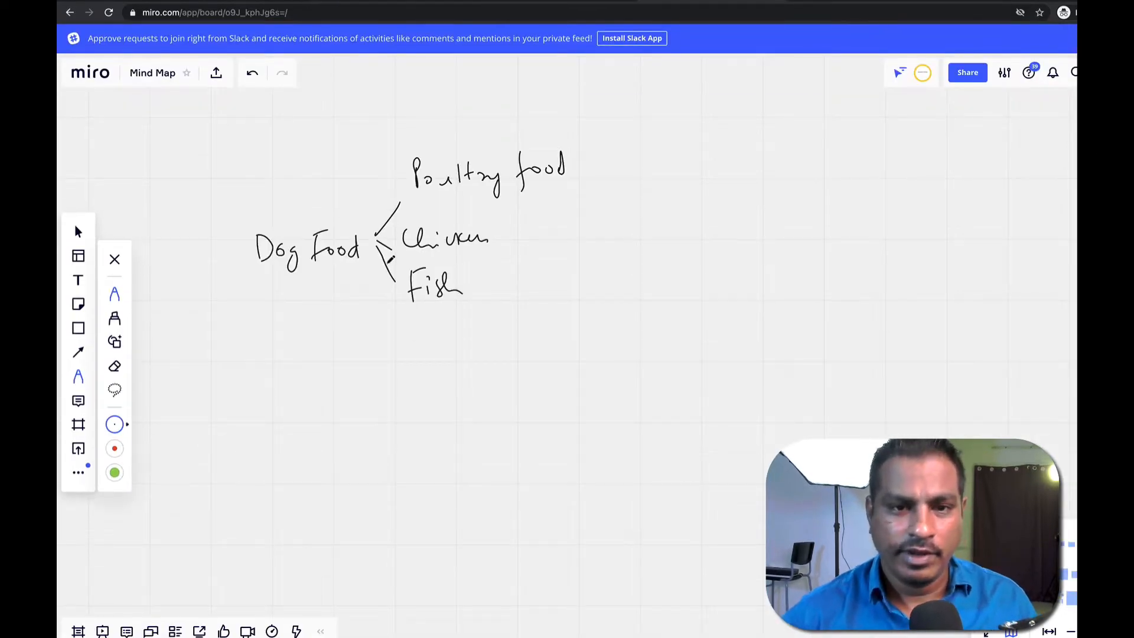
# Draw a Meat Dog Food branch from the Dog Food bracket and start another line below.
pyautogui.moveTo(376, 241); pyautogui.dragTo(412, 367)
pyautogui.moveTo(420, 358)
pyautogui.mouseDown()
pyautogui.moveTo(424, 337)
pyautogui.moveTo(447, 358)
pyautogui.mouseUp()
pyautogui.moveTo(447, 350); pyautogui.dragTo(453, 358)
pyautogui.moveTo(466, 348)
pyautogui.mouseDown()
pyautogui.moveTo(507, 326)
pyautogui.moveTo(532, 331)
pyautogui.moveTo(541, 351)
pyautogui.moveTo(562, 319)
pyautogui.moveTo(600, 325)
pyautogui.mouseUp()
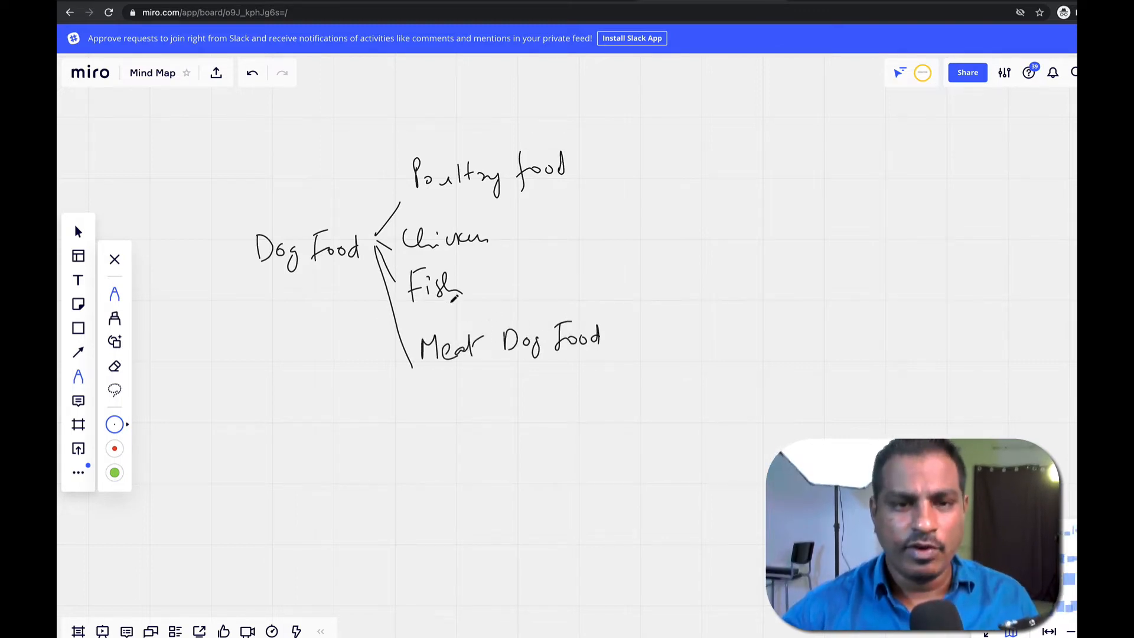
pyautogui.moveTo(376, 251); pyautogui.dragTo(396, 385)
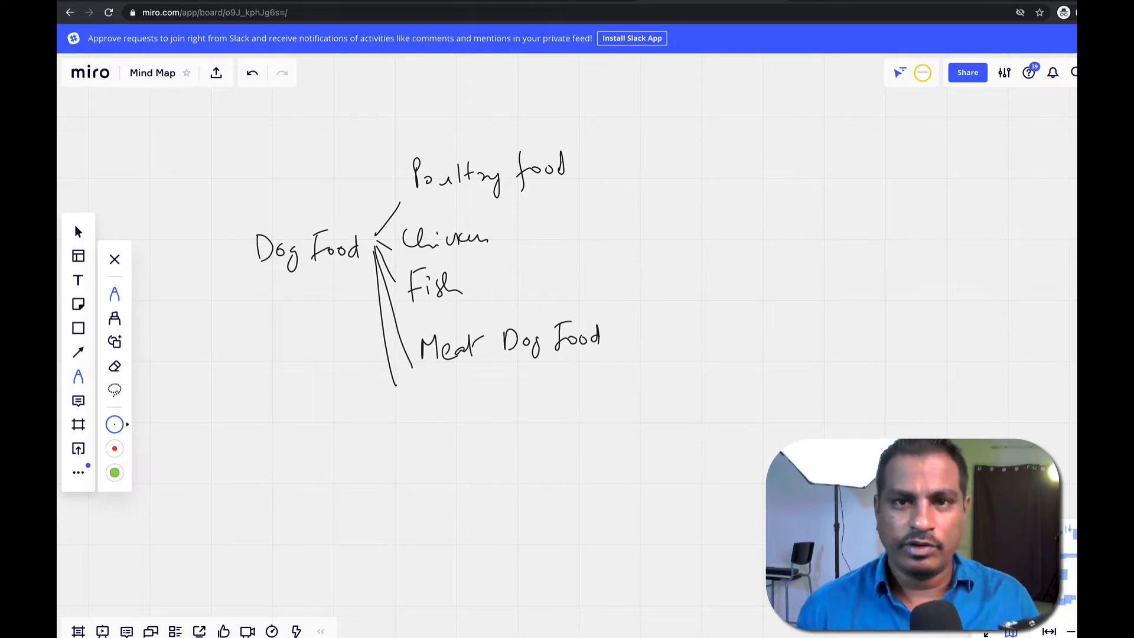
# Return to the dry dog food listing and scroll through the products.
pyautogui.click(560, 22)
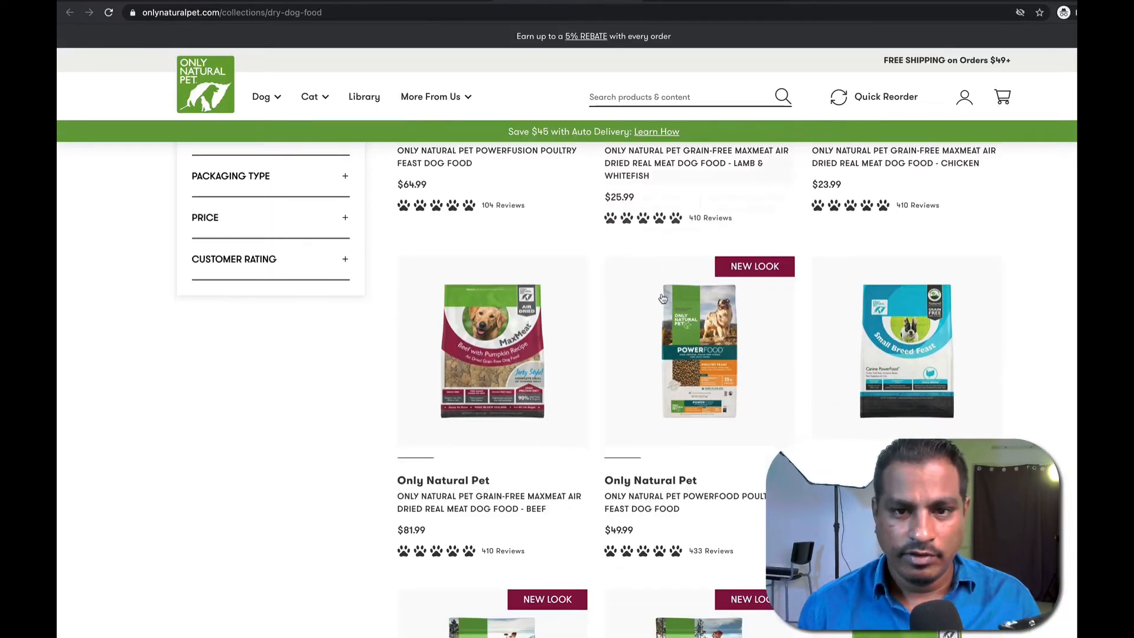
pyautogui.scroll(-8, 531, 283)
pyautogui.scroll(-5, 529, 290)
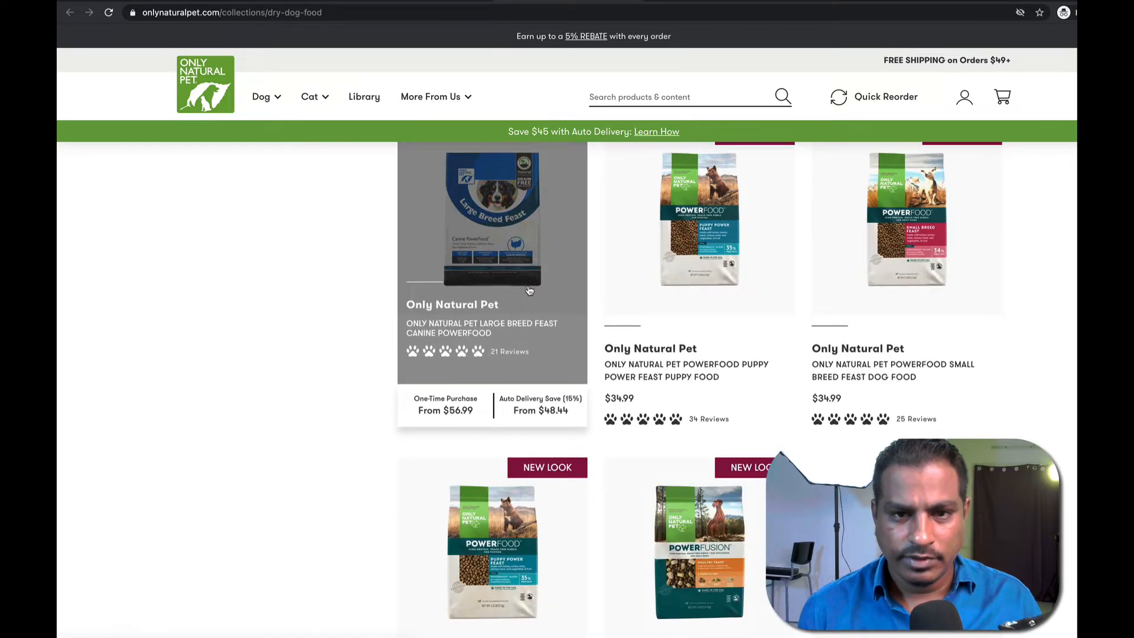
pyautogui.scroll(-8, 529, 290)
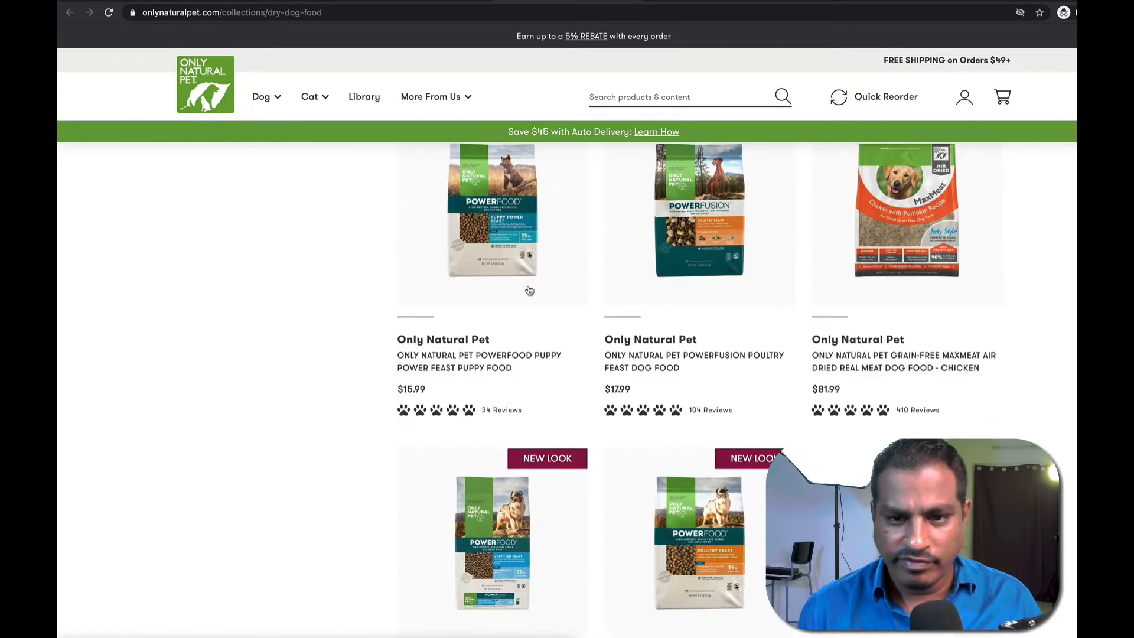
pyautogui.scroll(-15, 549, 275)
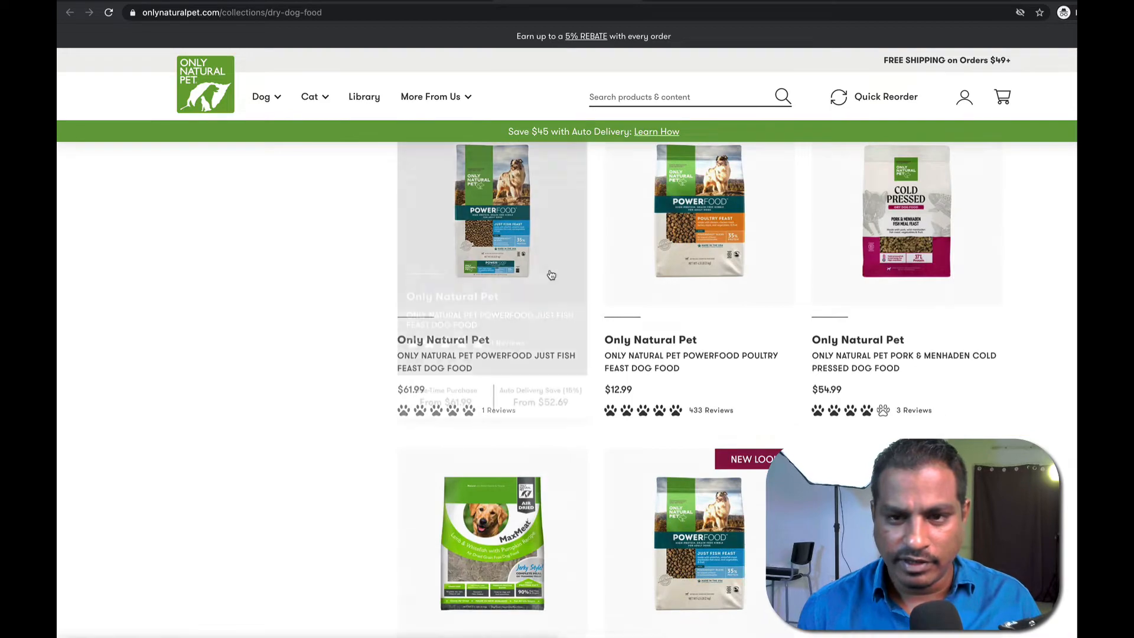
pyautogui.scroll(10, 546, 272)
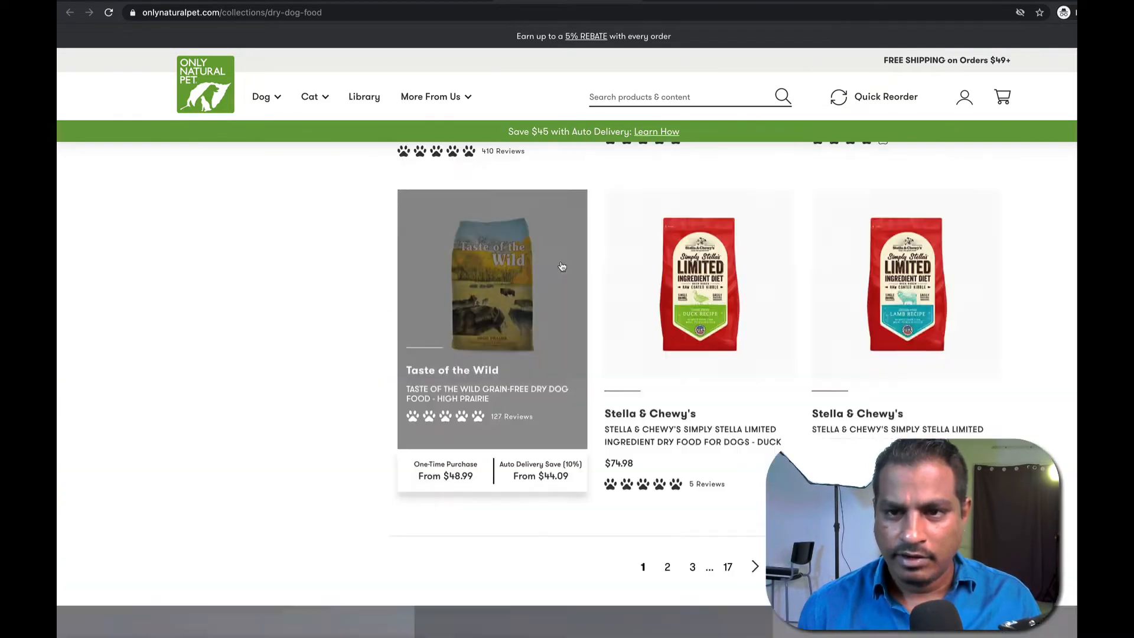
pyautogui.scroll(10, 537, 269)
pyautogui.scroll(-5, 506, 284)
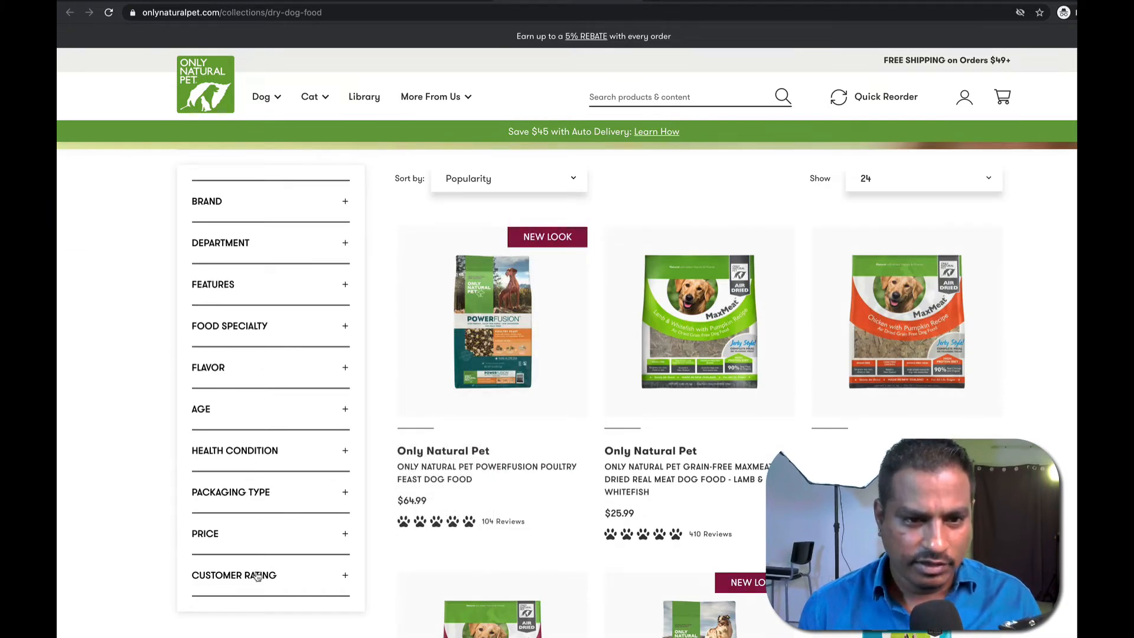
# Expand the Flavor filter with its full list, then expand the Features filter.
pyautogui.click(343, 370)
pyautogui.scroll(-1, 256, 450)
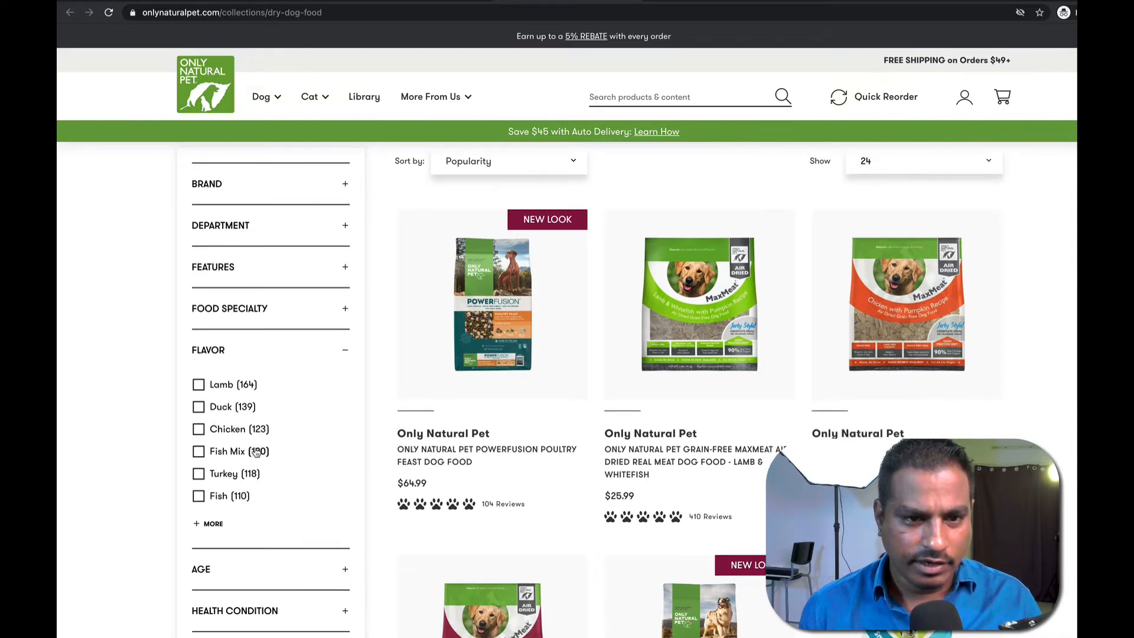
pyautogui.click(212, 524)
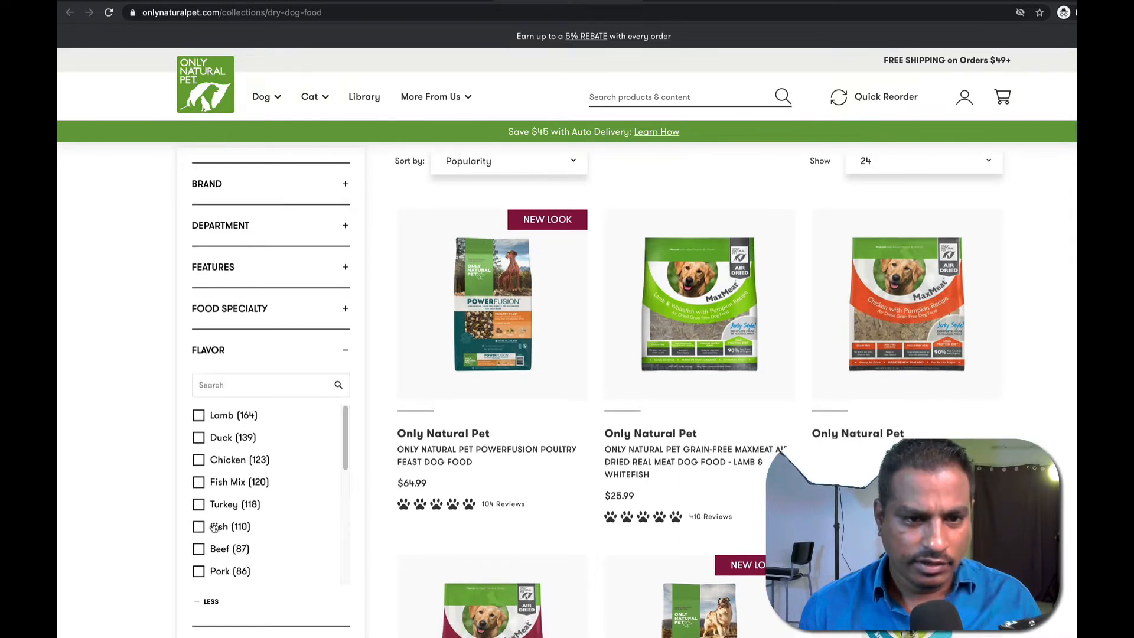
pyautogui.scroll(-1, 248, 479)
pyautogui.scroll(4, 268, 467)
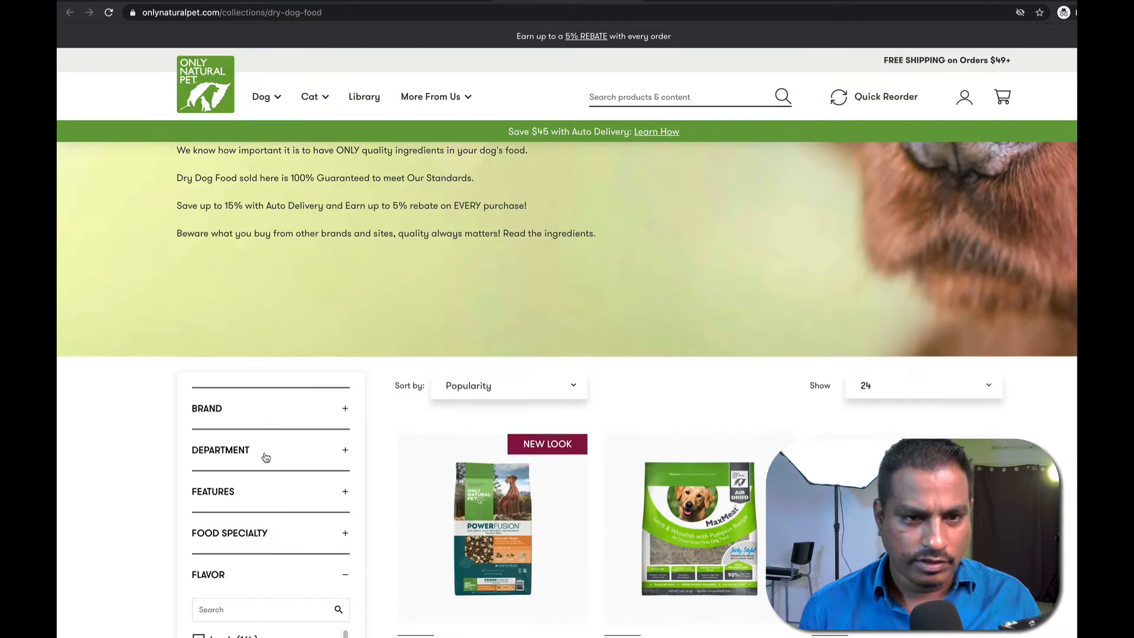
pyautogui.click(241, 494)
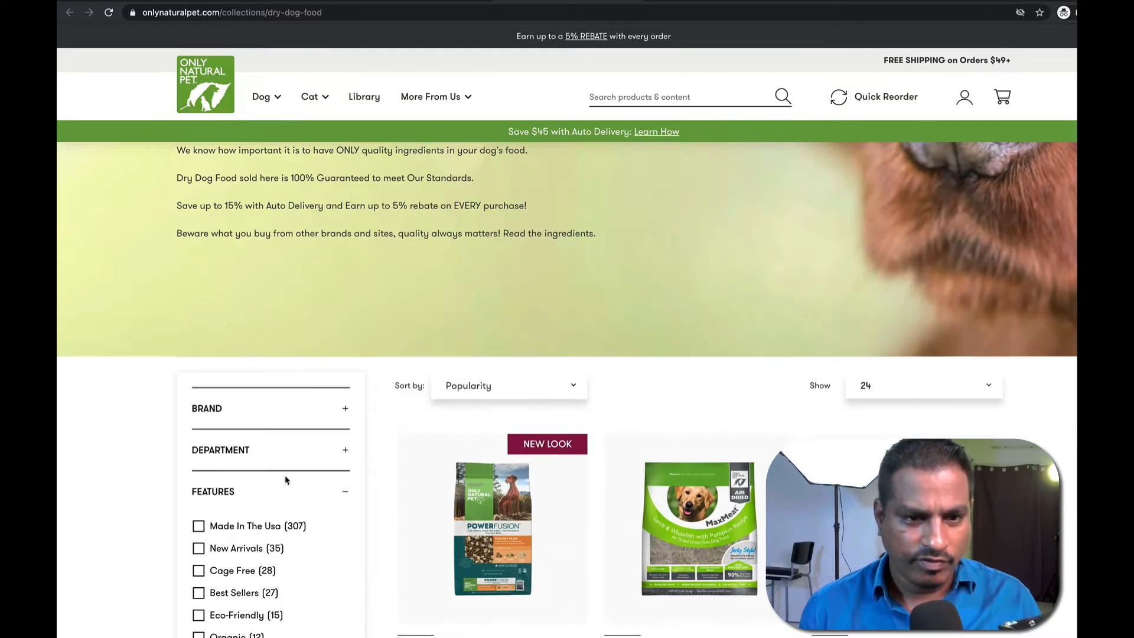
pyautogui.scroll(-1, 287, 483)
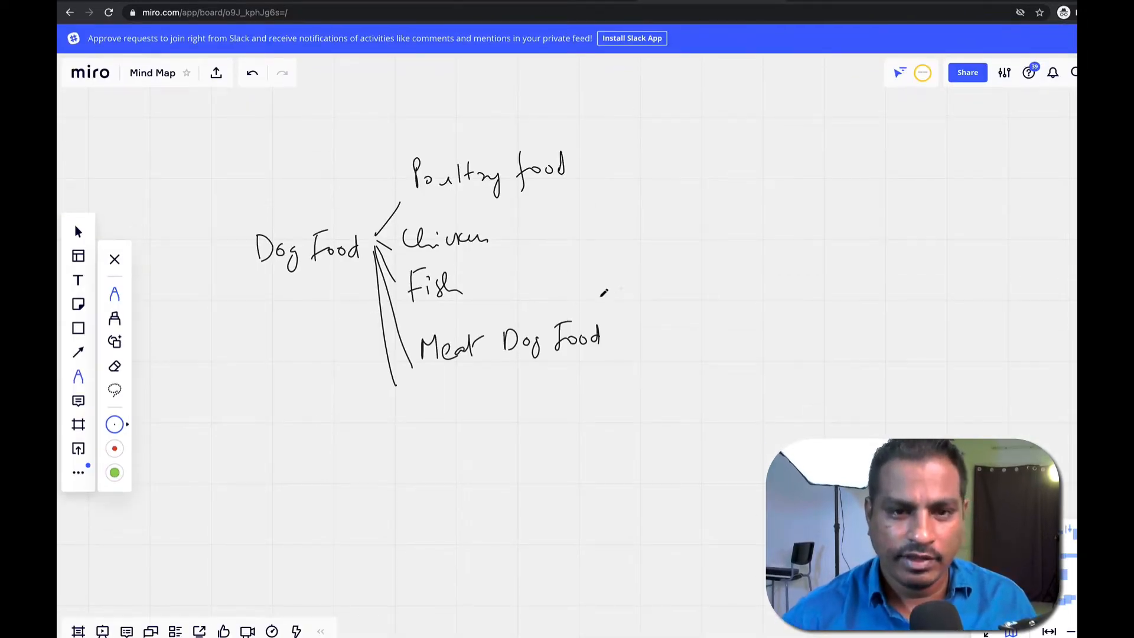
# Handwrite Lamb/Pork, underline Dog Food, label Seed Keyword and Root Keyword, and prefix Cat/.
pyautogui.moveTo(415, 371)
pyautogui.mouseDown()
pyautogui.moveTo(423, 390)
pyautogui.moveTo(468, 385)
pyautogui.moveTo(481, 364)
pyautogui.moveTo(495, 399)
pyautogui.moveTo(534, 378)
pyautogui.moveTo(538, 395)
pyautogui.mouseUp()
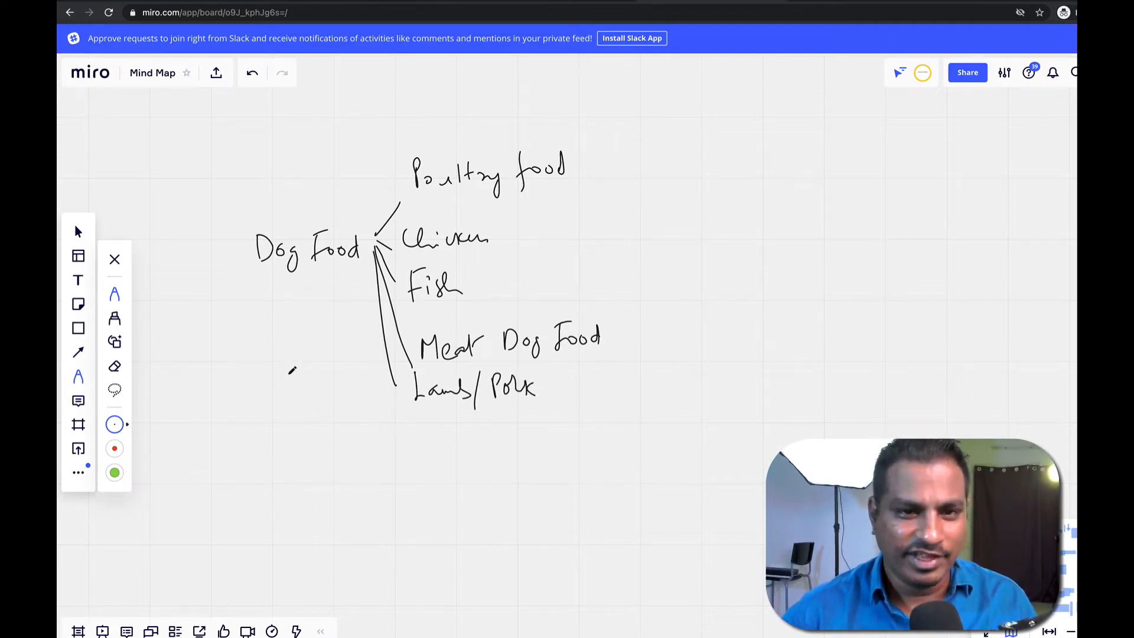
pyautogui.moveTo(259, 284)
pyautogui.mouseDown()
pyautogui.moveTo(340, 274)
pyautogui.moveTo(331, 283)
pyautogui.mouseUp()
pyautogui.moveTo(225, 310)
pyautogui.mouseDown()
pyautogui.moveTo(211, 345)
pyautogui.moveTo(304, 305)
pyautogui.moveTo(358, 319)
pyautogui.moveTo(363, 302)
pyautogui.mouseUp()
pyautogui.moveTo(224, 368)
pyautogui.mouseDown()
pyautogui.moveTo(225, 394)
pyautogui.moveTo(242, 394)
pyautogui.mouseUp()
pyautogui.moveTo(251, 373)
pyautogui.mouseDown()
pyautogui.moveTo(254, 386)
pyautogui.moveTo(299, 365)
pyautogui.moveTo(343, 372)
pyautogui.moveTo(376, 349)
pyautogui.mouseUp()
pyautogui.moveTo(247, 224); pyautogui.dragTo(239, 285)
pyautogui.moveTo(197, 255)
pyautogui.mouseDown()
pyautogui.moveTo(180, 270)
pyautogui.moveTo(198, 275)
pyautogui.mouseUp()
pyautogui.moveTo(197, 273); pyautogui.dragTo(214, 272)
pyautogui.moveTo(214, 260); pyautogui.dragTo(231, 227)
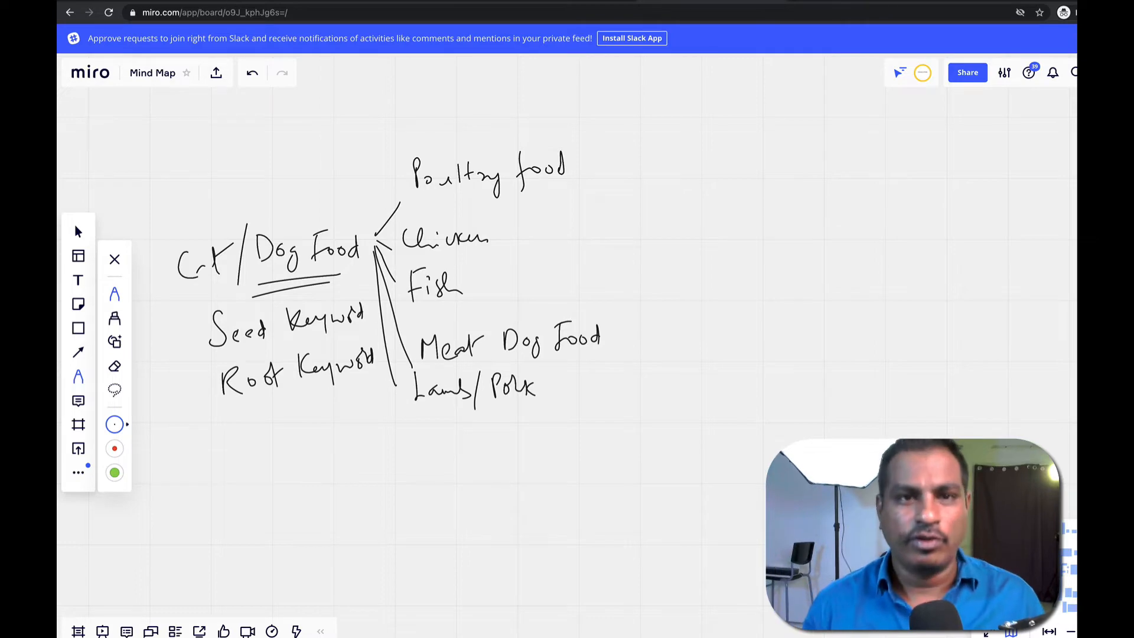
pyautogui.click(265, 1)
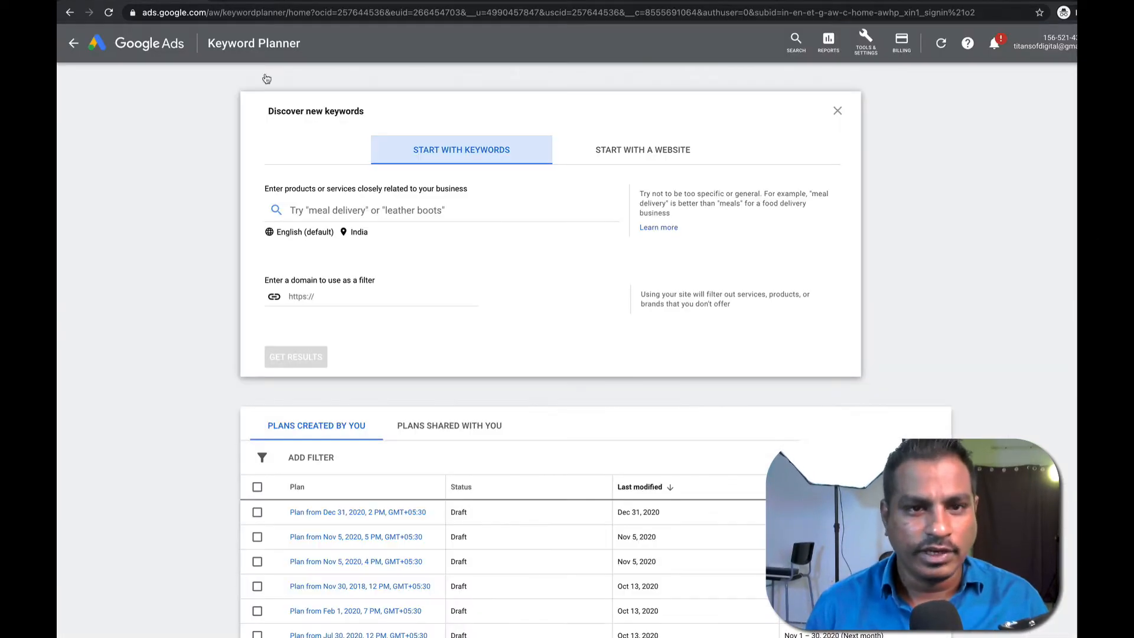
# Enter 'dog dry food' and 'dog food' as seed keywords.
pyautogui.click(309, 205)
pyautogui.click(310, 205)
pyautogui.write('do')
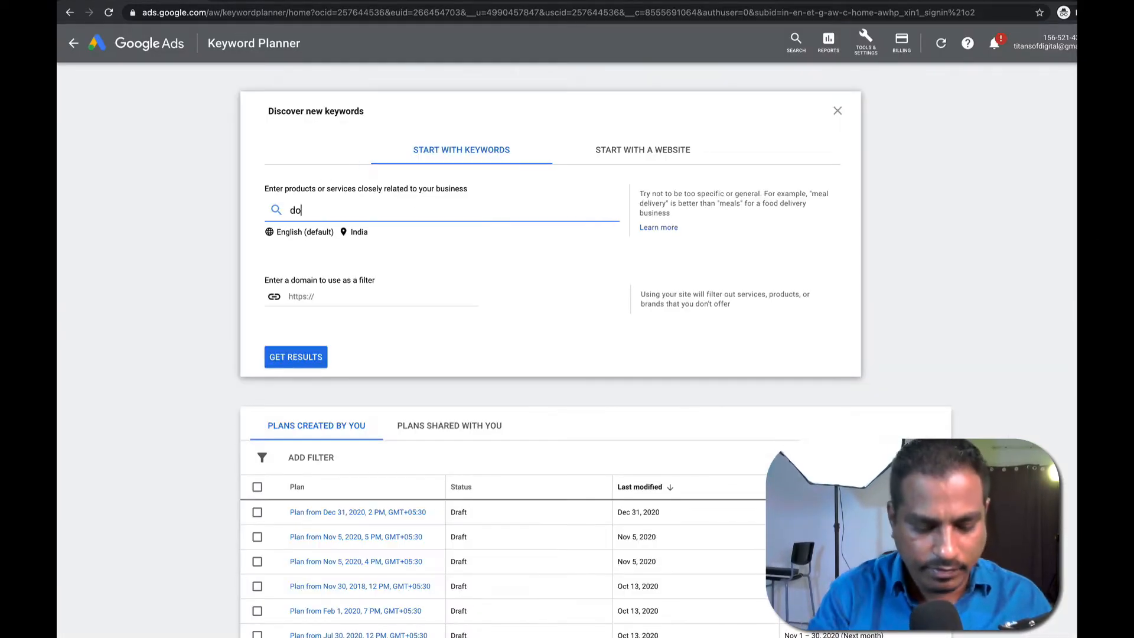
pyautogui.write('g dry food')
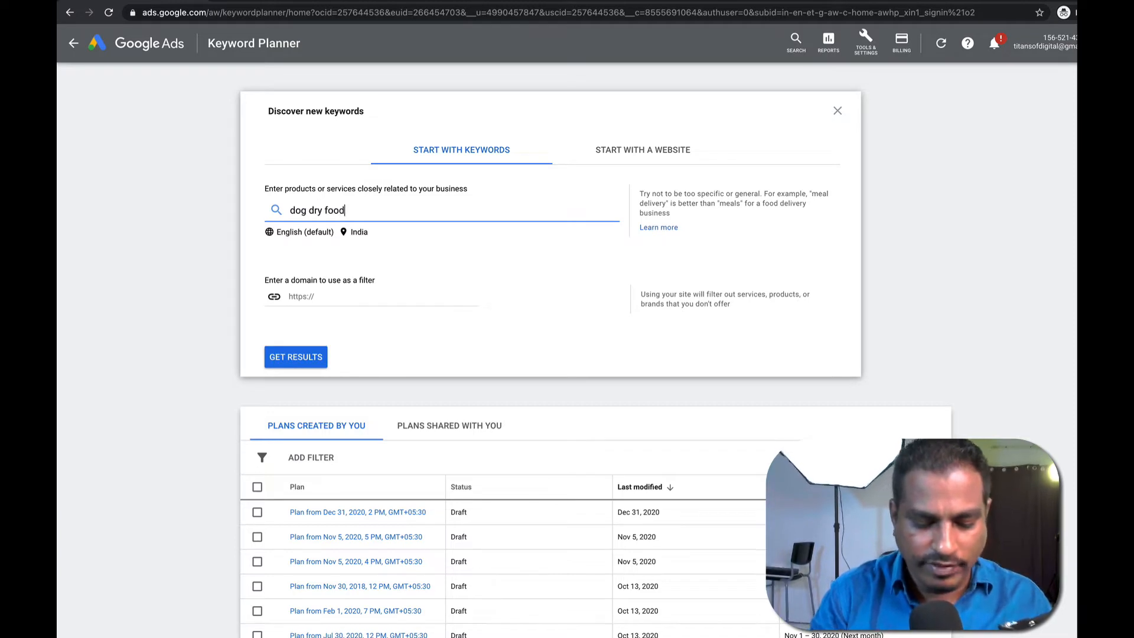
pyautogui.press('Return')
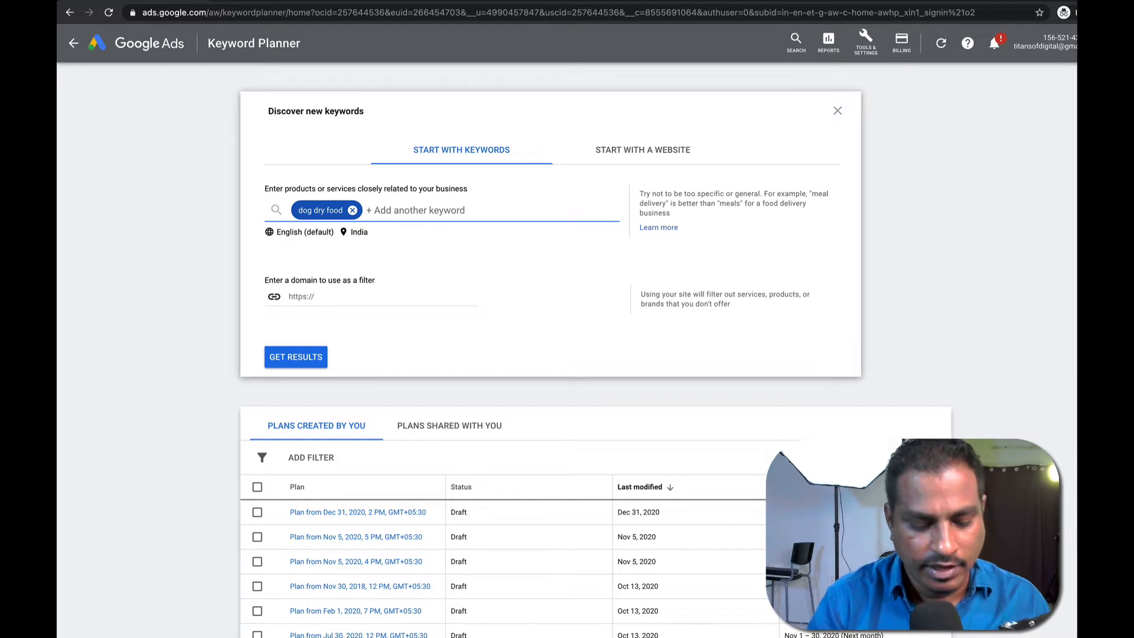
pyautogui.write('dog dry')
pyautogui.press('BackSpace')
pyautogui.press('BackSpace')
pyautogui.press('BackSpace')
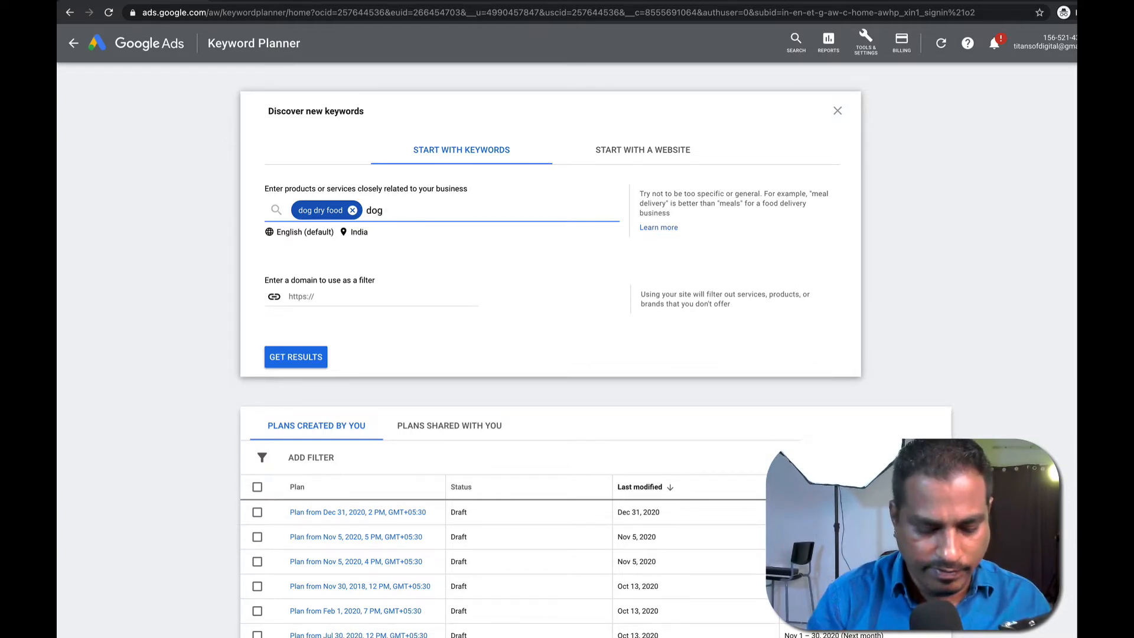
pyautogui.write('food')
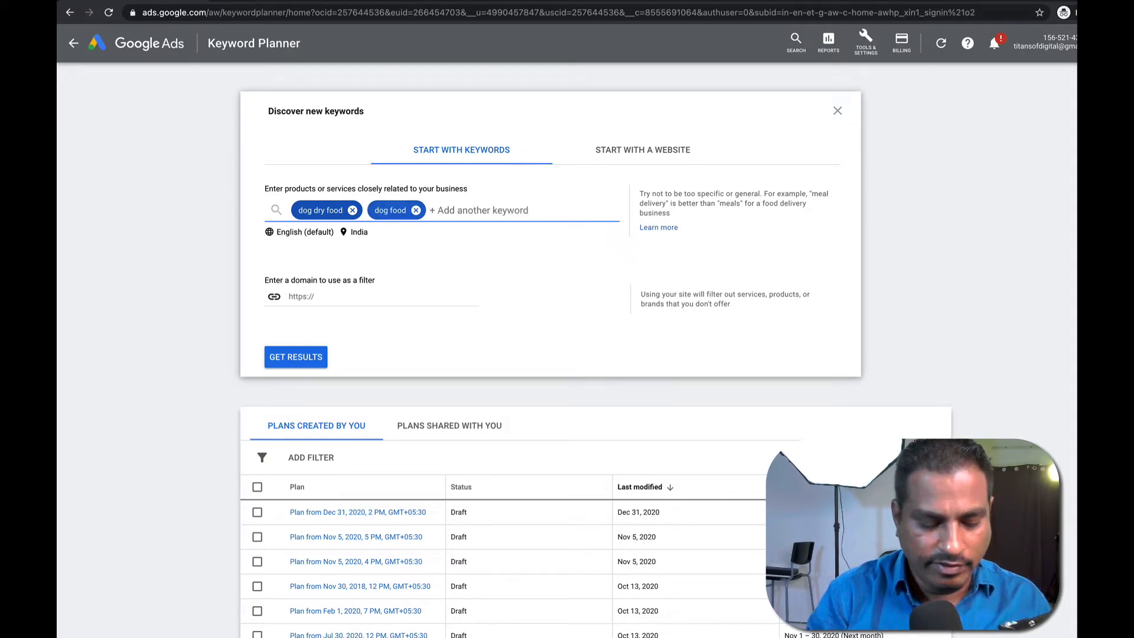
# Add 'dog grain free food' (fixing grainfree) and 'food for dogs', then open location settings.
pyautogui.write('o')
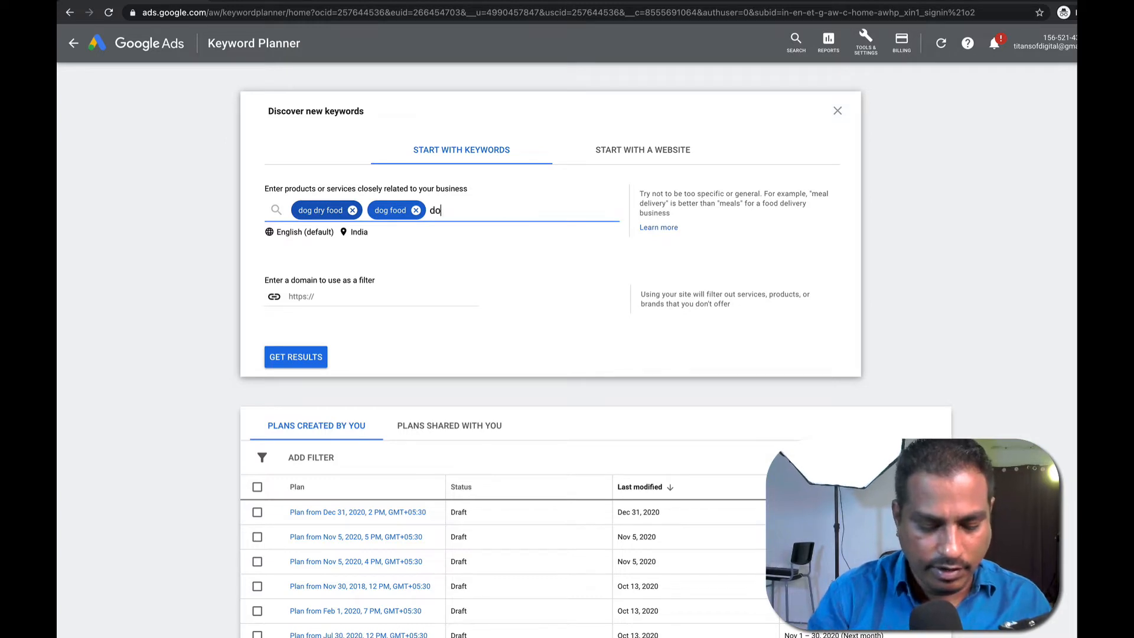
pyautogui.write('g grainfree food,')
pyautogui.press('Return')
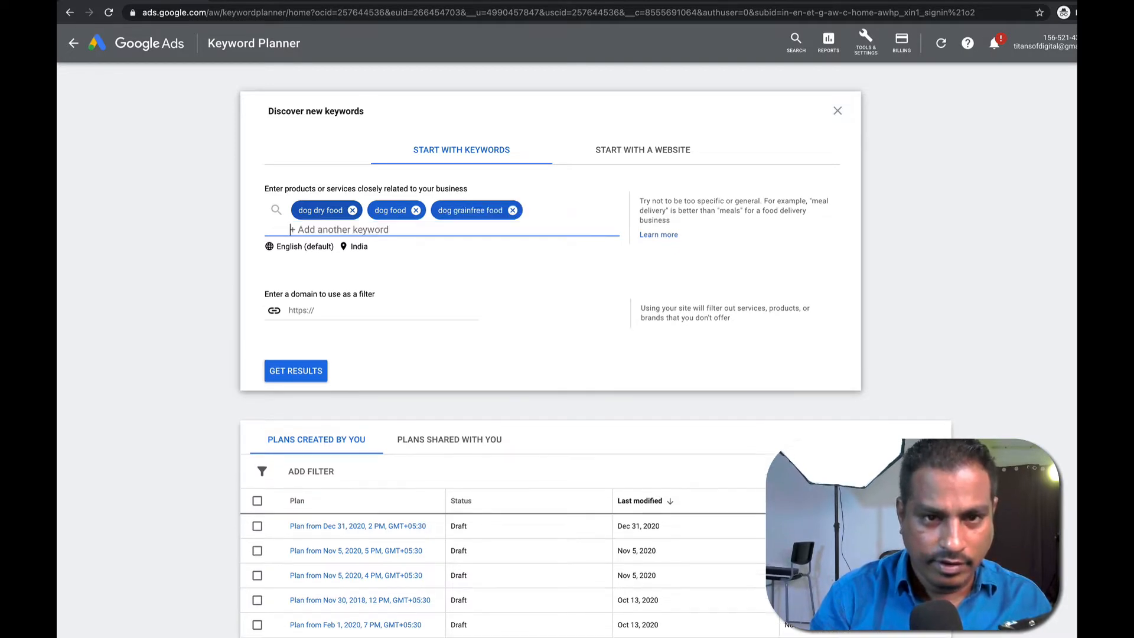
pyautogui.doubleClick(478, 211)
pyautogui.click(471, 211)
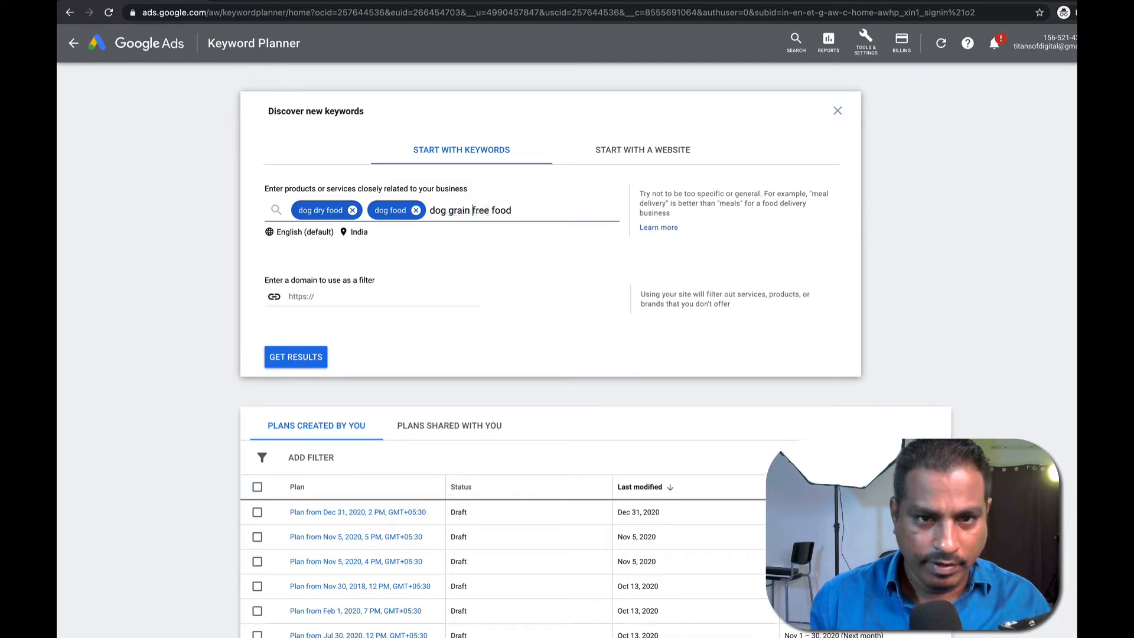
pyautogui.press('Return')
pyautogui.write('food for dogs')
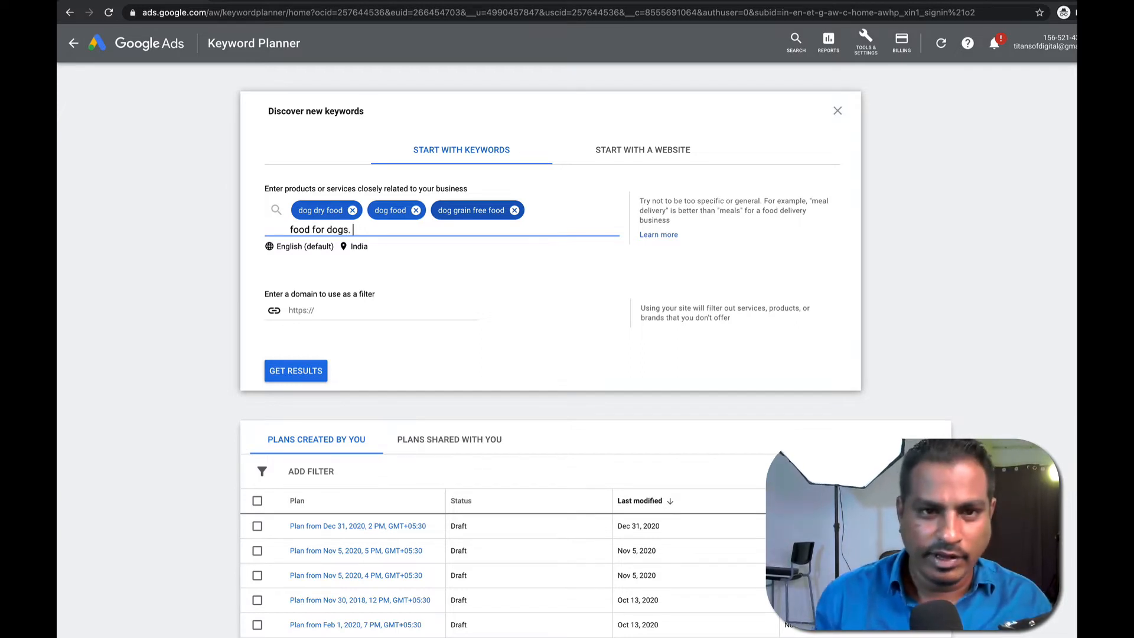
pyautogui.press('Return')
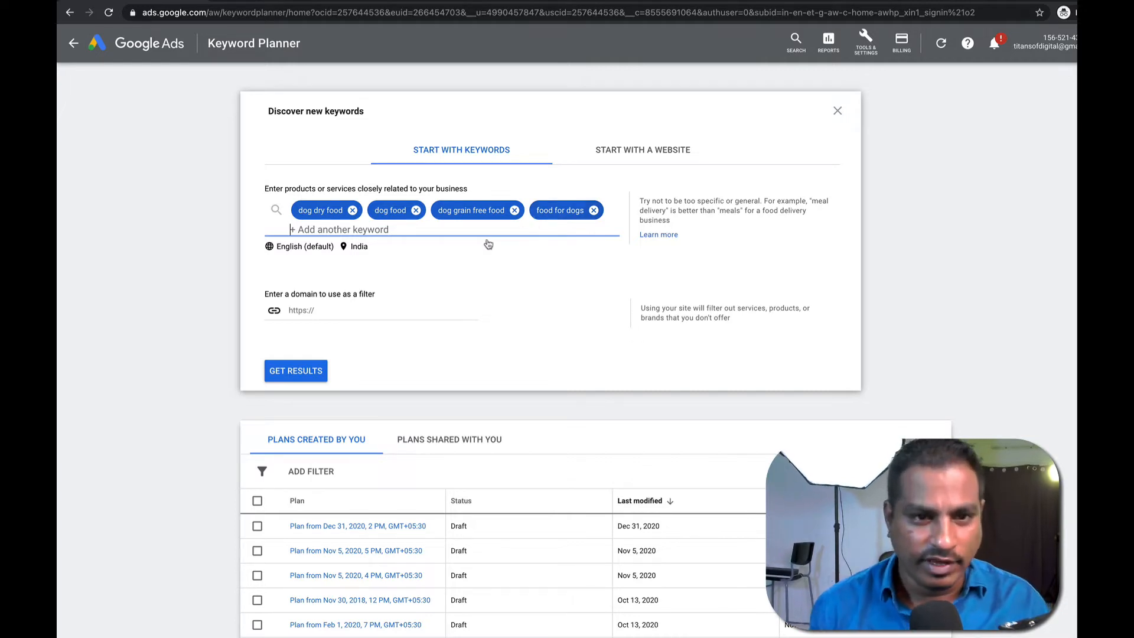
pyautogui.click(355, 248)
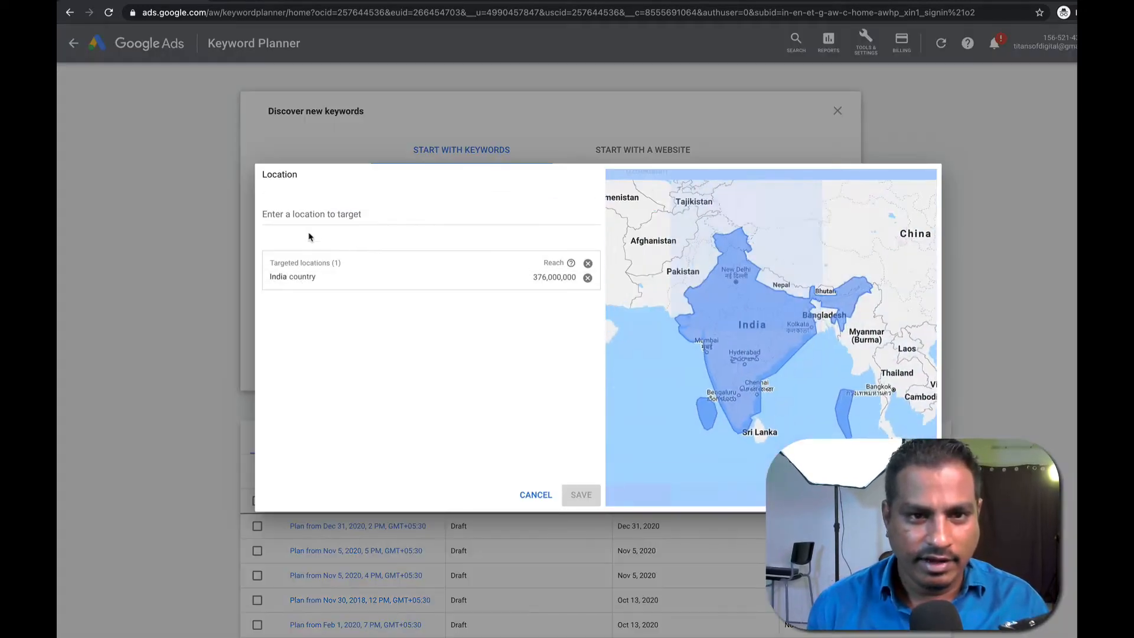
# Replace India with United States as the target location and save.
pyautogui.click(588, 278)
pyautogui.click(453, 218)
pyautogui.write('united states')
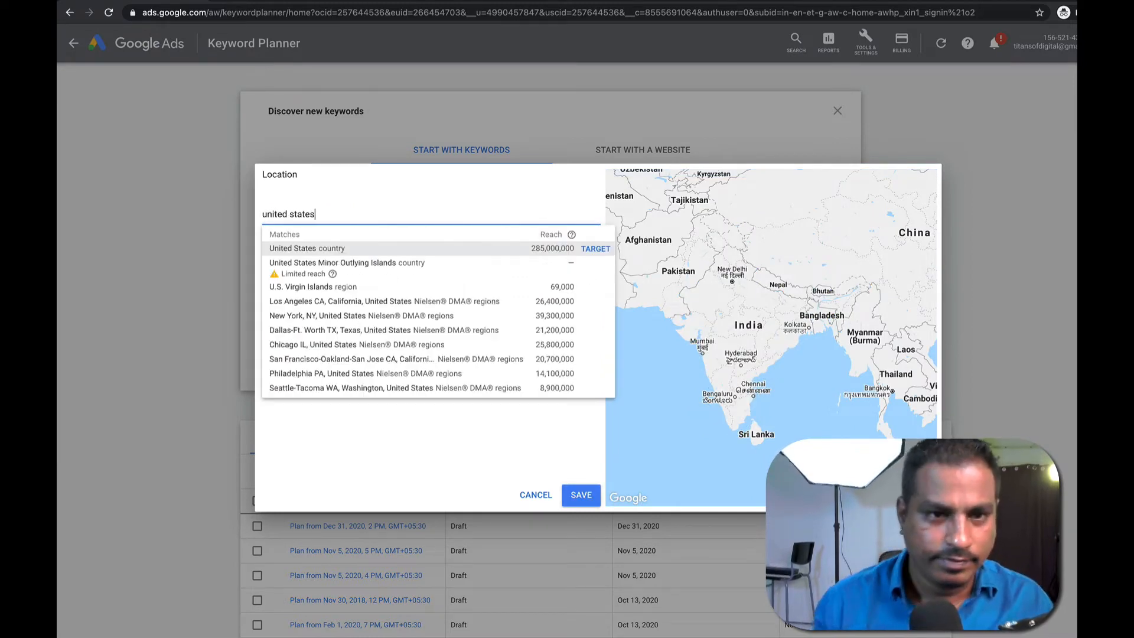
pyautogui.click(464, 249)
pyautogui.click(580, 495)
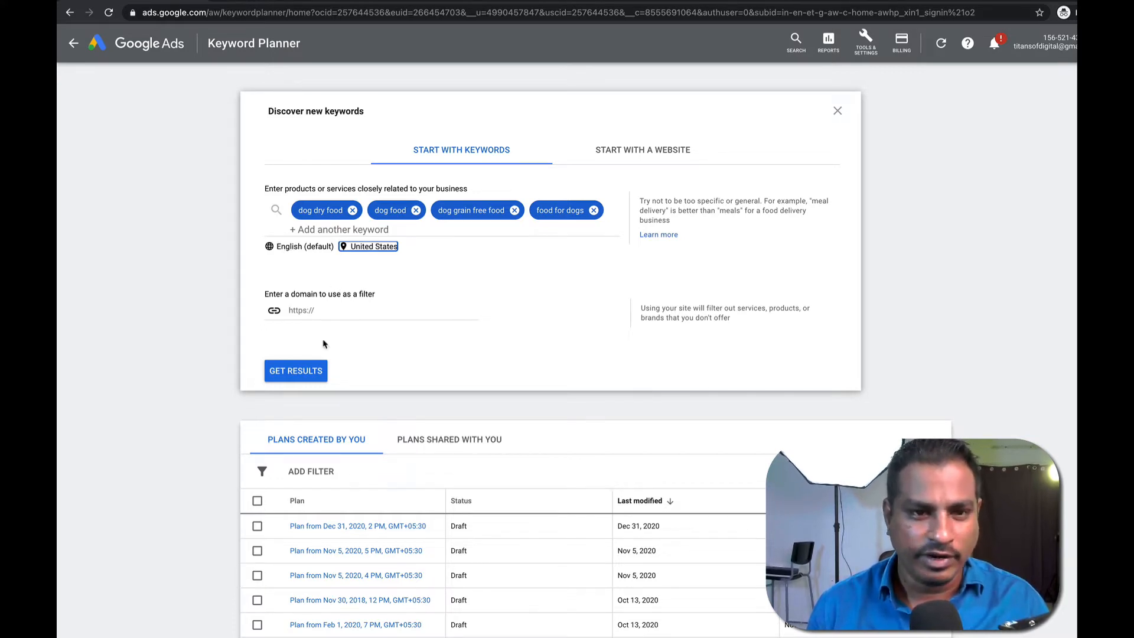
# Fetch ideas, add small pet food, pet food, cat food and cat dry food, and refetch.
pyautogui.click(313, 369)
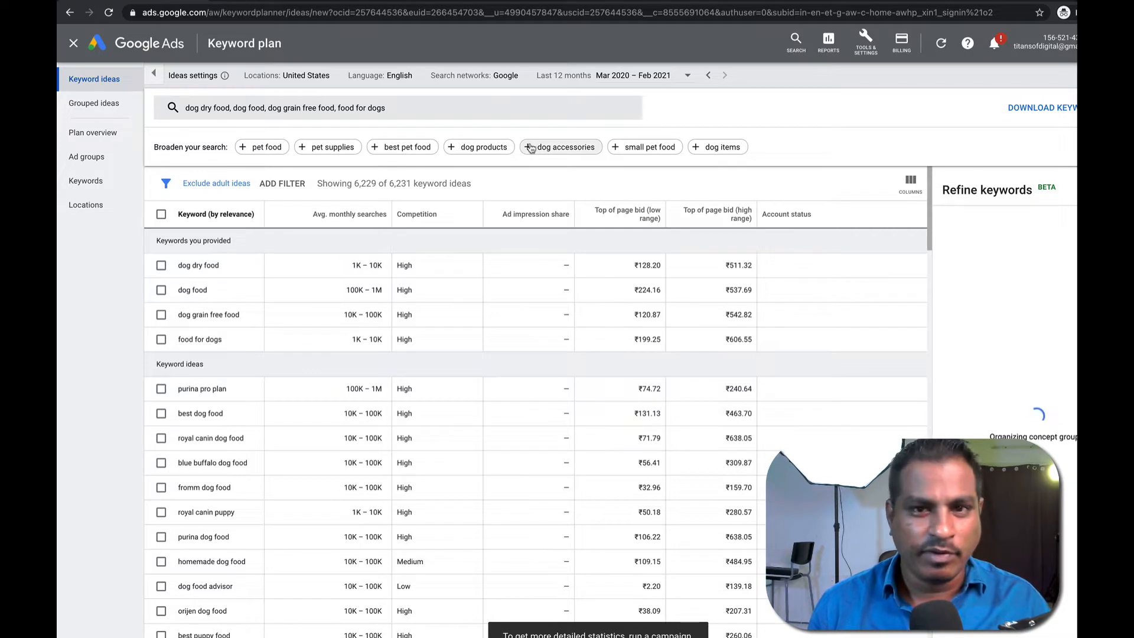
pyautogui.click(640, 148)
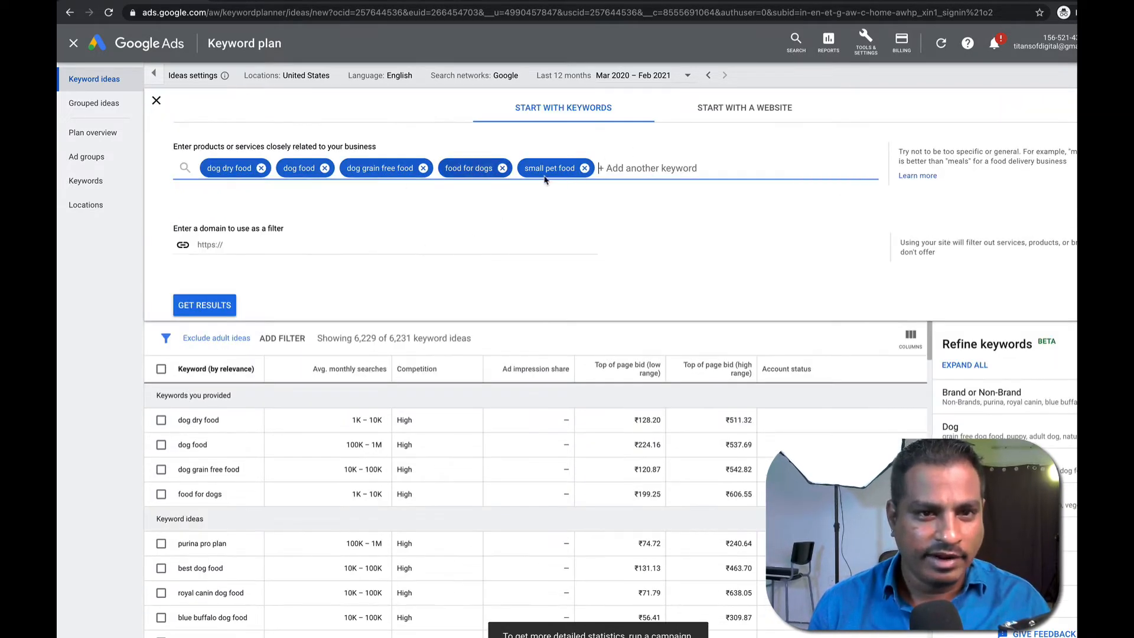
pyautogui.write('pet food')
pyautogui.press('Return')
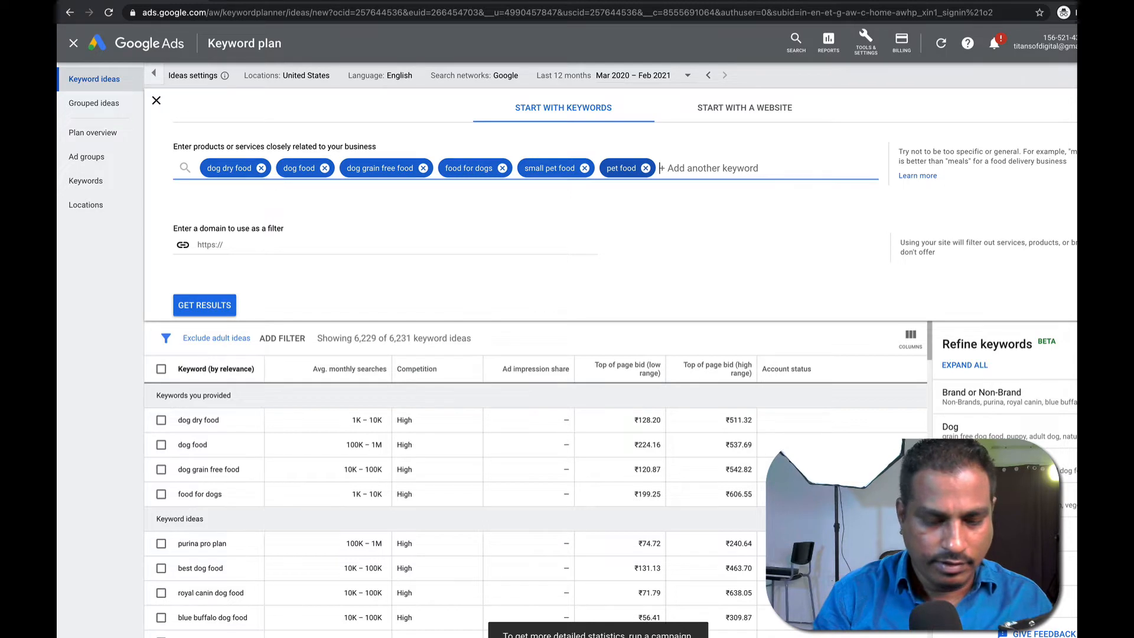
pyautogui.write('cat food')
pyautogui.press('Return')
pyautogui.write('cat')
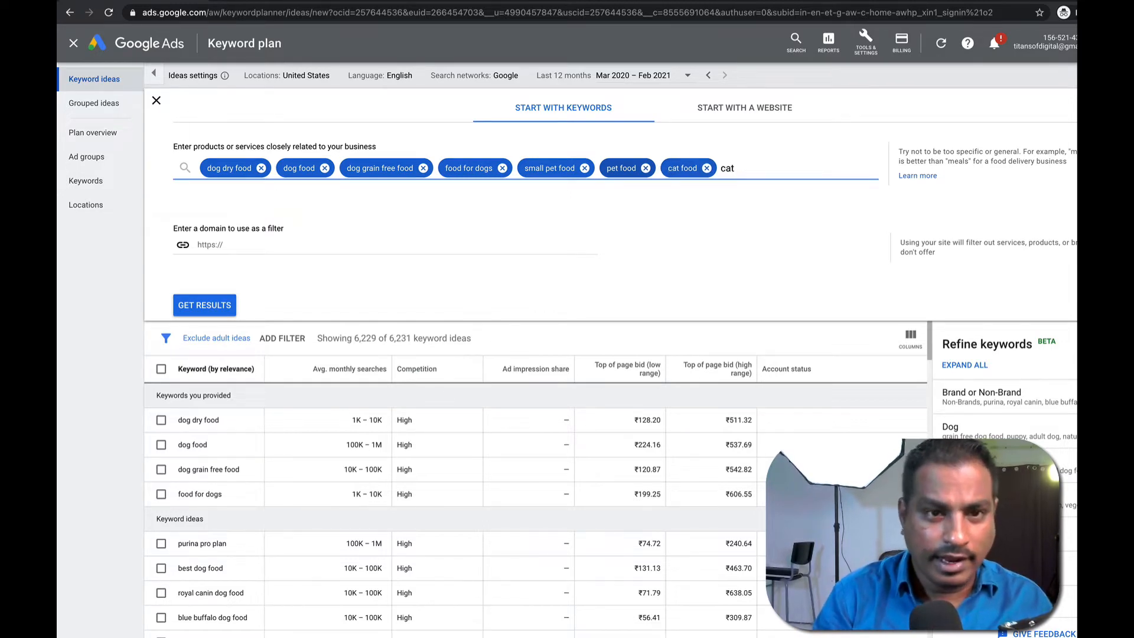
pyautogui.write(' dry food')
pyautogui.press('Return')
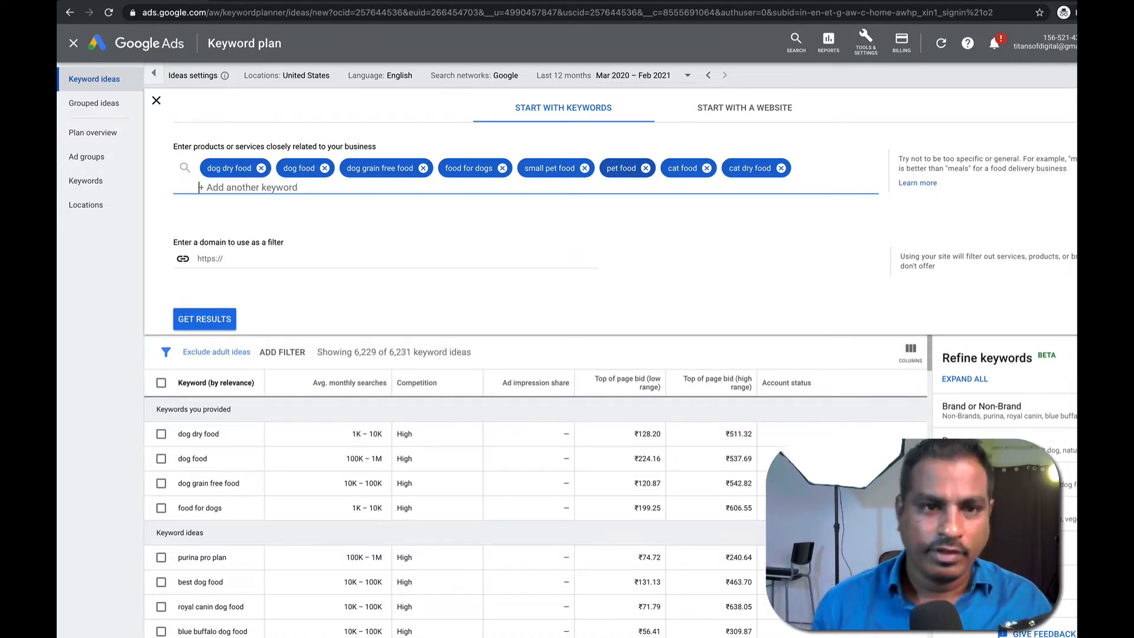
pyautogui.click(224, 319)
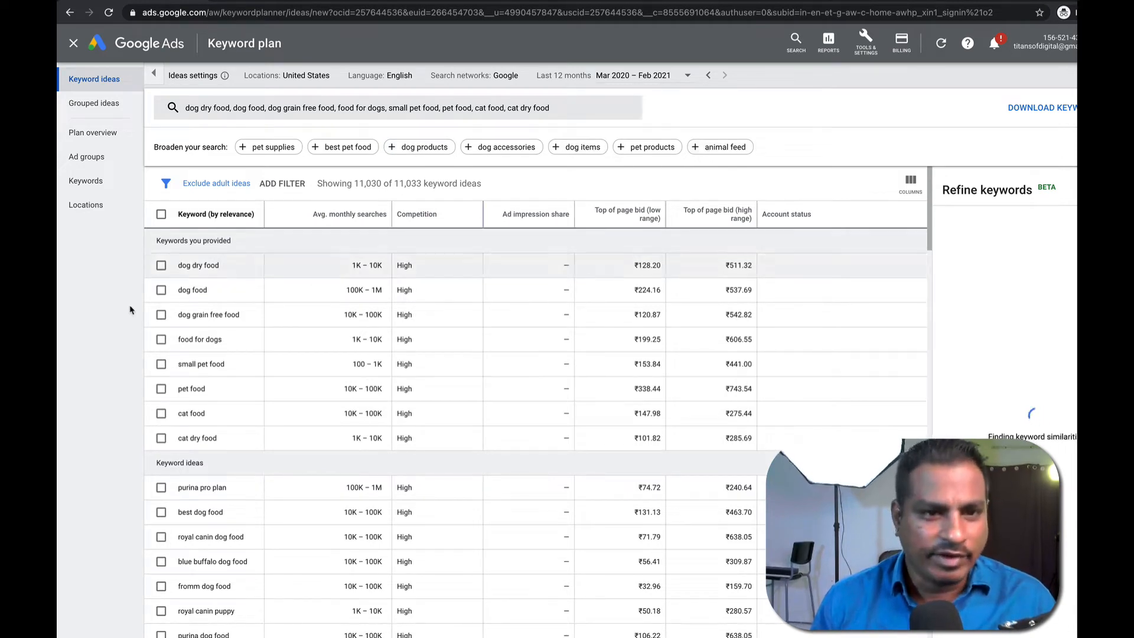
pyautogui.moveTo(181, 262); pyautogui.dragTo(777, 440)
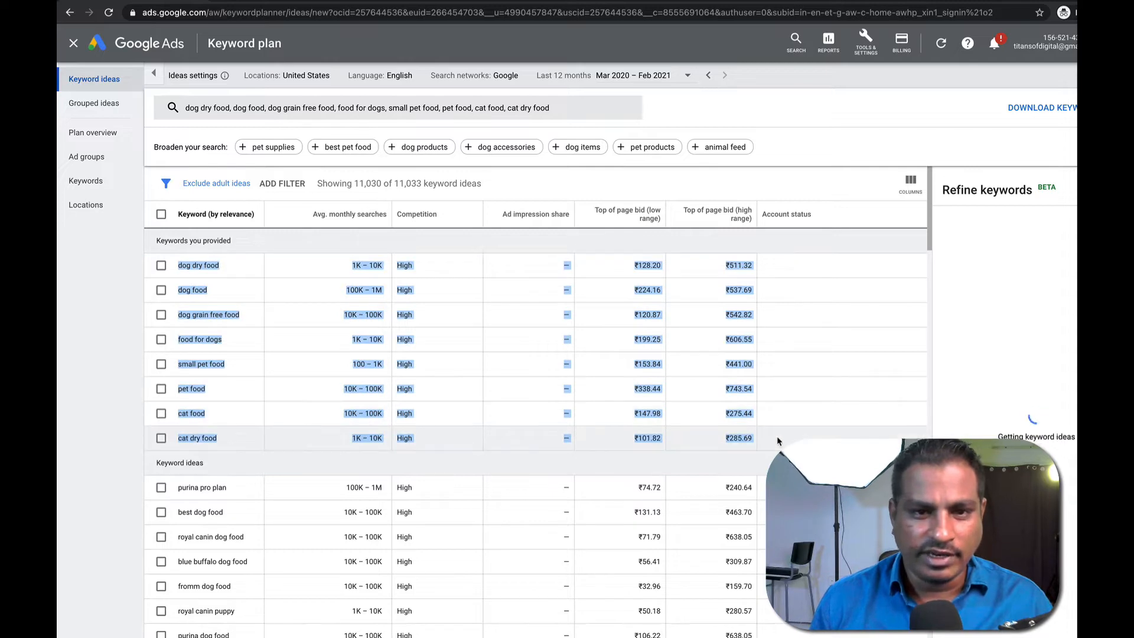
pyautogui.scroll(-3, 449, 401)
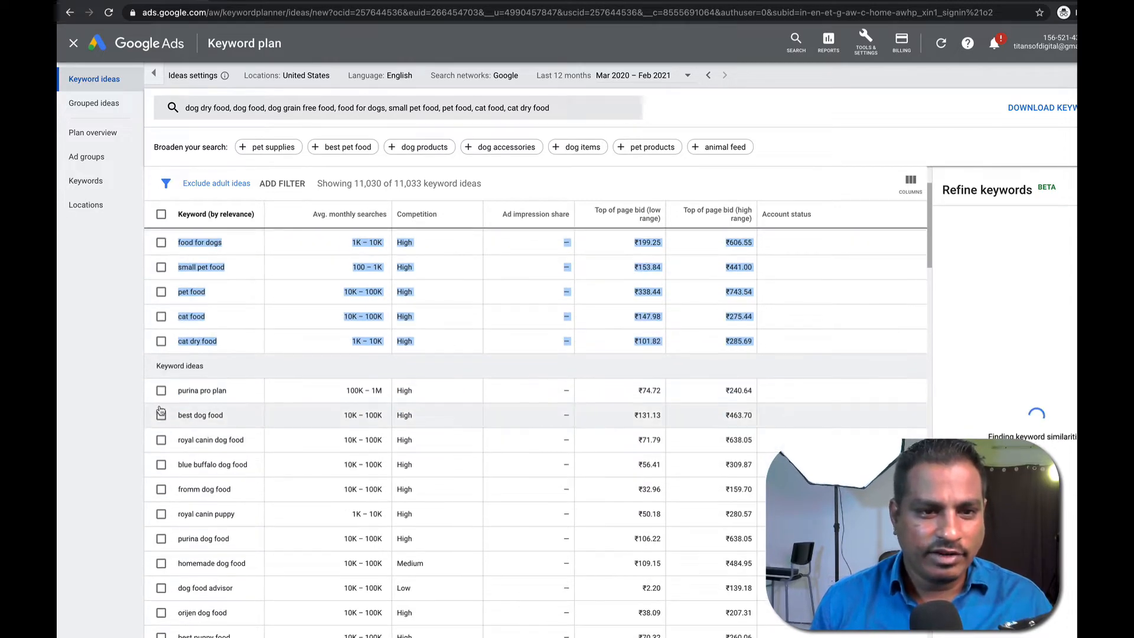
pyautogui.moveTo(178, 391); pyautogui.dragTo(533, 506)
pyautogui.scroll(-5, 374, 506)
pyautogui.scroll(-2, 375, 506)
pyautogui.scroll(4, 485, 480)
pyautogui.click(447, 416)
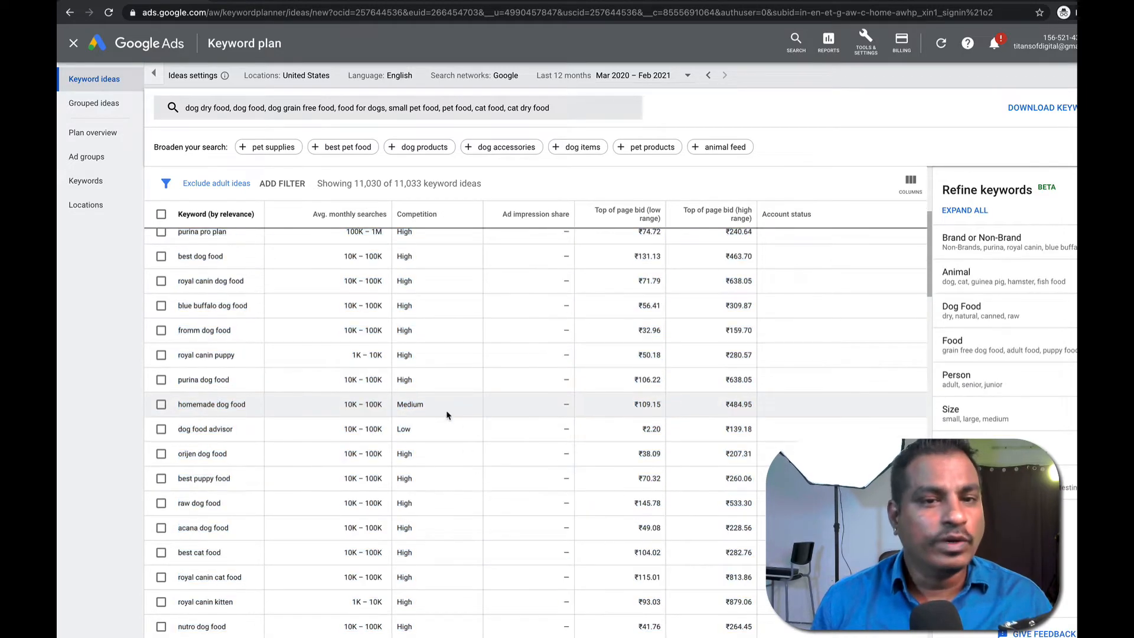
pyautogui.scroll(5, 447, 413)
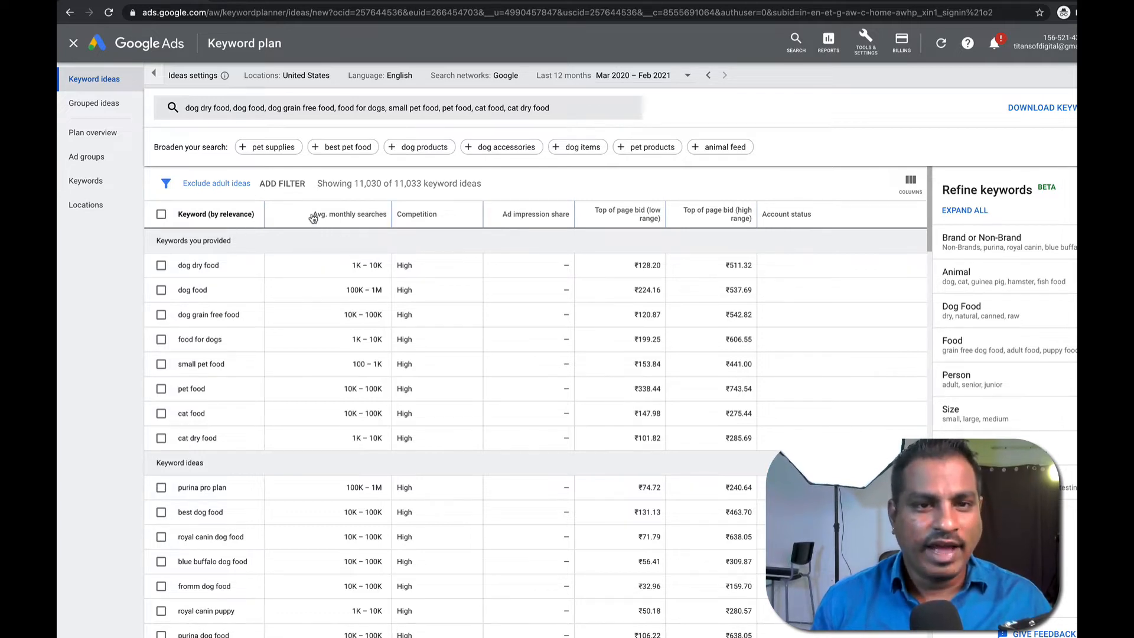
pyautogui.moveTo(351, 265); pyautogui.dragTo(380, 266)
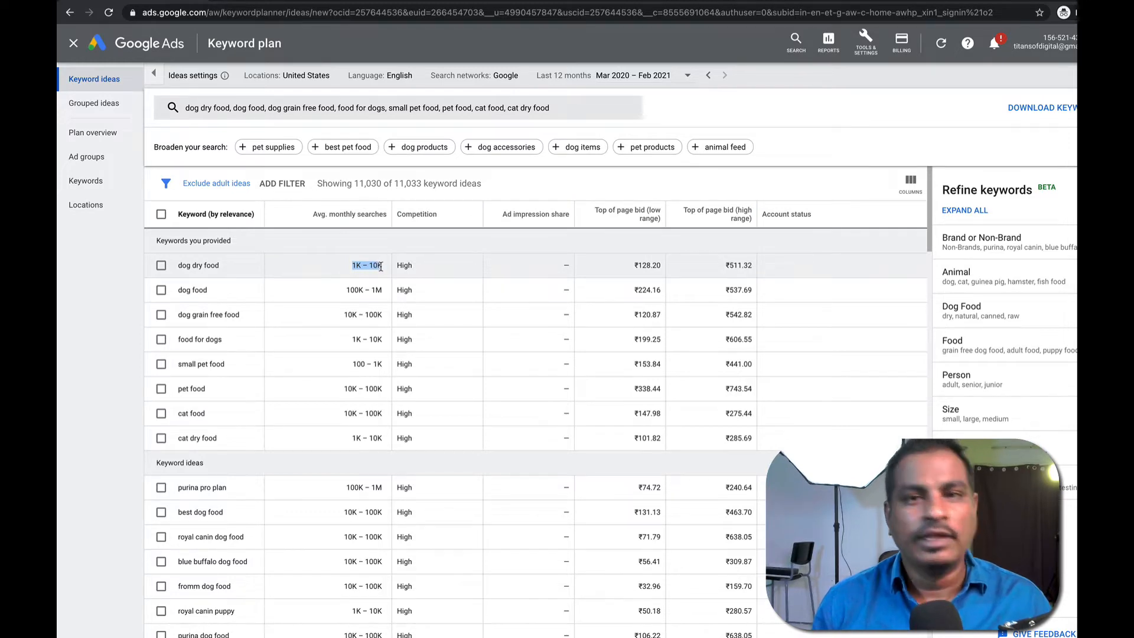
pyautogui.moveTo(176, 289); pyautogui.dragTo(229, 298)
pyautogui.click(229, 298)
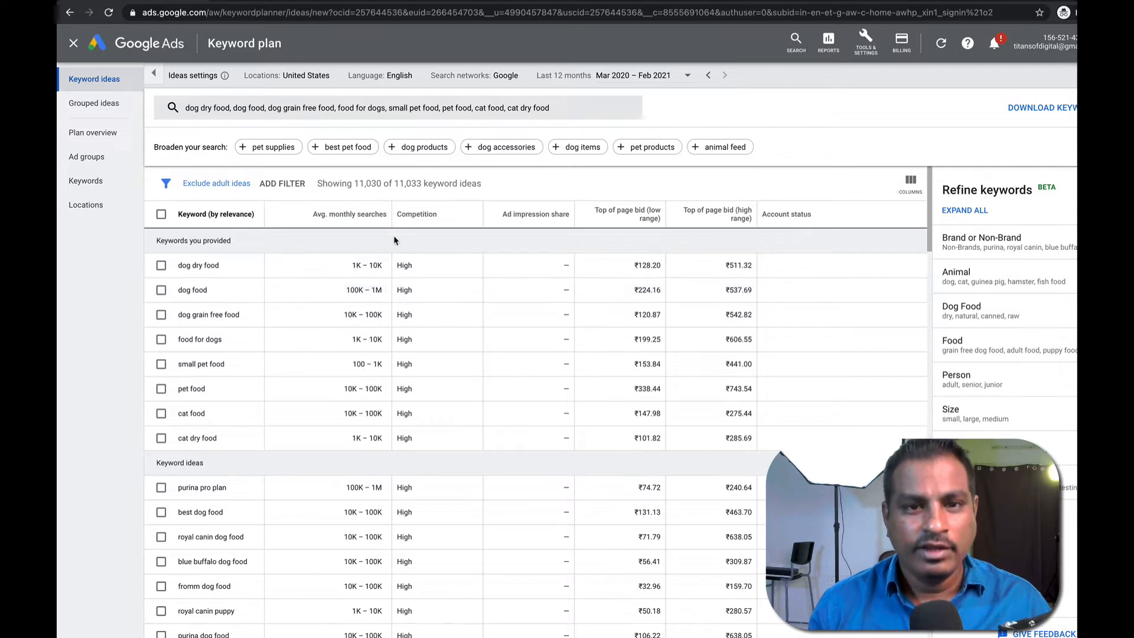
pyautogui.doubleClick(397, 270)
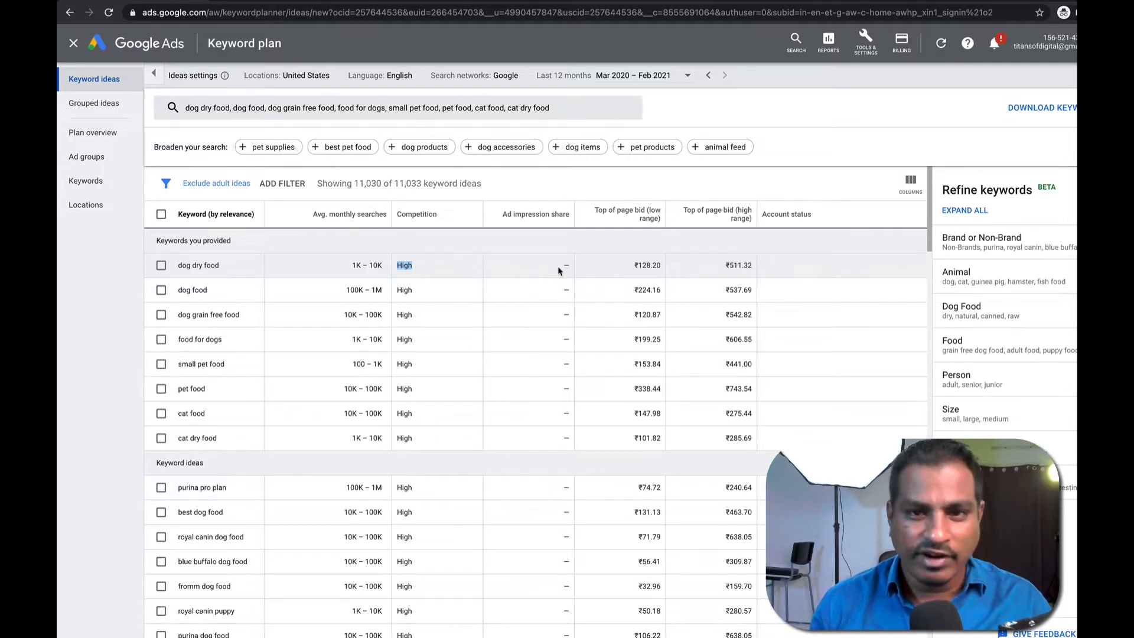
pyautogui.moveTo(634, 270); pyautogui.dragTo(753, 267)
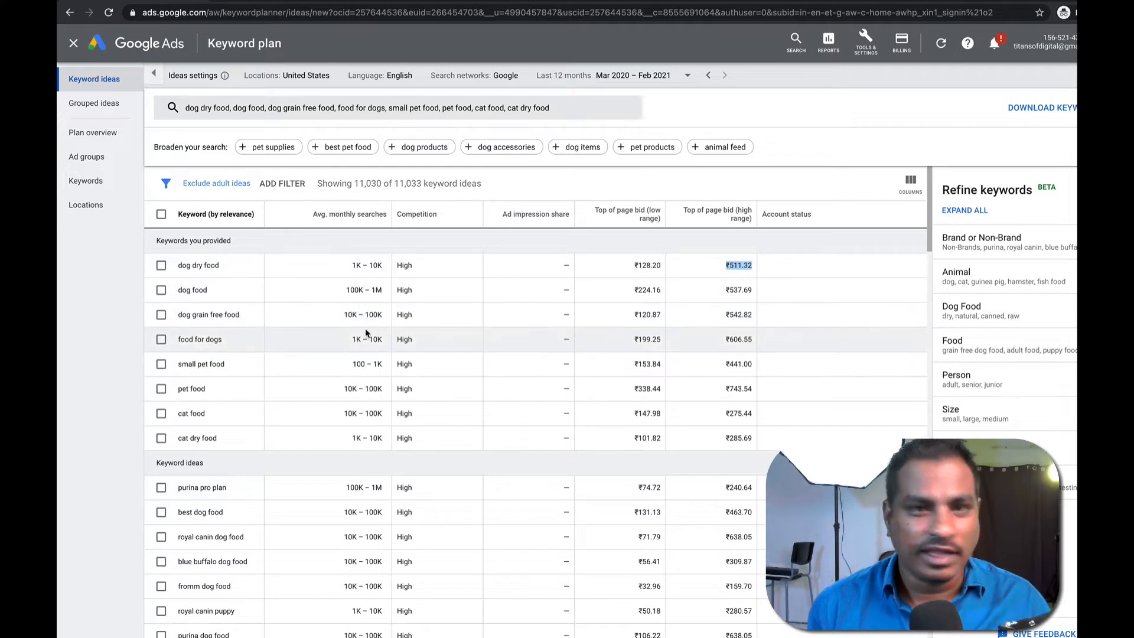
# Select dog dry food, dog food, dog grain free food, food for dogs, small pet food, pet food, cat food and cat dry food.
pyautogui.click(160, 265)
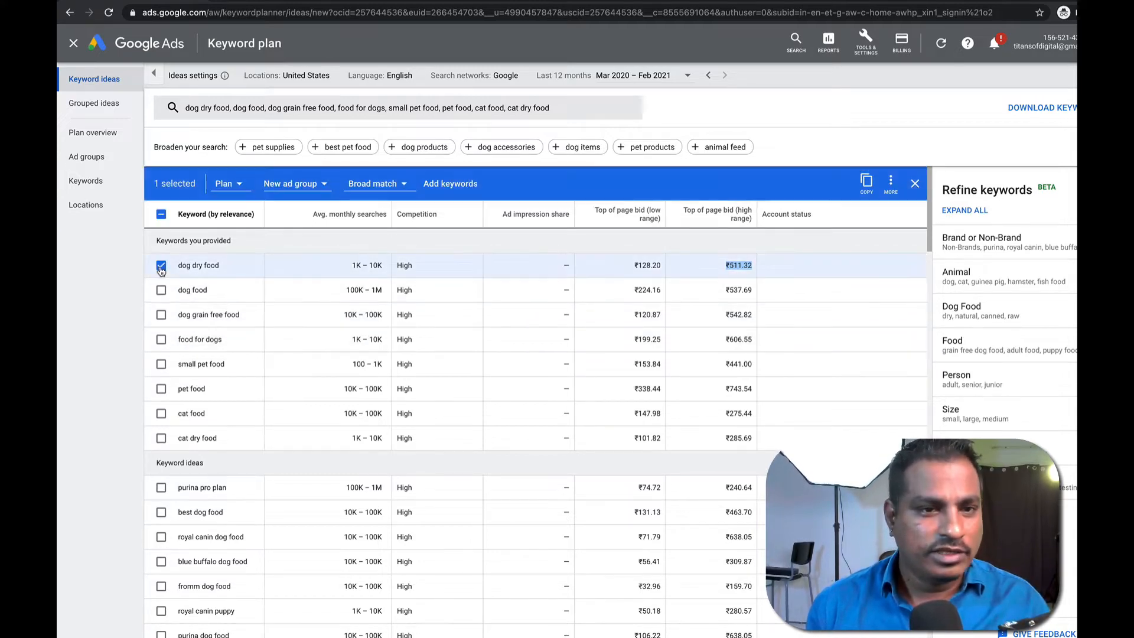
pyautogui.click(160, 289)
pyautogui.click(161, 314)
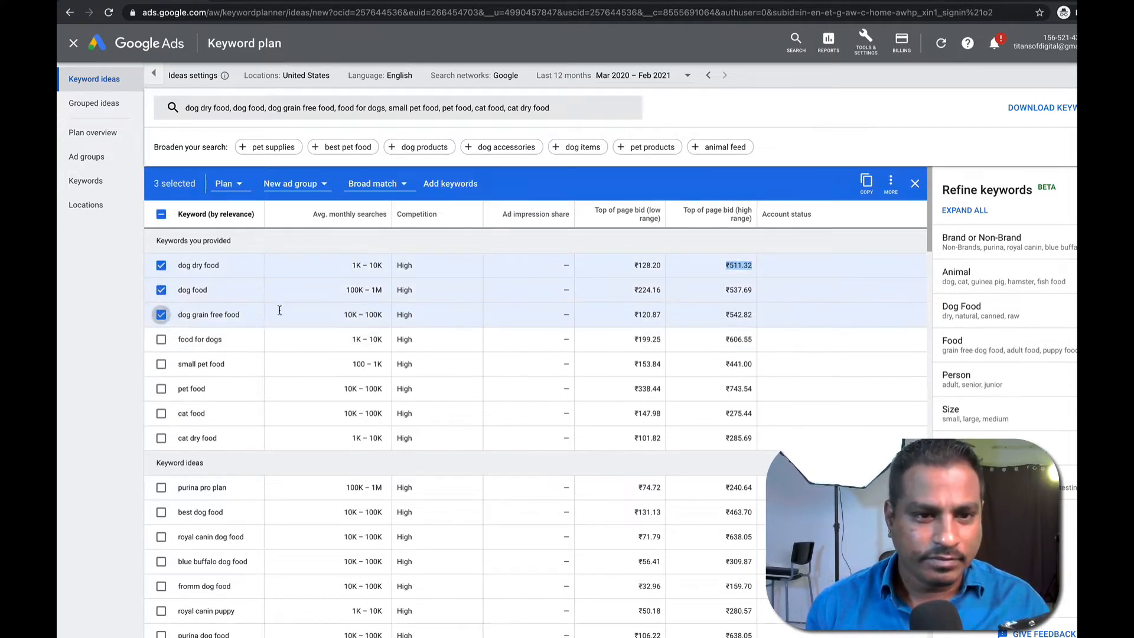
pyautogui.moveTo(338, 289); pyautogui.dragTo(384, 297)
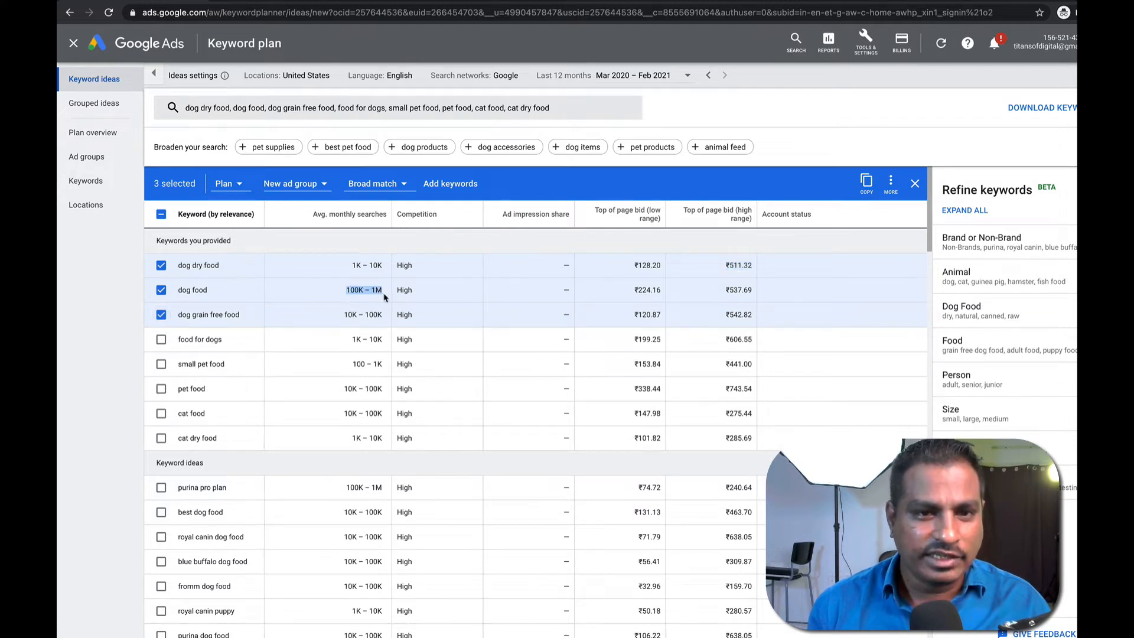
pyautogui.click(384, 298)
pyautogui.click(160, 339)
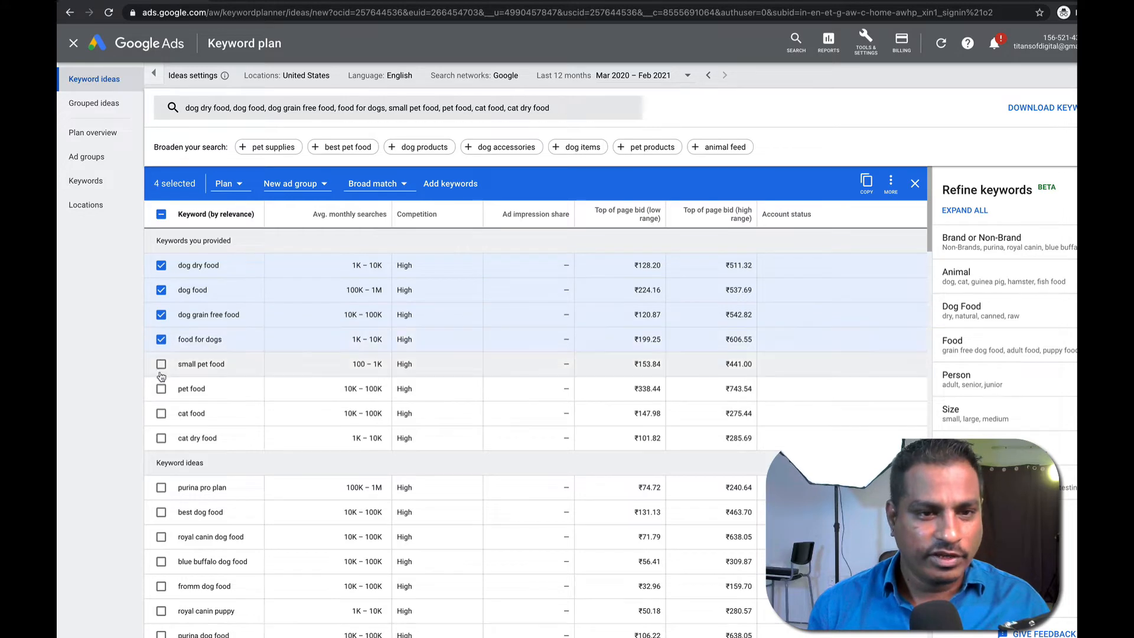
pyautogui.click(161, 364)
pyautogui.click(160, 389)
pyautogui.click(160, 413)
pyautogui.click(161, 437)
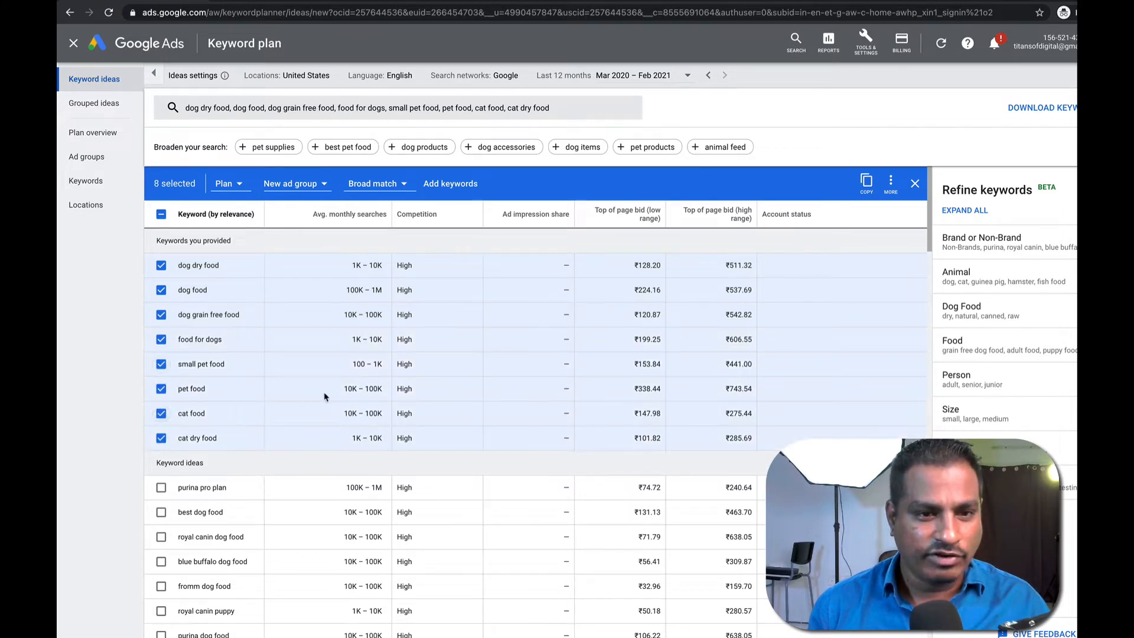
# Select best dog food, royal canin dog food, blue buffalo dog food, purina dog food and homemade dog food.
pyautogui.scroll(-3, 313, 401)
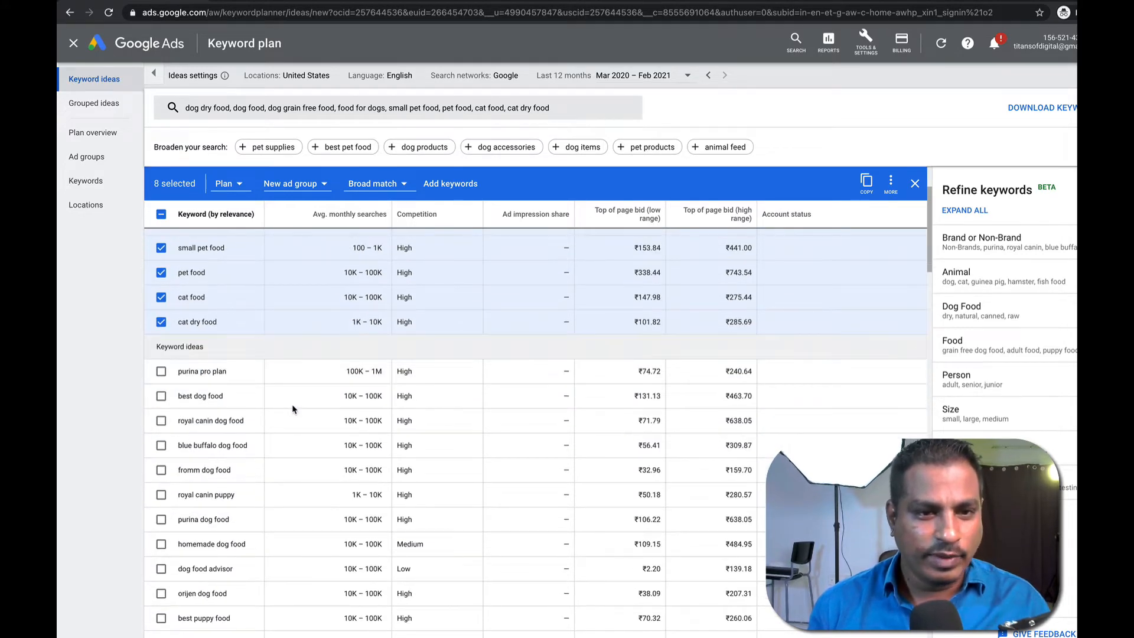
pyautogui.click(161, 397)
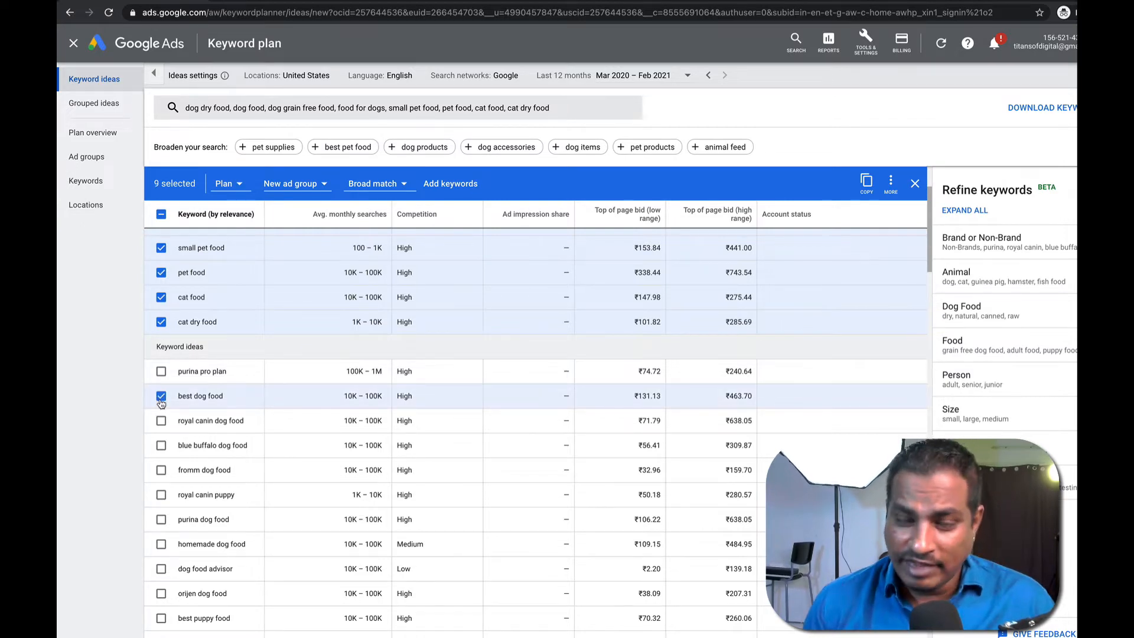
pyautogui.click(161, 421)
pyautogui.click(161, 445)
pyautogui.scroll(-1, 190, 465)
pyautogui.click(160, 453)
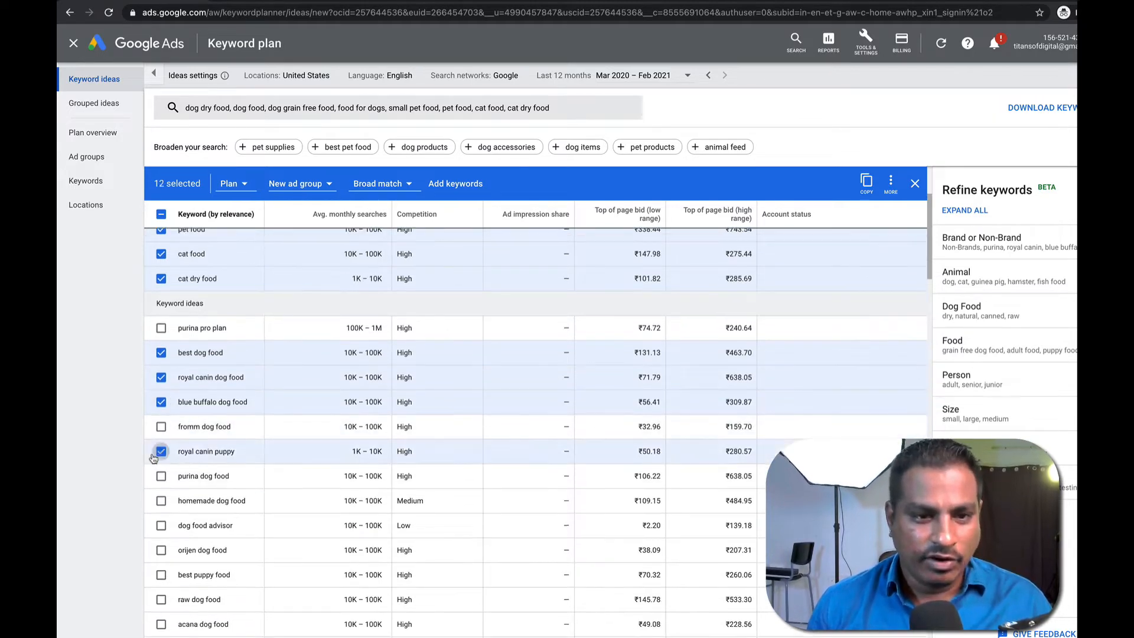
pyautogui.click(160, 453)
pyautogui.scroll(-1, 222, 456)
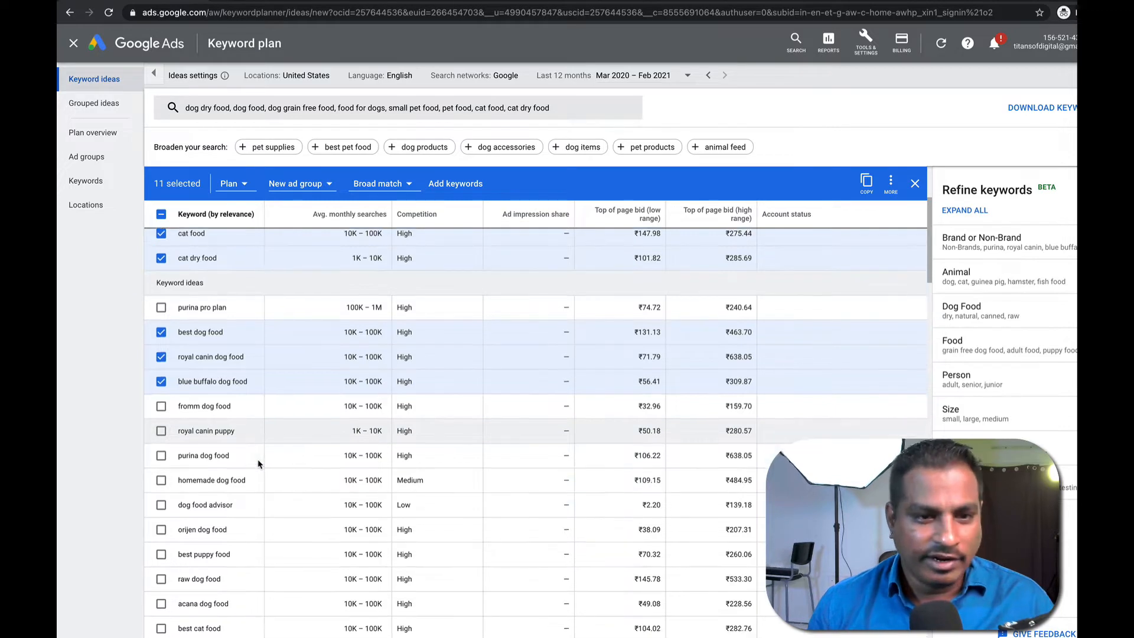
pyautogui.click(161, 452)
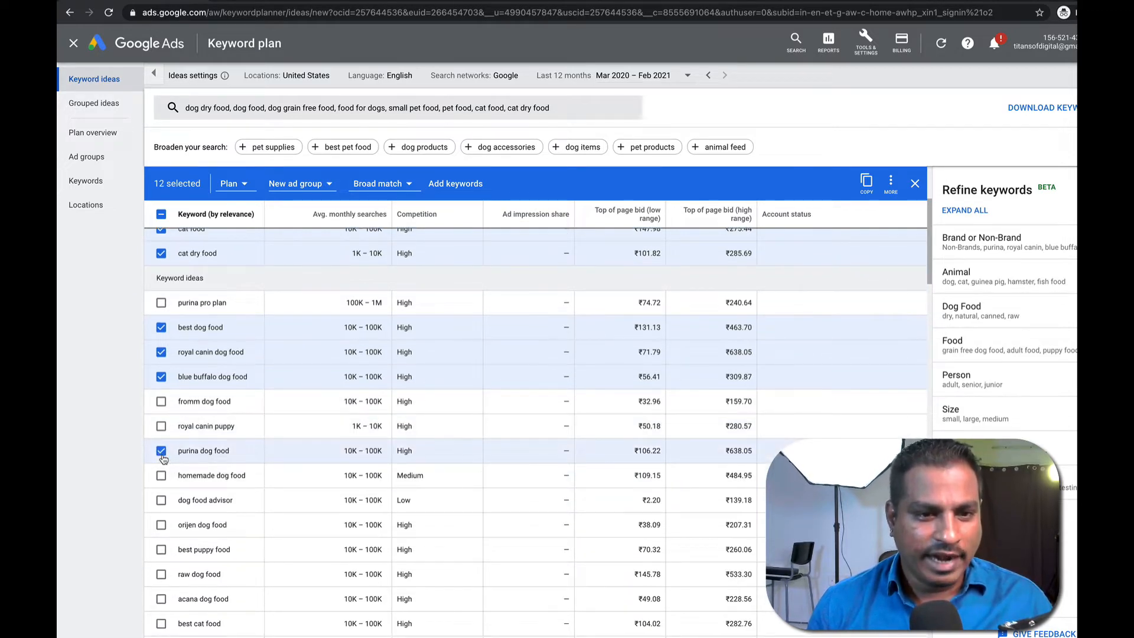
pyautogui.click(162, 476)
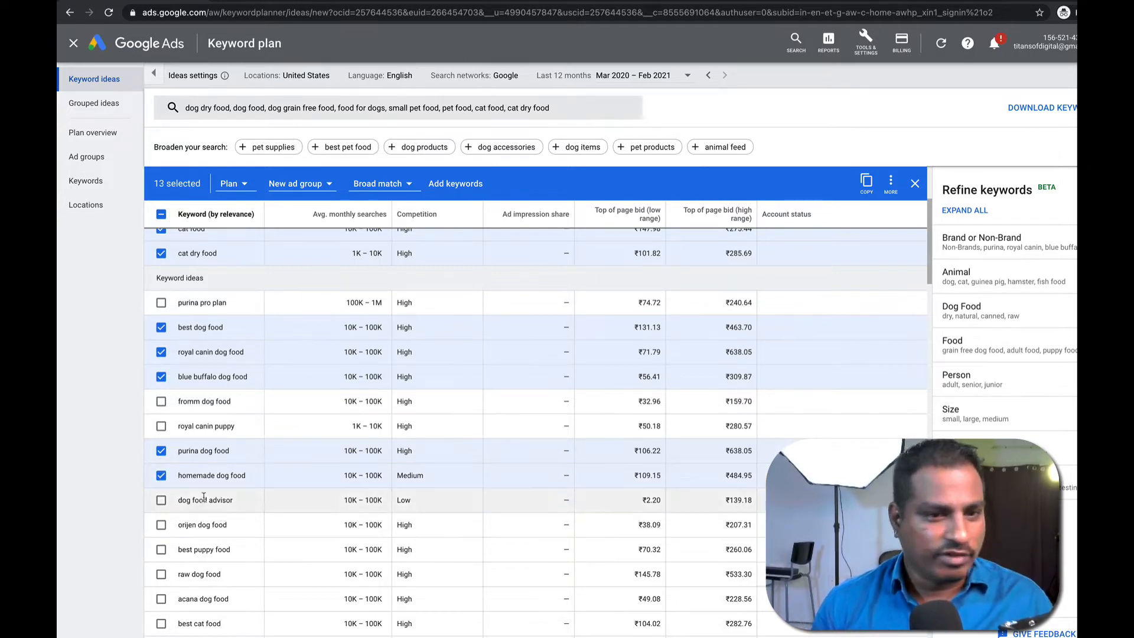
# Select orijen dog food, best puppy food, raw dog food, acana dog food and best cat food.
pyautogui.scroll(-1, 204, 502)
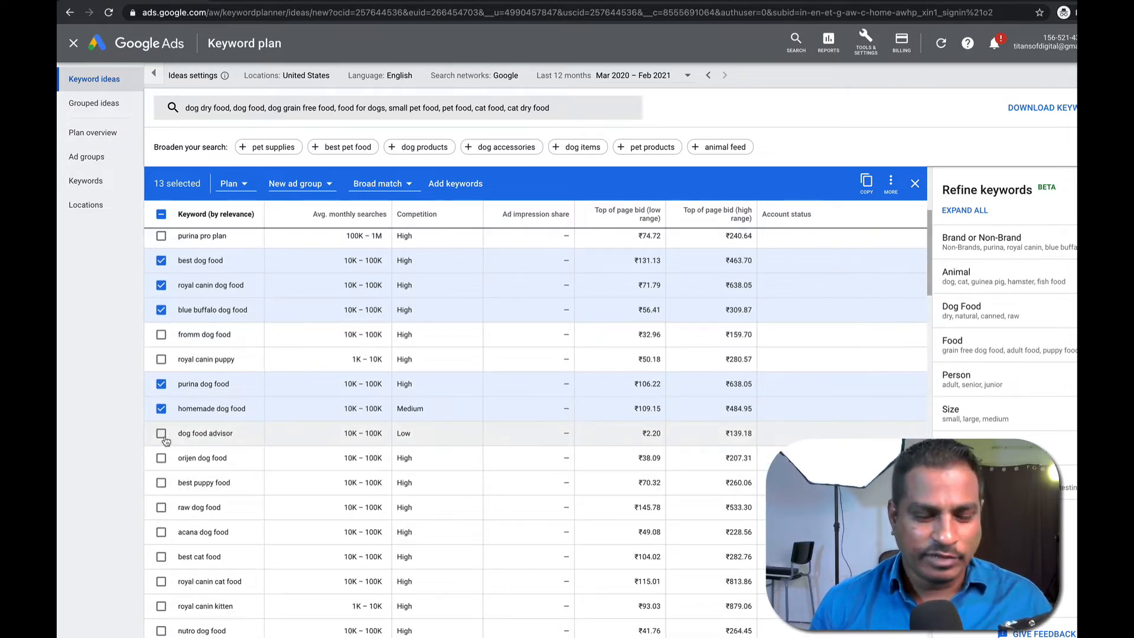
pyautogui.doubleClick(222, 435)
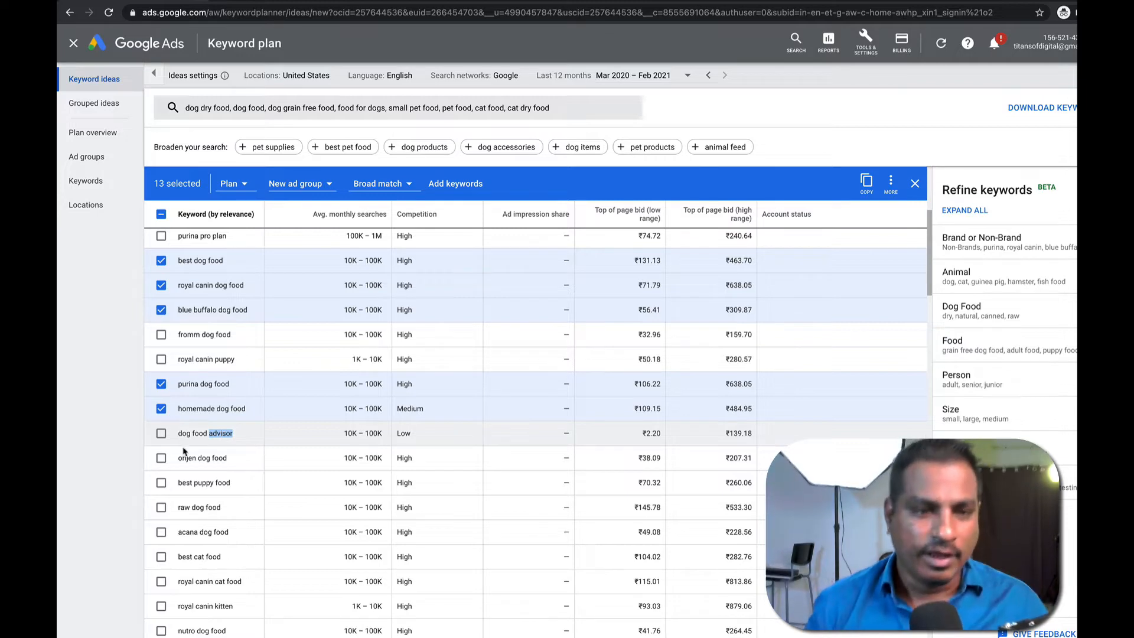
pyautogui.click(161, 458)
pyautogui.click(161, 483)
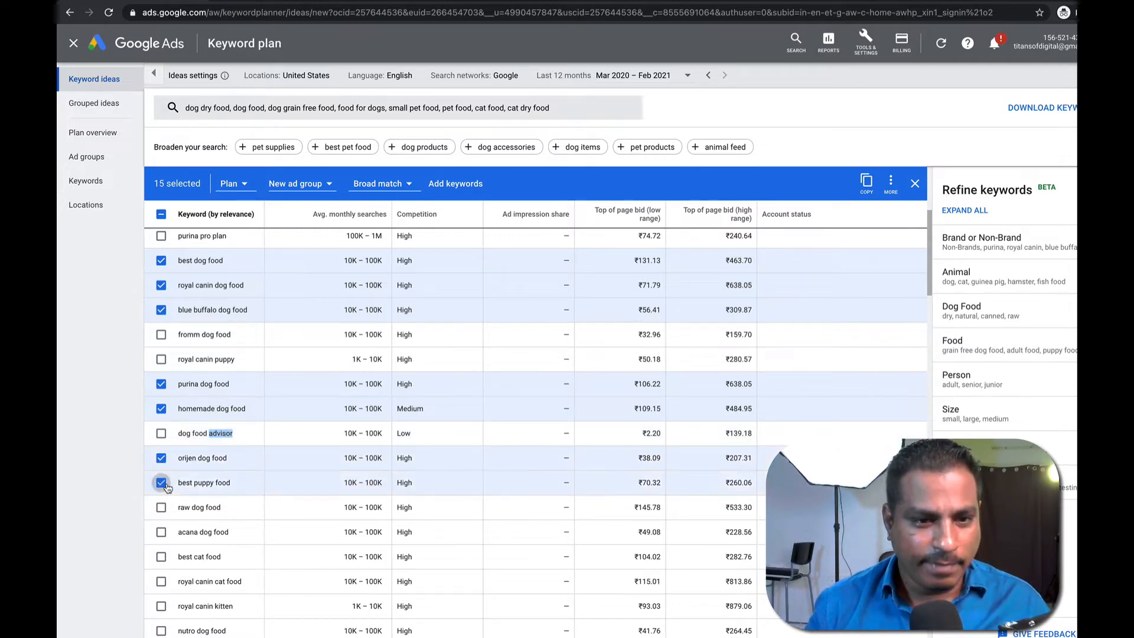
pyautogui.click(161, 507)
pyautogui.scroll(-1, 163, 535)
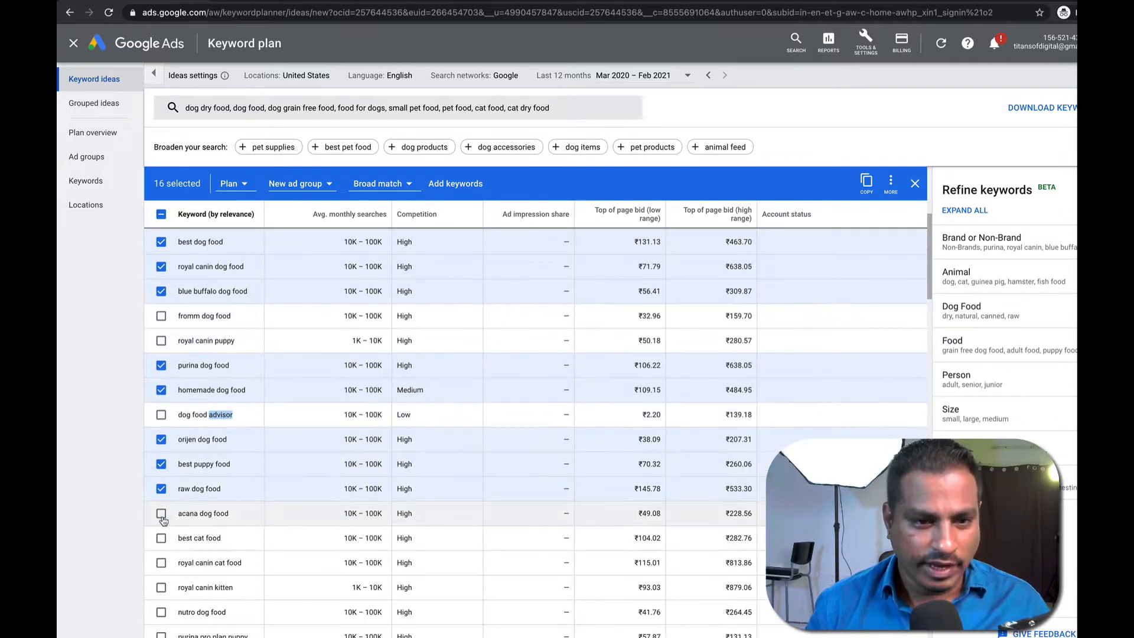
pyautogui.click(160, 515)
pyautogui.click(160, 544)
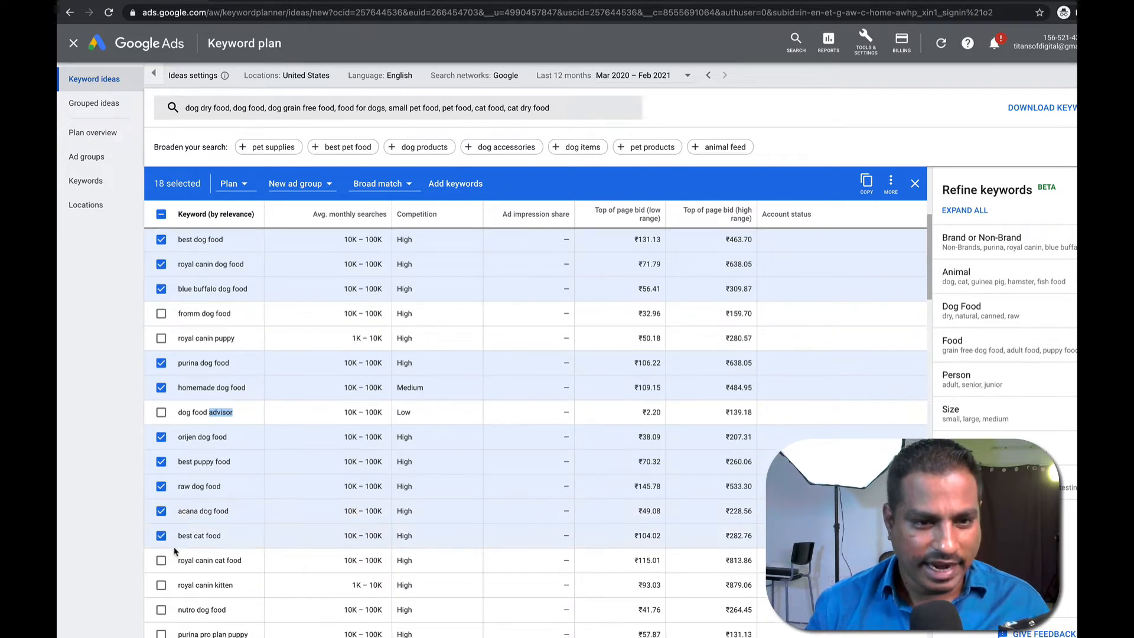
# Select royal canin cat food, nutro dog food and purina pro plan puppy.
pyautogui.scroll(-1, 161, 544)
pyautogui.click(161, 544)
pyautogui.scroll(-1, 165, 546)
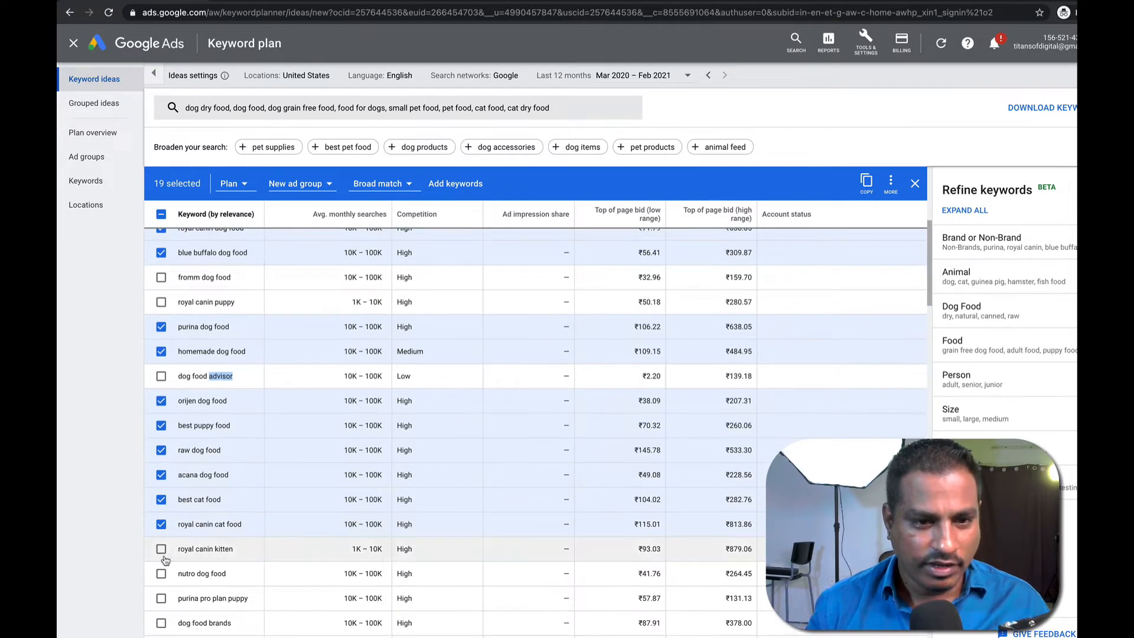
pyautogui.tripleClick(170, 550)
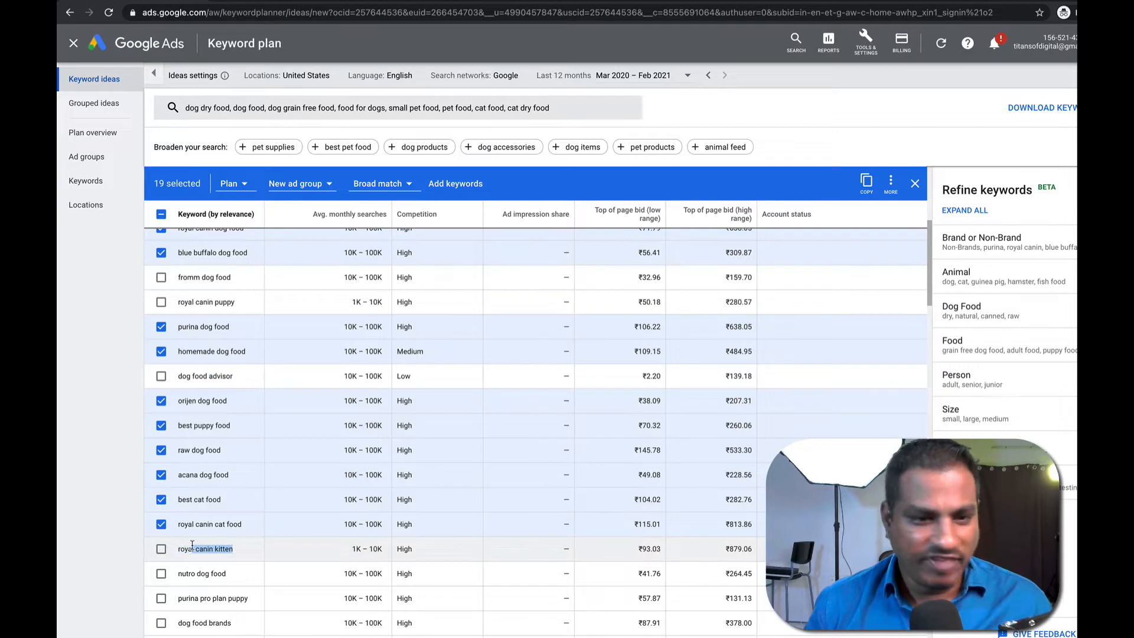
pyautogui.click(193, 551)
pyautogui.scroll(-1, 195, 552)
pyautogui.click(162, 553)
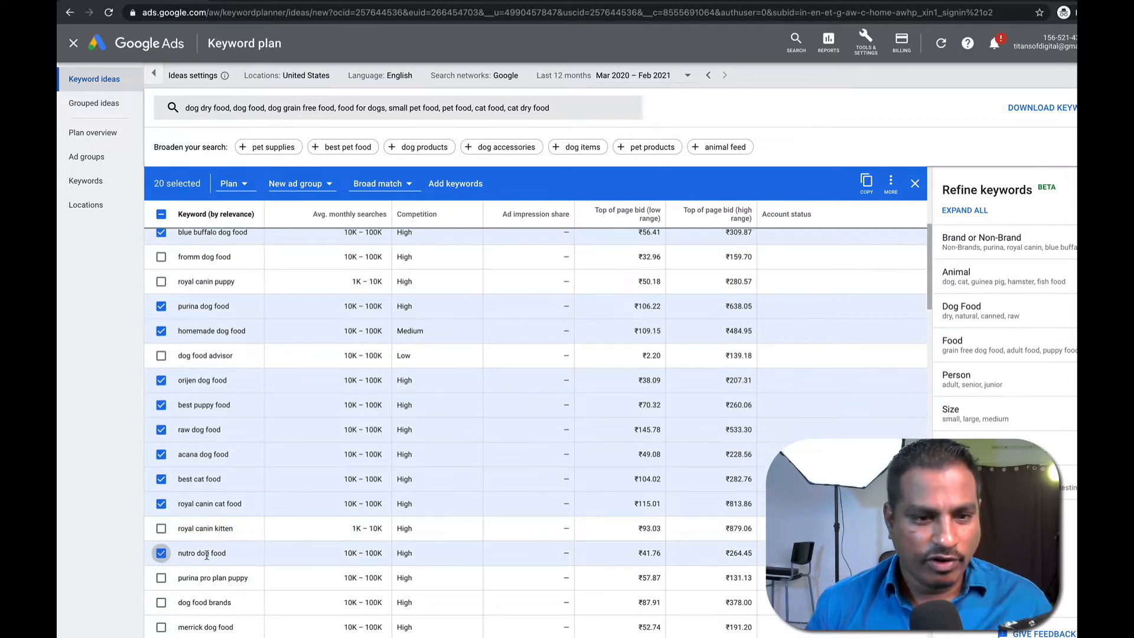
pyautogui.scroll(-3, 162, 552)
pyautogui.click(160, 497)
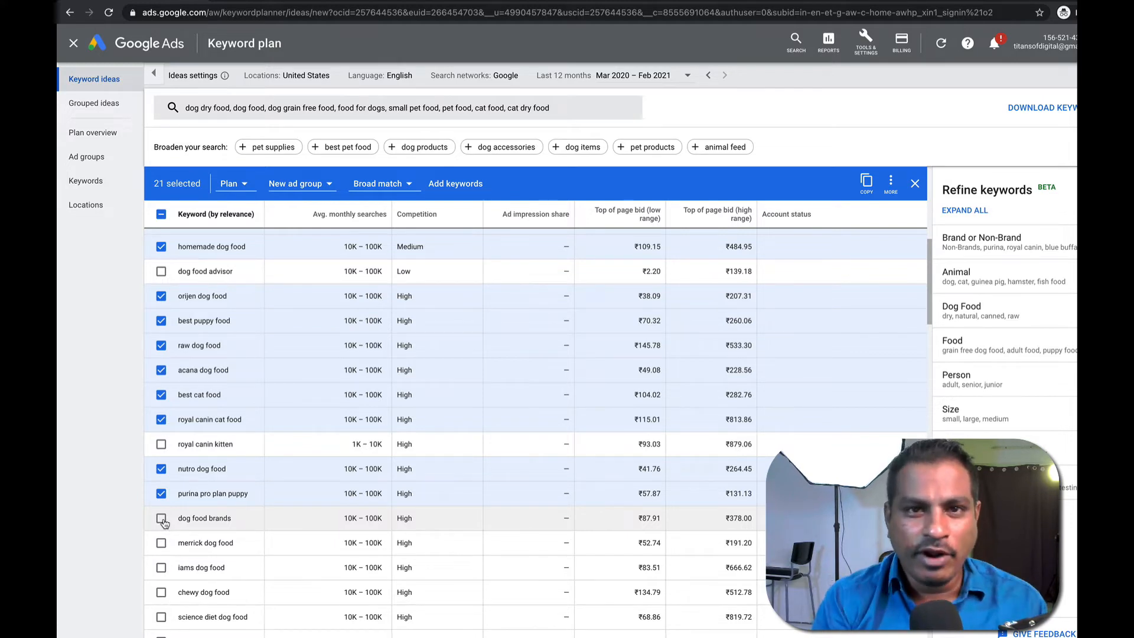
# Select dog food brands, merrick dog food, iams dog food and chewy dog food.
pyautogui.click(161, 518)
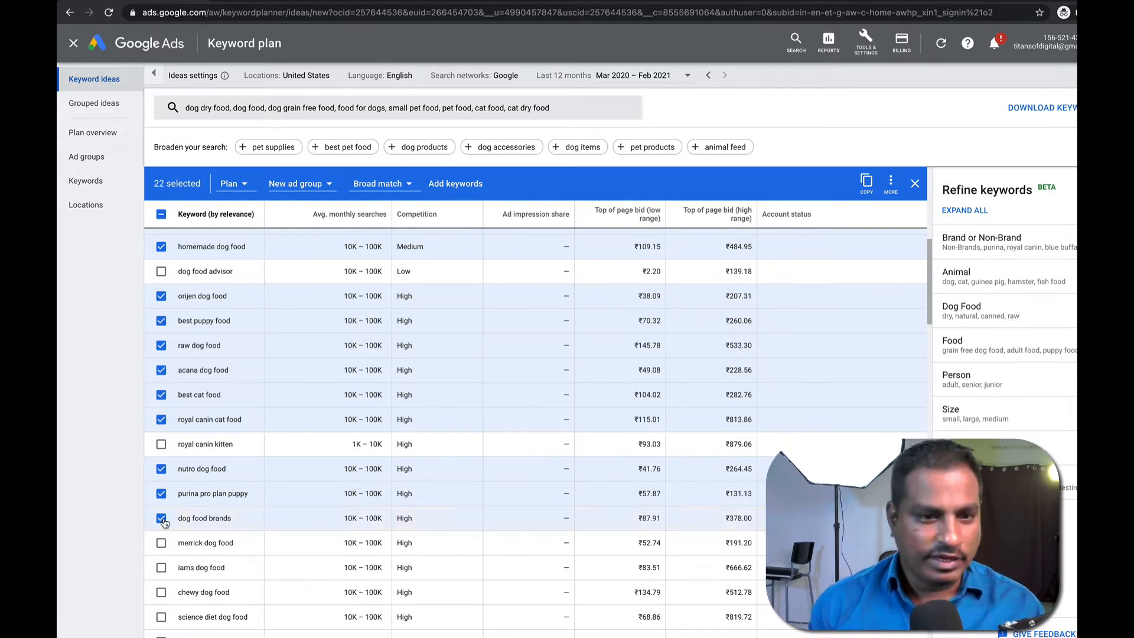
pyautogui.click(161, 544)
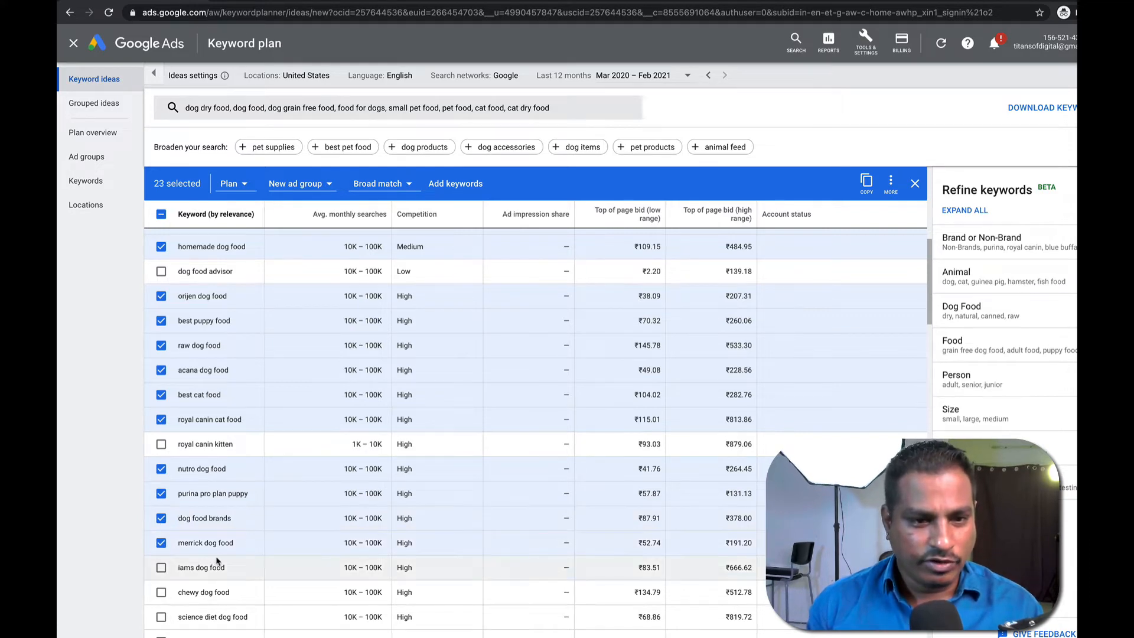
pyautogui.scroll(-1, 164, 549)
pyautogui.click(161, 530)
pyautogui.click(161, 554)
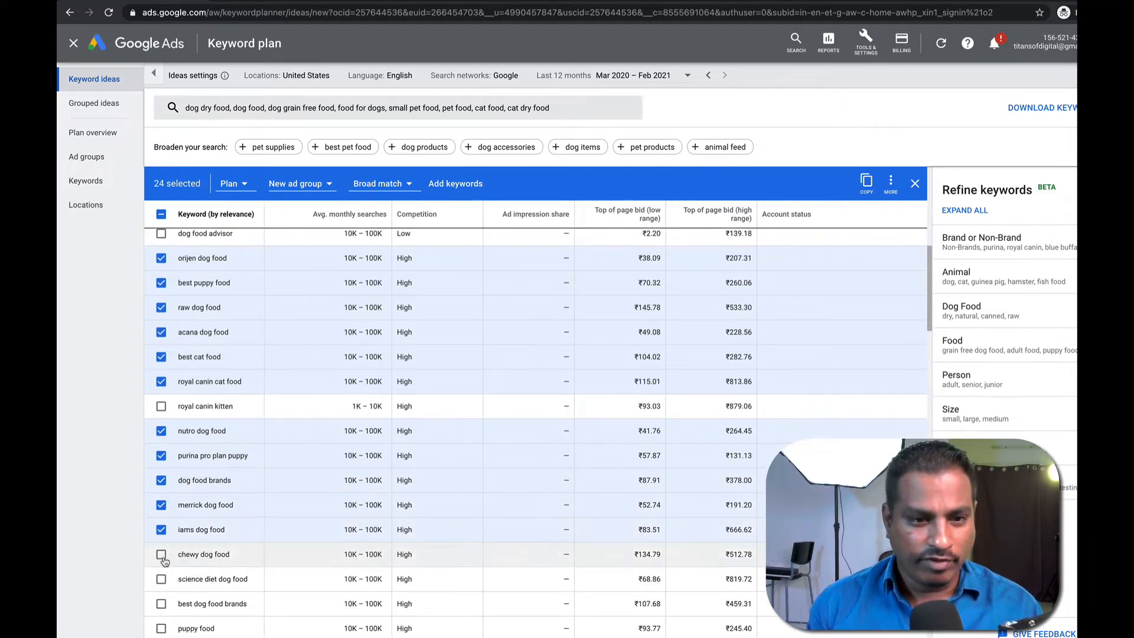
pyautogui.scroll(-2, 274, 549)
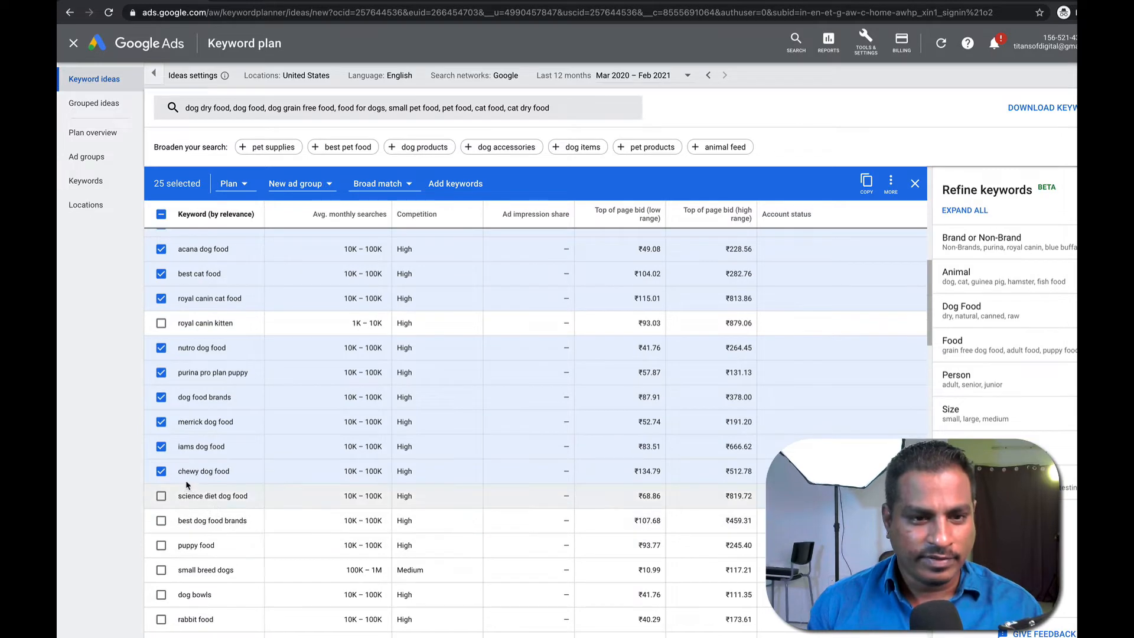
# Select best dog food brands, puppy food and dog bowls.
pyautogui.click(161, 521)
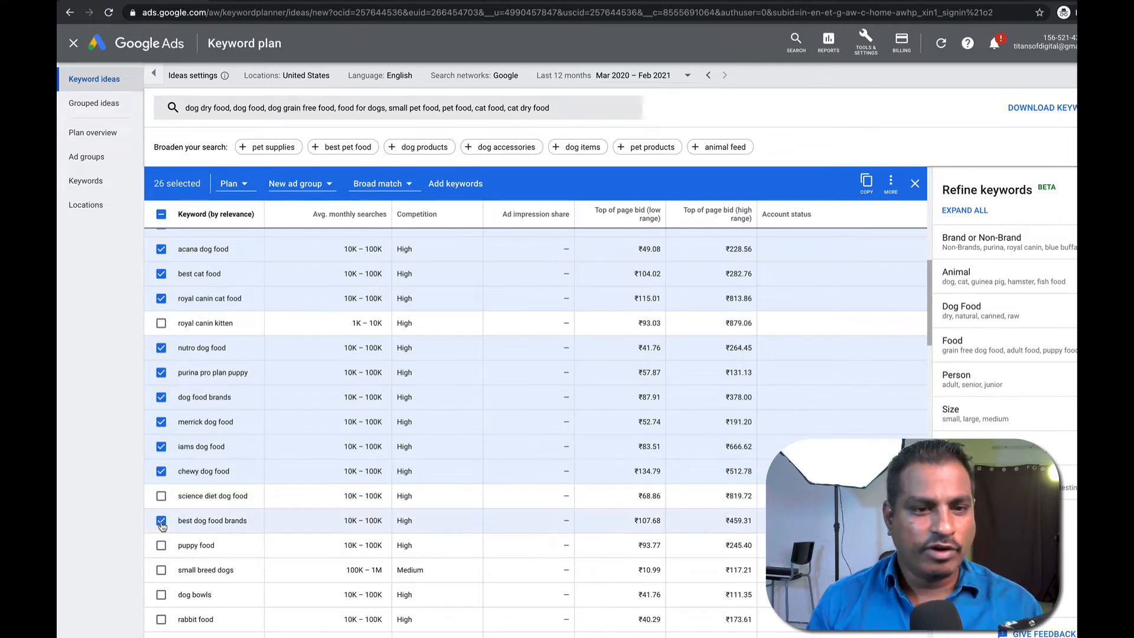
pyautogui.scroll(-1, 164, 529)
pyautogui.click(161, 528)
pyautogui.scroll(-2, 170, 511)
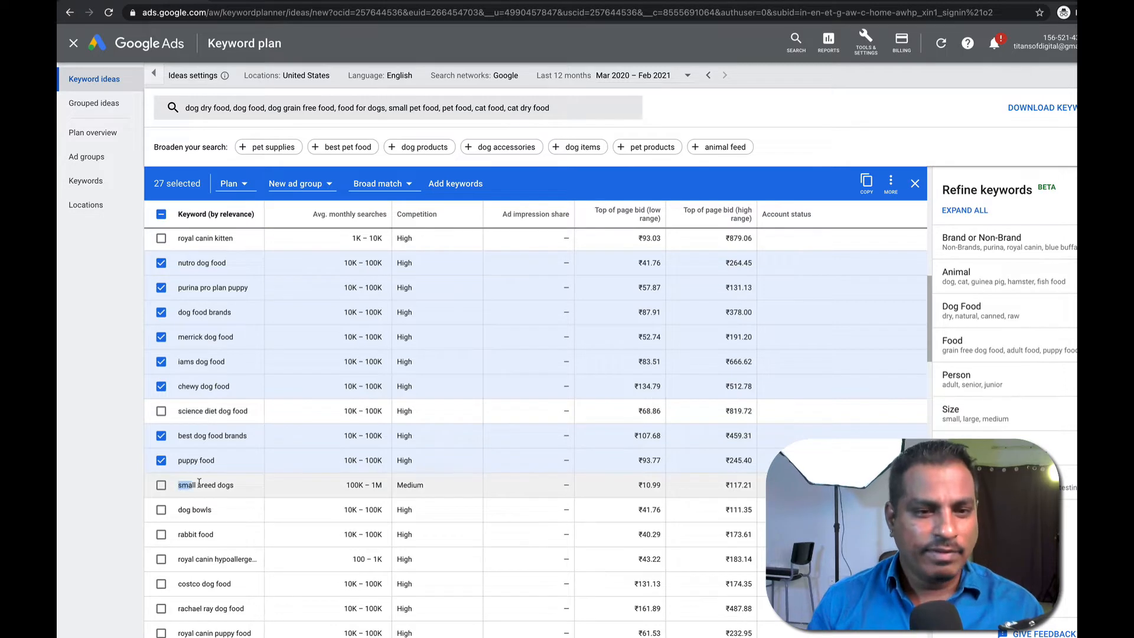
pyautogui.moveTo(178, 484); pyautogui.dragTo(236, 487)
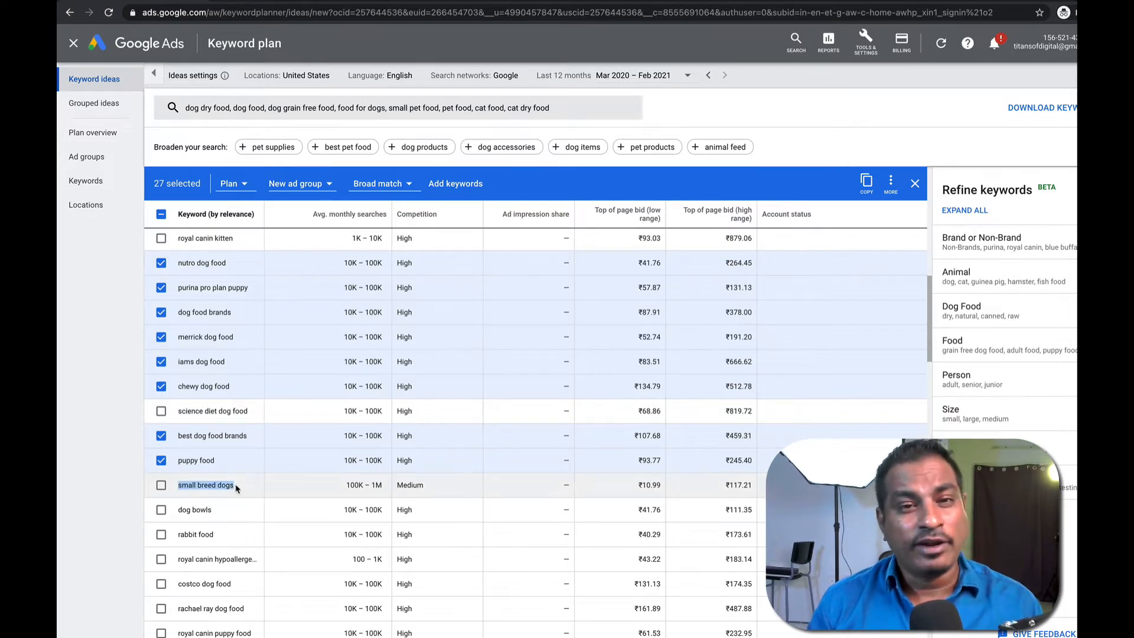
pyautogui.scroll(-1, 183, 511)
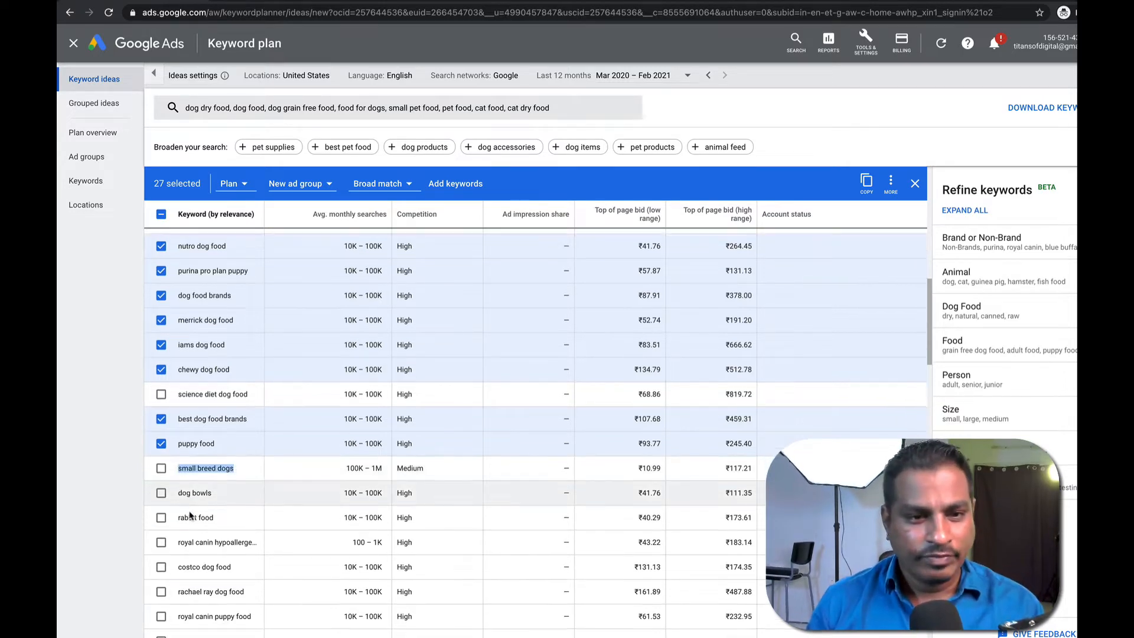
pyautogui.click(161, 496)
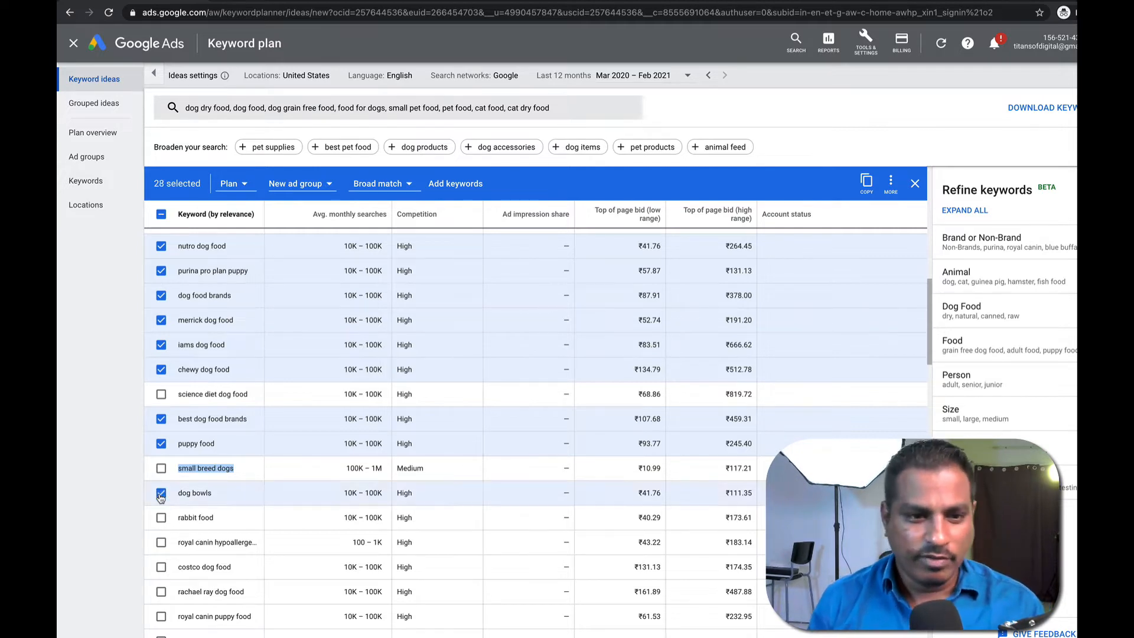
# Select costco dog food, bringing the selection to 29 keywords.
pyautogui.doubleClick(182, 517)
pyautogui.doubleClick(208, 518)
pyautogui.tripleClick(208, 517)
pyautogui.click(228, 519)
pyautogui.doubleClick(183, 518)
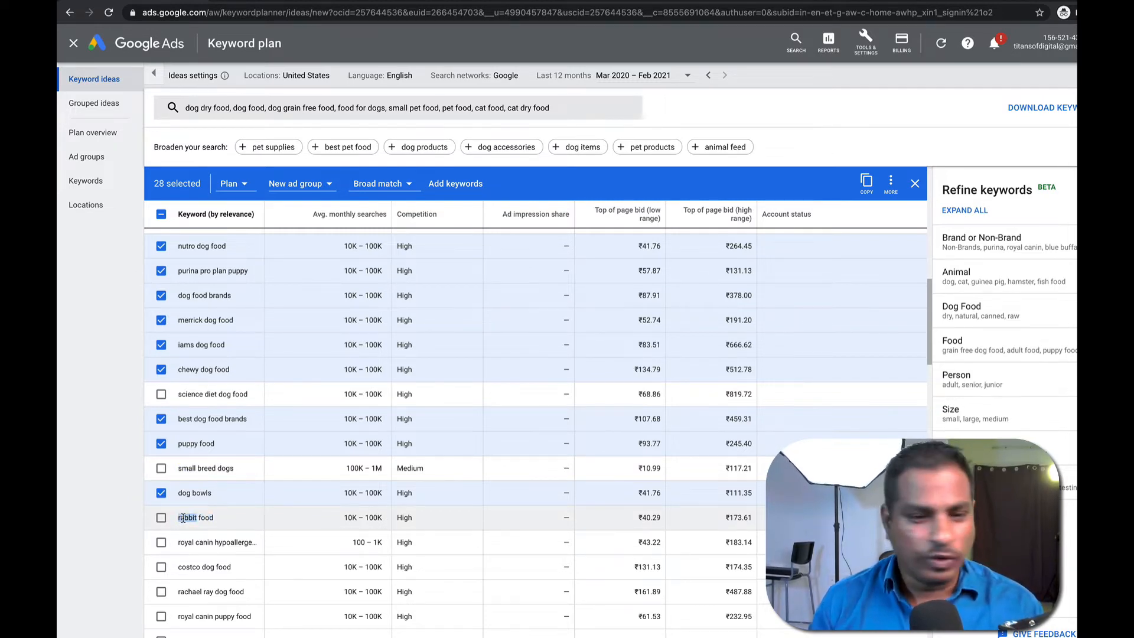
pyautogui.scroll(-3, 188, 525)
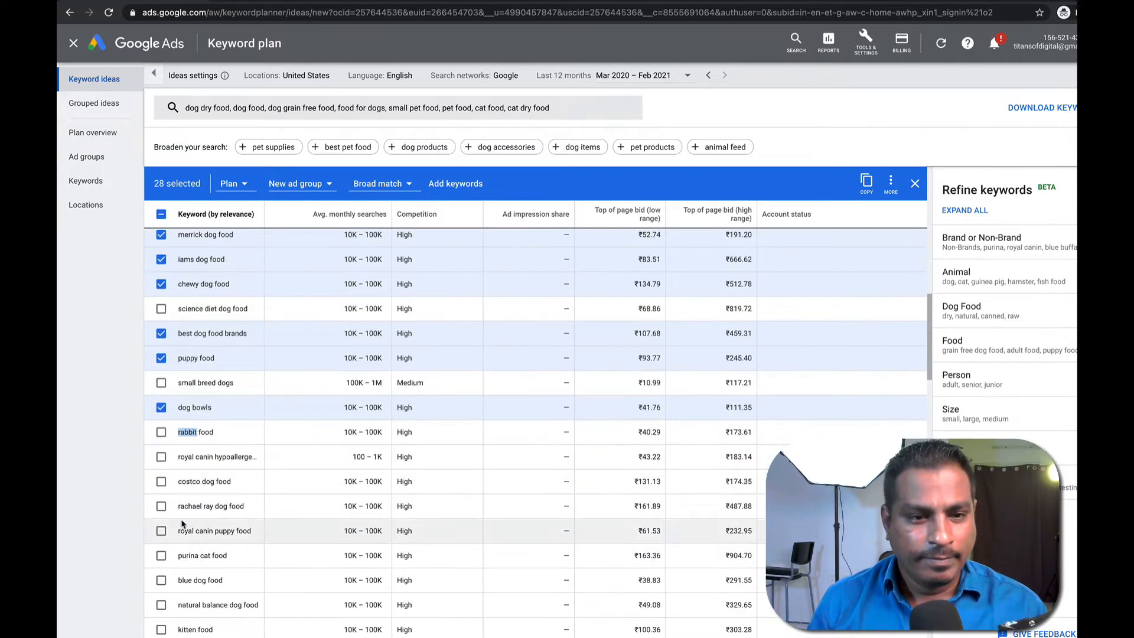
pyautogui.click(162, 482)
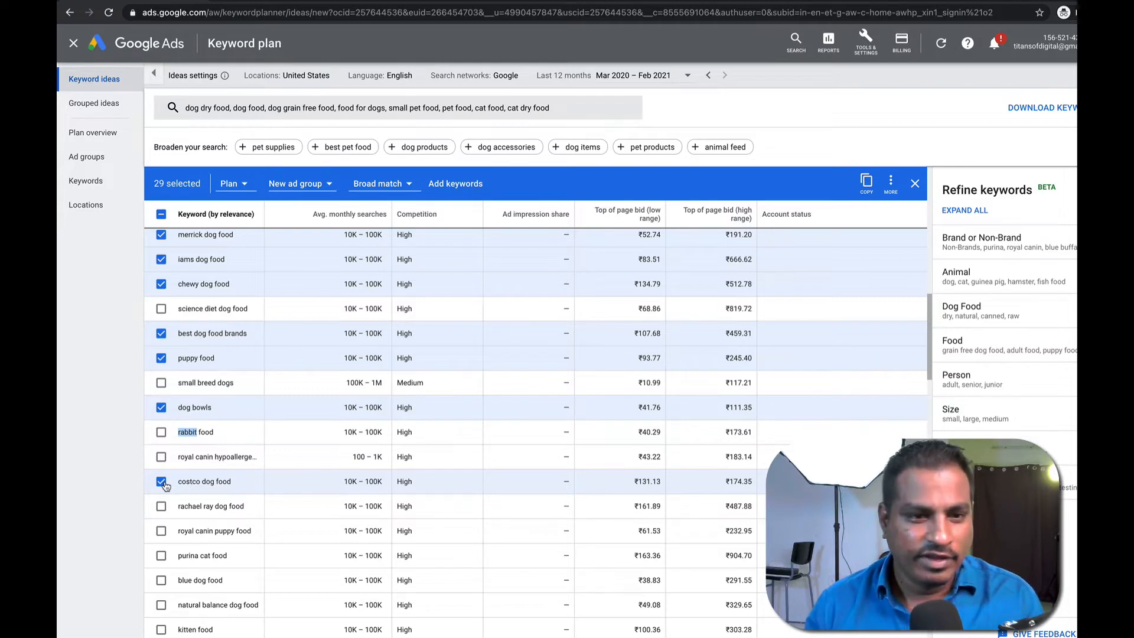
# Select rachael ray dog food, royal canin puppy food, purina cat food and blue dog food.
pyautogui.click(161, 506)
pyautogui.click(161, 530)
pyautogui.click(161, 555)
pyautogui.scroll(-1, 162, 555)
pyautogui.click(161, 555)
pyautogui.scroll(-3, 168, 556)
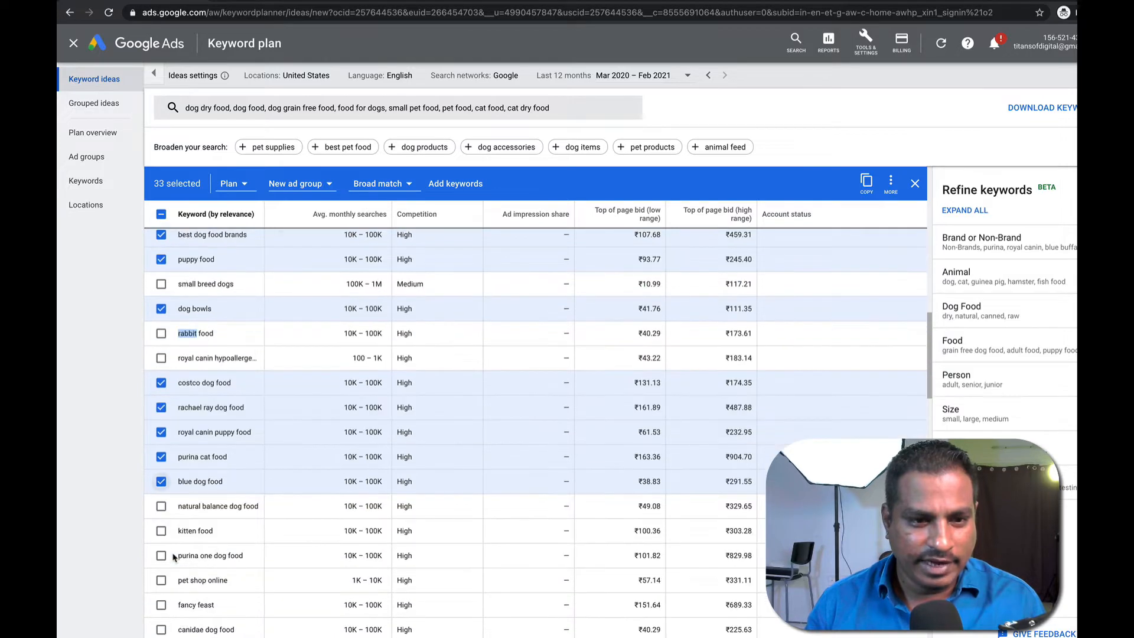
pyautogui.scroll(-1, 173, 555)
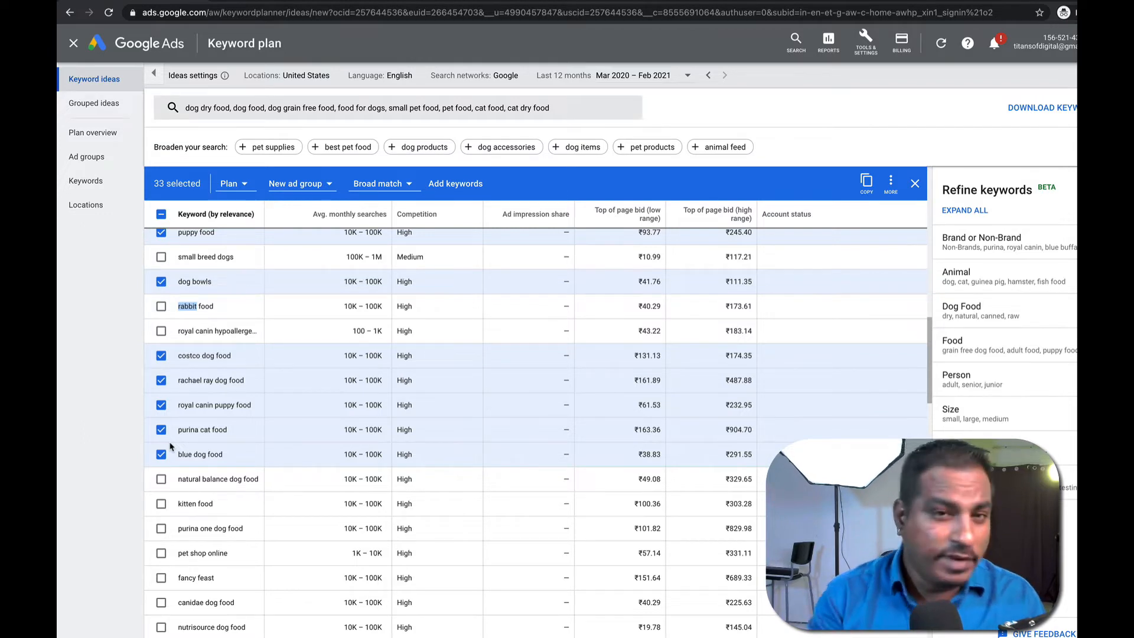
# Select natural balance dog food, kitten food, canidae dog food and nutrisource dog food, leaving pet shop online unticked.
pyautogui.click(161, 479)
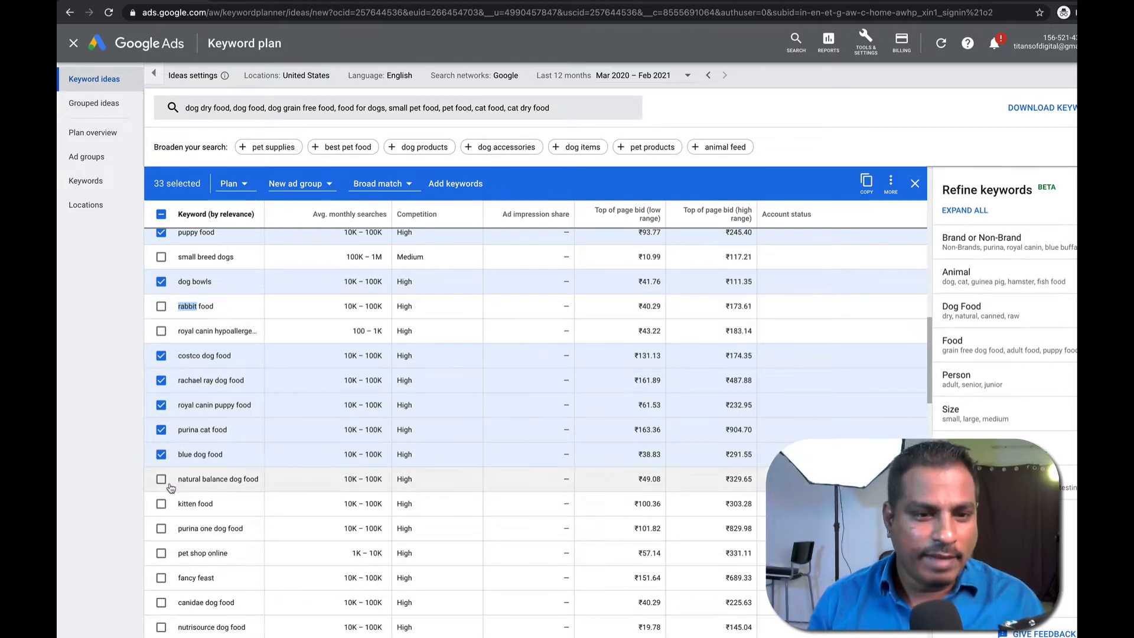
pyautogui.click(161, 503)
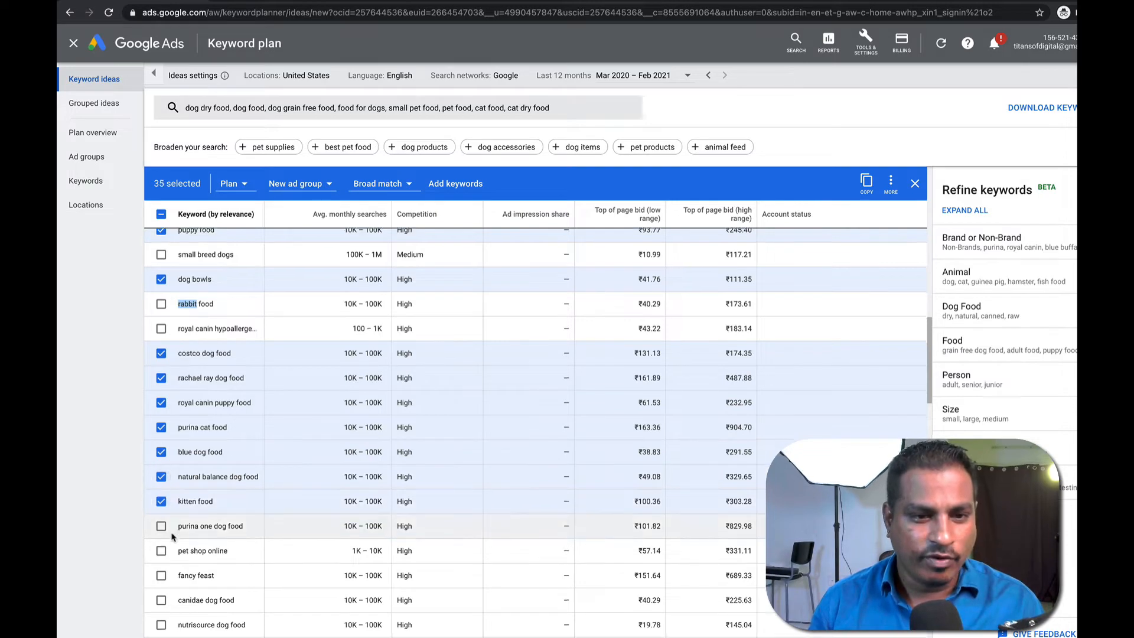
pyautogui.scroll(-2, 170, 528)
pyautogui.click(163, 470)
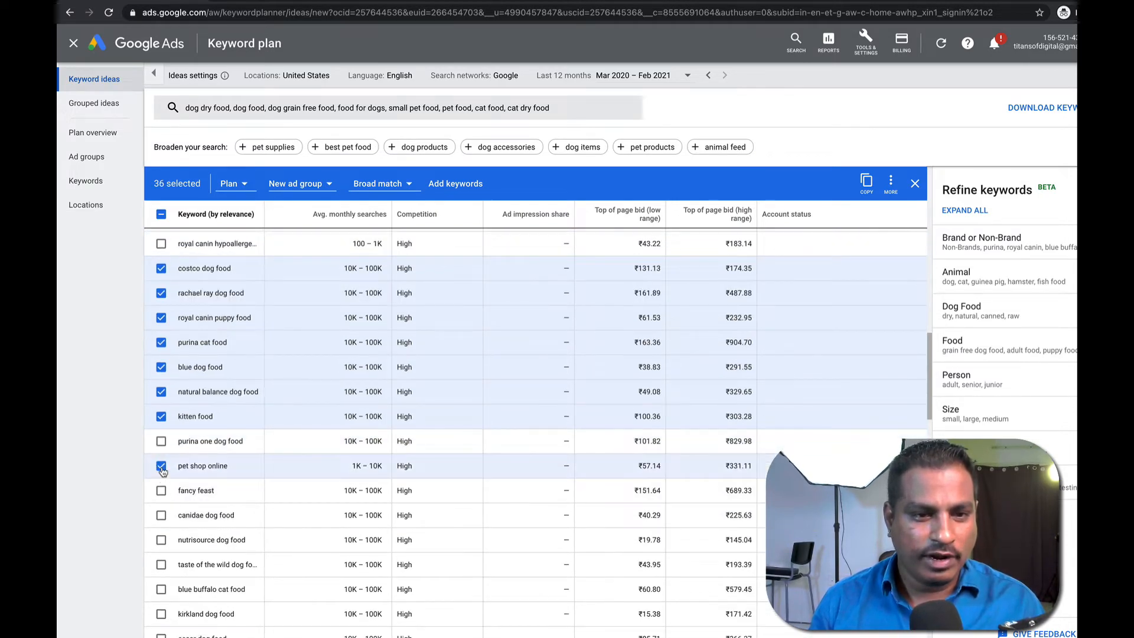
pyautogui.click(163, 470)
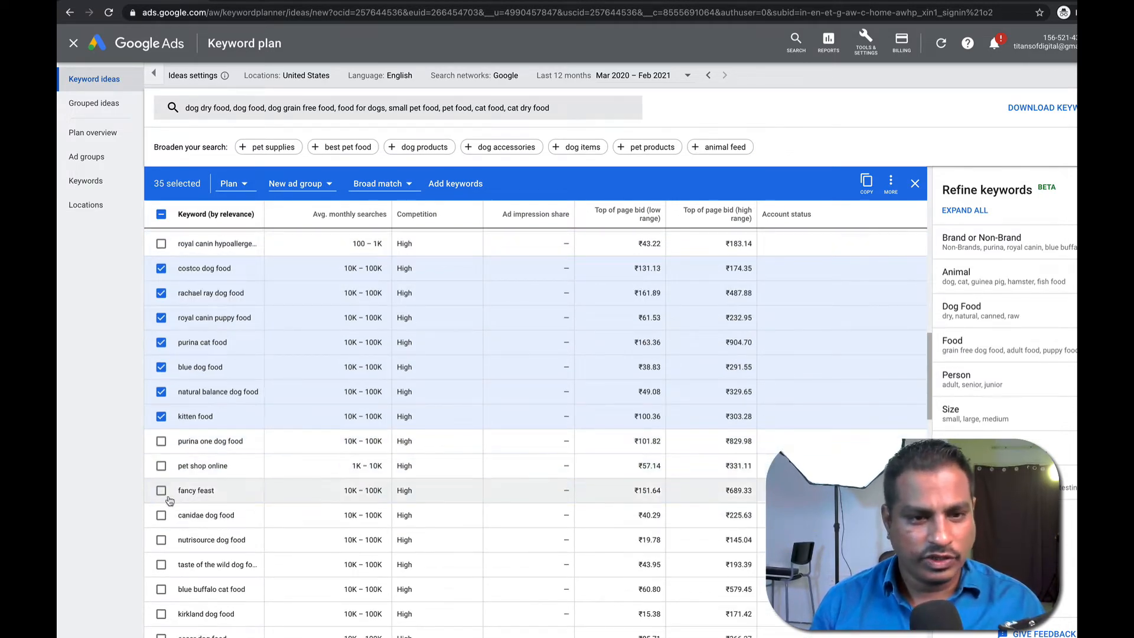
pyautogui.scroll(-1, 170, 500)
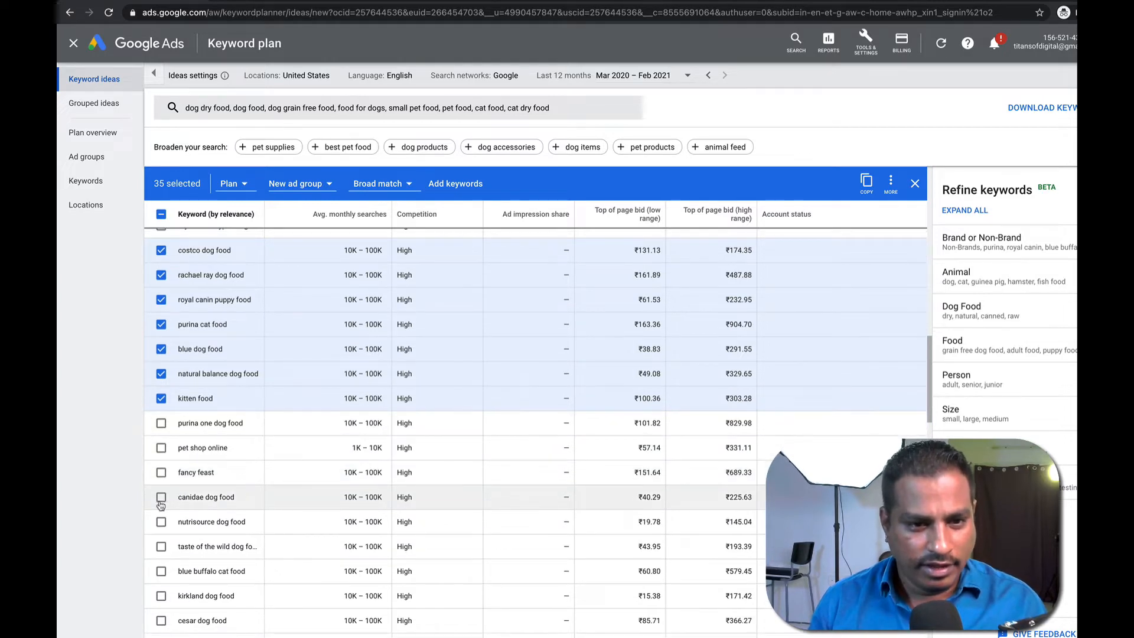
pyautogui.click(161, 499)
pyautogui.click(161, 521)
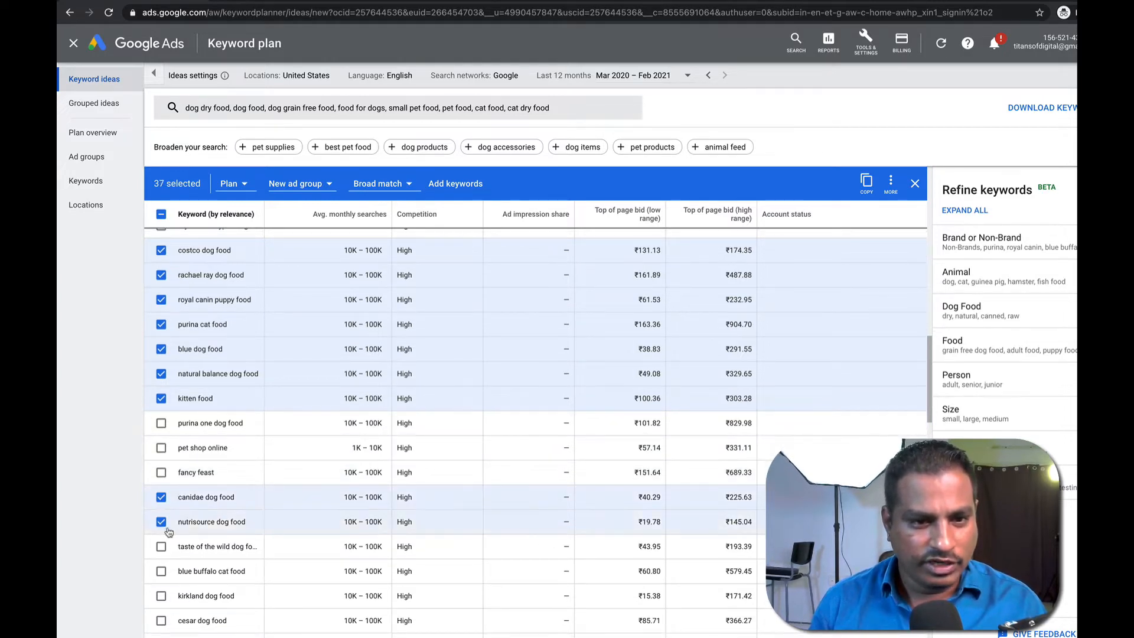
# Select taste of the wild, iams cat food, cesar, kirkland and diamond naturals dog food.
pyautogui.scroll(-1, 163, 524)
pyautogui.click(163, 530)
pyautogui.scroll(-3, 169, 532)
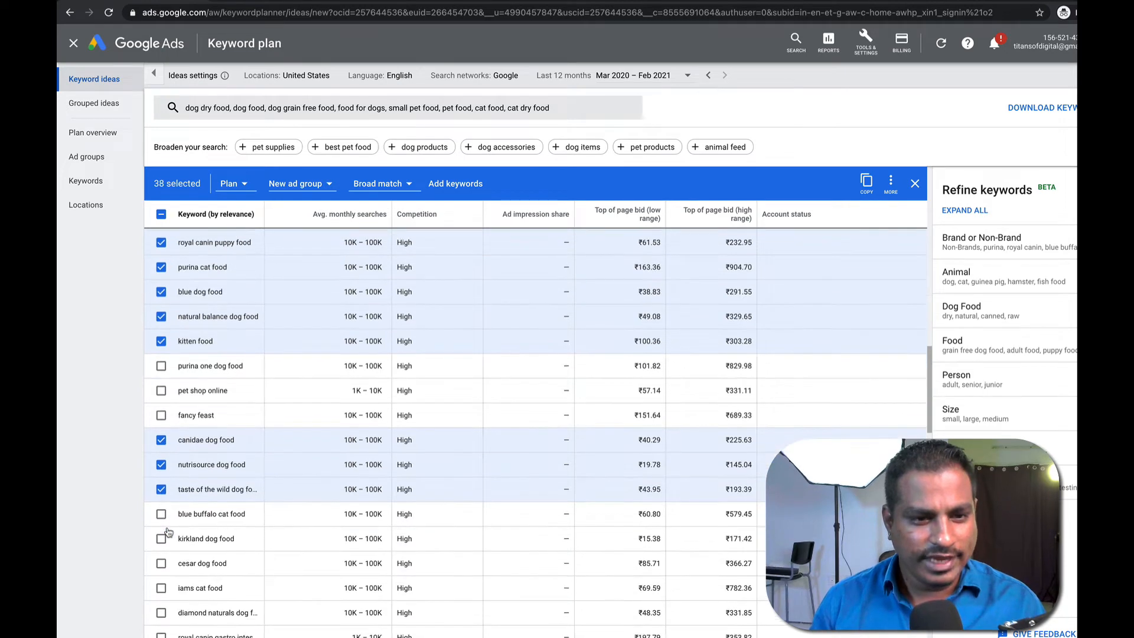
pyautogui.click(160, 524)
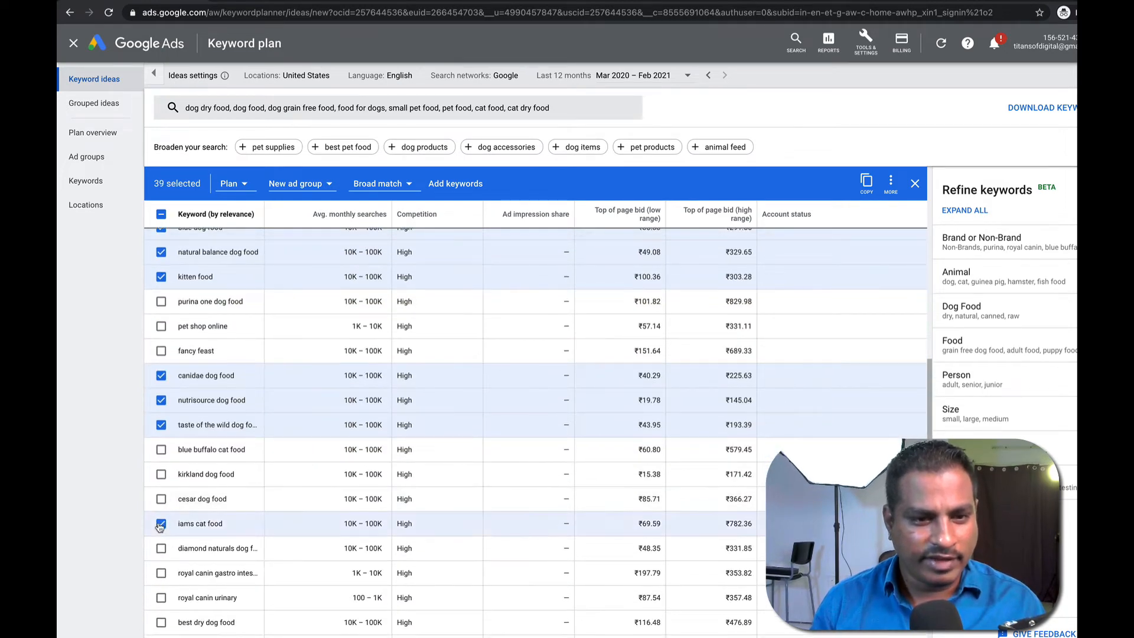
pyautogui.click(161, 499)
pyautogui.click(161, 474)
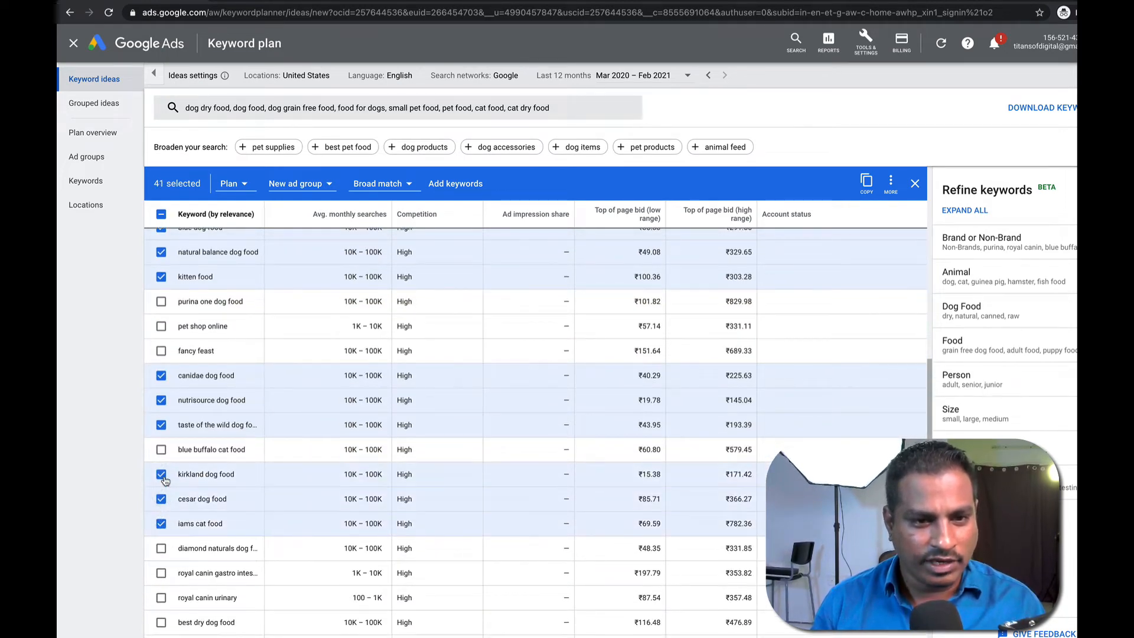
pyautogui.click(161, 548)
pyautogui.scroll(-1, 165, 579)
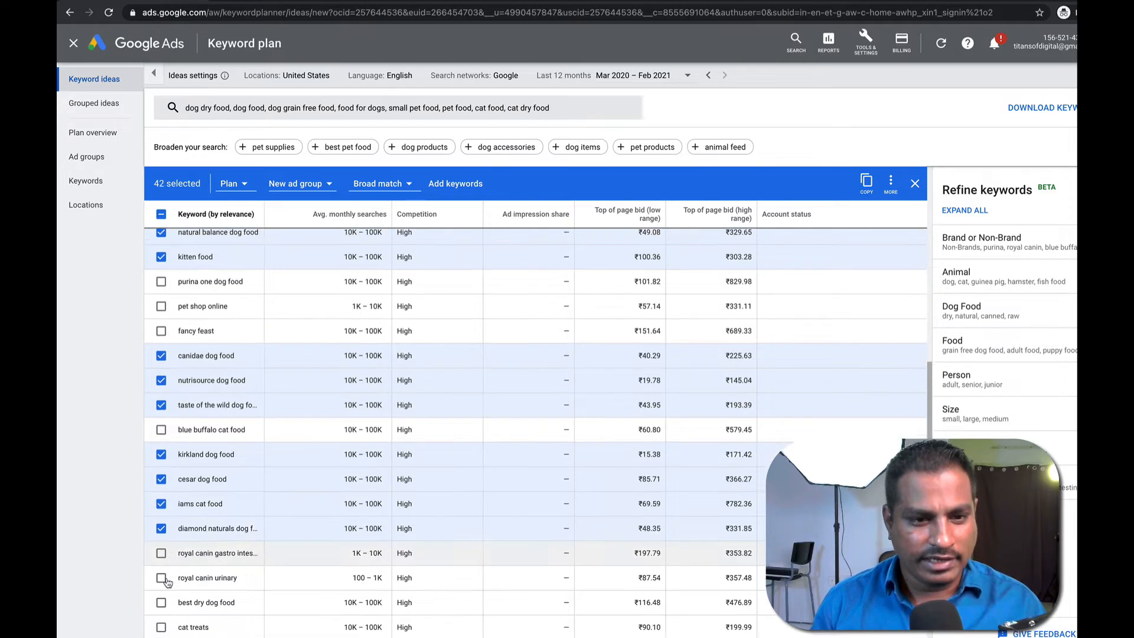
pyautogui.scroll(-1, 167, 582)
# Select best dry dog food, cat treats and freshpet dog food.
pyautogui.click(162, 541)
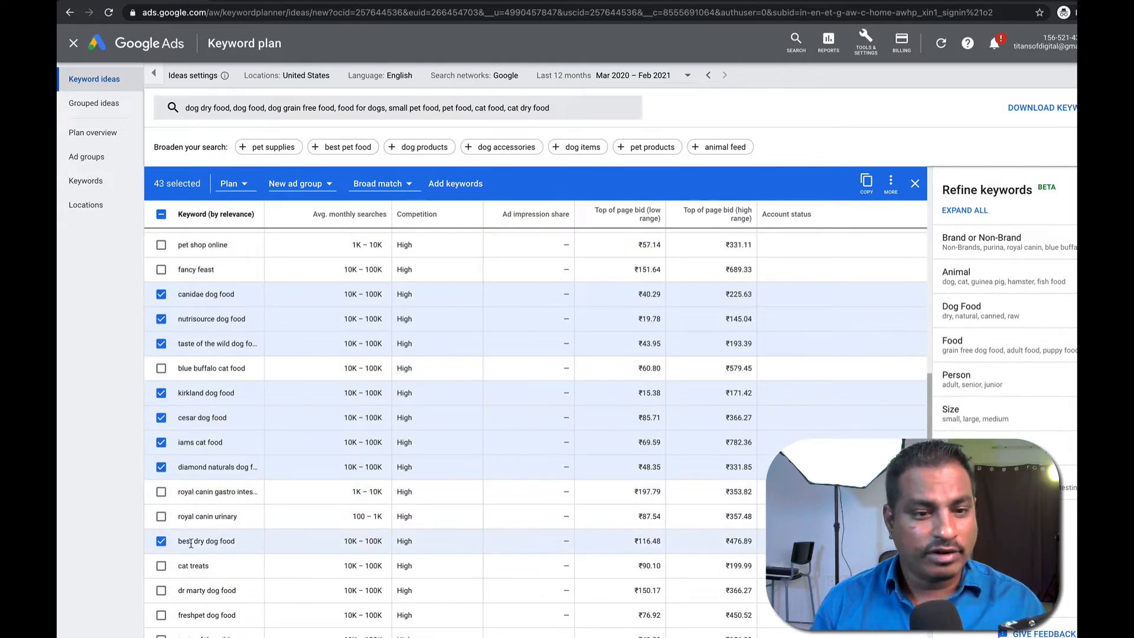
pyautogui.moveTo(179, 540); pyautogui.dragTo(243, 544)
pyautogui.click(242, 545)
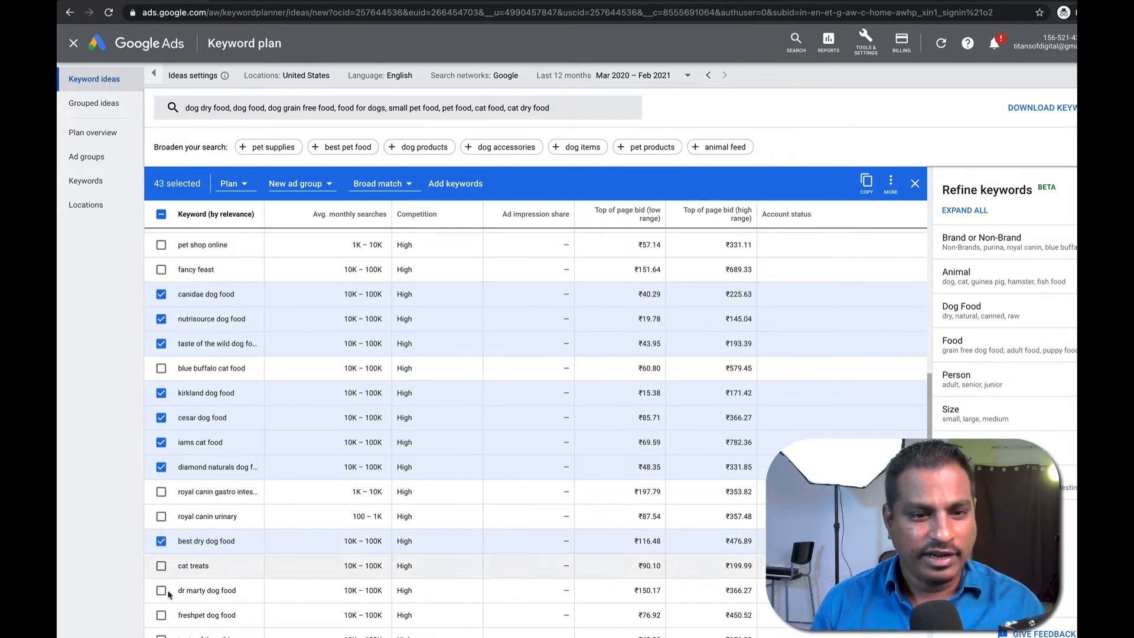
pyautogui.click(160, 567)
pyautogui.scroll(-1, 161, 570)
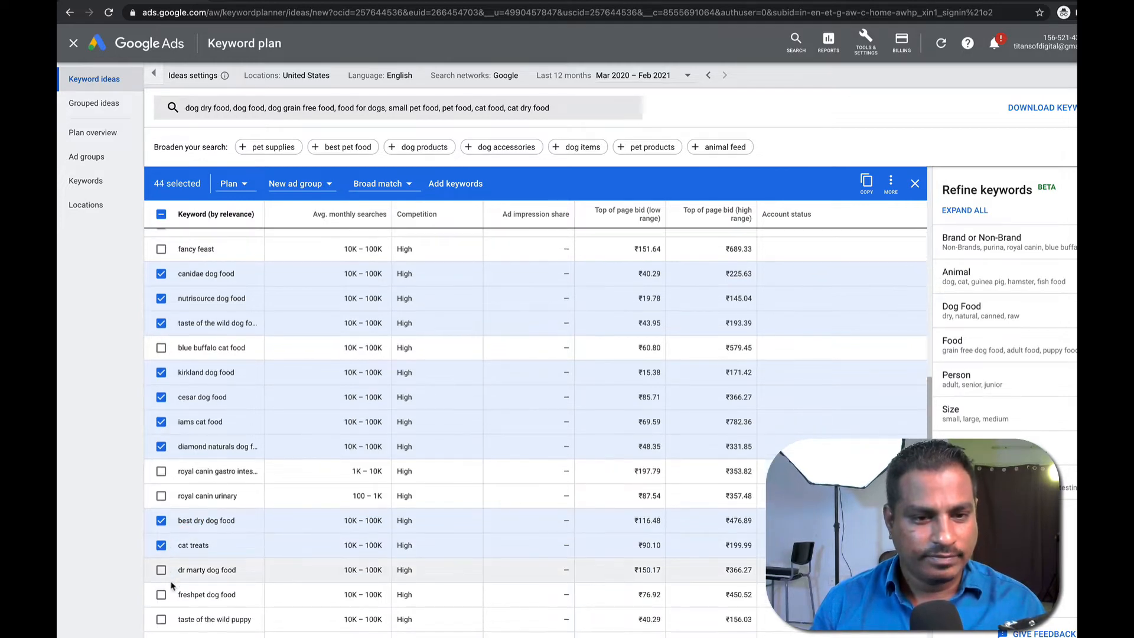
pyautogui.click(161, 595)
pyautogui.scroll(-4, 167, 601)
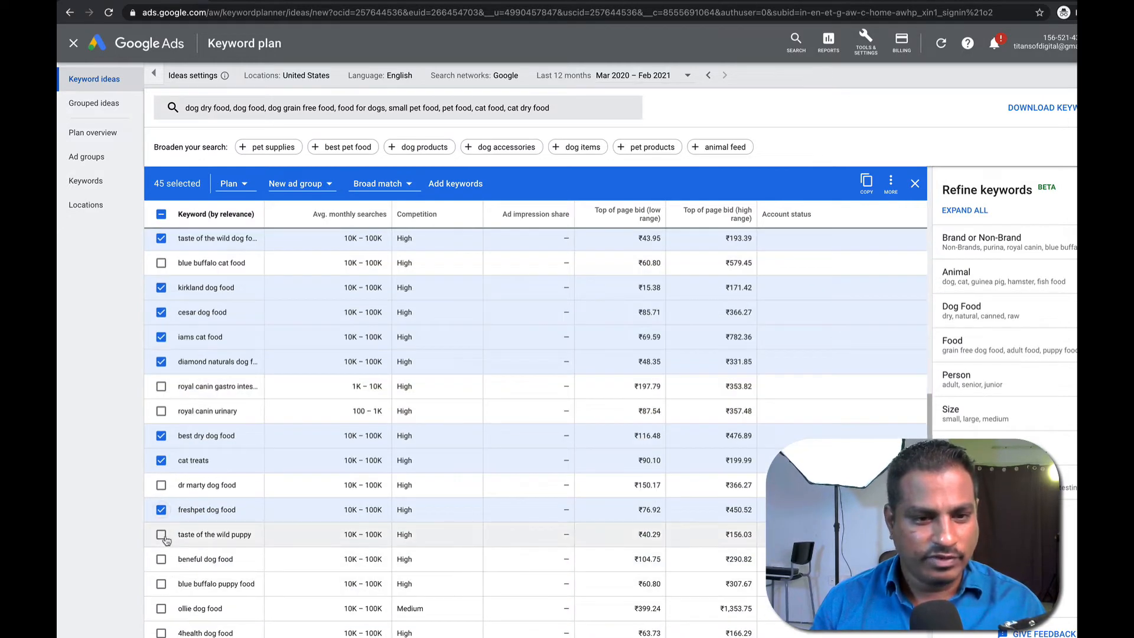
# Select blue buffalo puppy food, ollie, 4health, pedigree puppy food and hamster food, reaching 50 keywords.
pyautogui.moveTo(177, 535); pyautogui.dragTo(248, 535)
pyautogui.click(249, 535)
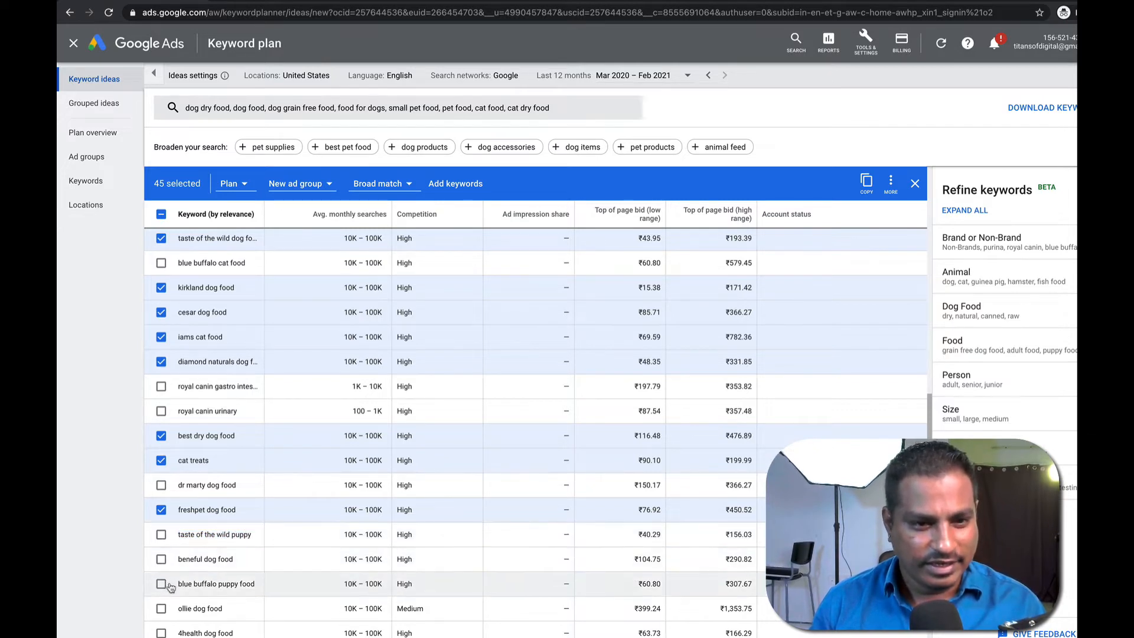
pyautogui.scroll(-1, 169, 585)
pyautogui.click(161, 544)
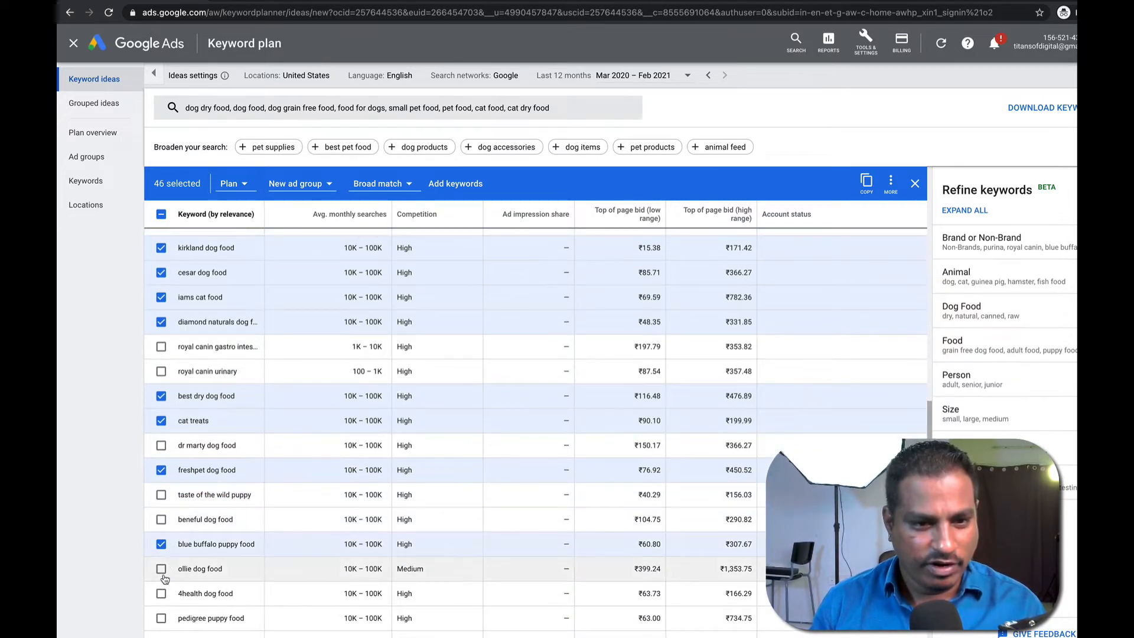
pyautogui.click(161, 568)
pyautogui.click(162, 593)
pyautogui.scroll(-1, 161, 595)
pyautogui.click(161, 594)
pyautogui.scroll(-2, 161, 598)
pyautogui.click(163, 586)
pyautogui.scroll(-5, 164, 589)
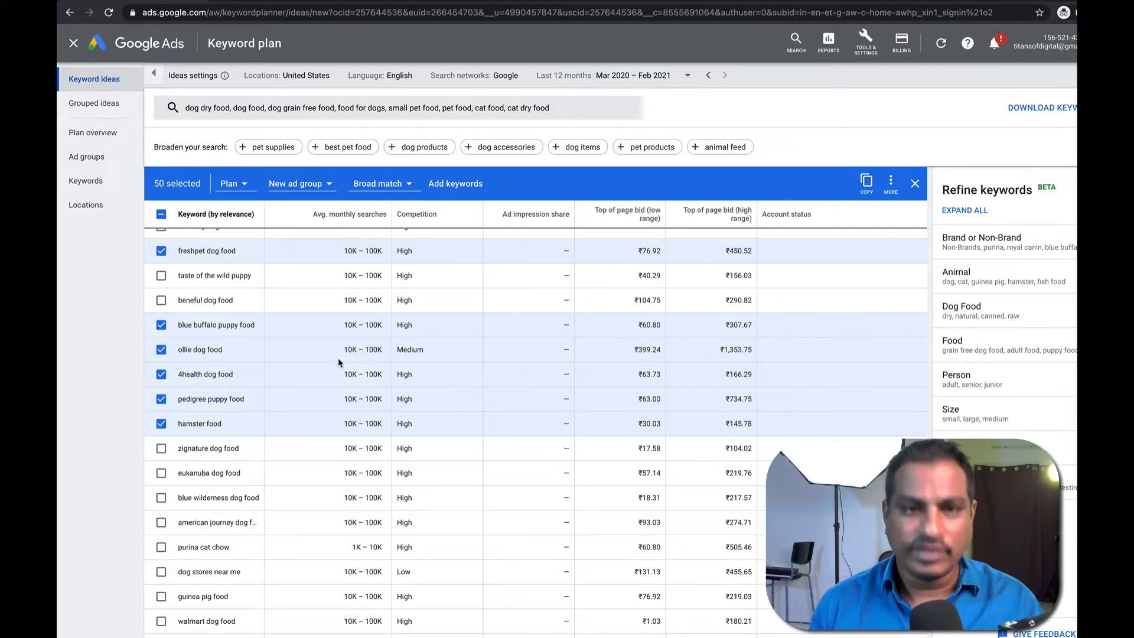
# Add all 50 selected keyword ideas to the plan so each is marked In Plan.
pyautogui.scroll(-2, 198, 527)
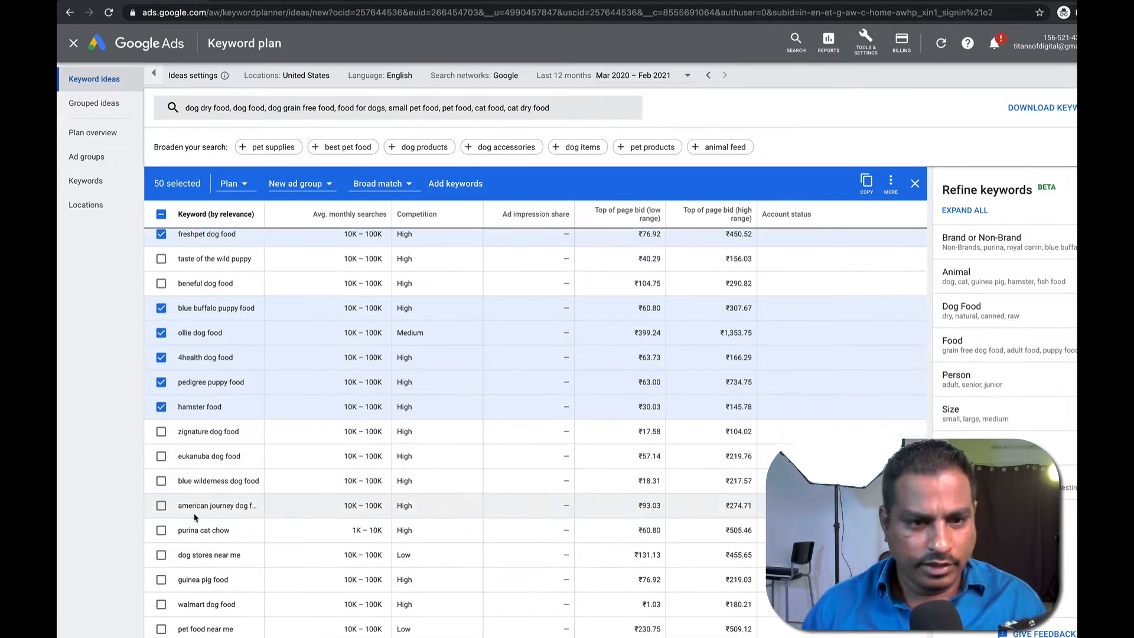
pyautogui.scroll(-10, 197, 528)
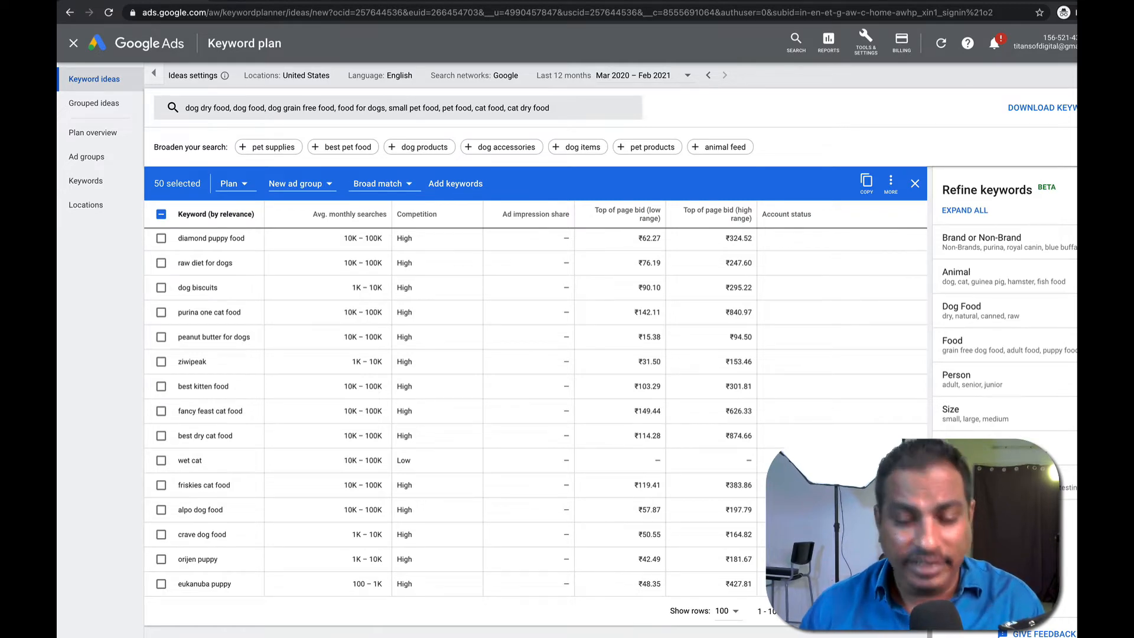
pyautogui.scroll(5, 631, 489)
pyautogui.scroll(5, 626, 481)
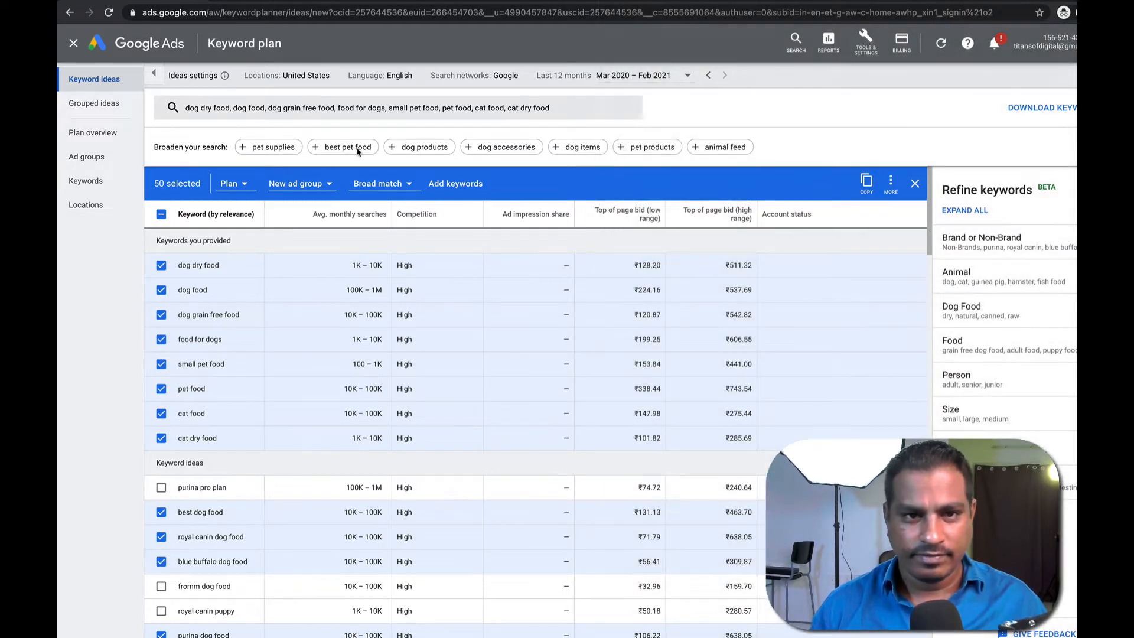
pyautogui.click(474, 188)
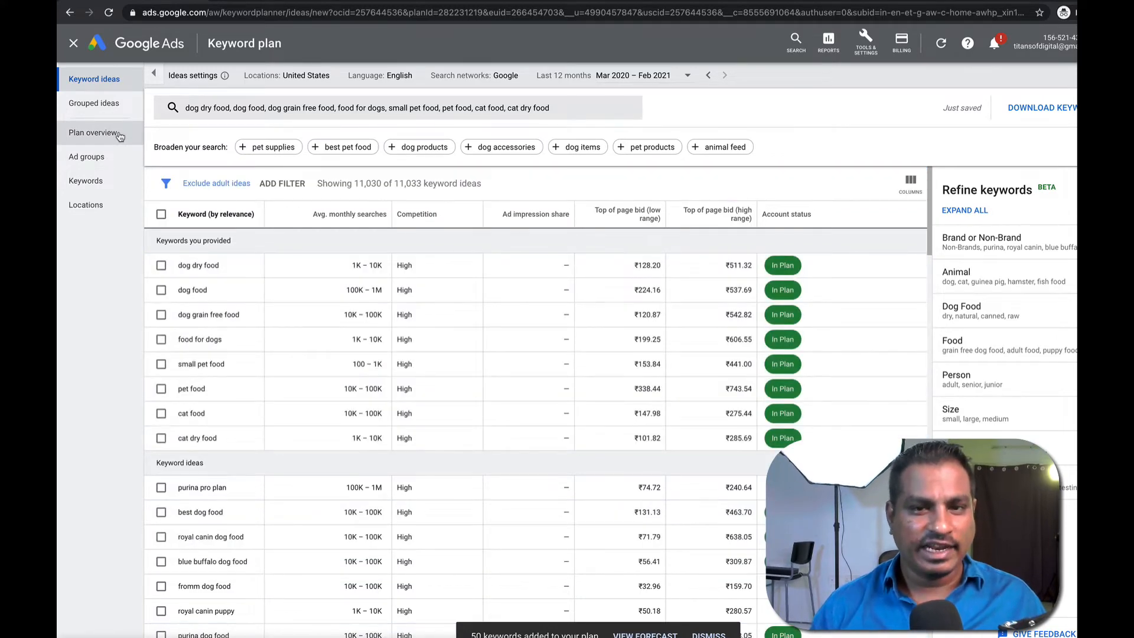
pyautogui.moveTo(793, 269); pyautogui.dragTo(768, 267)
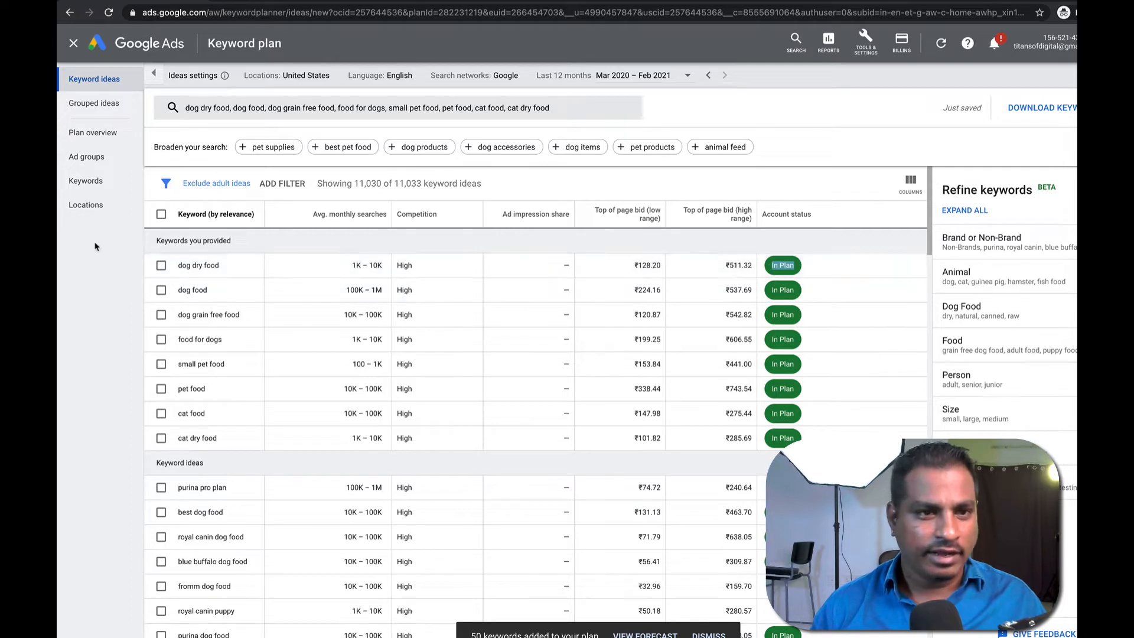
# Review the Plan overview forecast: 11K clicks, 260K impressions, ₹290K cost and 4.5% CTR.
pyautogui.click(83, 133)
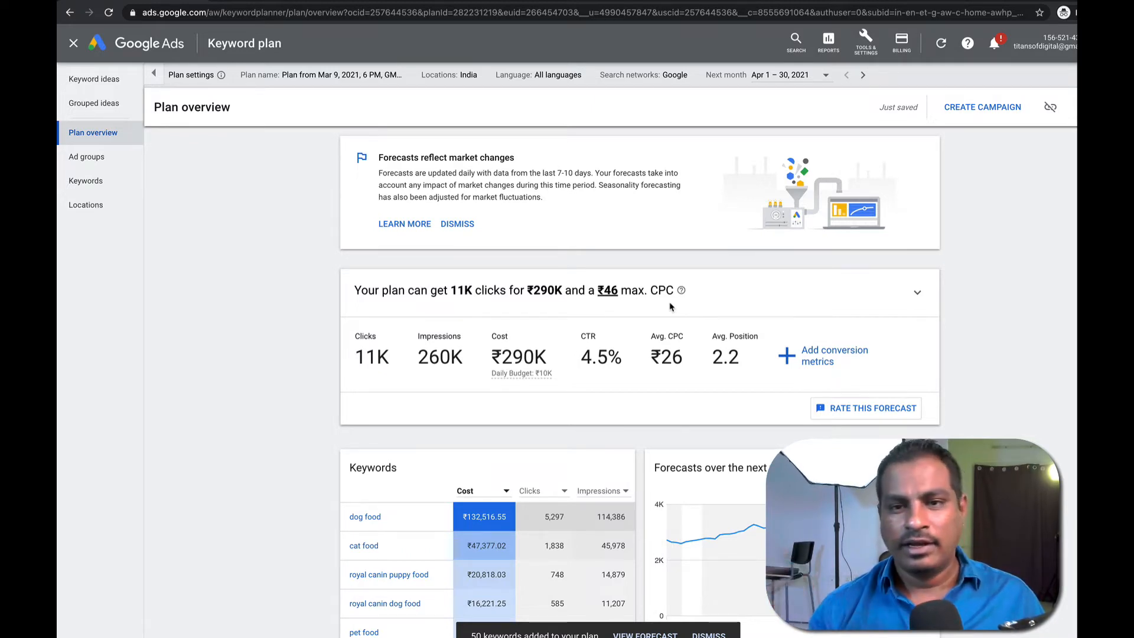
pyautogui.moveTo(355, 355); pyautogui.dragTo(762, 384)
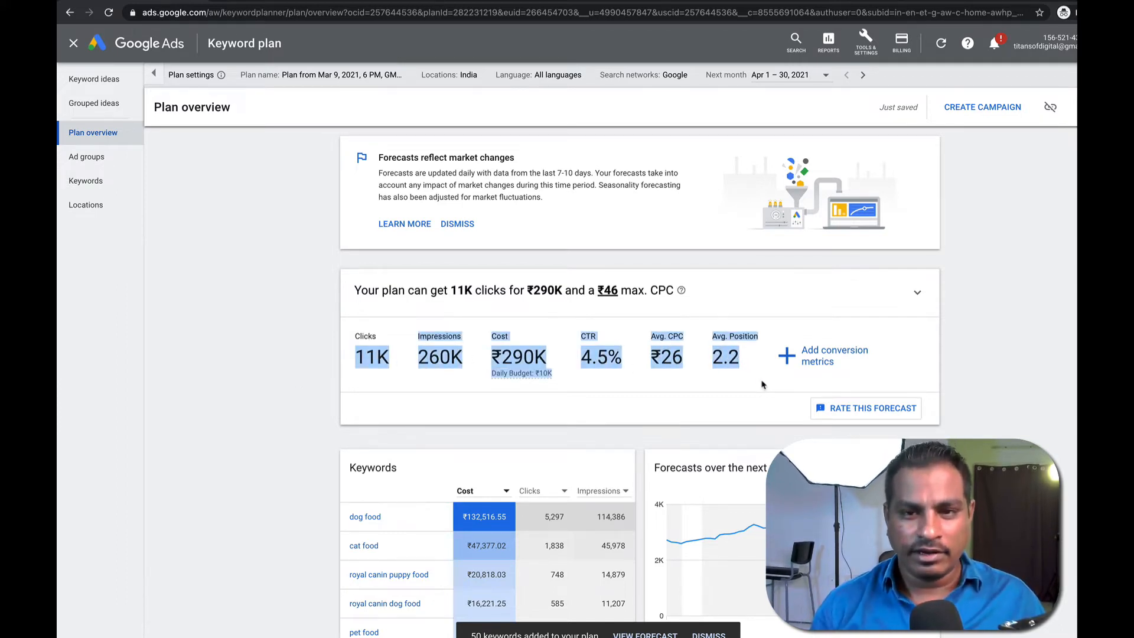
pyautogui.click(761, 384)
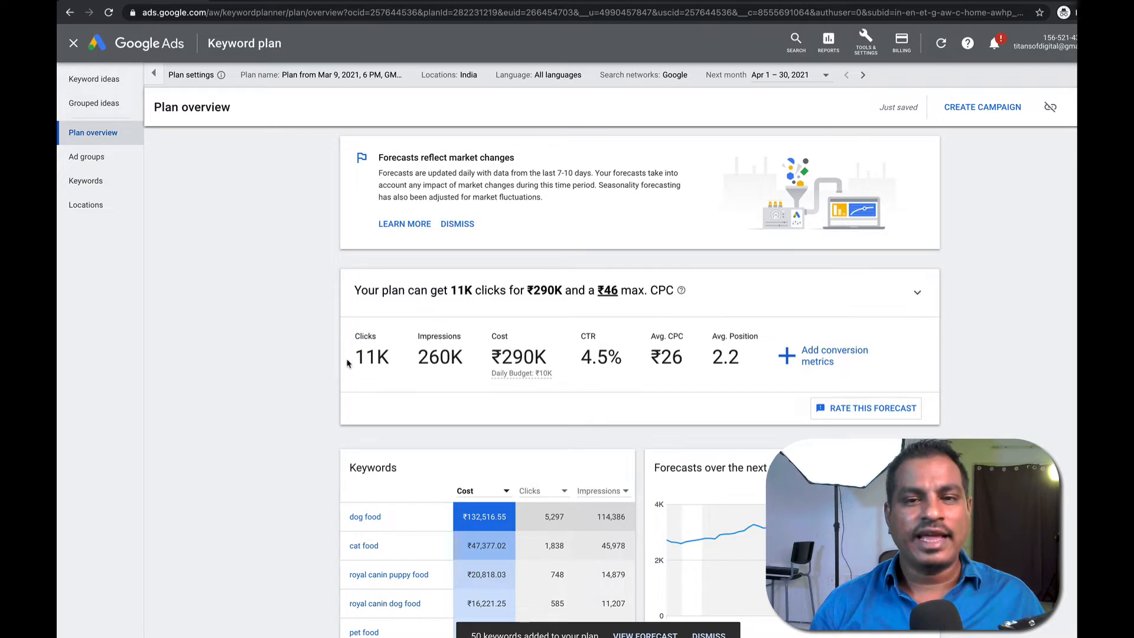
pyautogui.moveTo(348, 362); pyautogui.dragTo(626, 364)
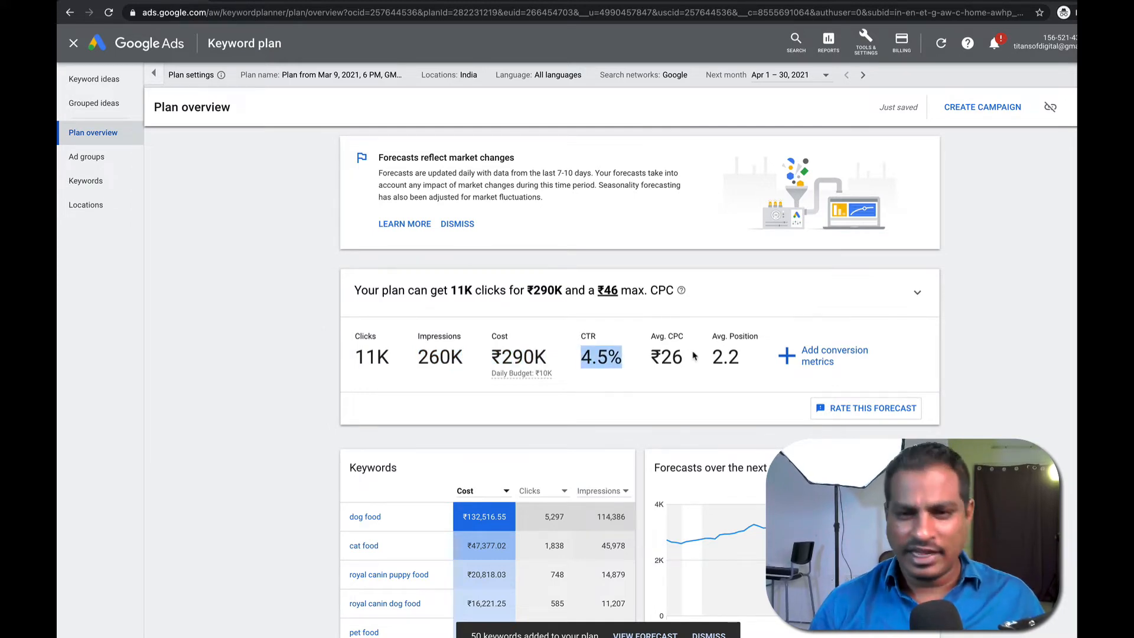
pyautogui.click(315, 270)
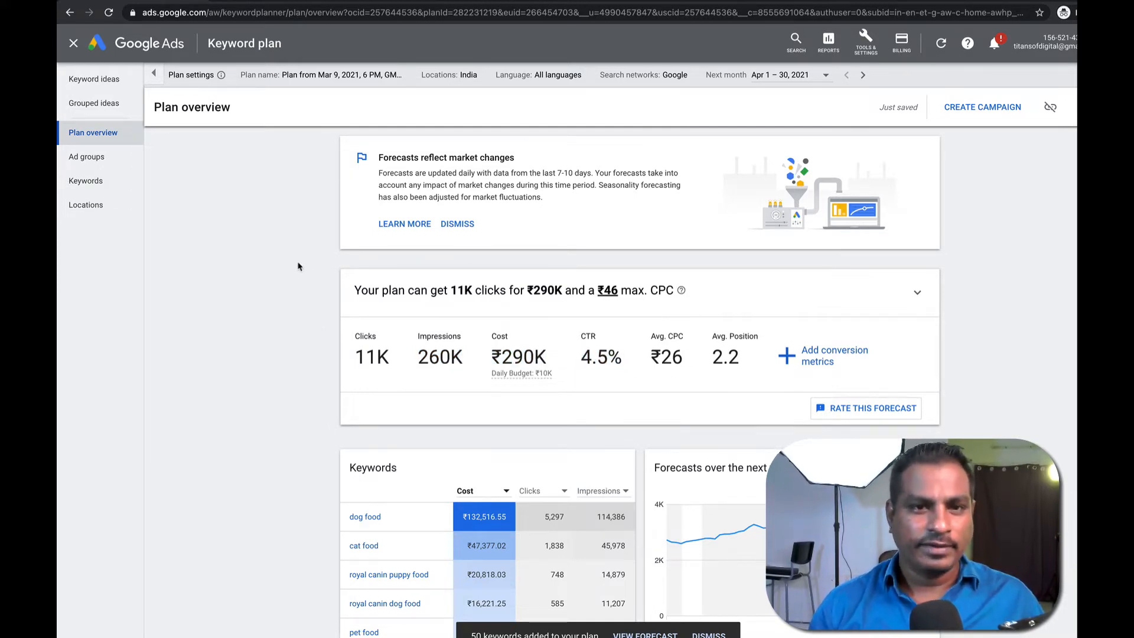
pyautogui.scroll(-5, 294, 277)
pyautogui.scroll(5, 294, 277)
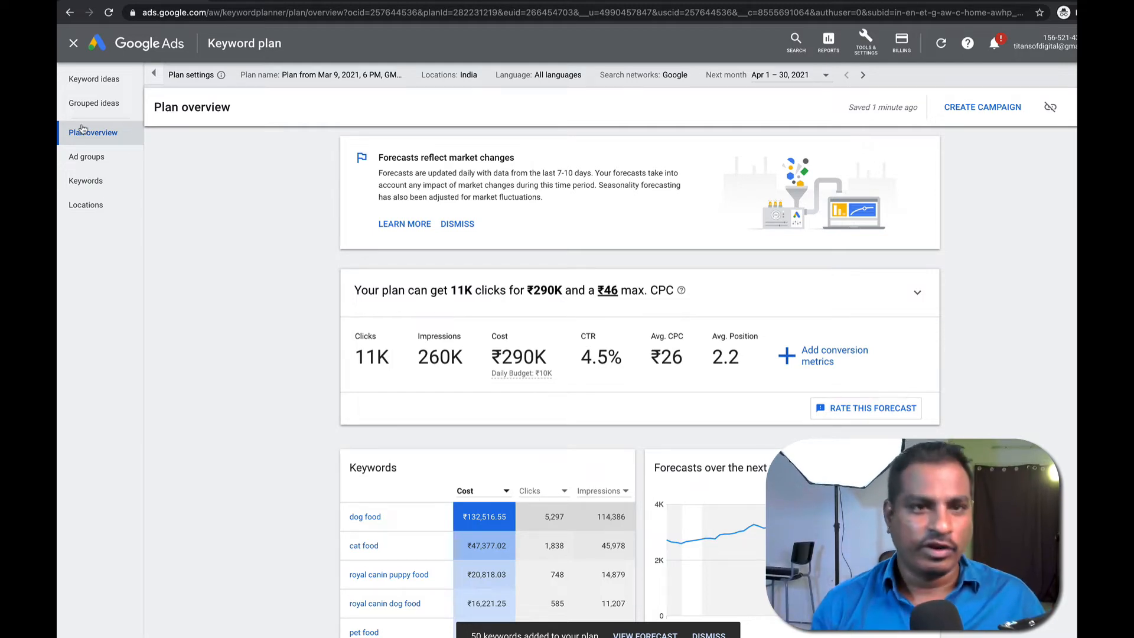
pyautogui.click(252, 1)
# Replace the Google search query with 'natural dog dry food'.
pyautogui.click(267, 57)
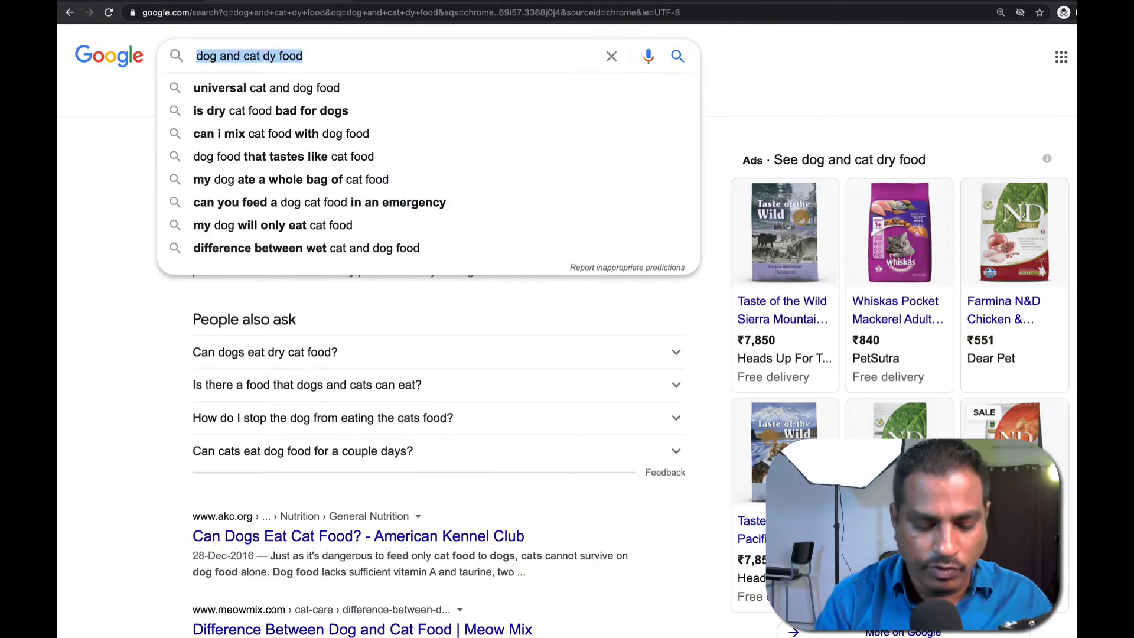
pyautogui.write('dog')
pyautogui.press('BackSpace')
pyautogui.press('BackSpace')
pyautogui.press('BackSpace')
pyautogui.write('not')
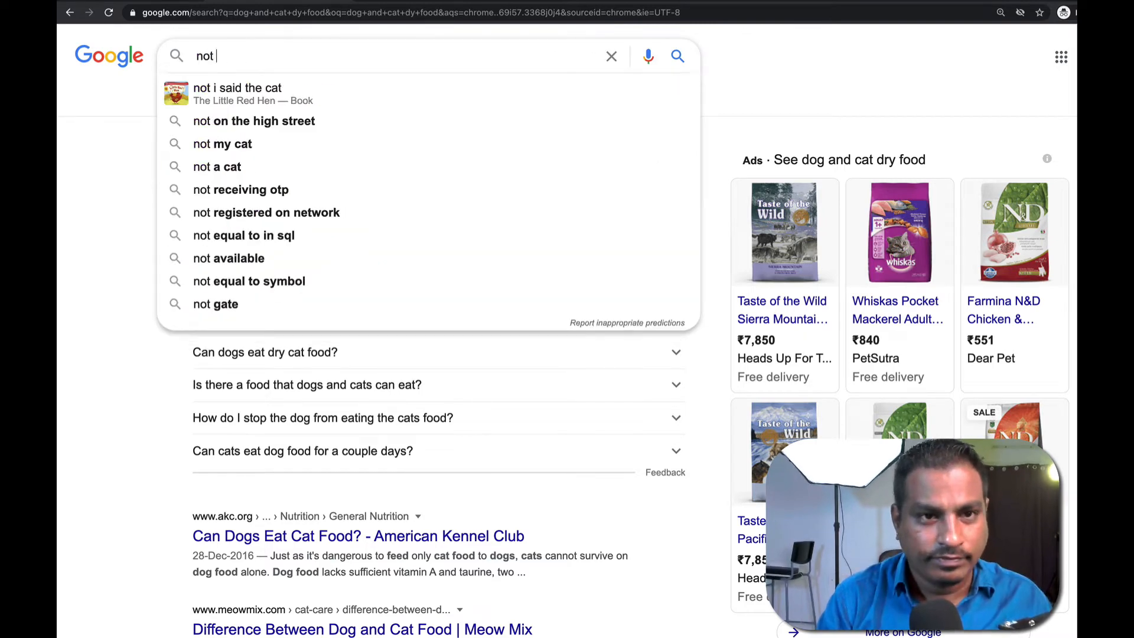
pyautogui.press('BackSpace')
pyautogui.press('BackSpace')
pyautogui.press('BackSpace')
pyautogui.write('natur')
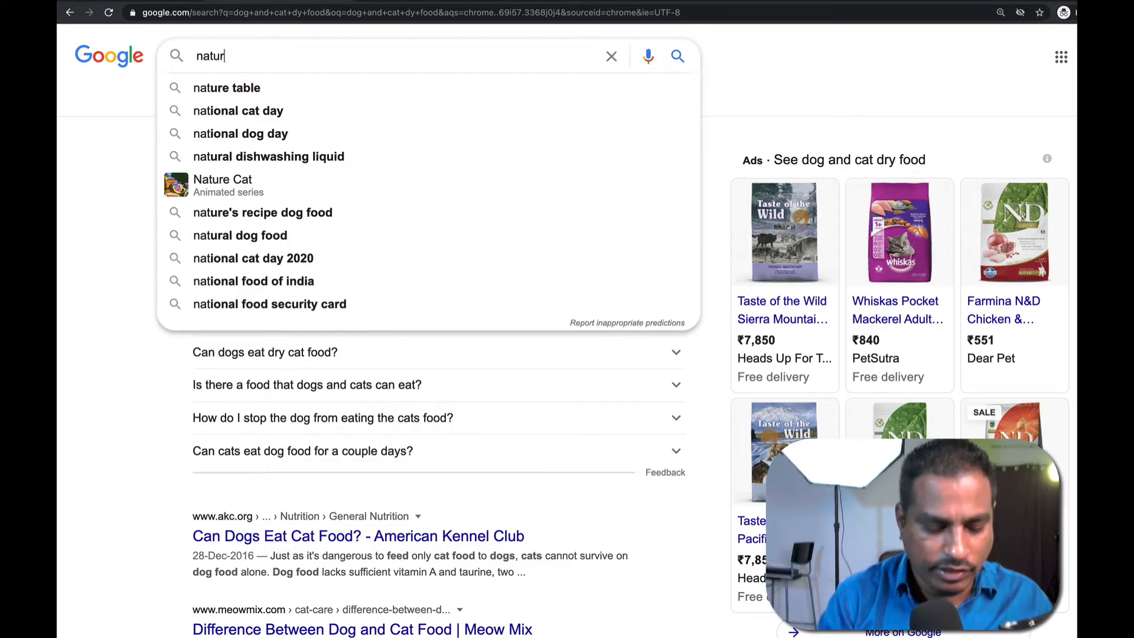
pyautogui.write('al')
pyautogui.write('g p')
pyautogui.press('BackSpace')
pyautogui.write('f')
pyautogui.press('BackSpace')
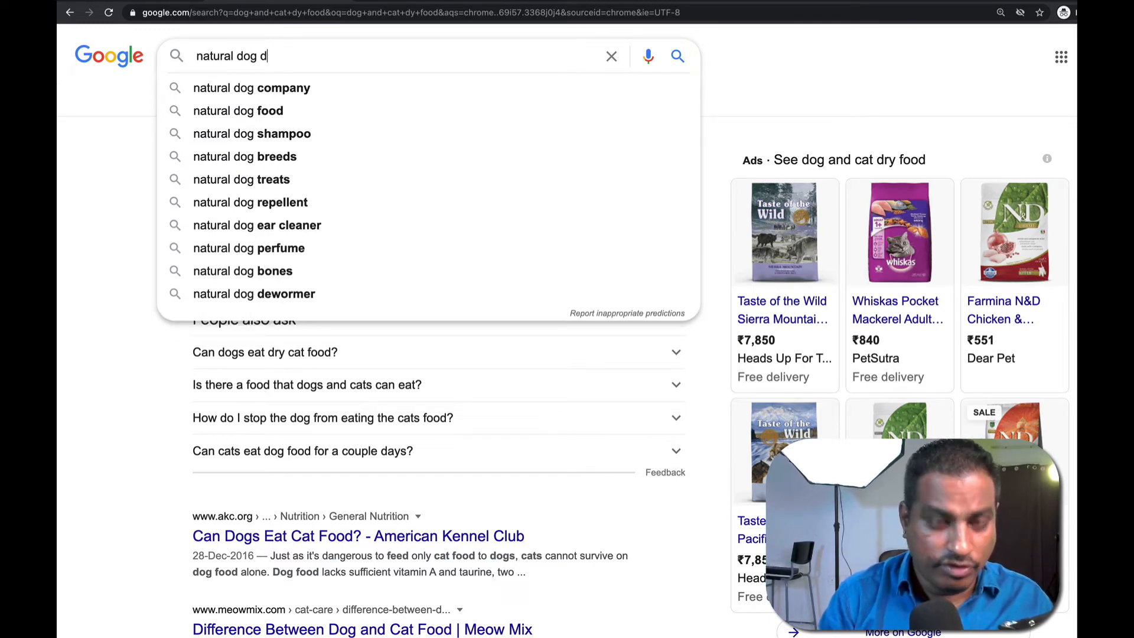
pyautogui.write('dry food')
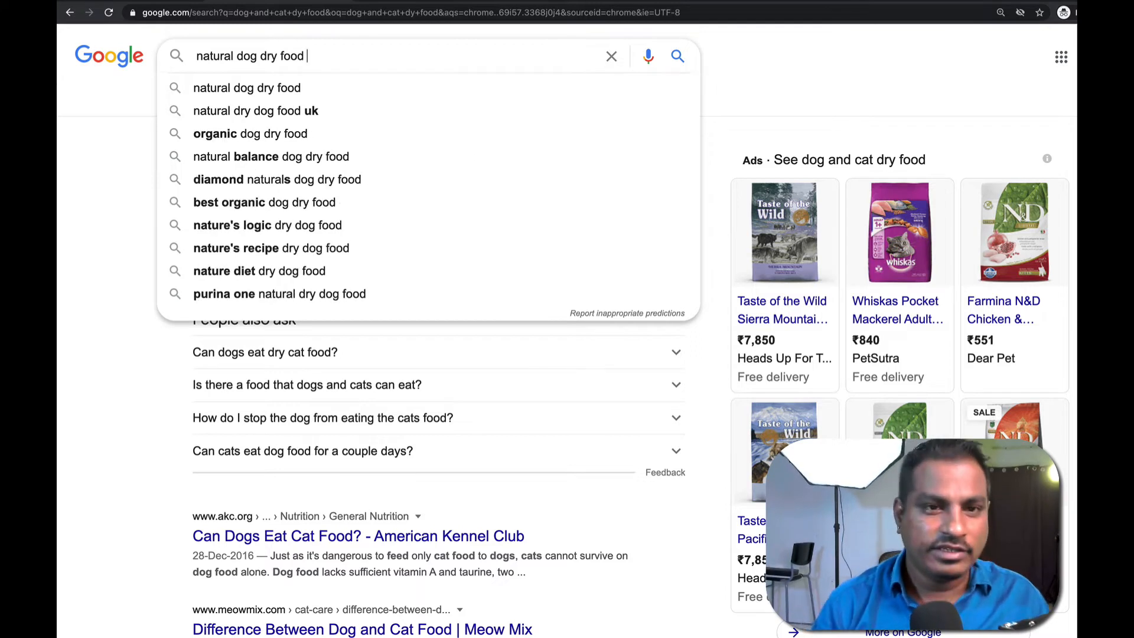
# Browse the autocomplete suggestions, ending on 'nature diet dry dog food'.
pyautogui.press('Down')
pyautogui.press('Down')
pyautogui.press('Down')
pyautogui.press('Down')
pyautogui.press('Down')
pyautogui.press('Down')
pyautogui.press('Down')
pyautogui.press('Down')
pyautogui.press('Down')
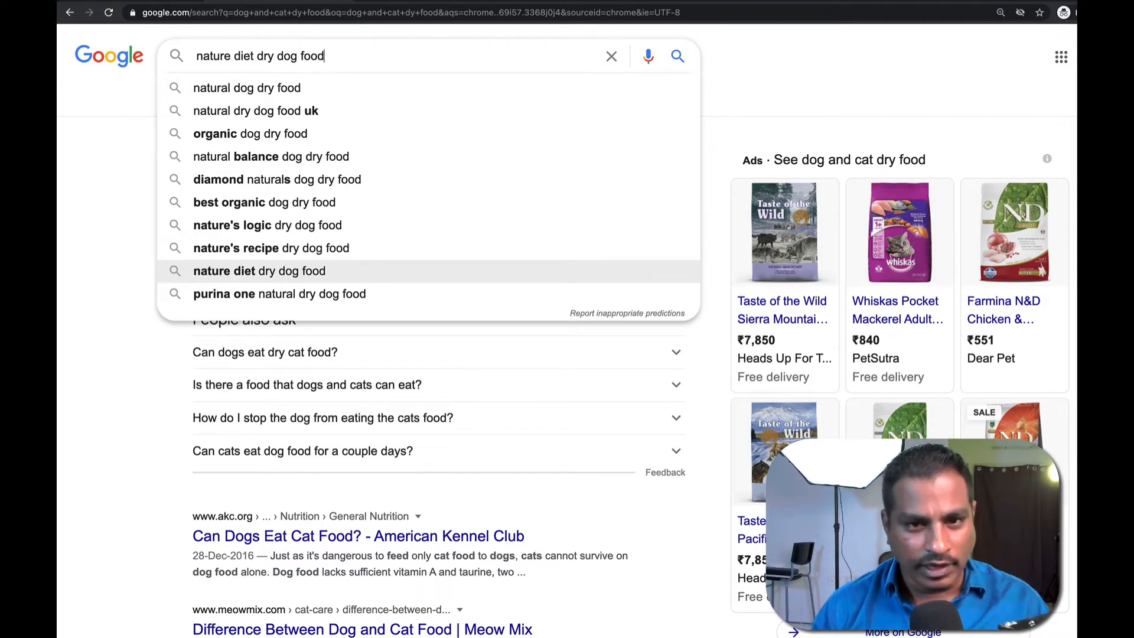
pyautogui.press('Up')
pyautogui.press('Up')
pyautogui.press('Up')
pyautogui.press('Up')
pyautogui.press('Up')
pyautogui.press('Up')
pyautogui.press('Up')
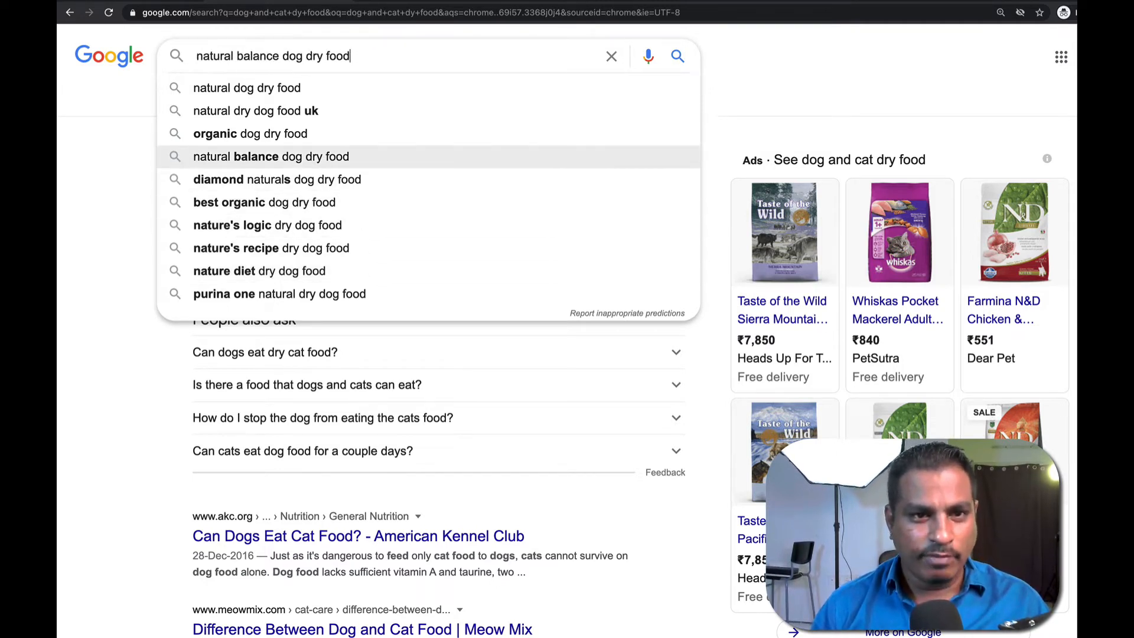
pyautogui.press('Up')
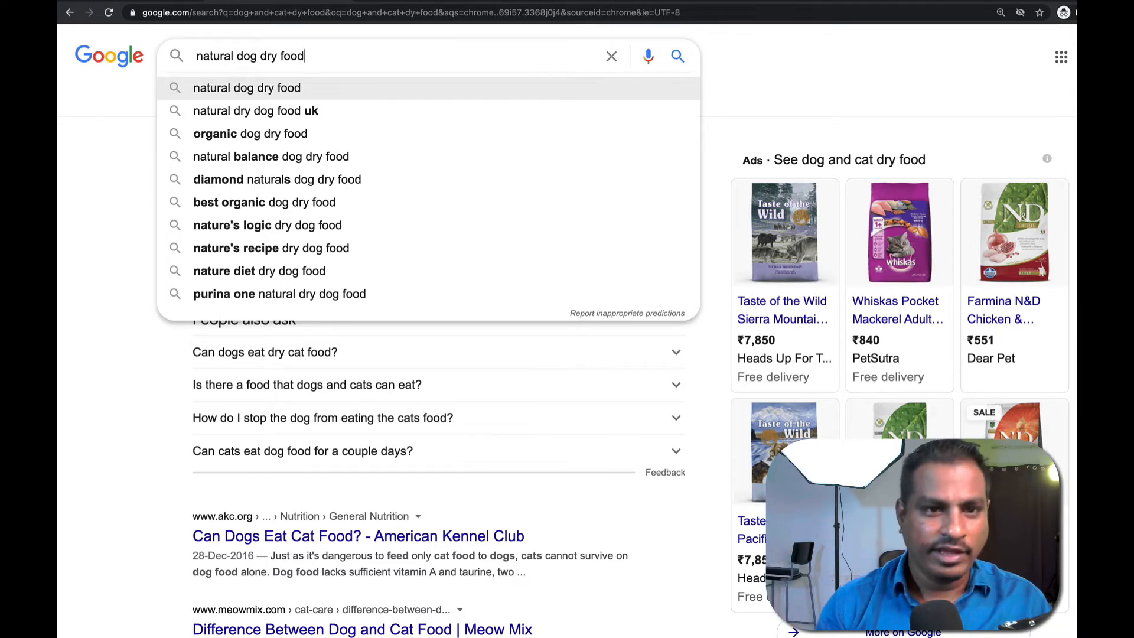
pyautogui.press('Down')
pyautogui.press('Down')
pyautogui.press('Down')
pyautogui.press('Down')
pyautogui.press('Down')
pyautogui.press('Down')
pyautogui.press('Down')
pyautogui.press('Down')
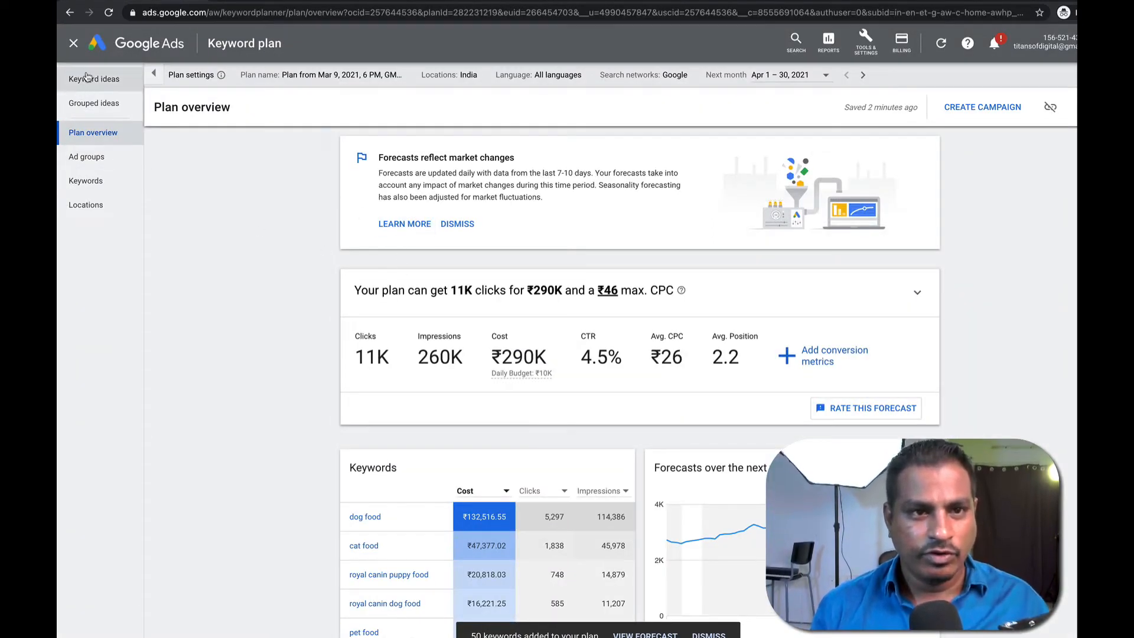
# Replace the eight seed keywords with 'natural dog dry food' and 'organic dog food'.
pyautogui.click(86, 76)
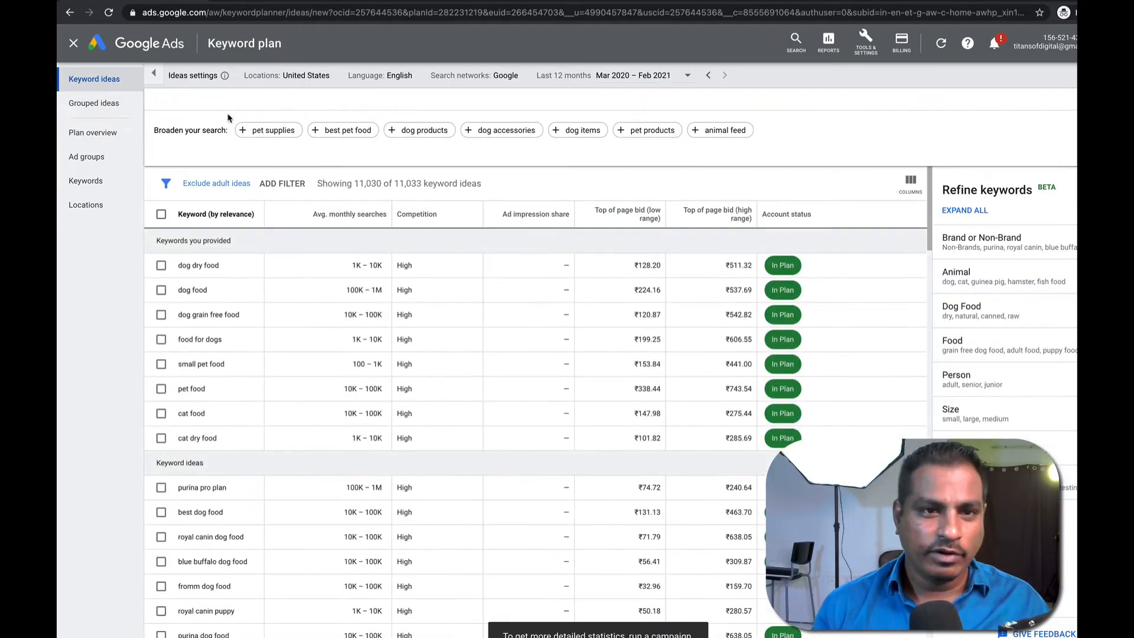
pyautogui.click(229, 117)
pyautogui.click(551, 183)
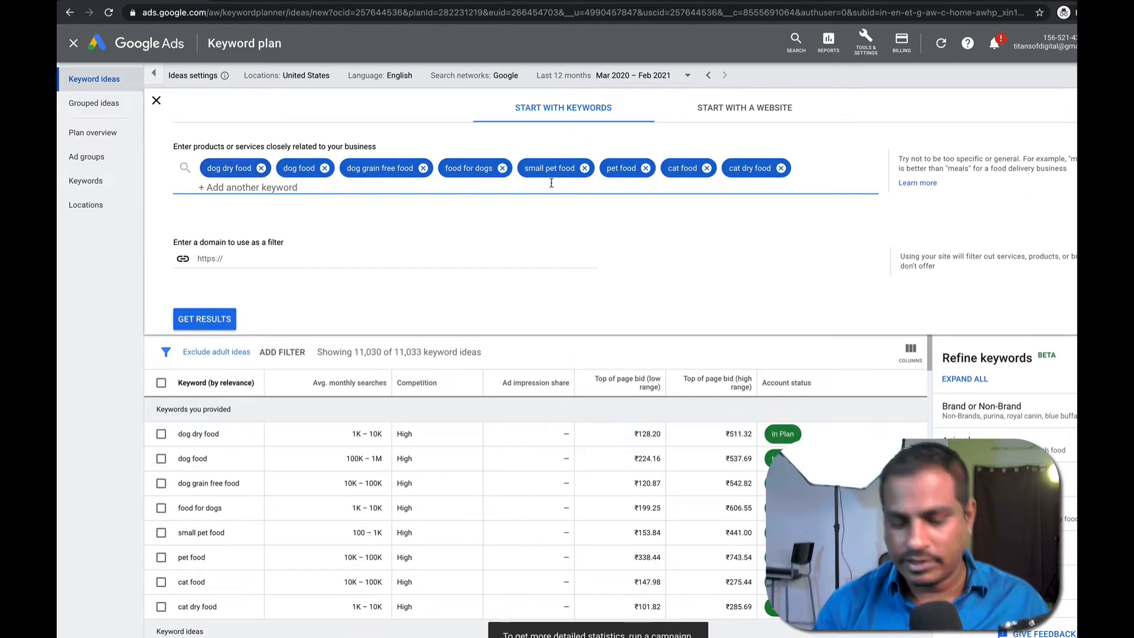
pyautogui.press('BackSpace')
pyautogui.press('BackSpace')
pyautogui.press('BackSpace')
pyautogui.press('BackSpace')
pyautogui.press('BackSpace')
pyautogui.press('BackSpace')
pyautogui.press('BackSpace')
pyautogui.press('BackSpace')
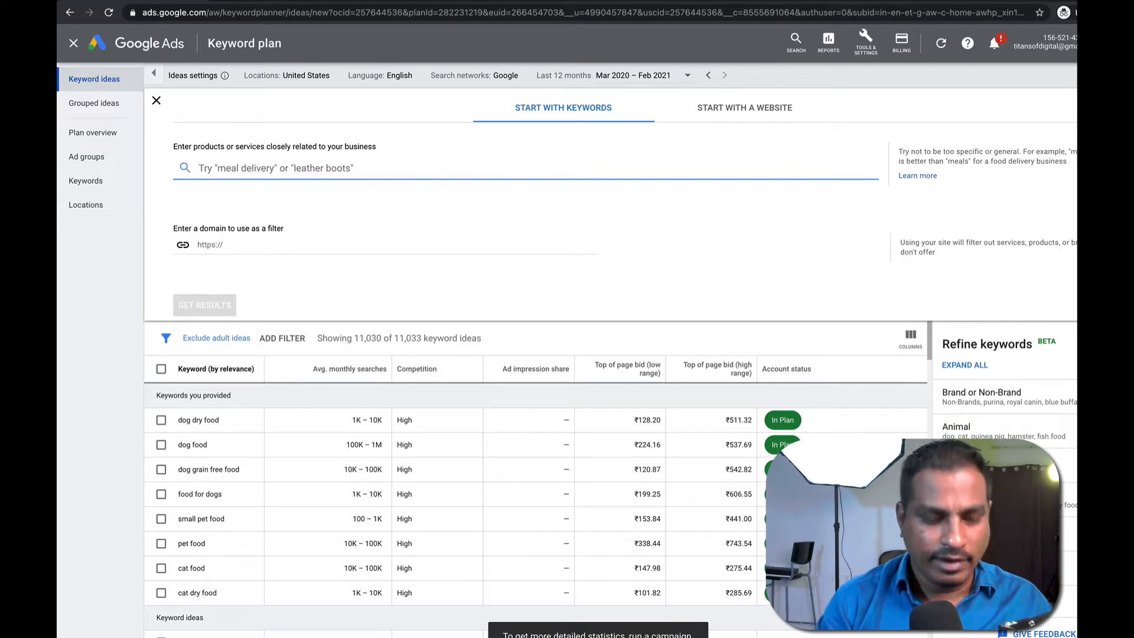
pyautogui.write('natural d')
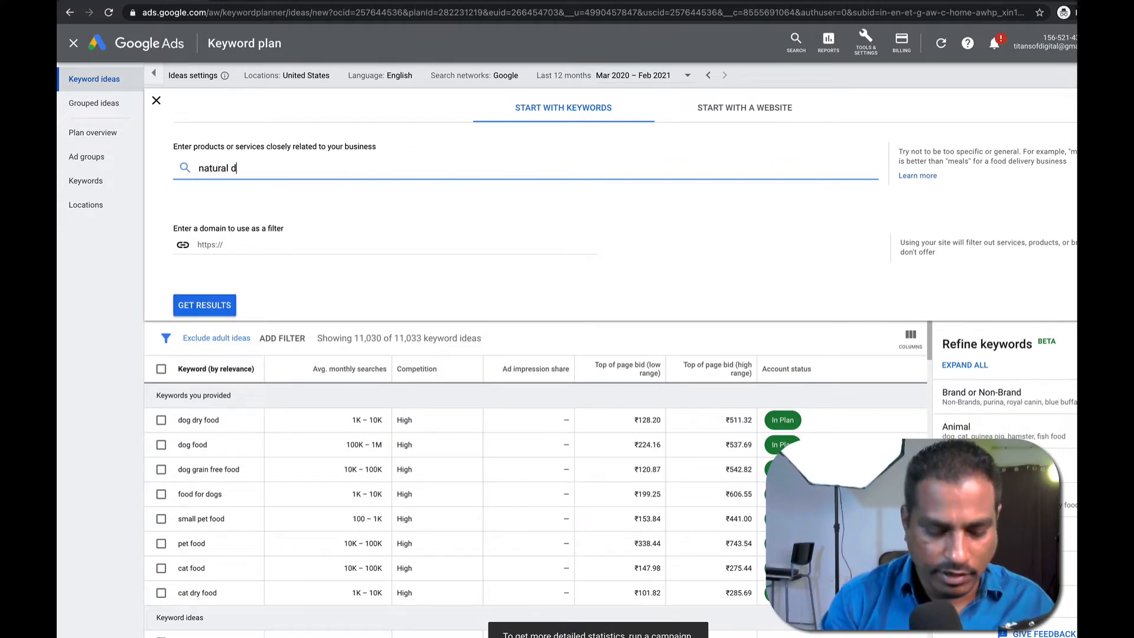
pyautogui.write('og dry food')
pyautogui.press('Return')
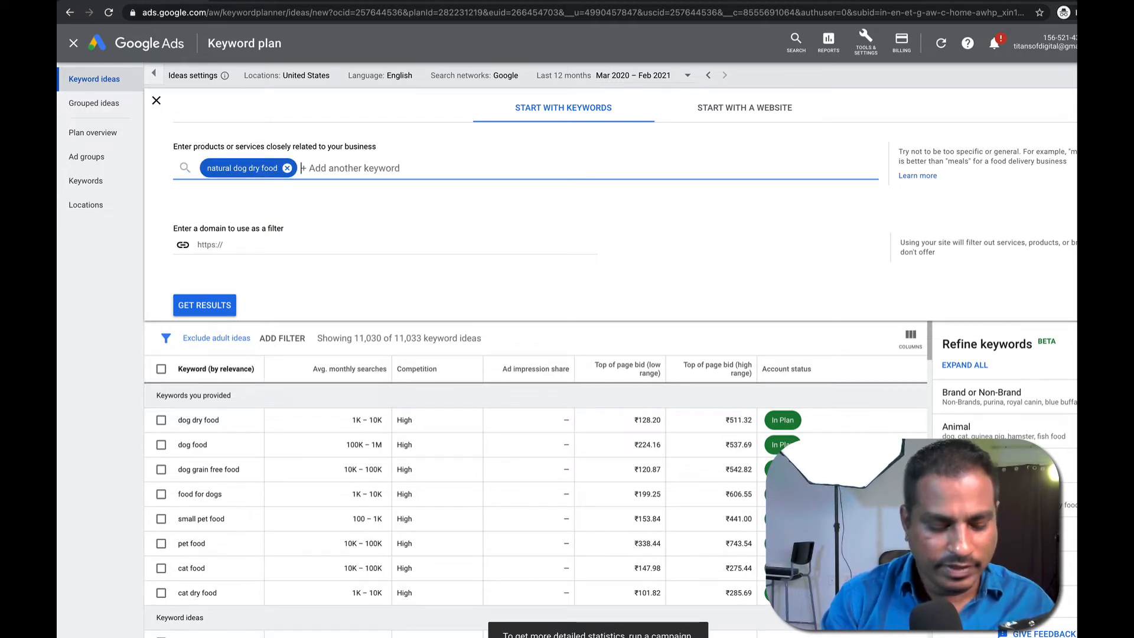
pyautogui.write('organ')
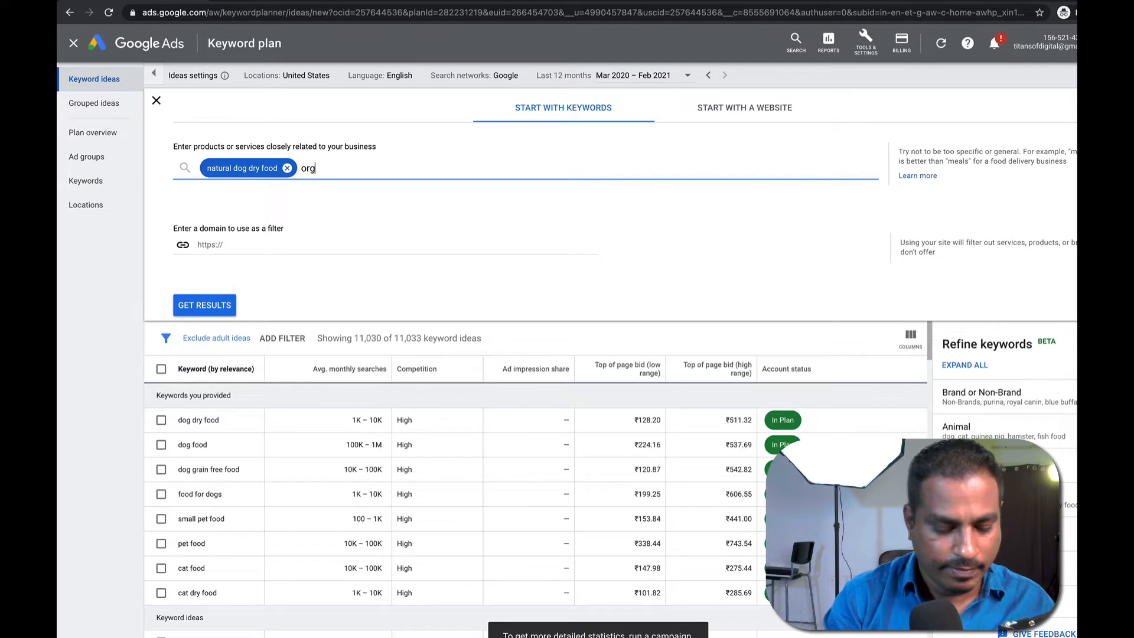
pyautogui.write('ic dog food')
pyautogui.press('Return')
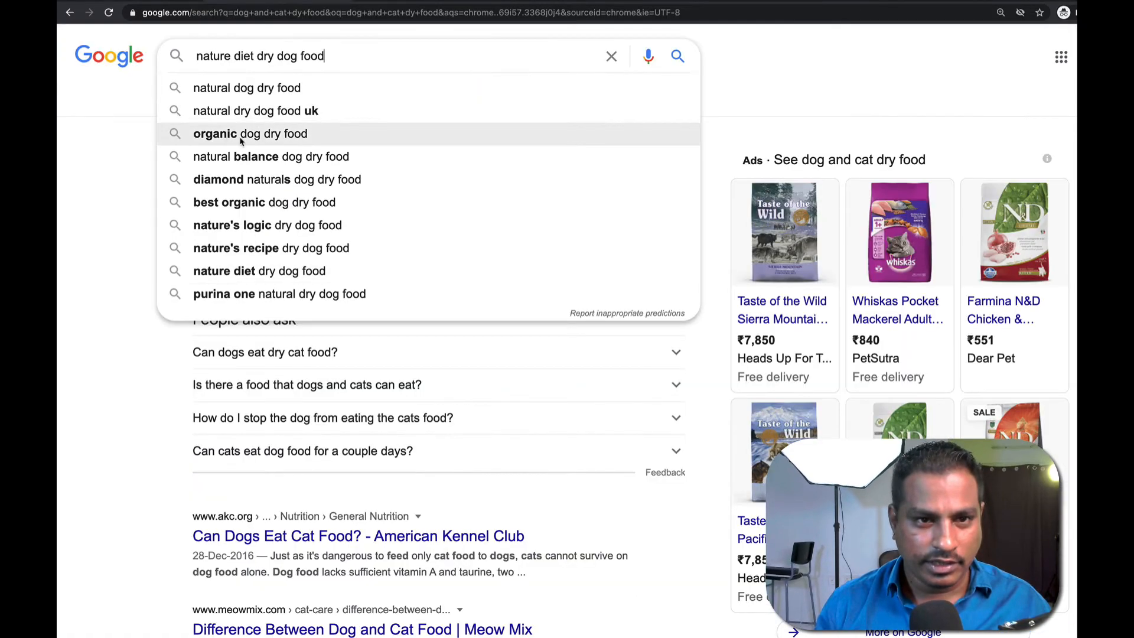
# Search Google for 'nature diet dry dog food', then follow the 'natural diet dry dog food' correction.
pyautogui.press('Return')
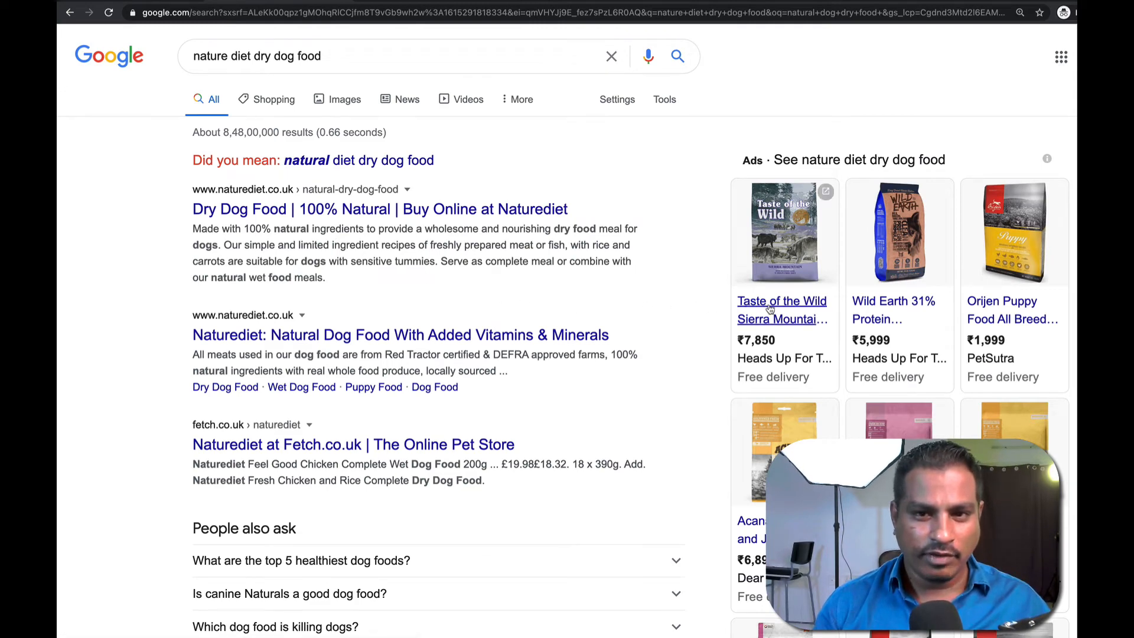
pyautogui.moveTo(774, 320)
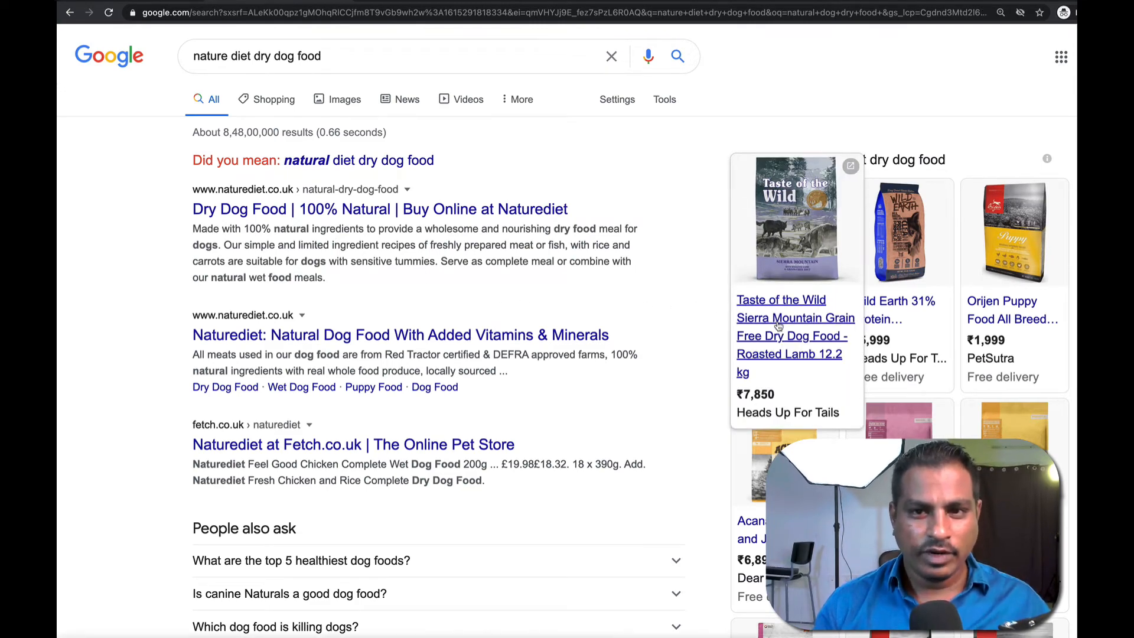
pyautogui.click(343, 163)
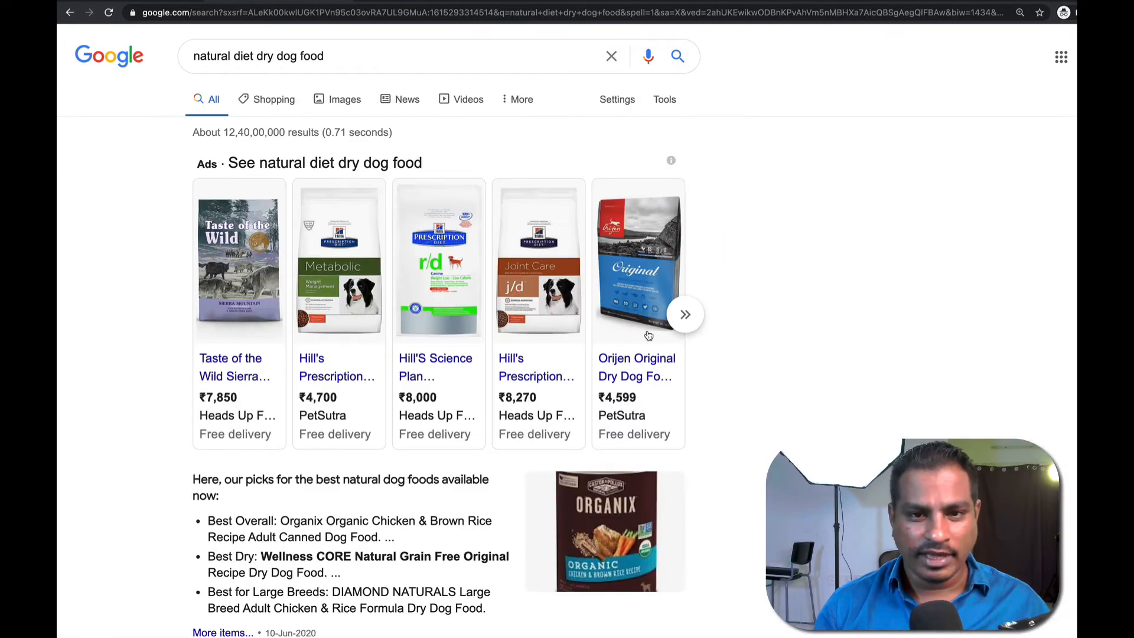
pyautogui.scroll(-3, 307, 408)
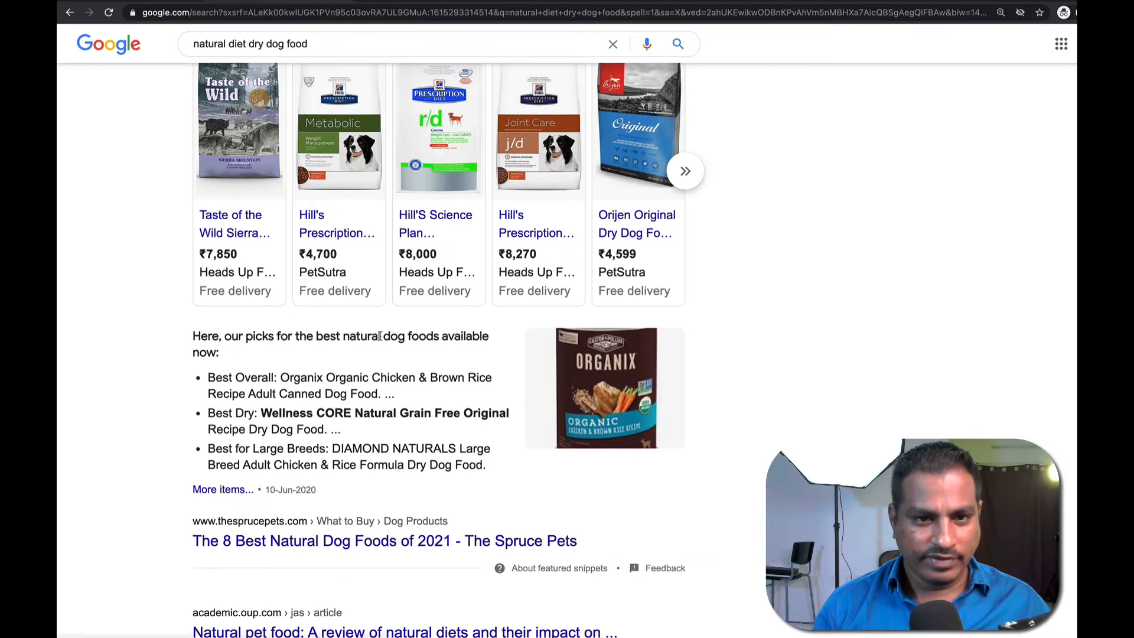
pyautogui.moveTo(291, 380); pyautogui.dragTo(460, 390)
pyautogui.click(381, 390)
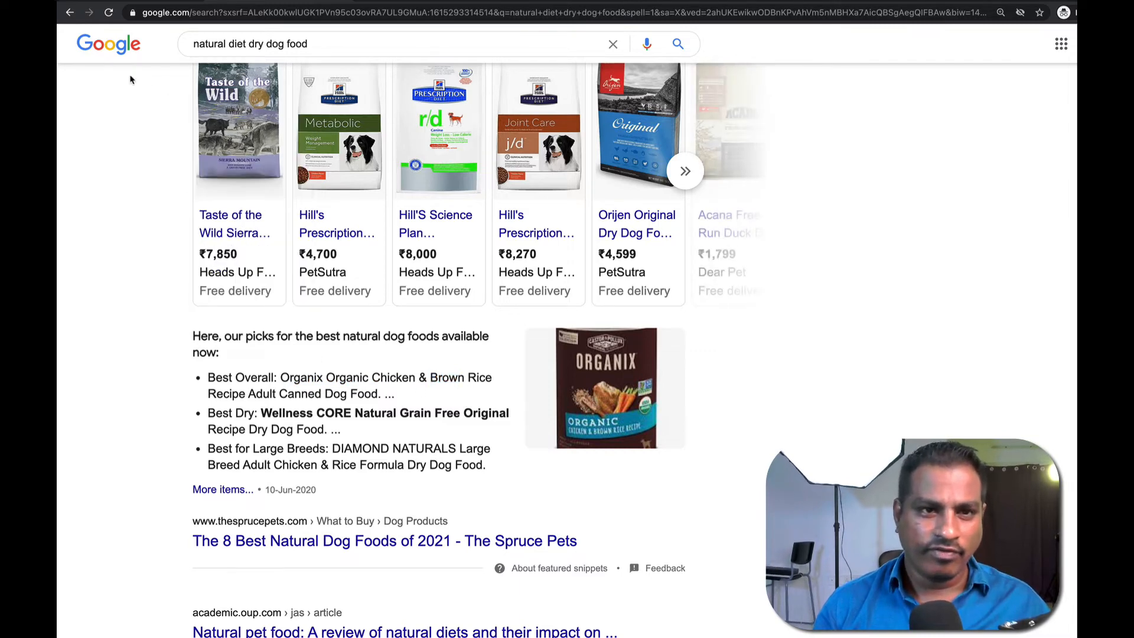
# Enter 'chicken dog food', 'poultry dog food' and 'lamb dog food' as seed keywords, then return to the Google results.
pyautogui.click(136, 3)
pyautogui.write('chicken dog food,')
pyautogui.press('Return')
pyautogui.write('poultry dog food')
pyautogui.press('Return')
pyautogui.write('lamb dog food')
pyautogui.press('Return')
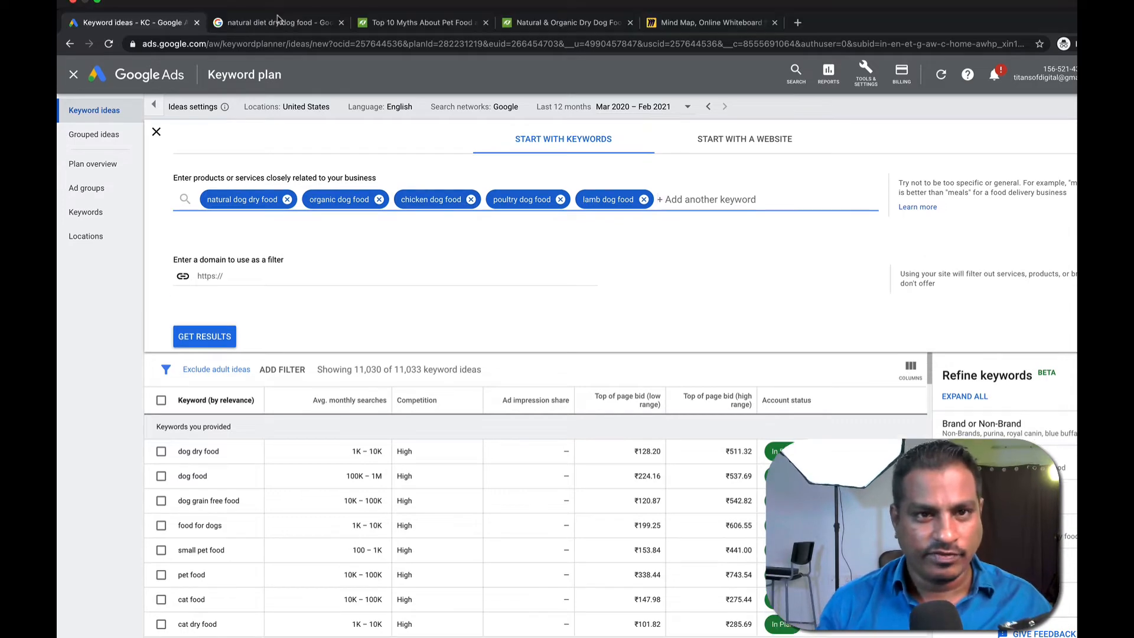
pyautogui.click(282, 17)
# Skim the natural diet results and add 'healthy dog food' as a seed keyword.
pyautogui.scroll(-3, 150, 371)
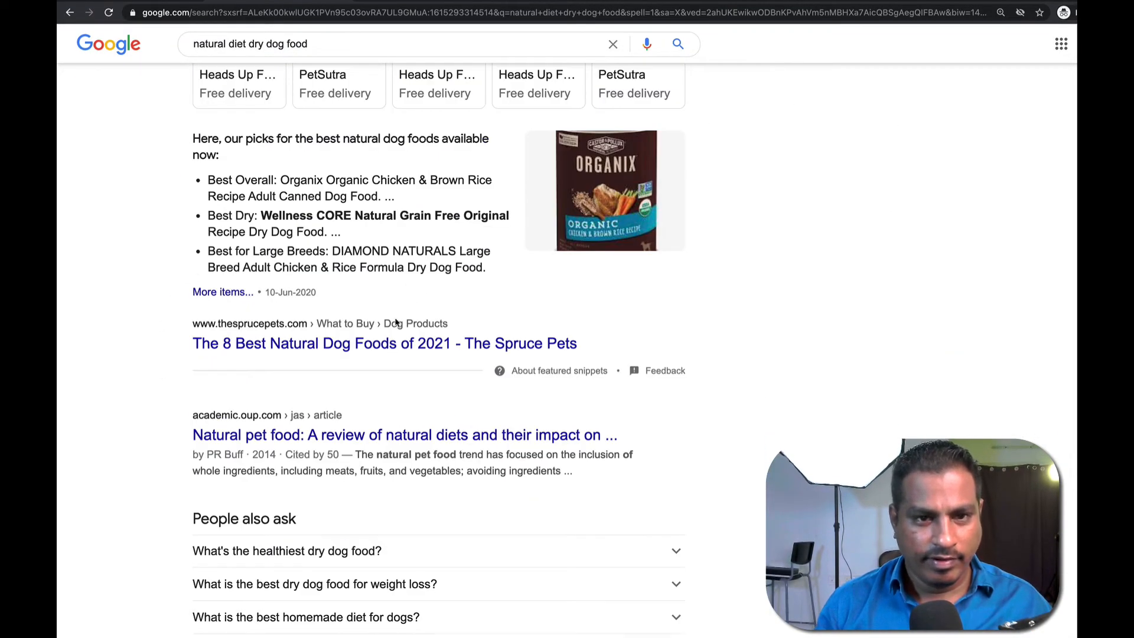
pyautogui.scroll(-3, 411, 302)
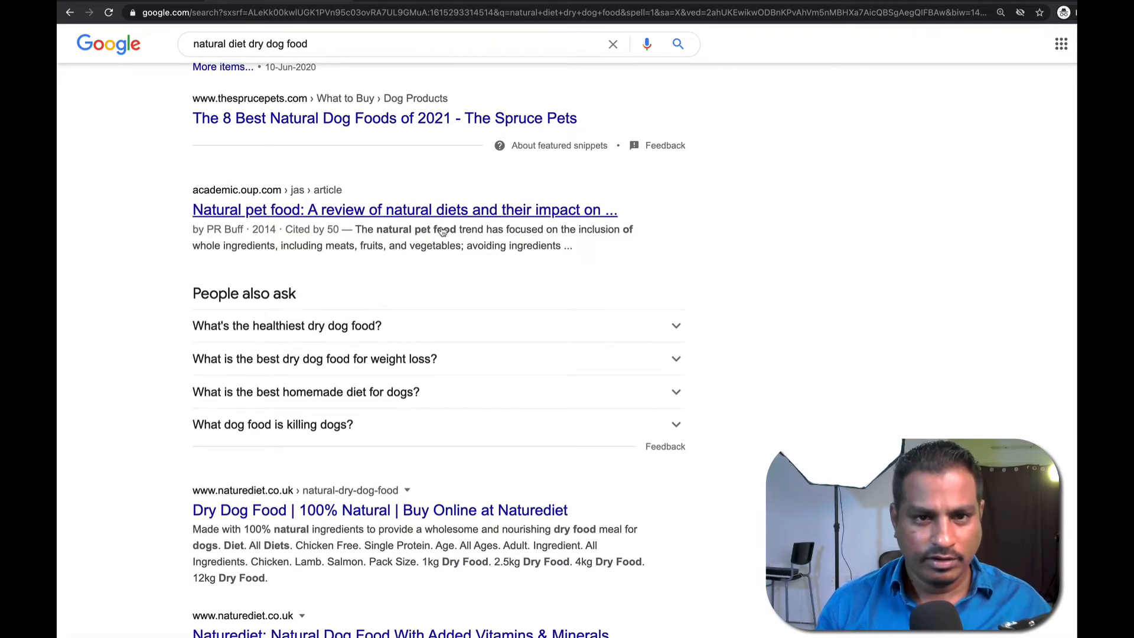
pyautogui.scroll(-2, 248, 374)
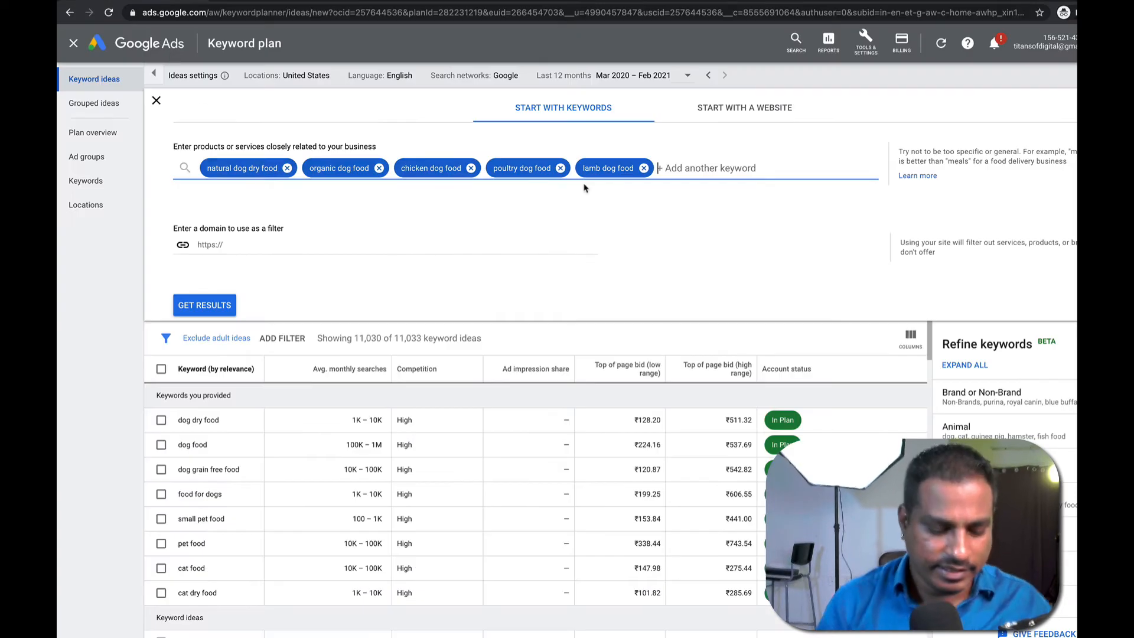
pyautogui.write('healthy do')
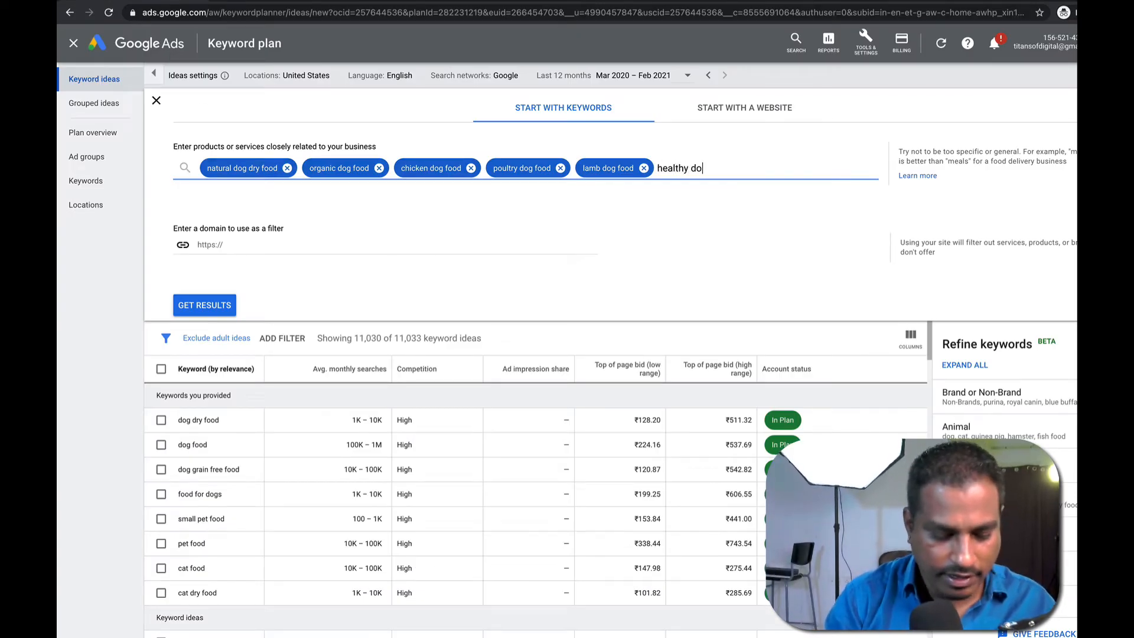
pyautogui.write('g food,')
pyautogui.press('Return')
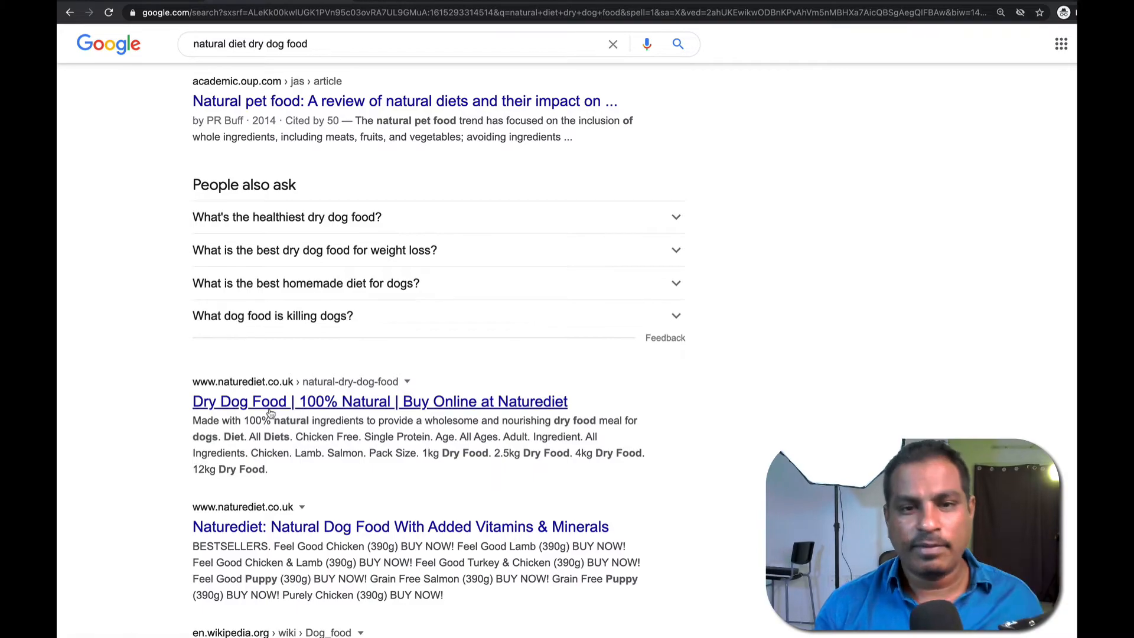
# Scroll to Related searches and drag the 'nature diet dog food' suggestion toward the planner.
pyautogui.scroll(-10, 270, 412)
pyautogui.scroll(-5, 390, 441)
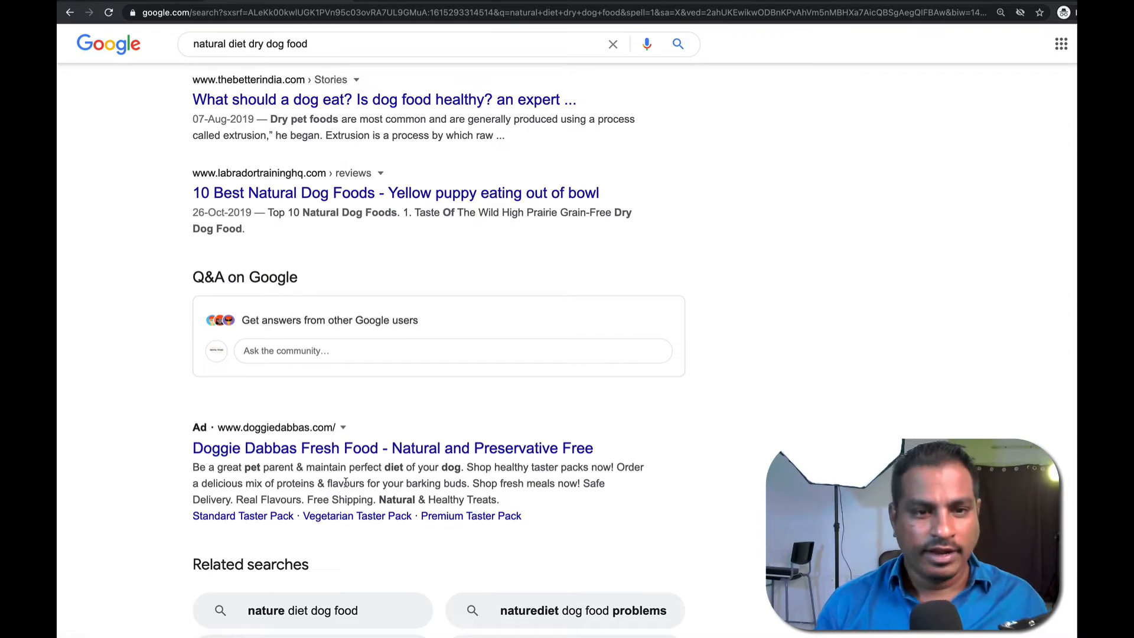
pyautogui.scroll(-4, 346, 482)
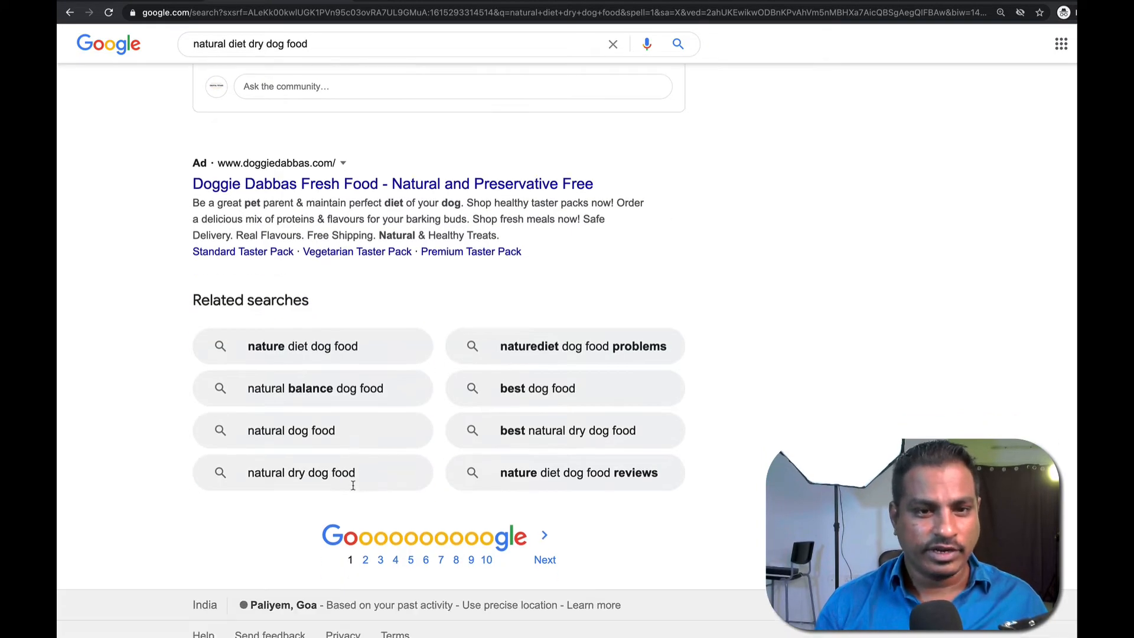
pyautogui.moveTo(195, 300); pyautogui.dragTo(324, 303)
pyautogui.scroll(15, 322, 302)
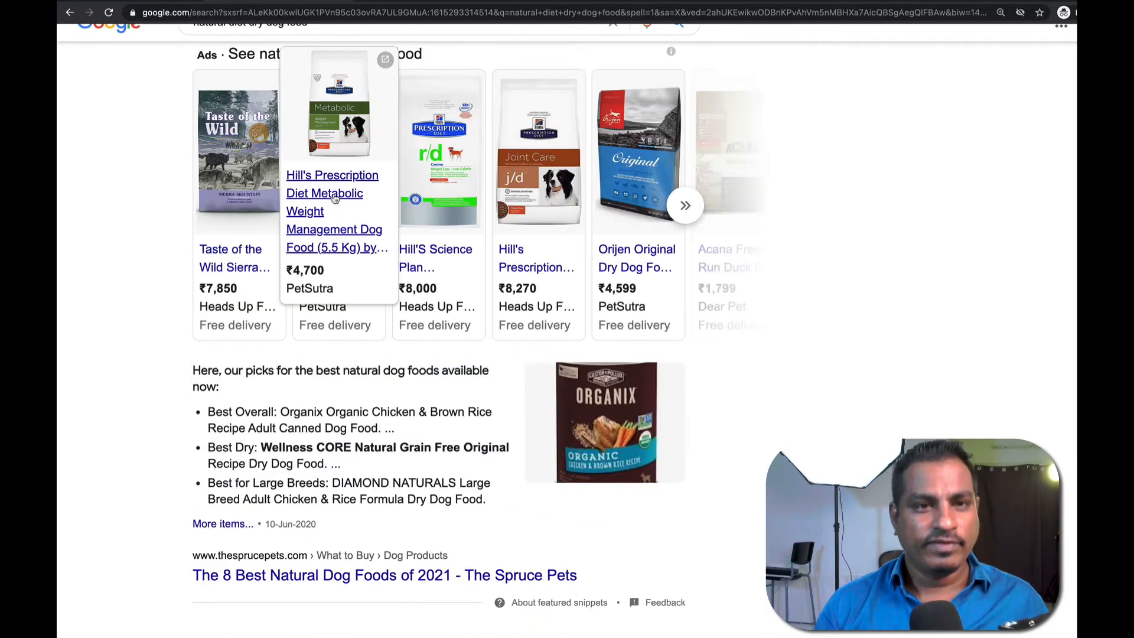
pyautogui.scroll(-15, 346, 346)
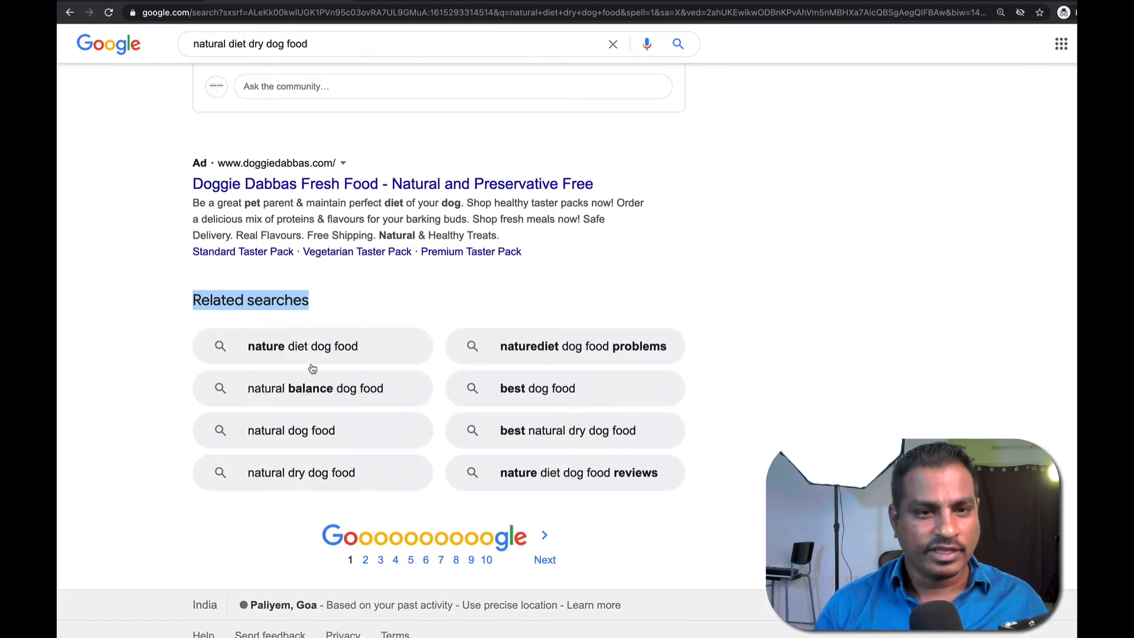
pyautogui.moveTo(362, 348); pyautogui.dragTo(115, 372)
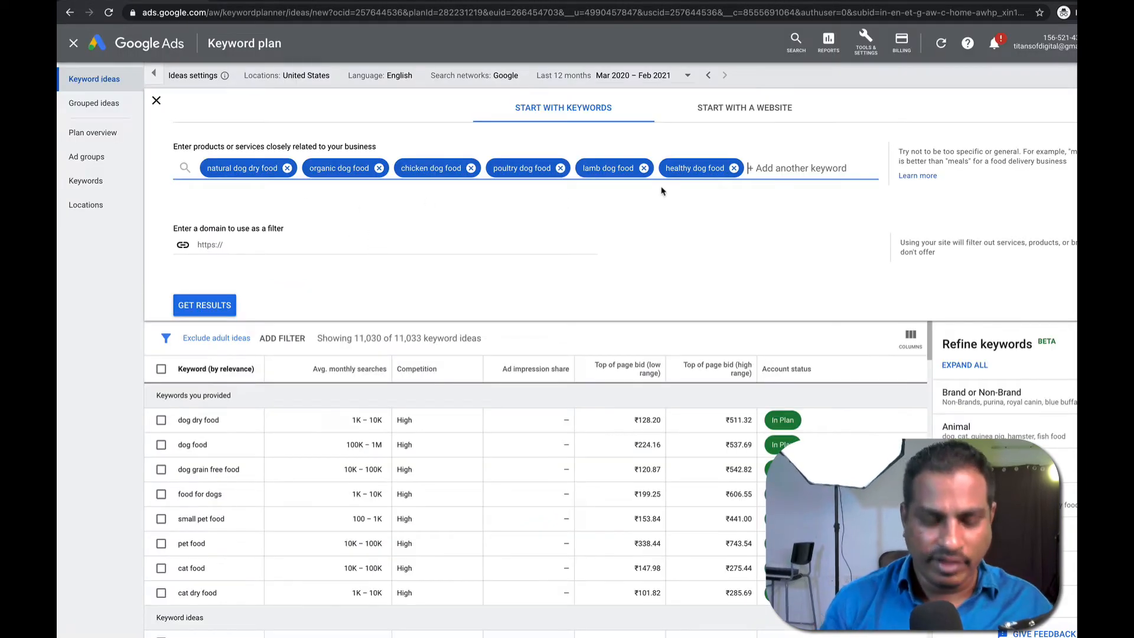
# Add 'nature dog diet food' as a seventh seed and fetch ideas for all seven seeds.
pyautogui.write('nature dog diet food')
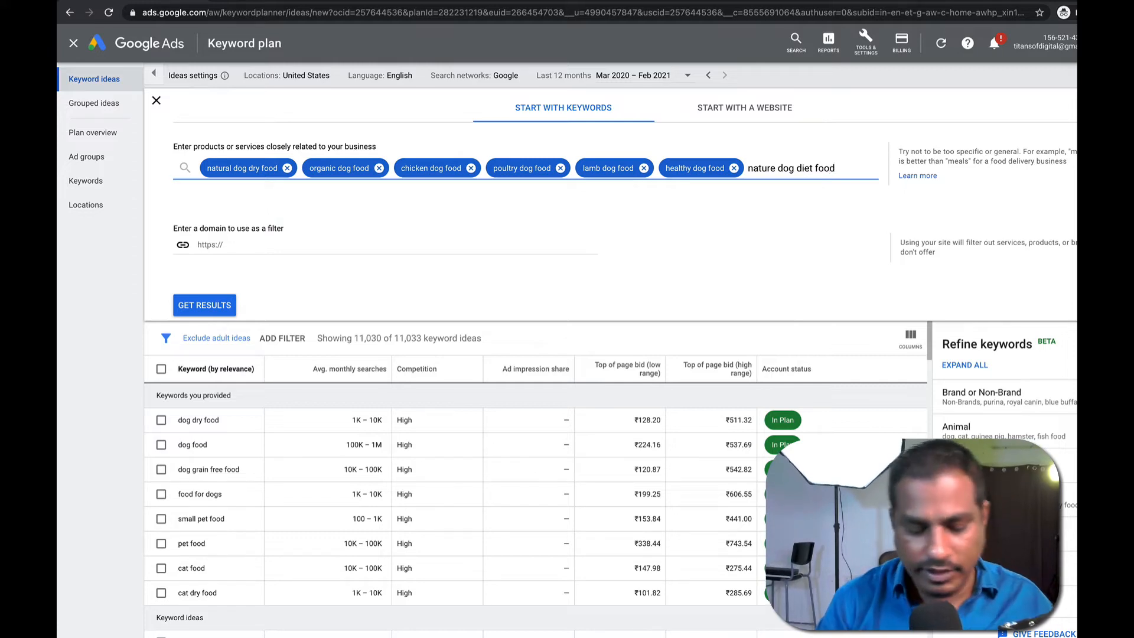
pyautogui.write(',')
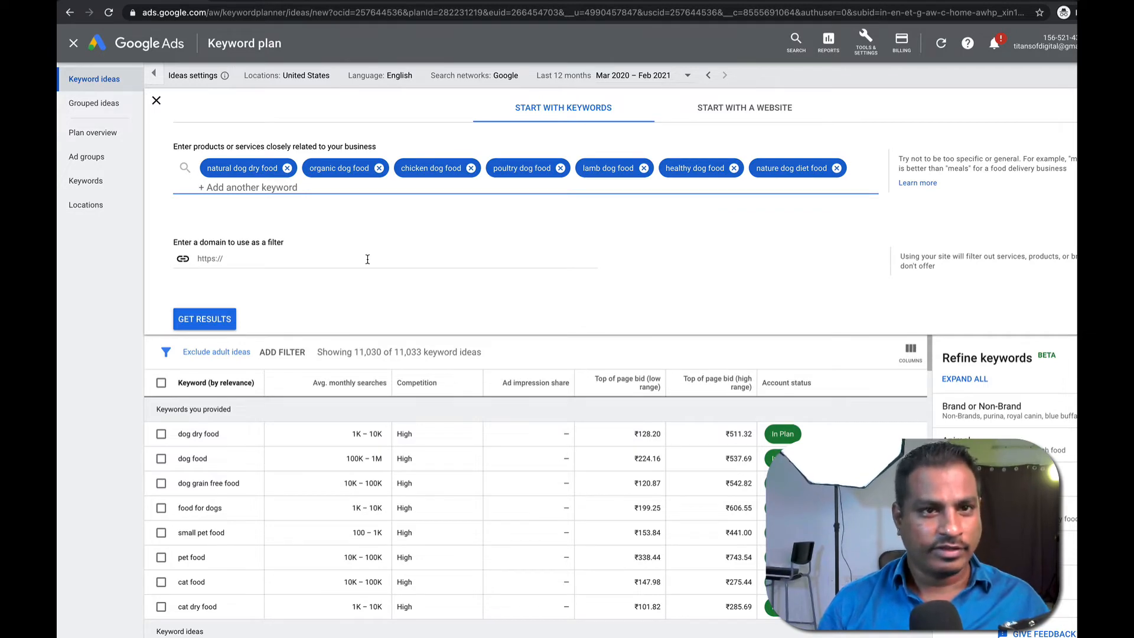
pyautogui.click(195, 322)
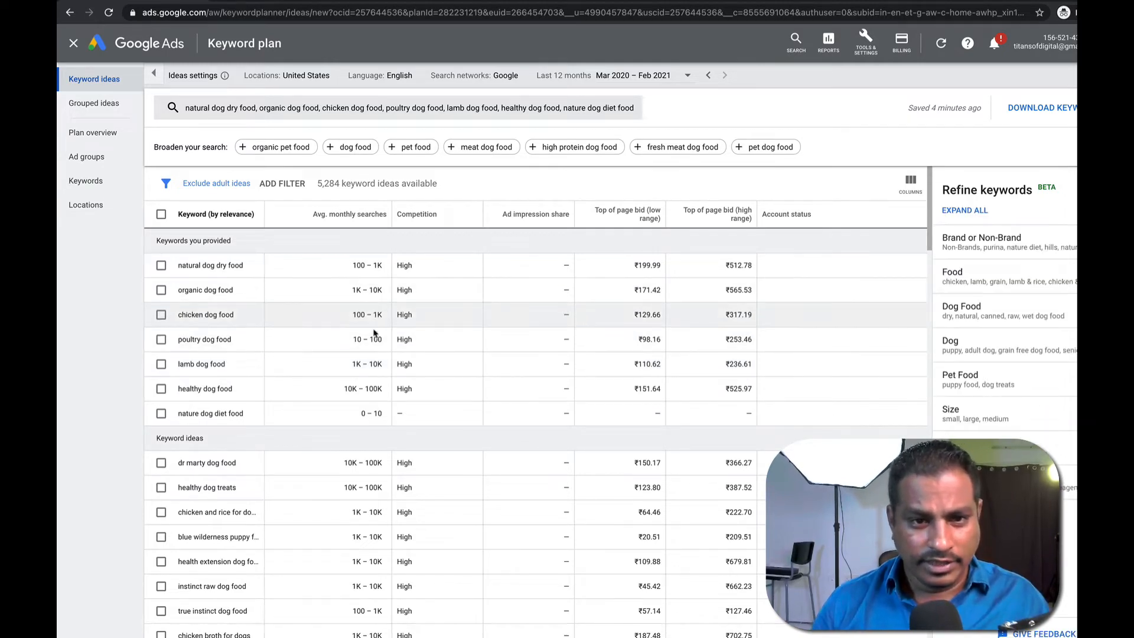
pyautogui.moveTo(353, 339); pyautogui.dragTo(380, 342)
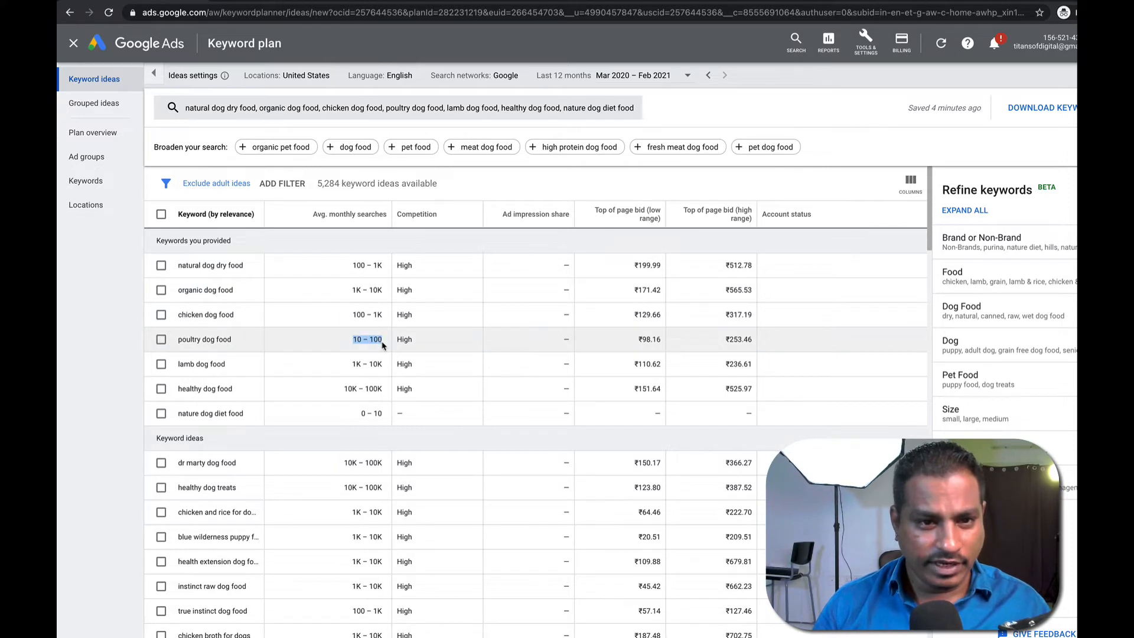
# Check poultry, chicken, lamb and healthy dog food, leaving out nature dog diet food (0–10 searches).
pyautogui.click(161, 338)
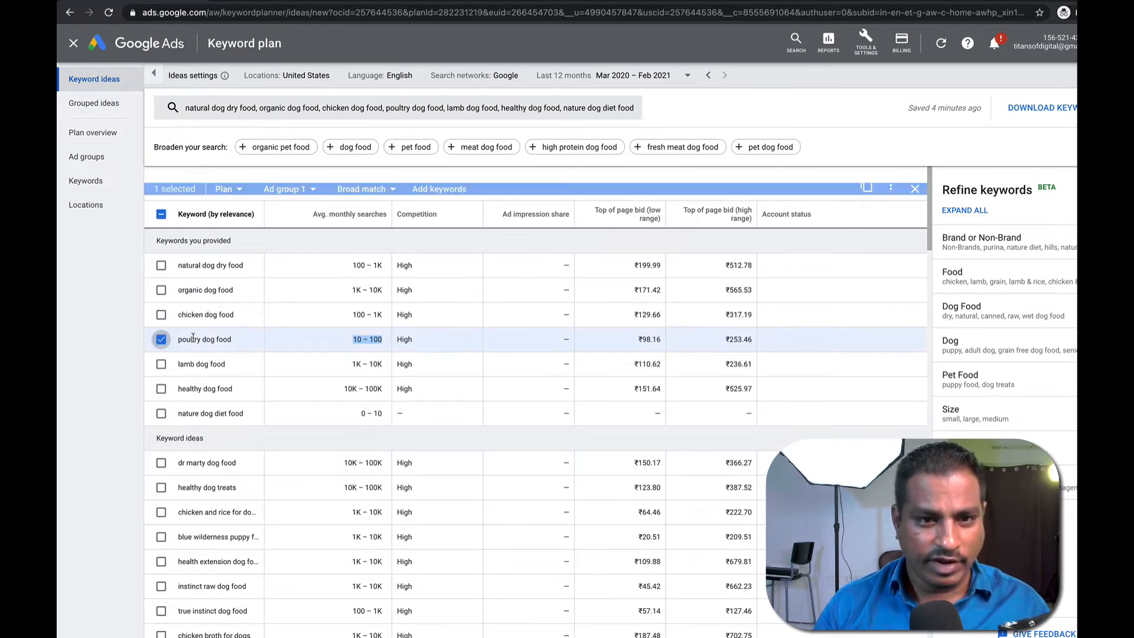
pyautogui.moveTo(627, 340); pyautogui.dragTo(663, 341)
pyautogui.click(663, 341)
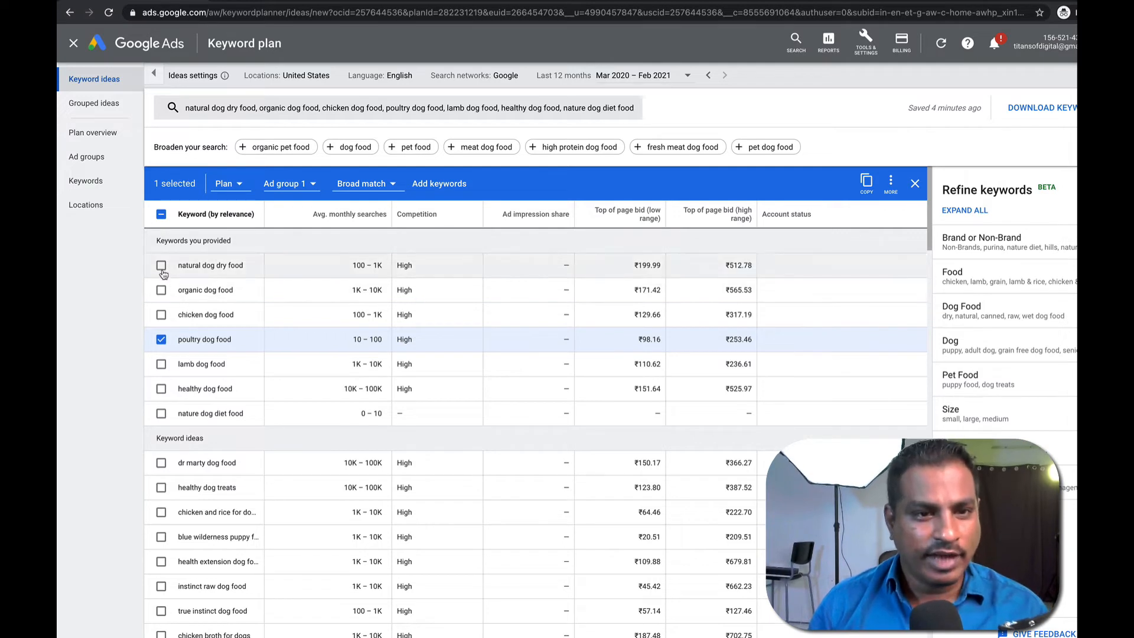
pyautogui.click(162, 315)
pyautogui.click(162, 363)
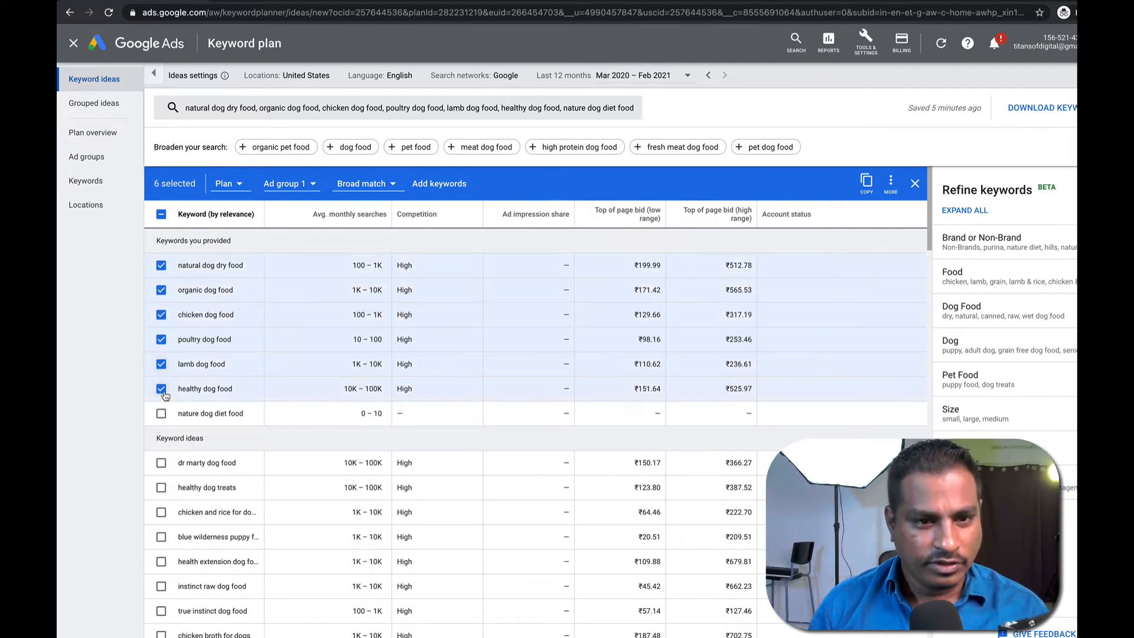
pyautogui.click(161, 388)
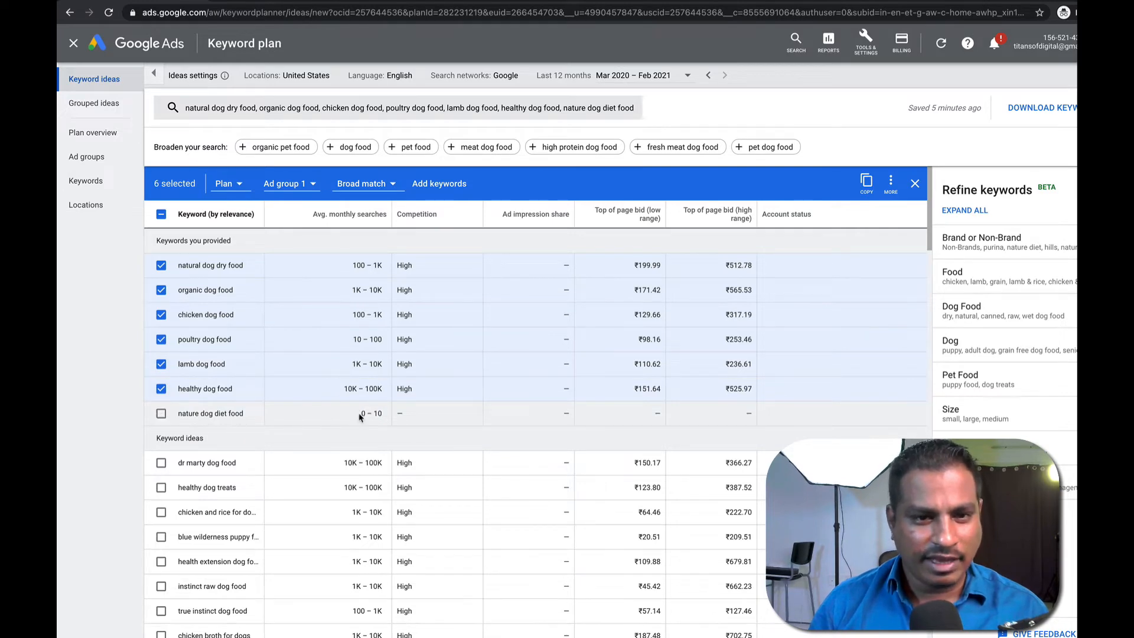
pyautogui.moveTo(364, 414); pyautogui.dragTo(390, 417)
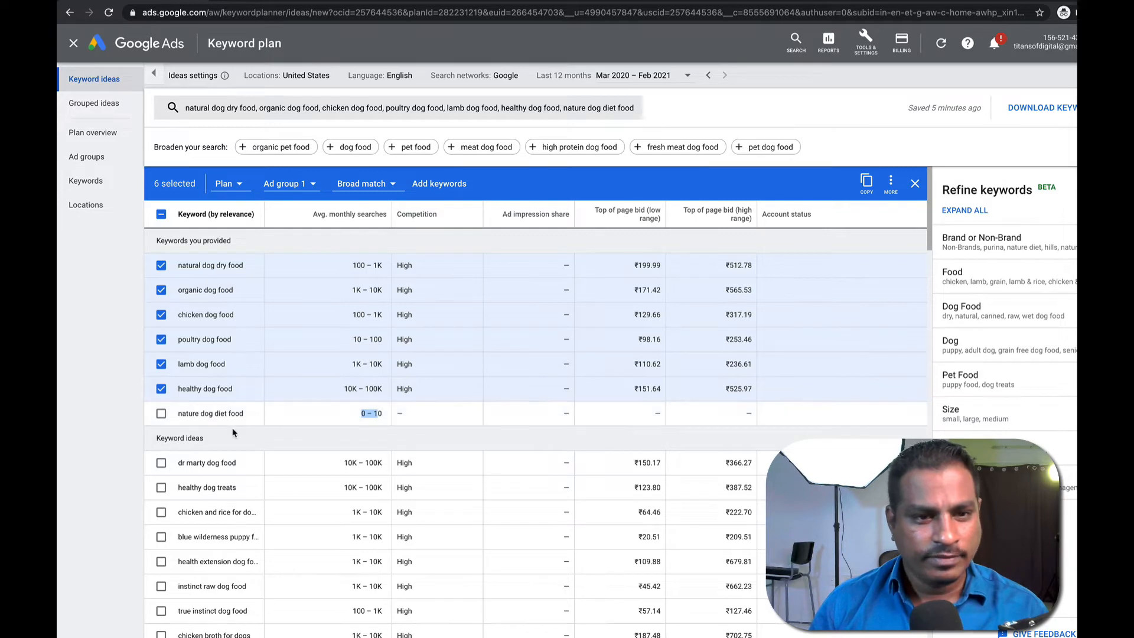
# Select ideas like dr marty dog food, true instinct, chicken broth, raw and boiled chicken, chicken soup.
pyautogui.scroll(-2, 282, 445)
pyautogui.click(161, 354)
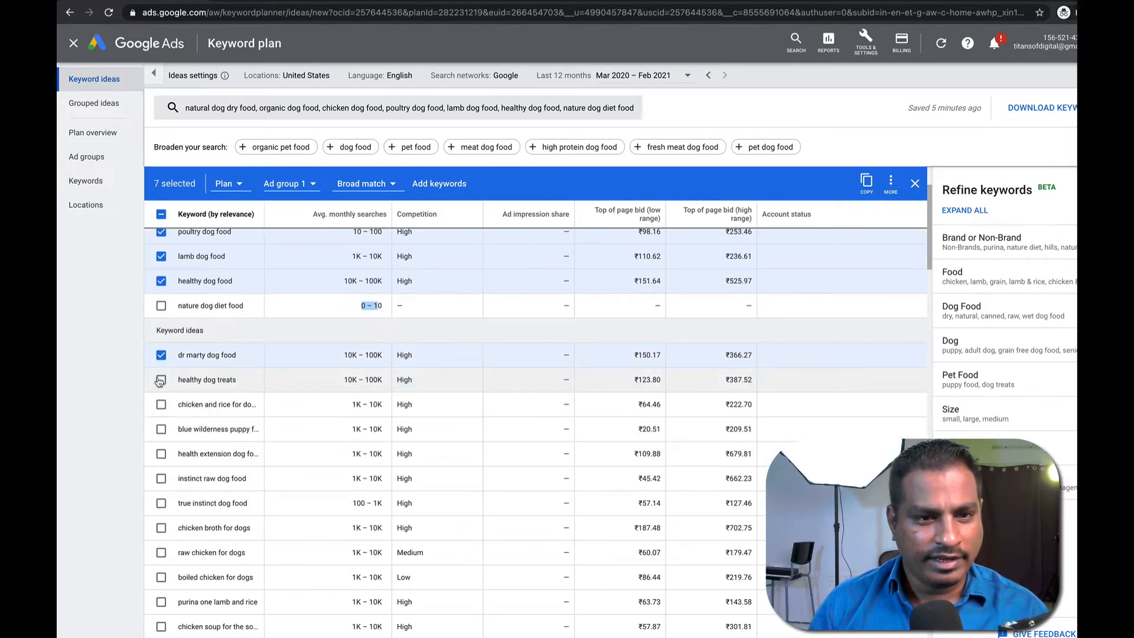
pyautogui.click(161, 405)
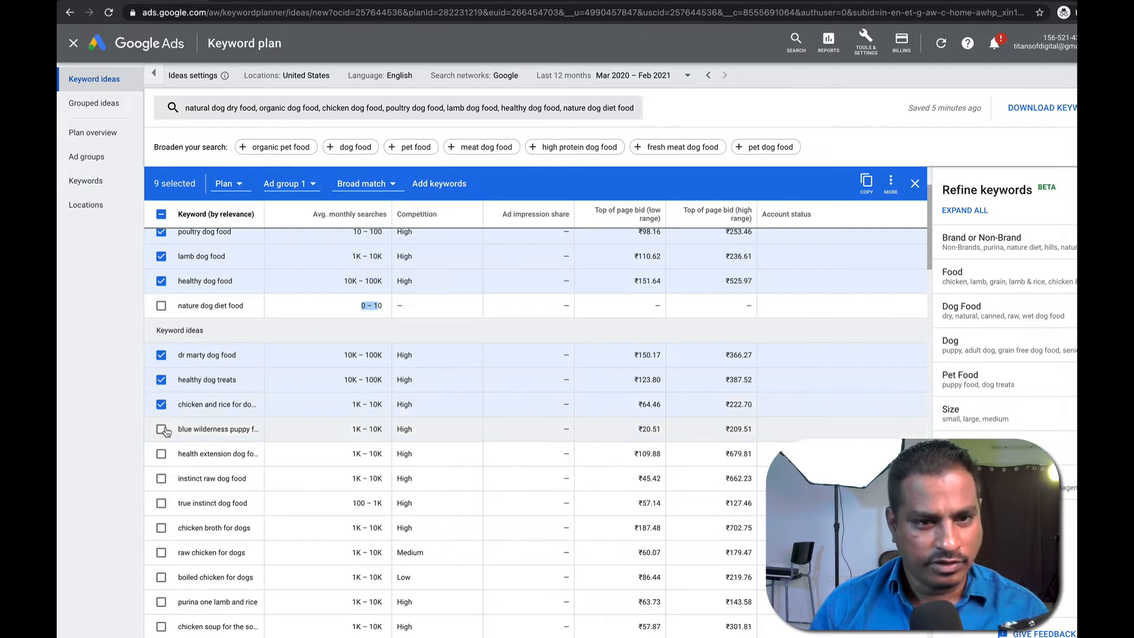
pyautogui.click(161, 430)
pyautogui.click(161, 454)
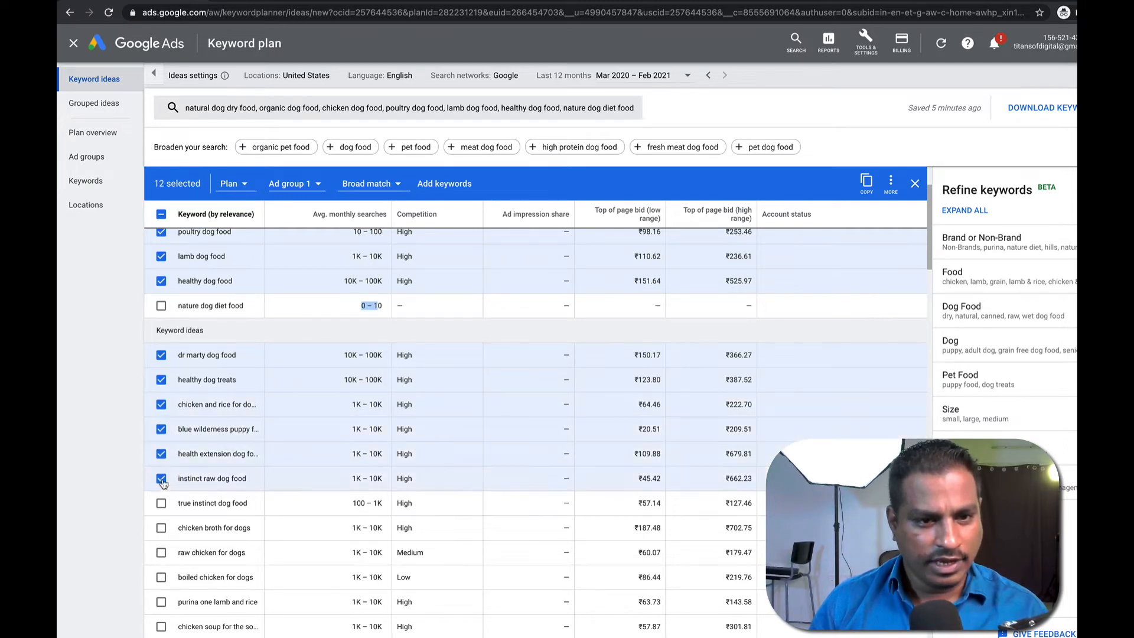
pyautogui.scroll(-1, 162, 481)
pyautogui.click(161, 481)
pyautogui.click(162, 507)
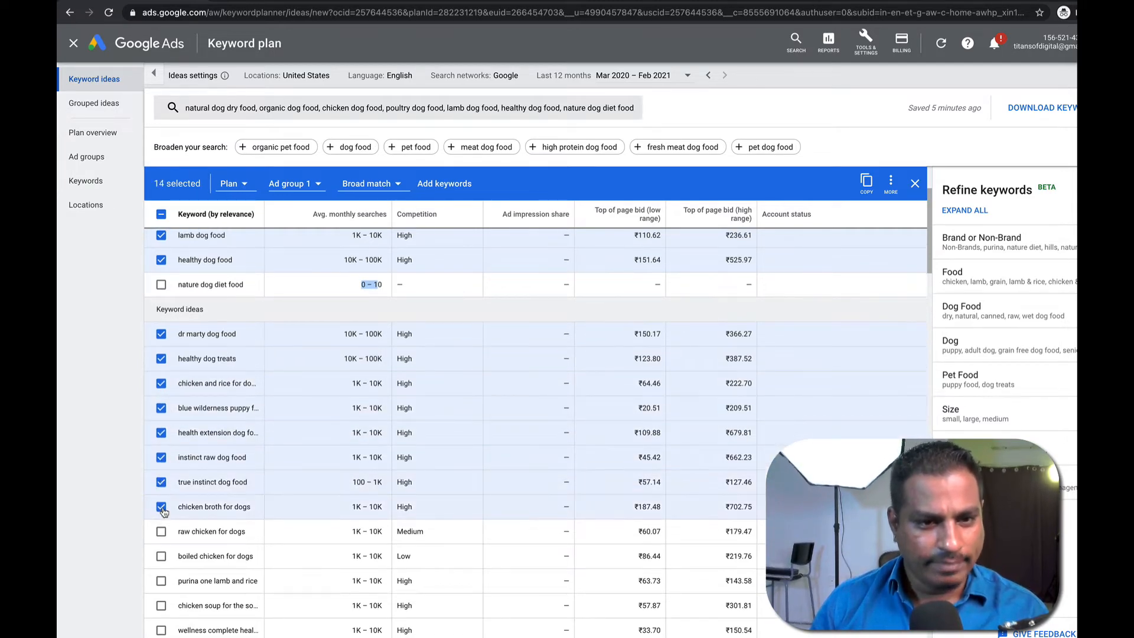
pyautogui.scroll(-2, 164, 511)
pyautogui.click(161, 481)
pyautogui.click(161, 506)
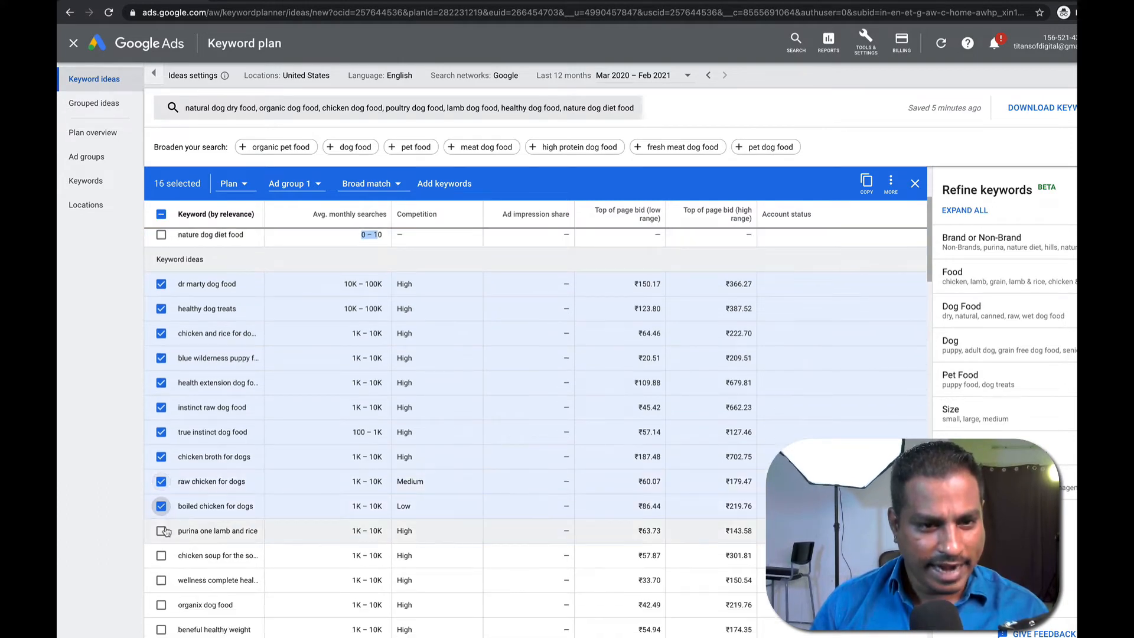
pyautogui.click(161, 531)
pyautogui.click(162, 555)
# Select wellness complete, organix, lamb and rice, healthy snacks, eagle pack and healthy food for dogs.
pyautogui.scroll(-1, 195, 513)
pyautogui.scroll(-2, 195, 513)
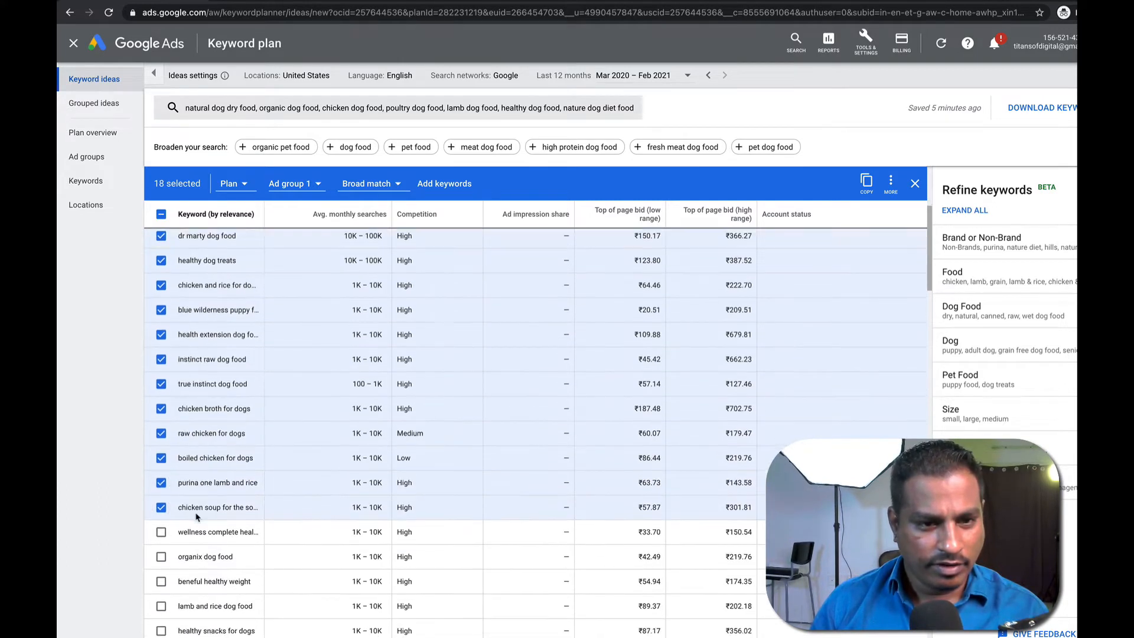
pyautogui.click(161, 513)
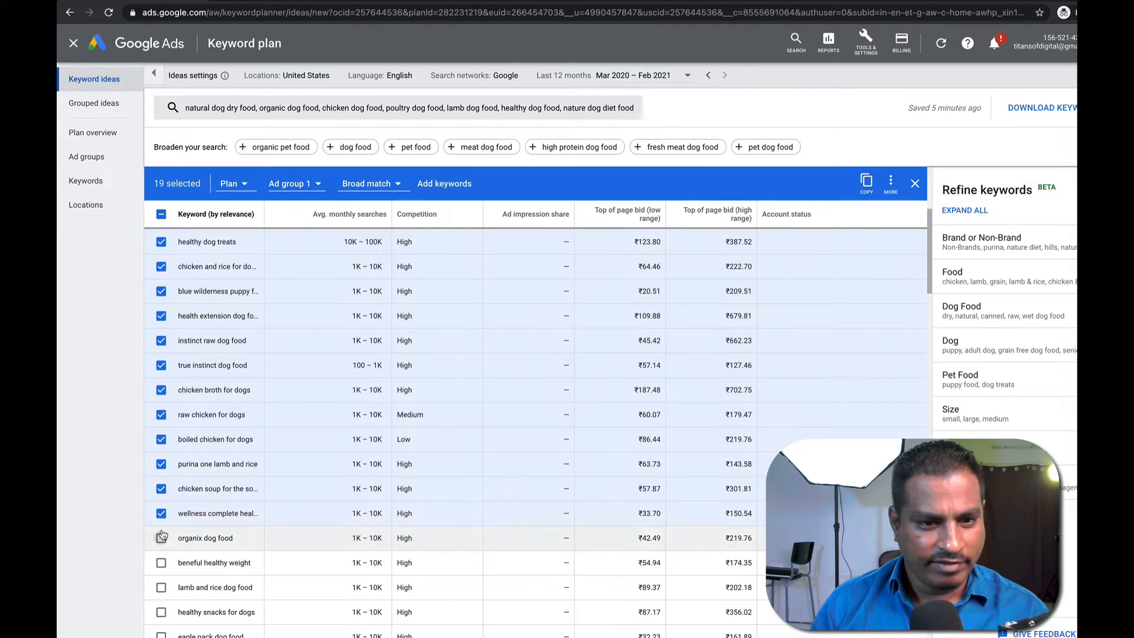
pyautogui.click(161, 537)
pyautogui.scroll(-1, 194, 523)
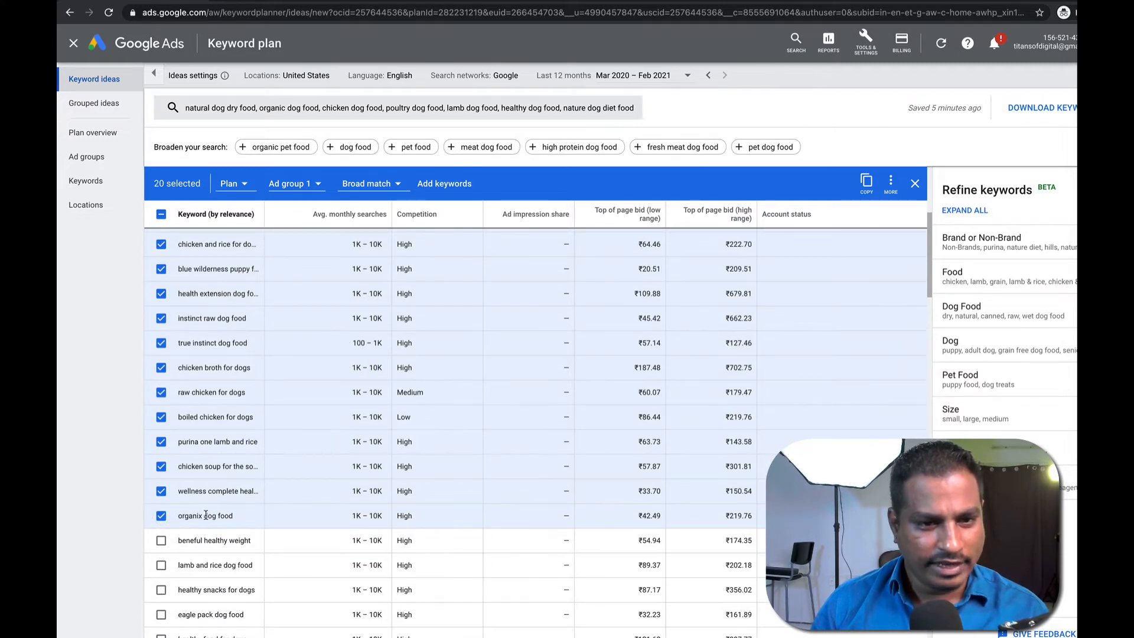
pyautogui.doubleClick(200, 515)
pyautogui.click(225, 513)
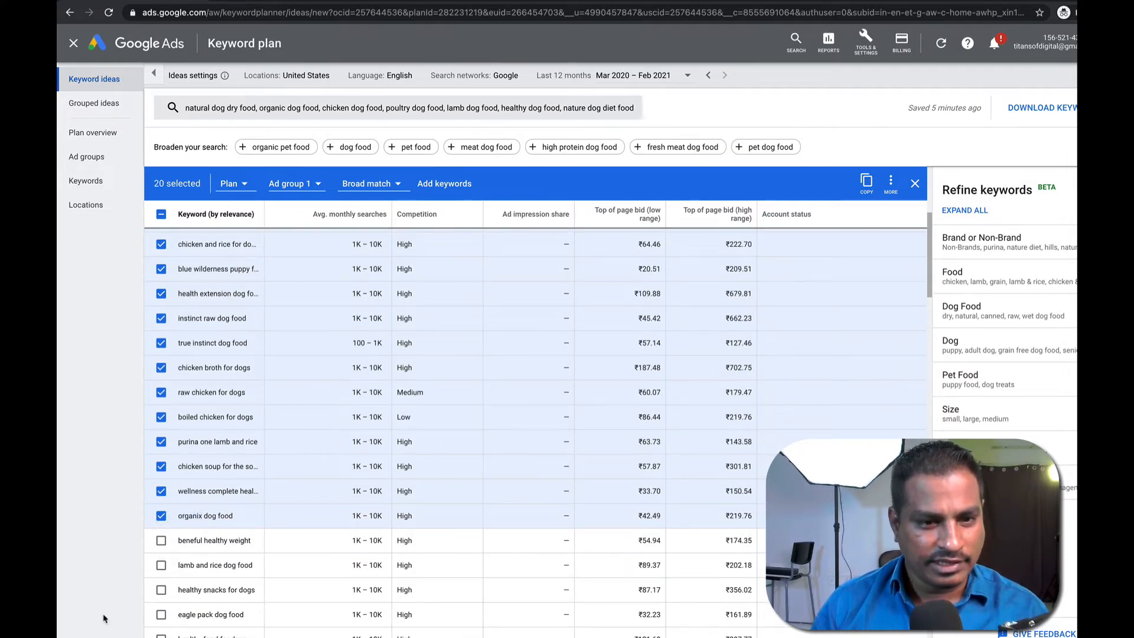
pyautogui.click(161, 565)
pyautogui.click(162, 589)
pyautogui.click(162, 541)
pyautogui.scroll(-3, 203, 597)
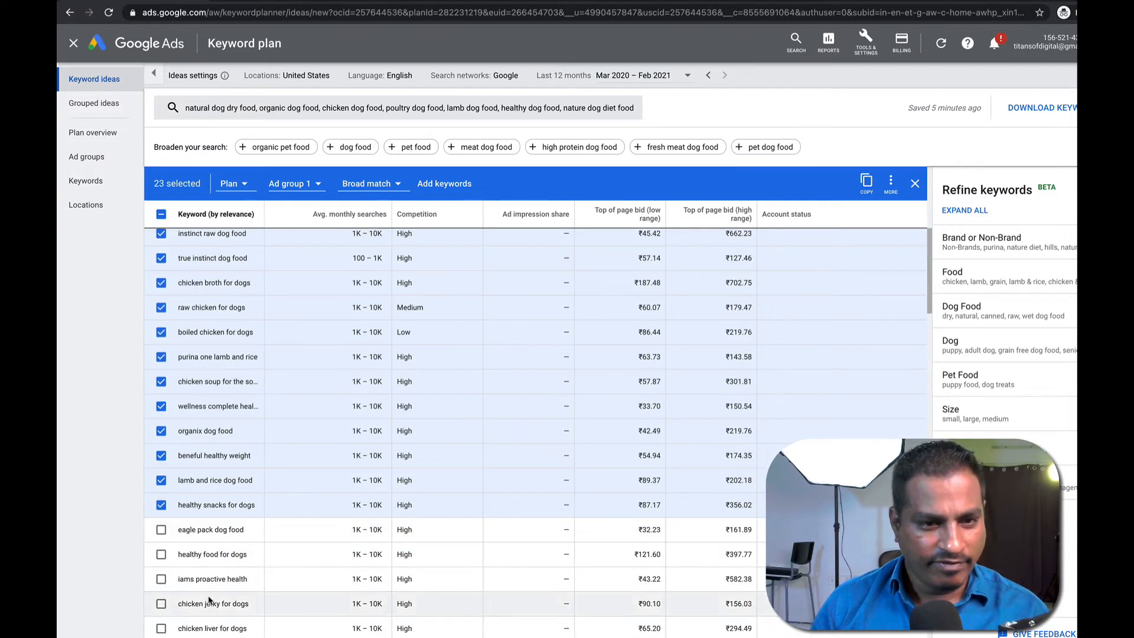
pyautogui.click(161, 458)
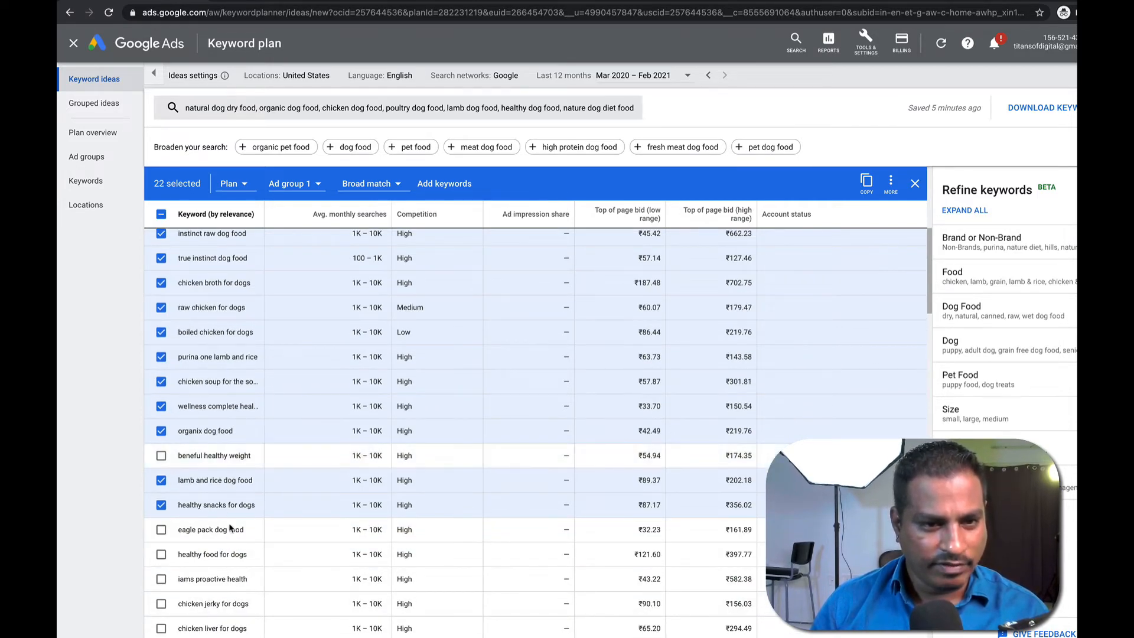
pyautogui.click(161, 554)
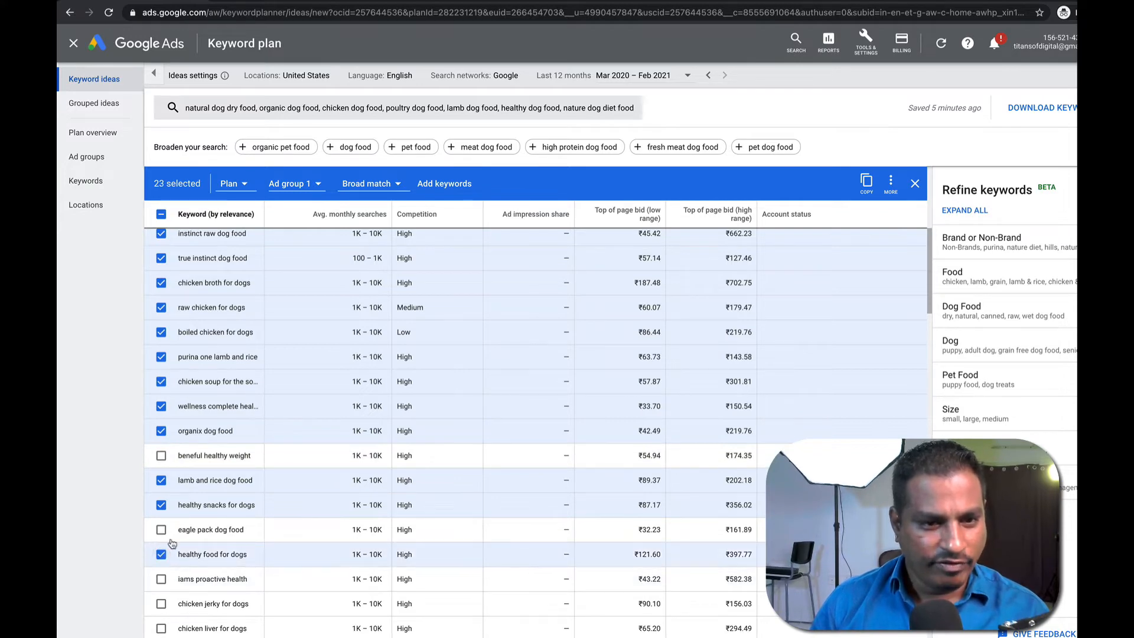
pyautogui.click(161, 530)
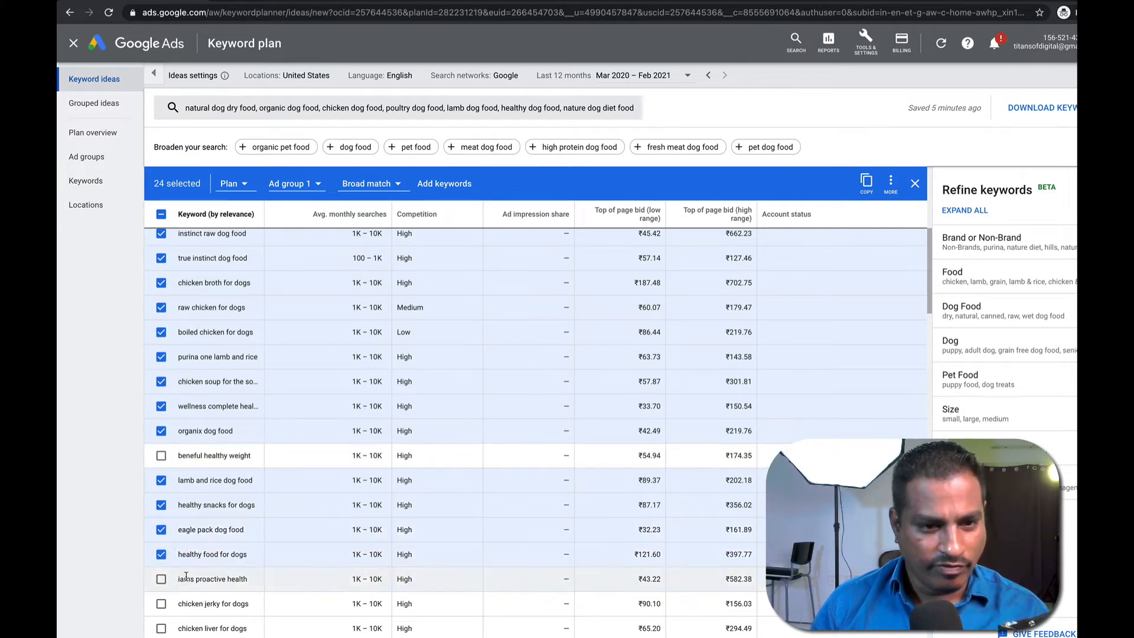
# Select iams proactive health, chicken jerky and chicken liver, drop chicken free, and add all 27 keywords.
pyautogui.scroll(-1, 186, 570)
pyautogui.click(162, 561)
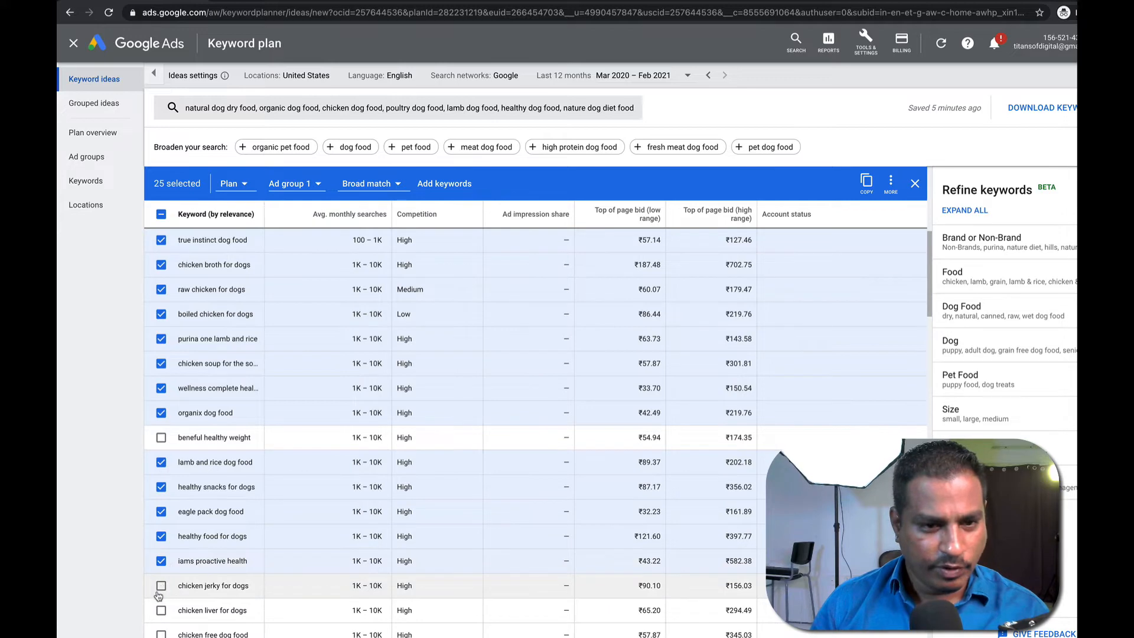
pyautogui.click(161, 585)
pyautogui.scroll(-3, 165, 561)
pyautogui.click(161, 528)
pyautogui.scroll(-1, 167, 540)
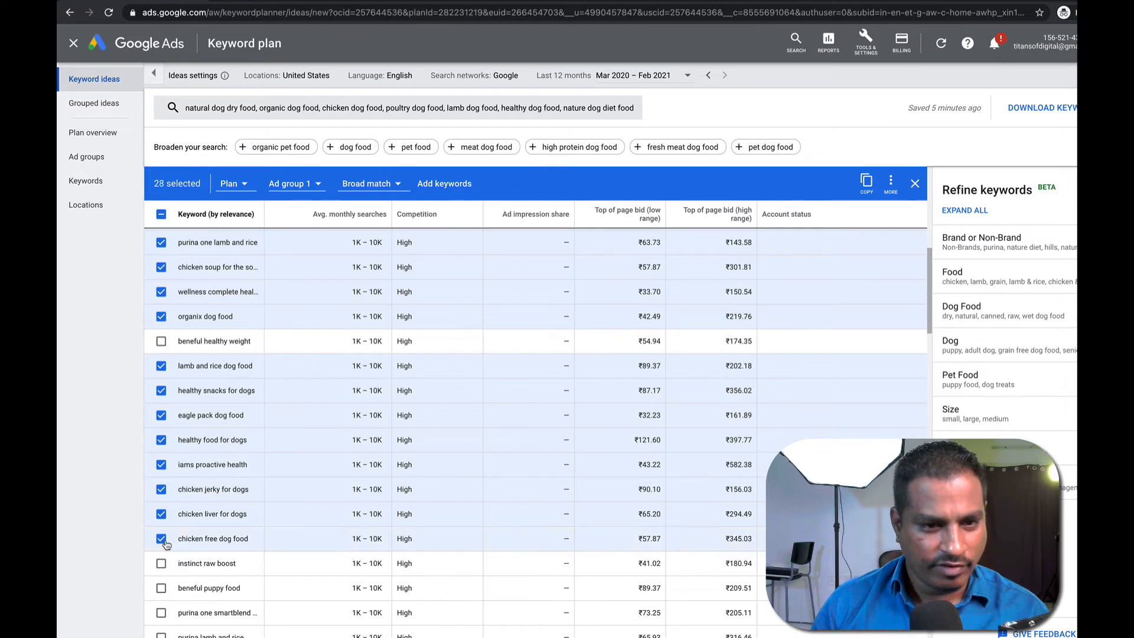
pyautogui.click(164, 541)
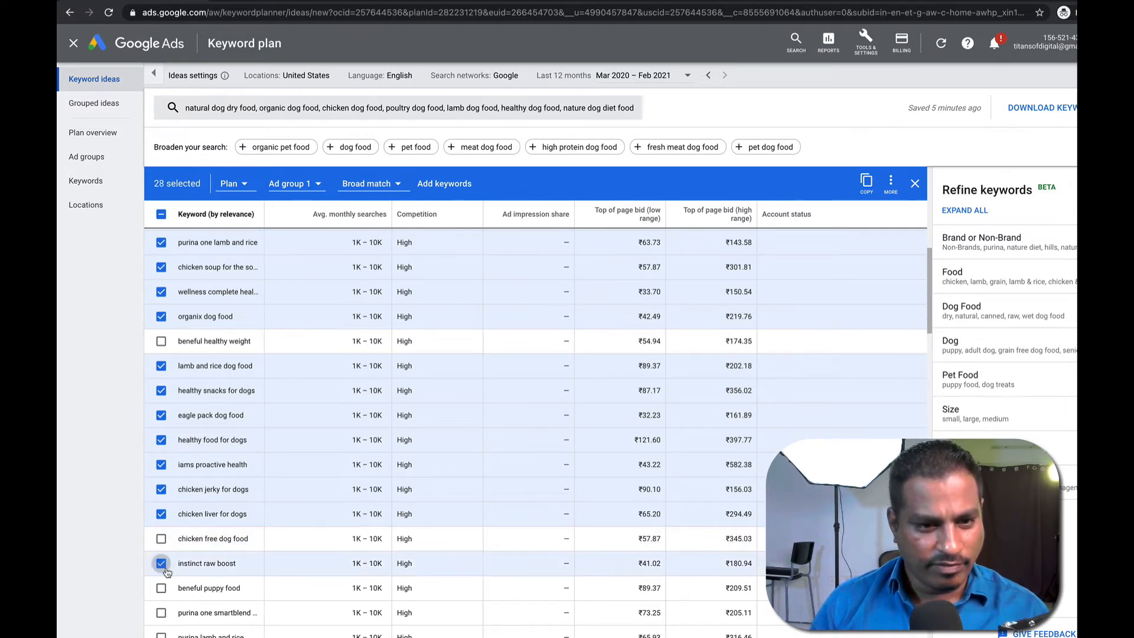
pyautogui.scroll(-2, 171, 573)
pyautogui.scroll(-10, 181, 575)
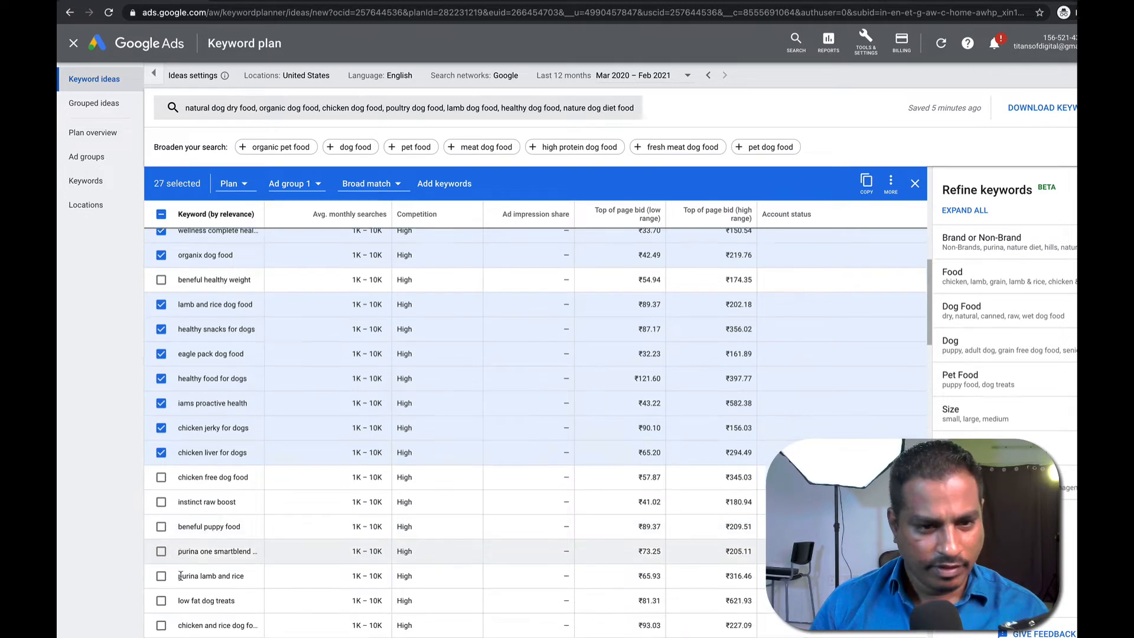
pyautogui.scroll(15, 183, 575)
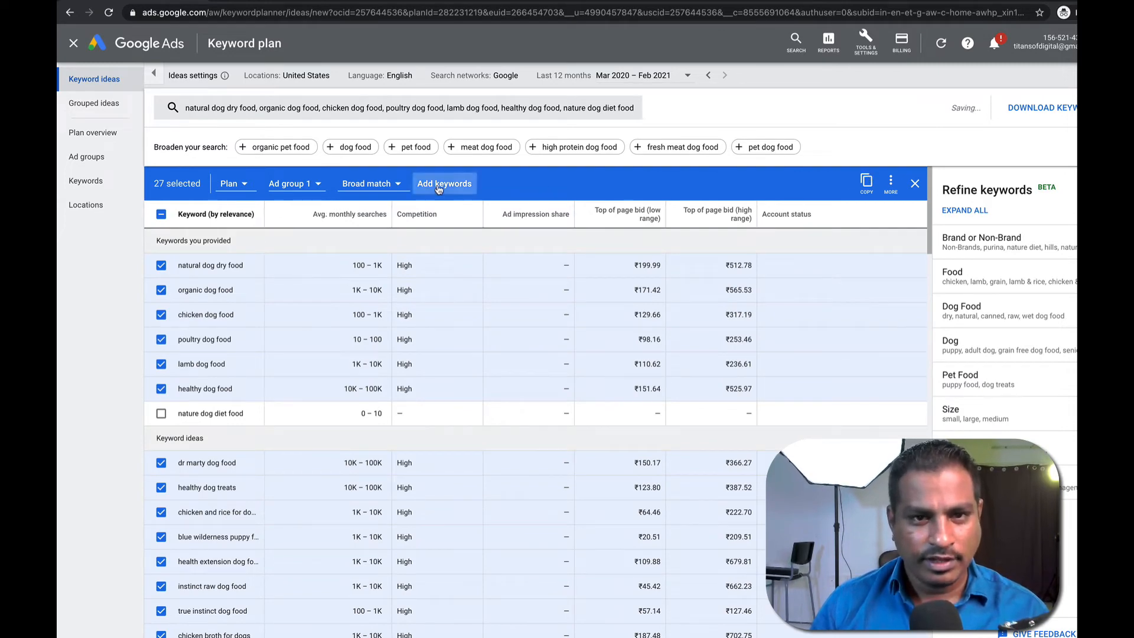
pyautogui.click(436, 188)
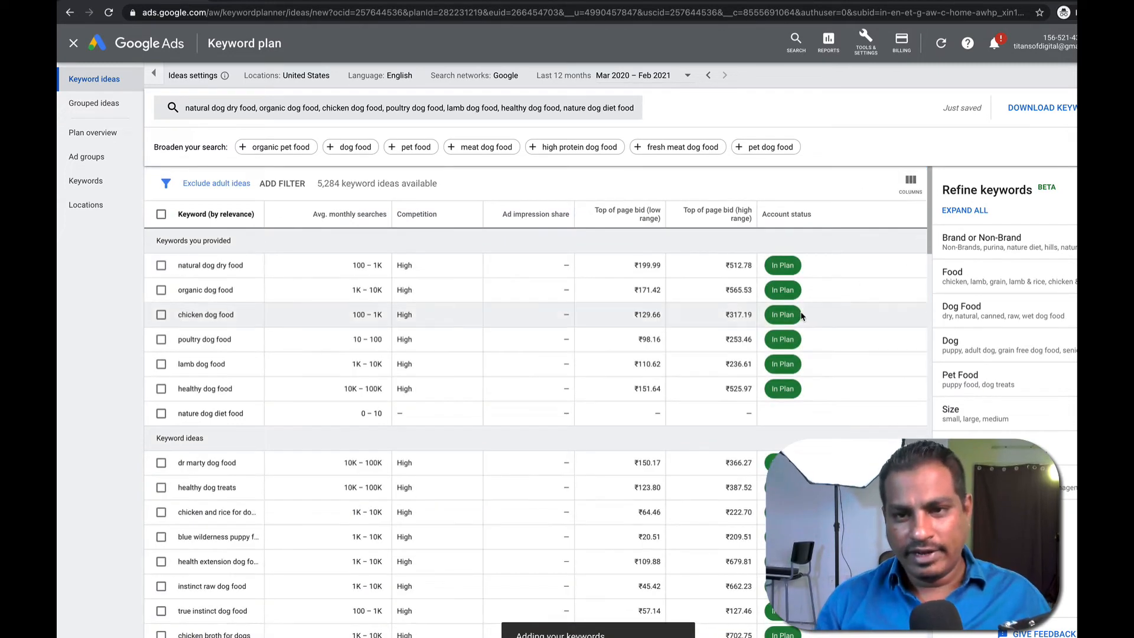
# Select acana lamb and apple, healthy puppy food and best healthy dog food, then add them to the plan.
pyautogui.scroll(-20, 462, 524)
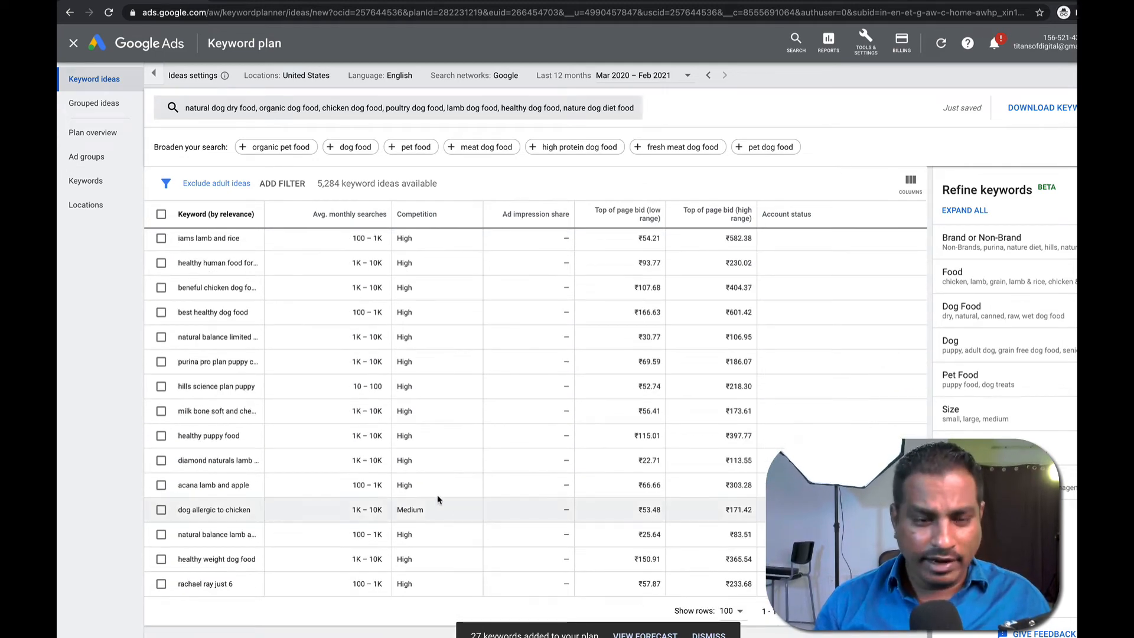
pyautogui.moveTo(178, 510); pyautogui.dragTo(248, 512)
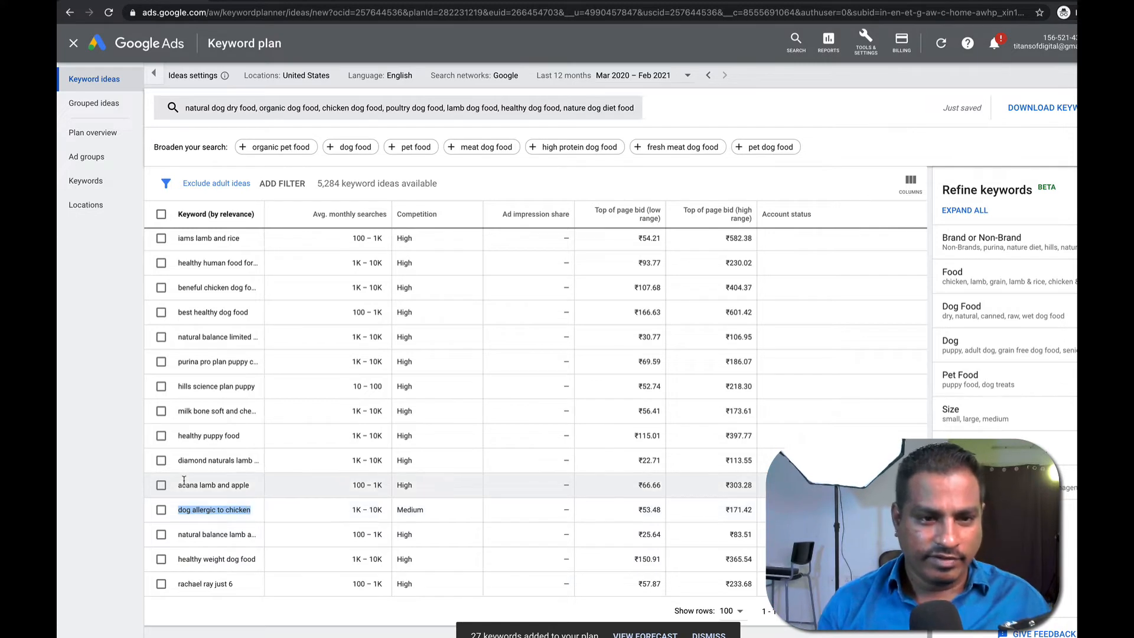
pyautogui.click(161, 486)
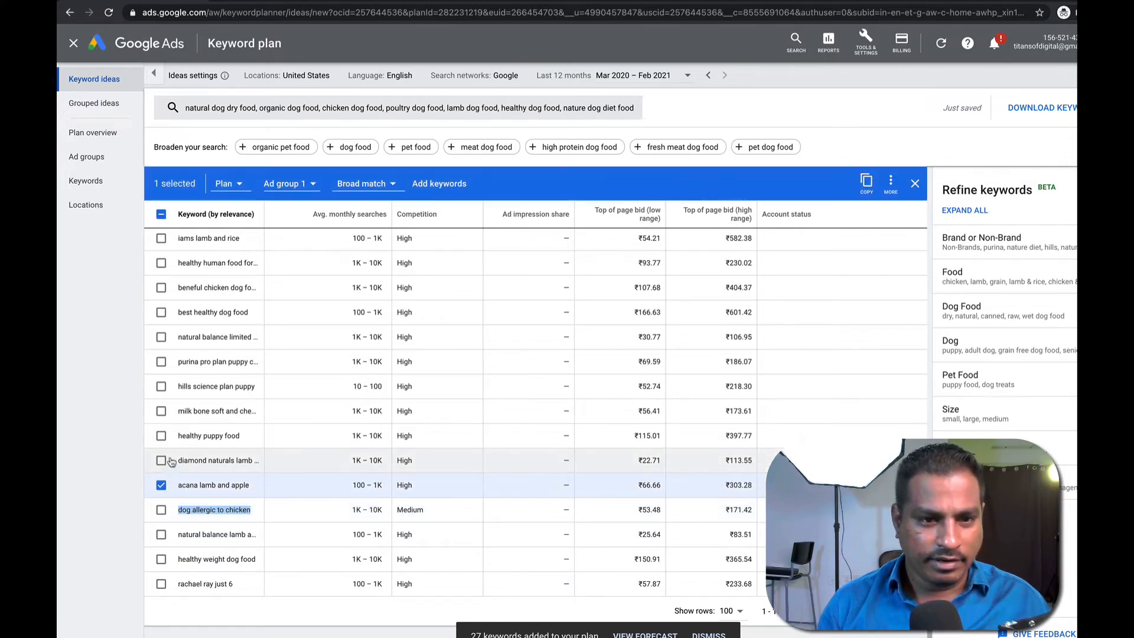
pyautogui.click(161, 435)
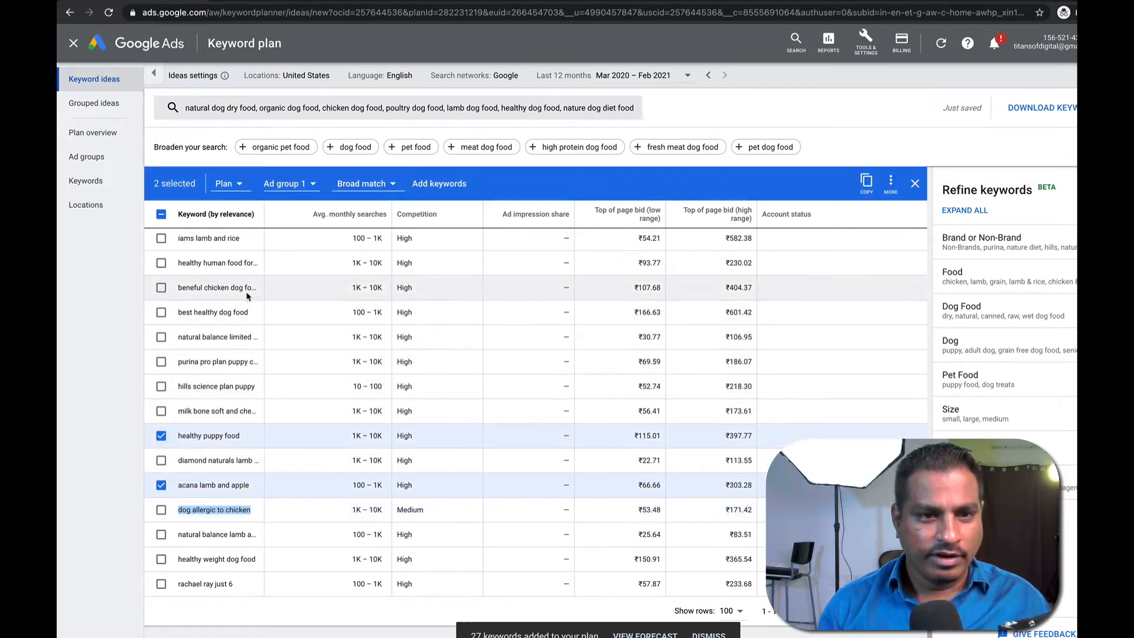
pyautogui.click(161, 312)
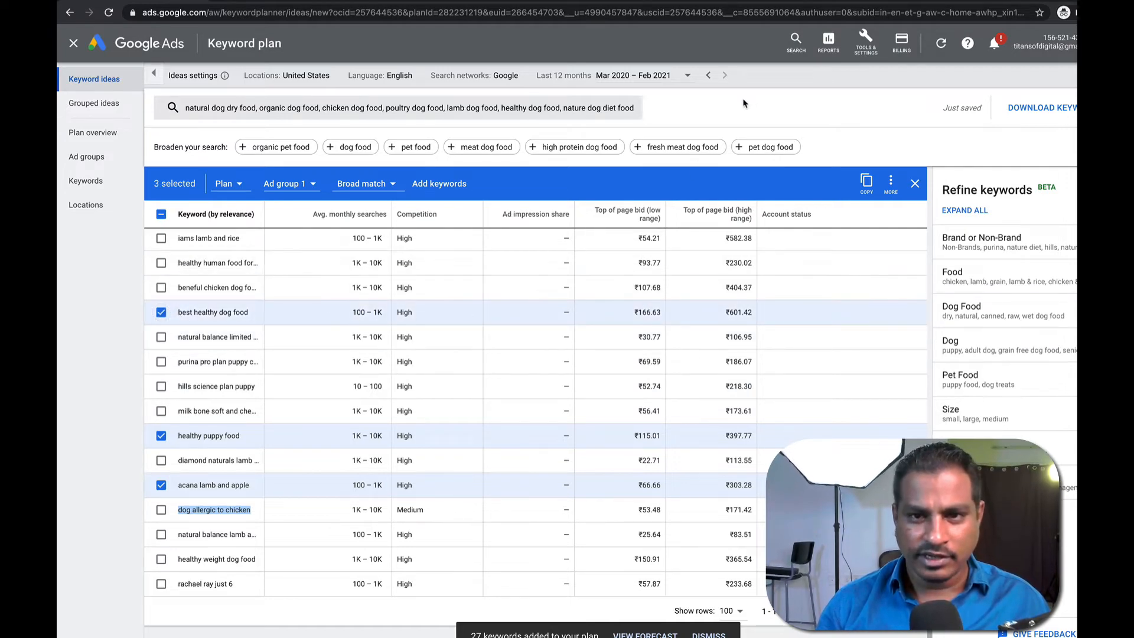
pyautogui.click(439, 183)
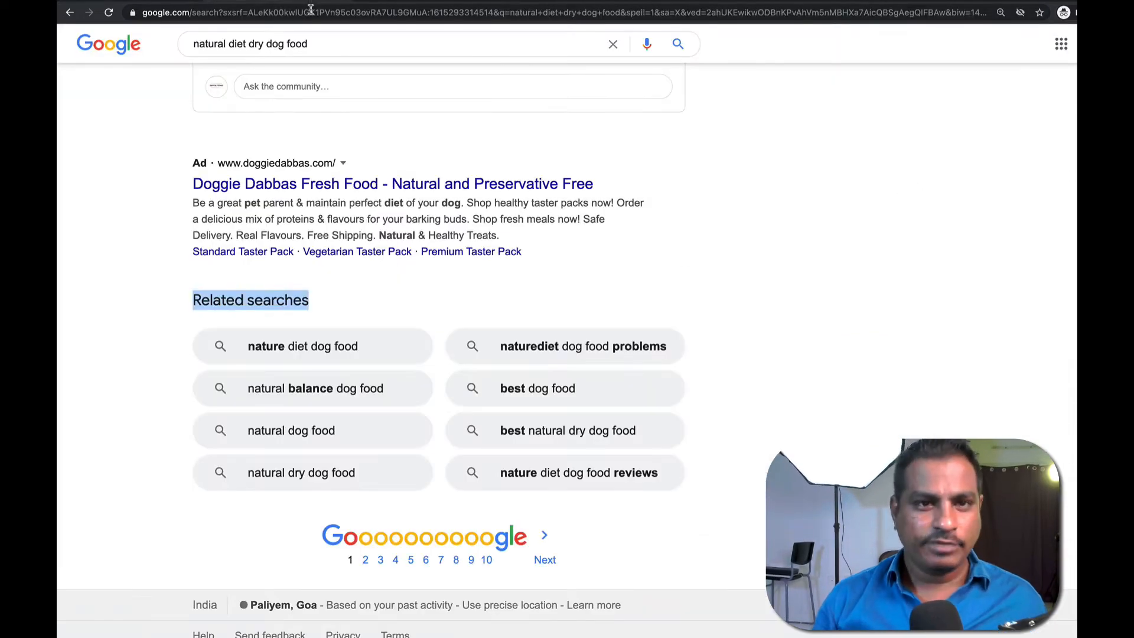
# Go to YouTube and search for 'natural dog dry food'.
pyautogui.click(311, 10)
pyautogui.write('youtube')
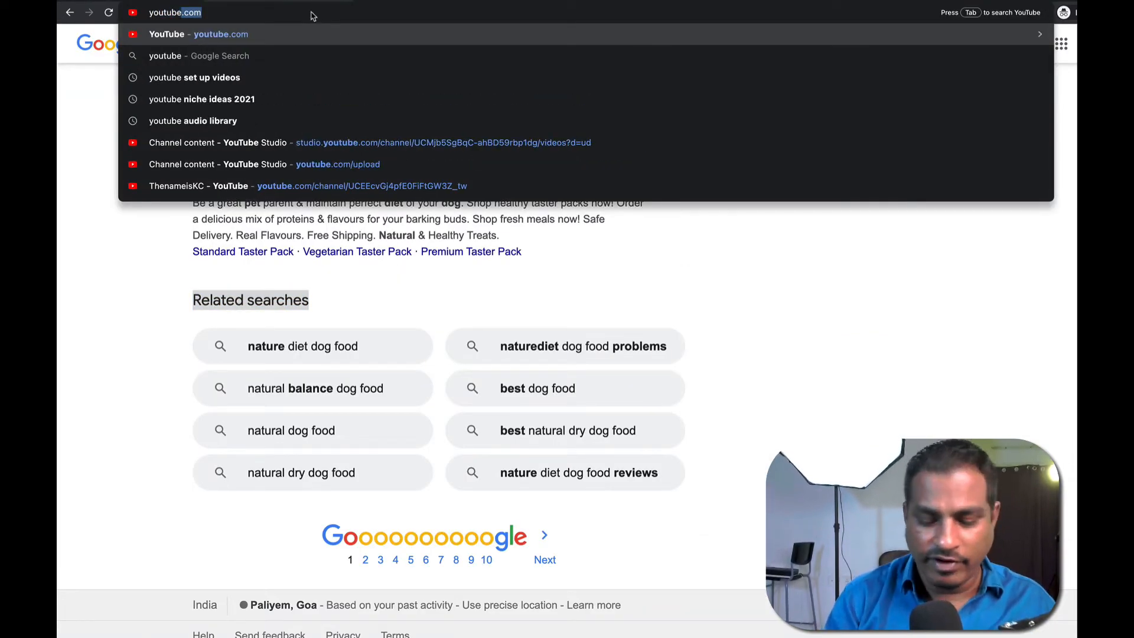
pyautogui.press('Return')
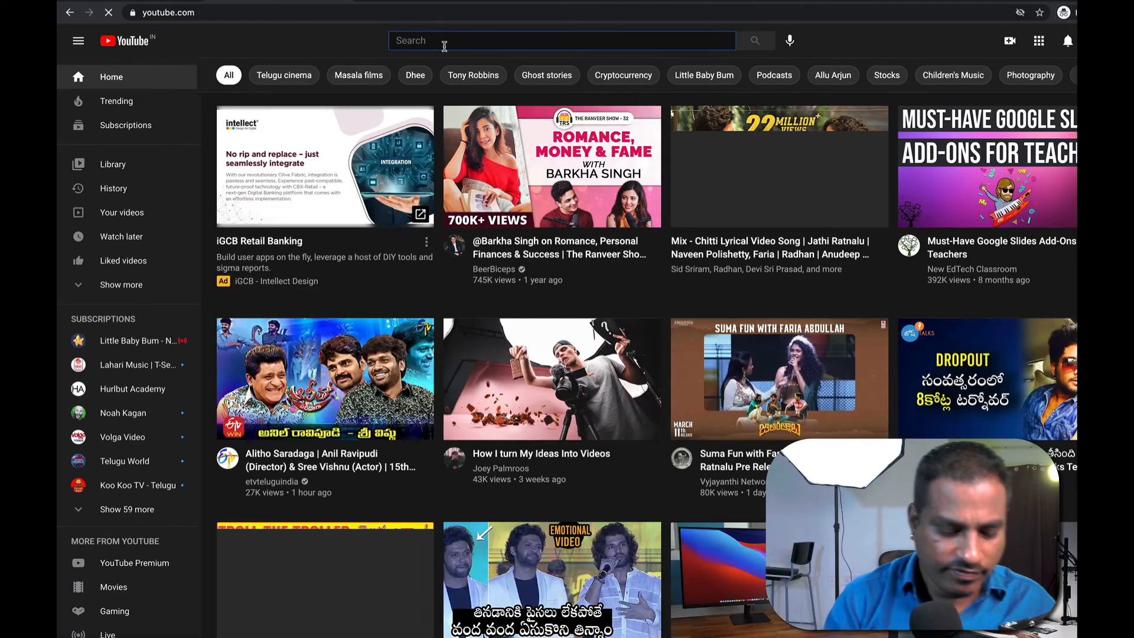
pyautogui.click(443, 42)
pyautogui.write('natural dog dry food')
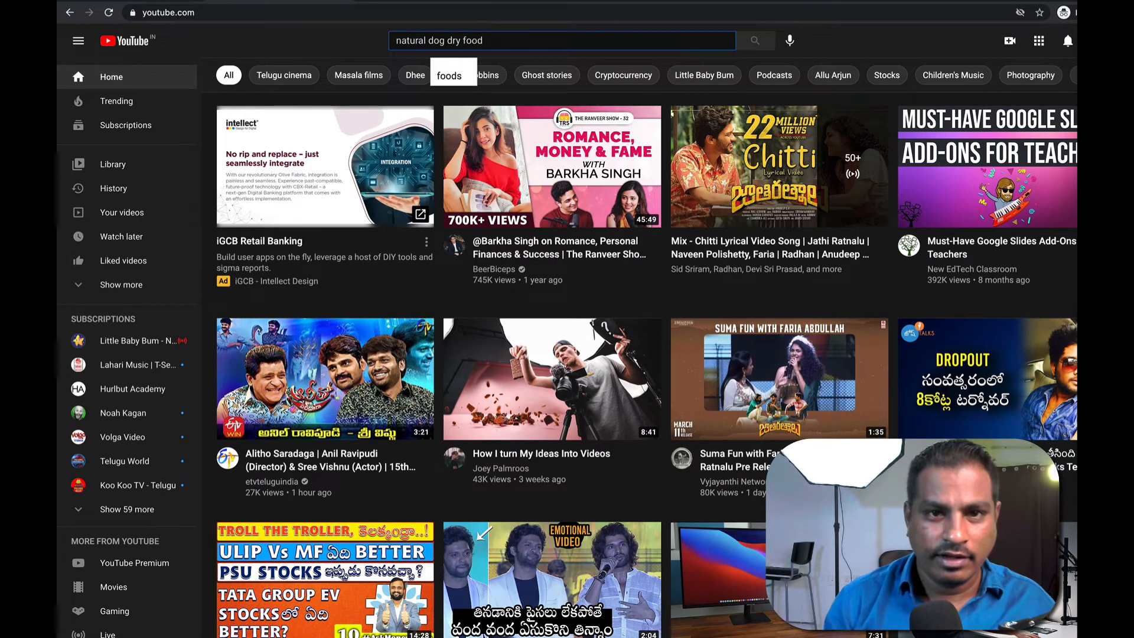
pyautogui.press('Return')
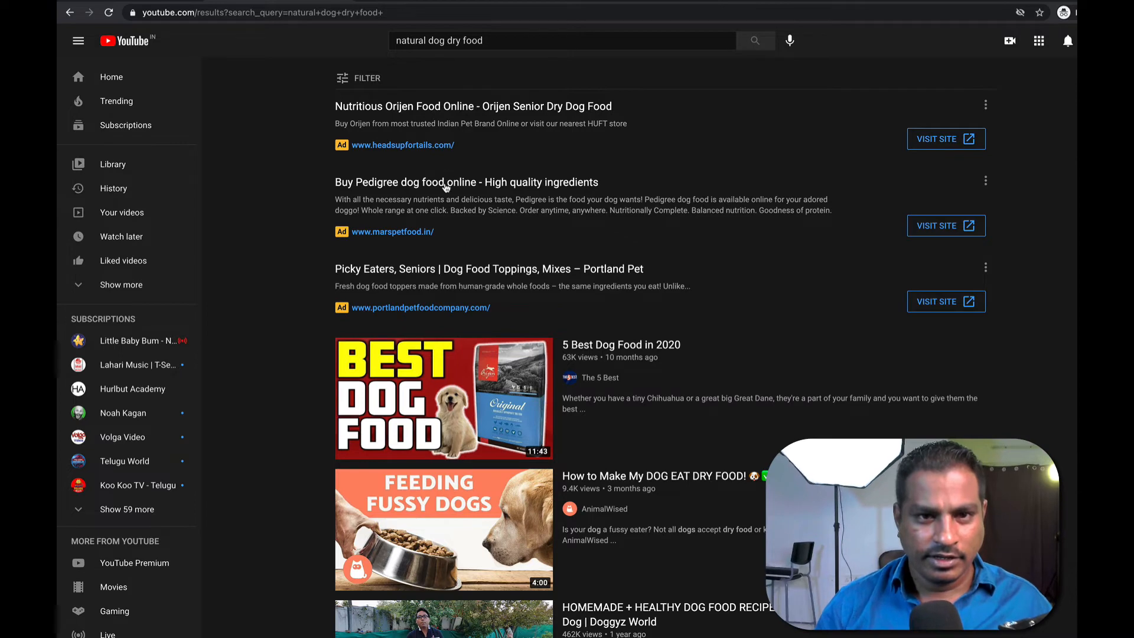
# Check the Portland Pet and Orijen ads, then bring up the search box's dog food suggestions.
pyautogui.rightClick(449, 274)
pyautogui.click(296, 278)
pyautogui.click(390, 276)
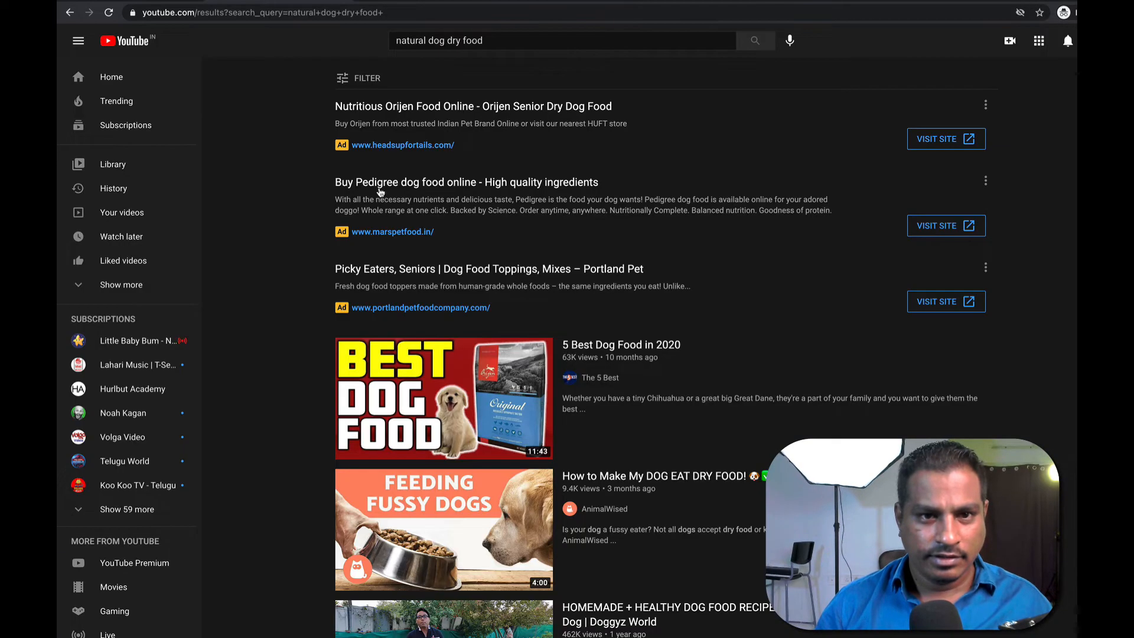
pyautogui.click(380, 191)
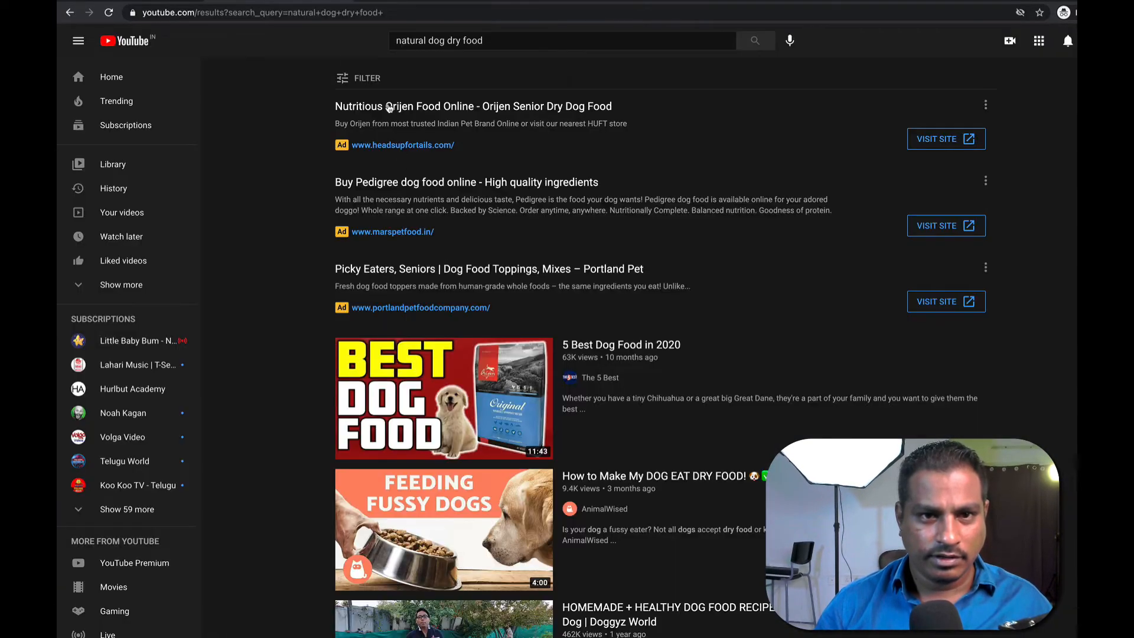
pyautogui.click(389, 107)
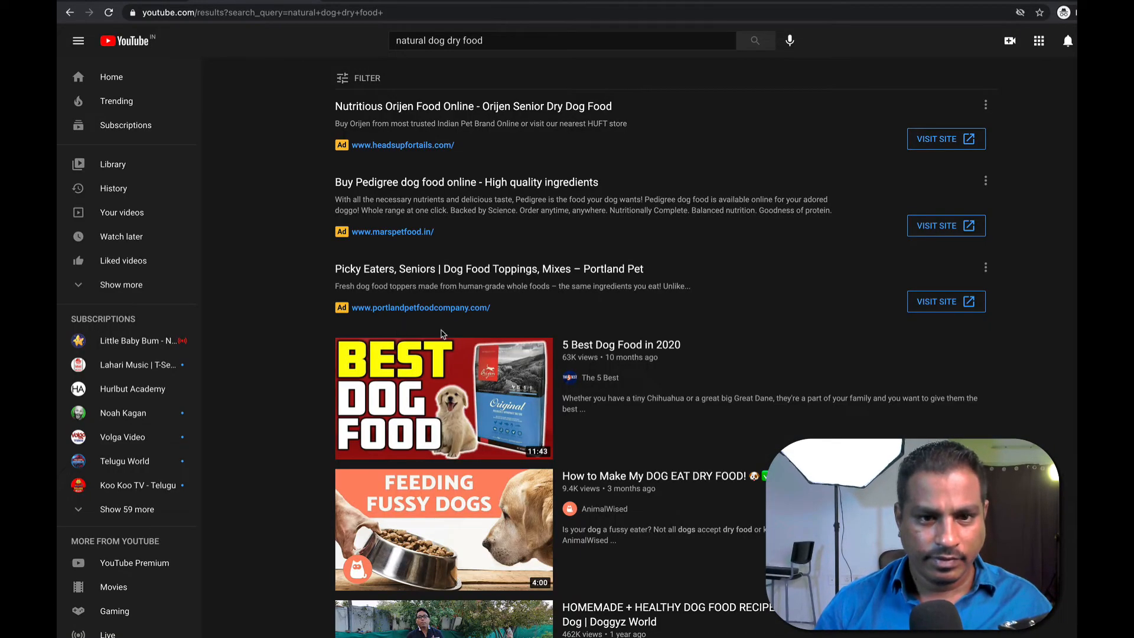
pyautogui.scroll(-10, 464, 325)
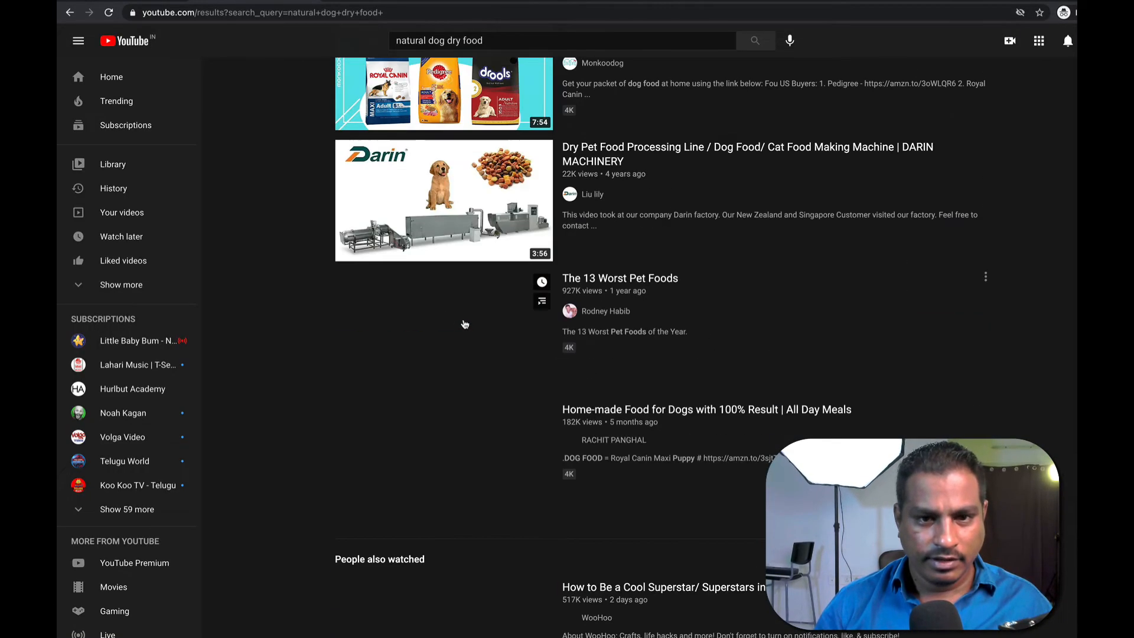
pyautogui.scroll(-10, 464, 326)
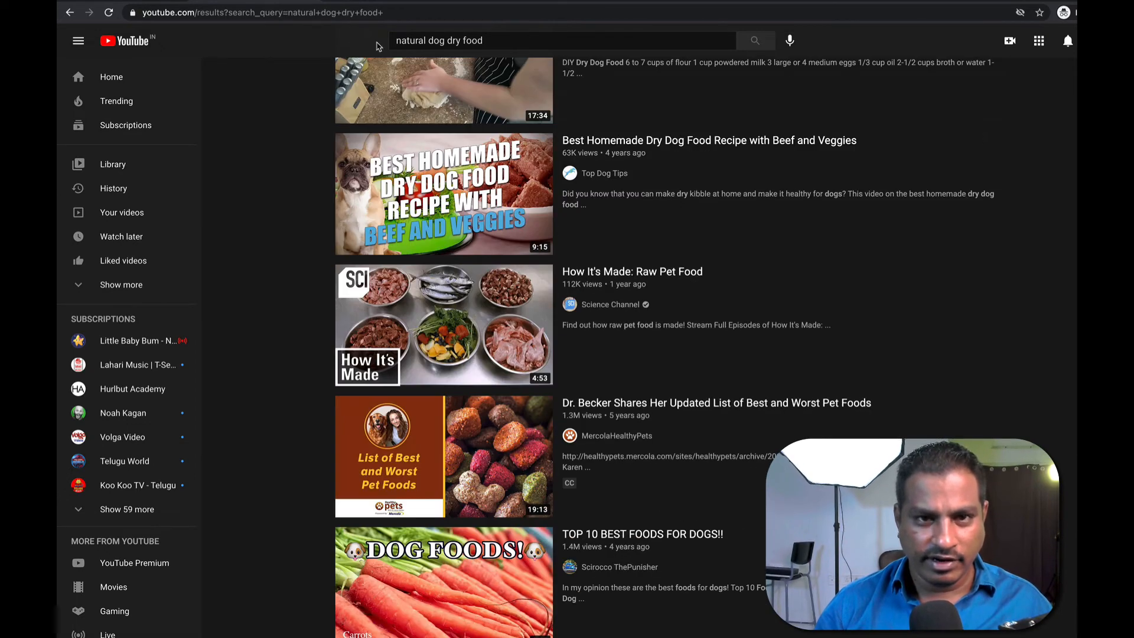
pyautogui.click(521, 40)
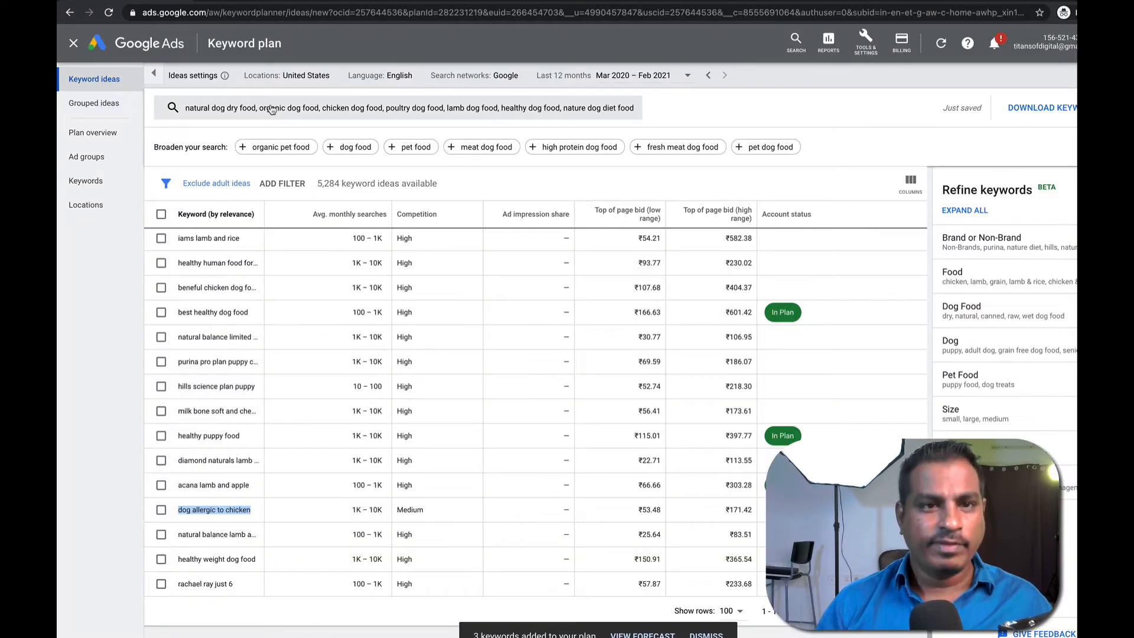
# Clear all seeds, enter 'dog food reviews' and 'dog dry food reviews', and get new ideas.
pyautogui.click(272, 109)
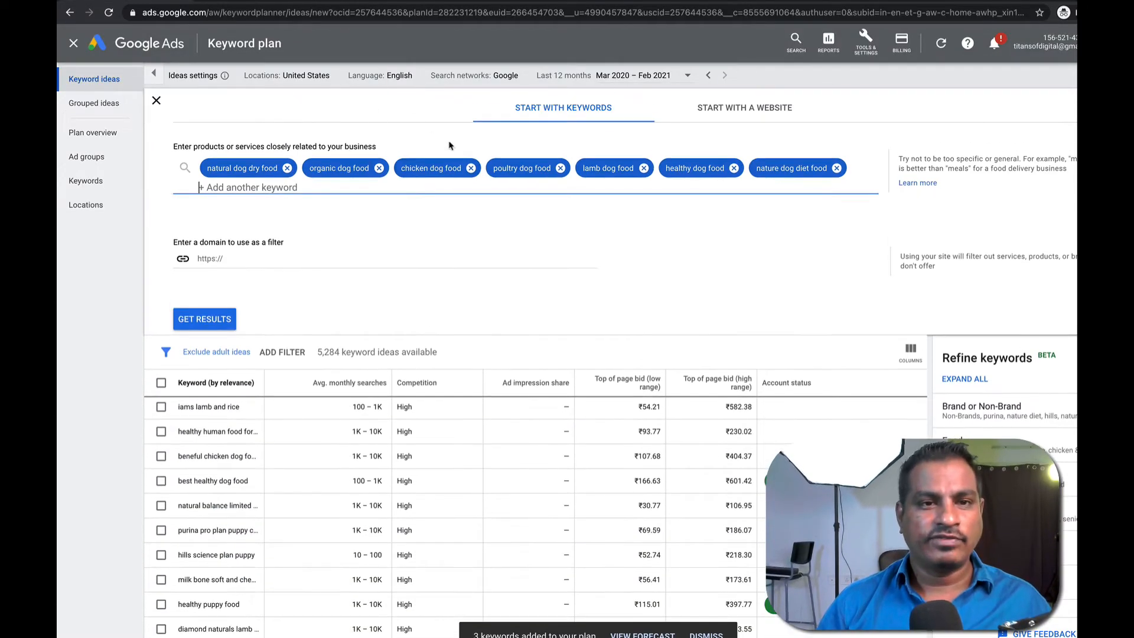
pyautogui.write('d')
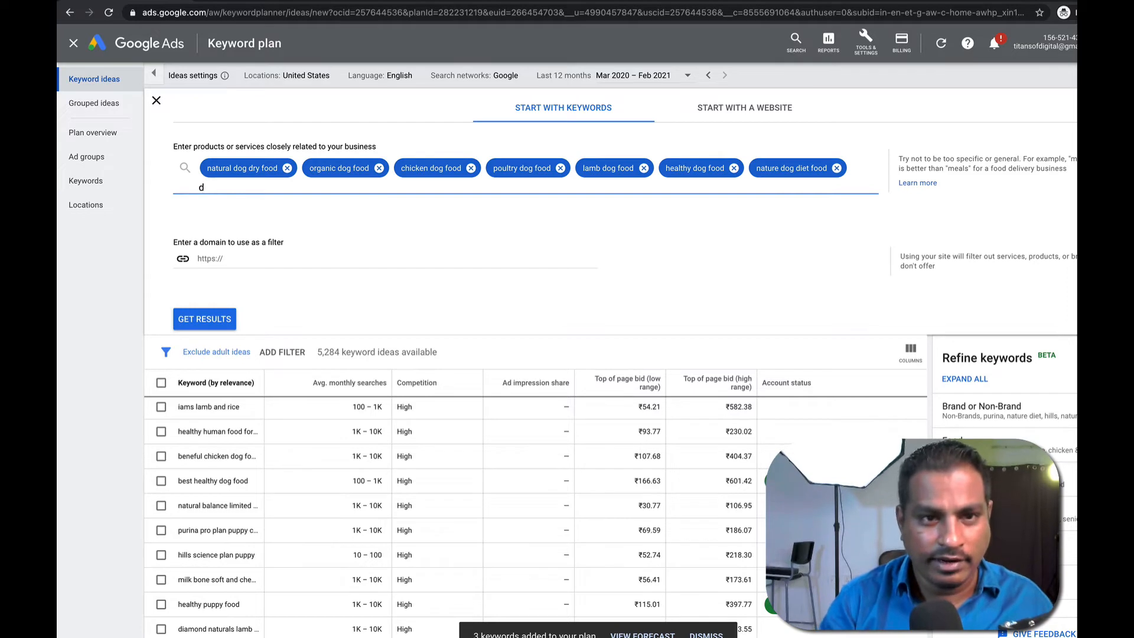
pyautogui.press('BackSpace')
pyautogui.press('BackSpace')
pyautogui.press('BackSpace')
pyautogui.press('BackSpace')
pyautogui.press('BackSpace')
pyautogui.press('BackSpace')
pyautogui.press('BackSpace')
pyautogui.press('BackSpace')
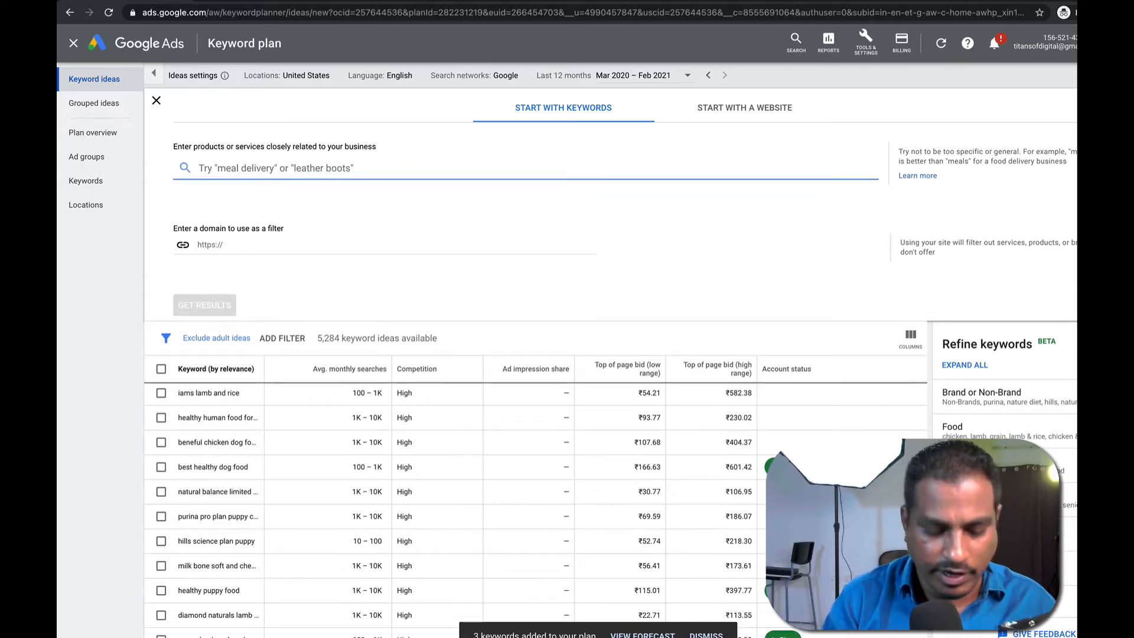
pyautogui.write('dog food ')
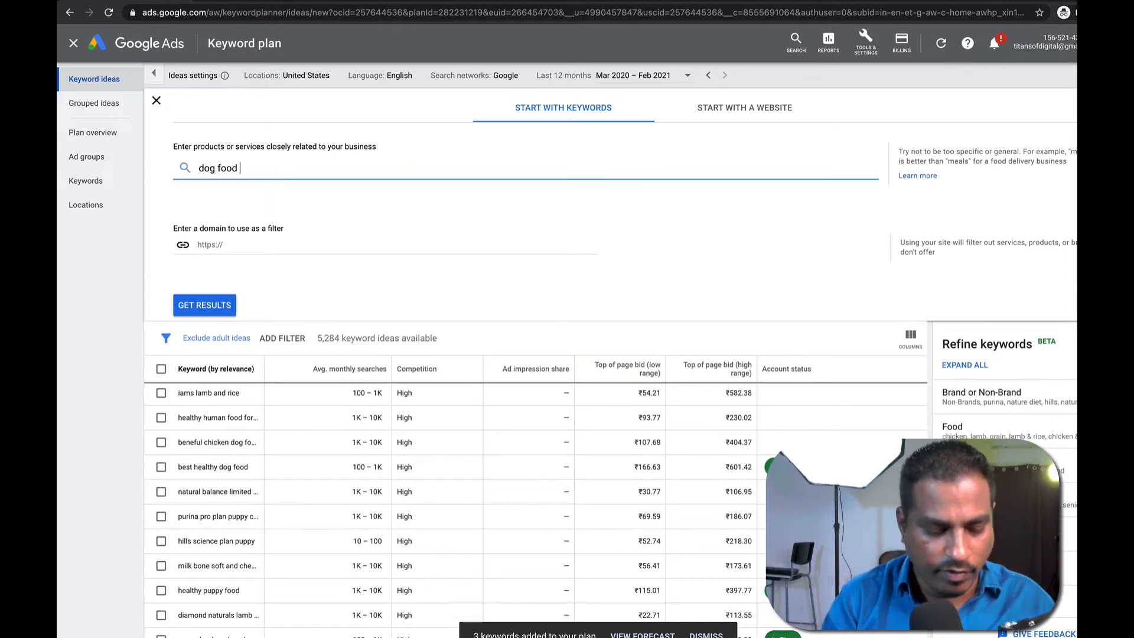
pyautogui.write('reviews,d')
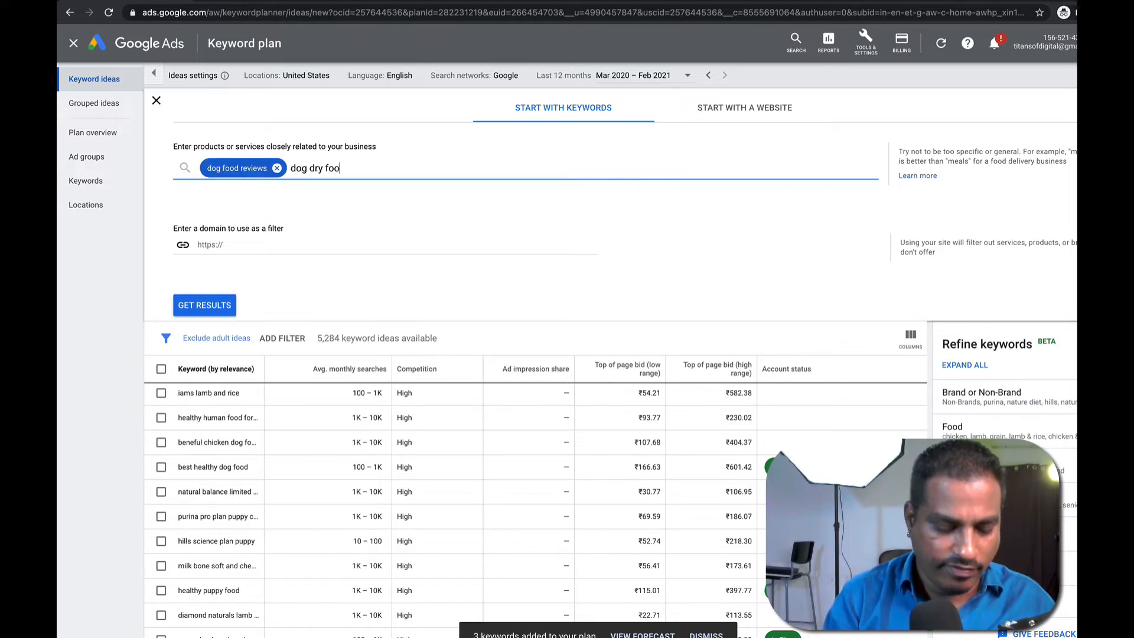
pyautogui.write('og dry food reviews,')
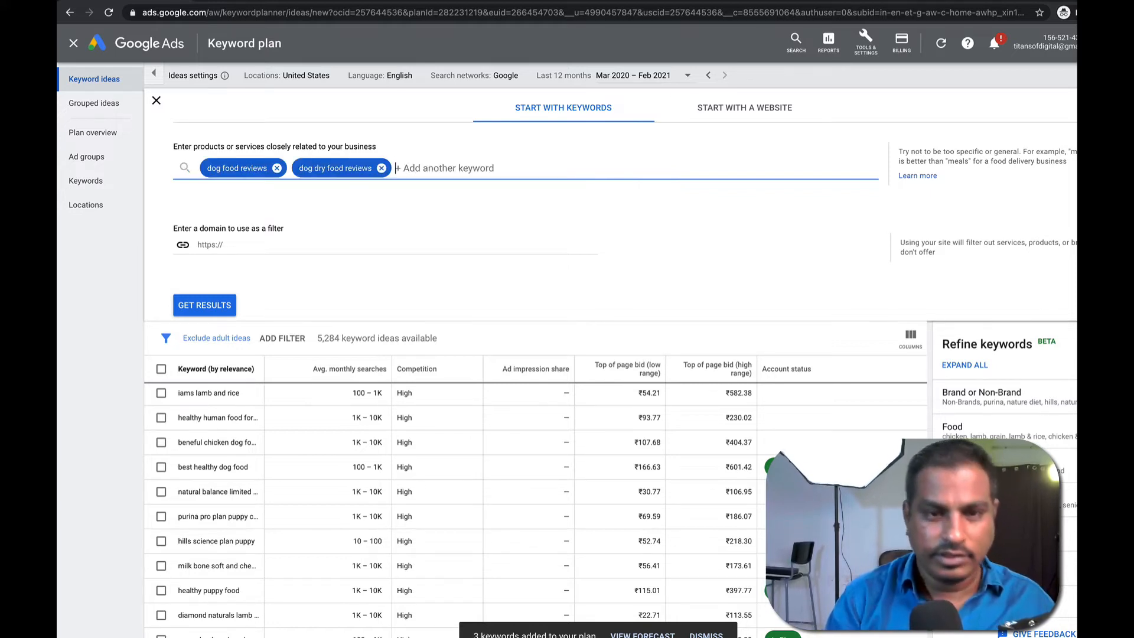
pyautogui.click(205, 306)
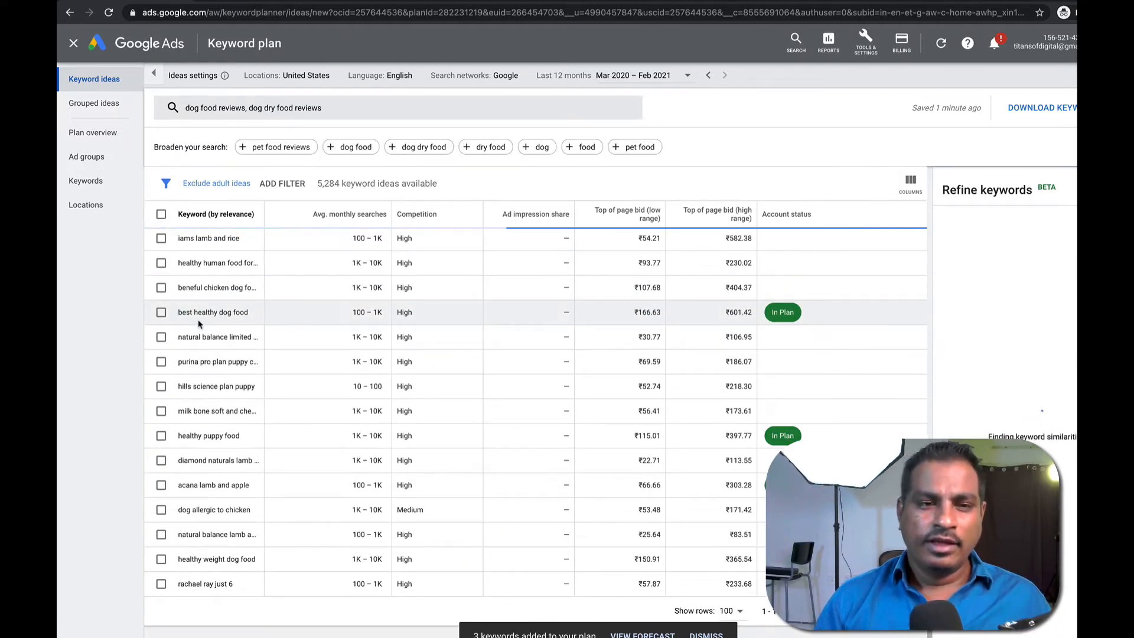
# Tick dog food reviews, dog dry food reviews, top rated dog food and nutro dog food reviews, then add all four.
pyautogui.scroll(10, 220, 326)
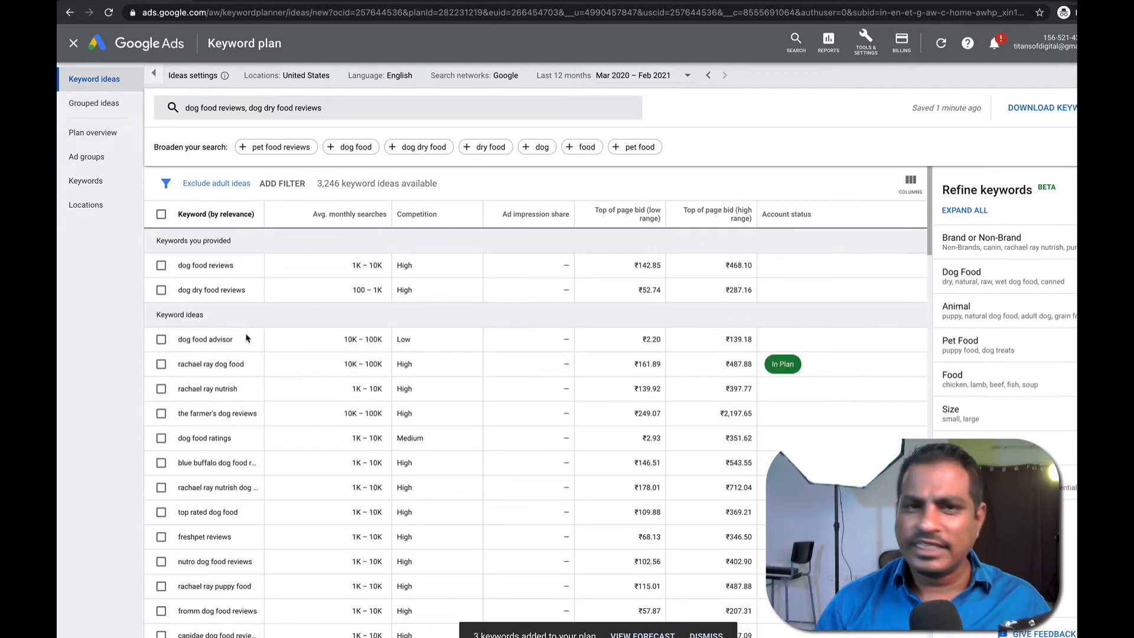
pyautogui.click(166, 271)
pyautogui.click(165, 295)
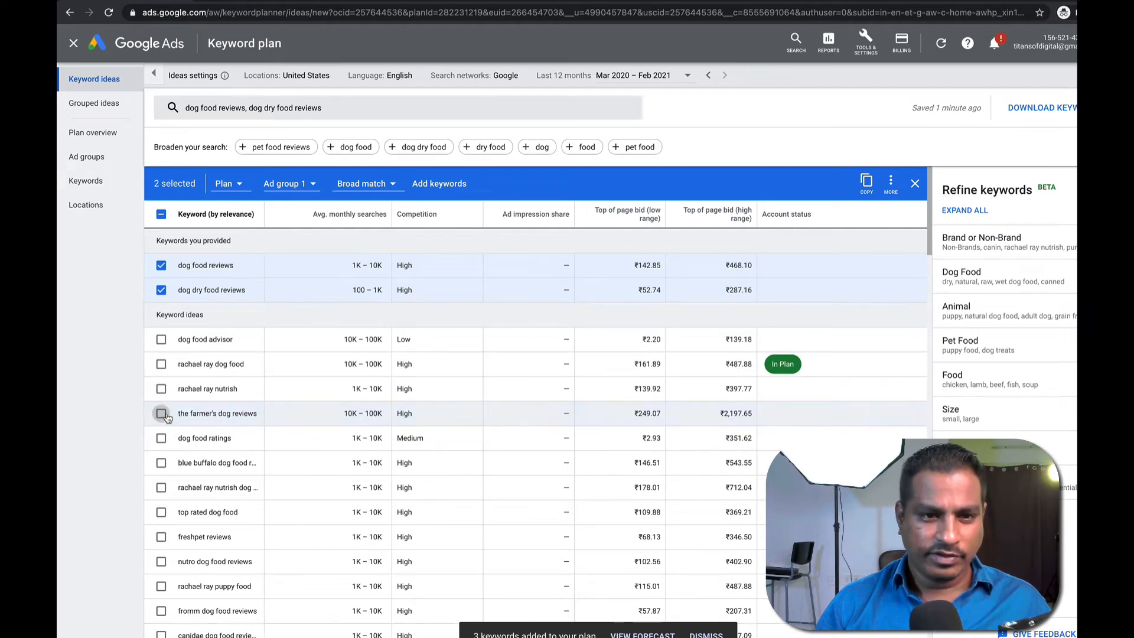
pyautogui.scroll(-1, 189, 411)
pyautogui.scroll(1, 207, 406)
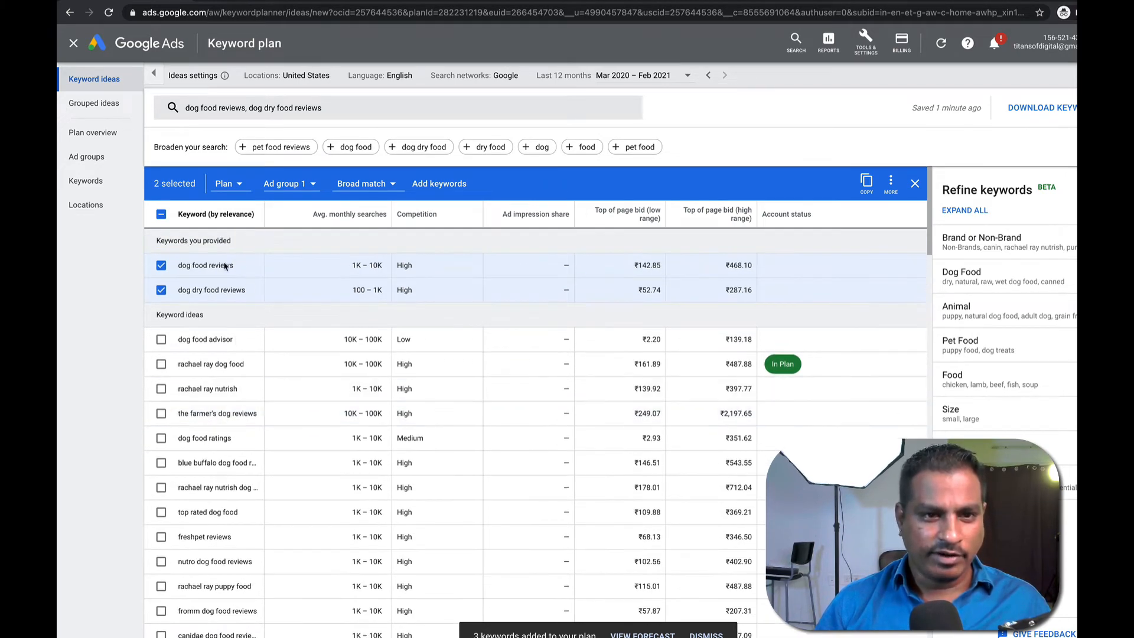
pyautogui.click(161, 512)
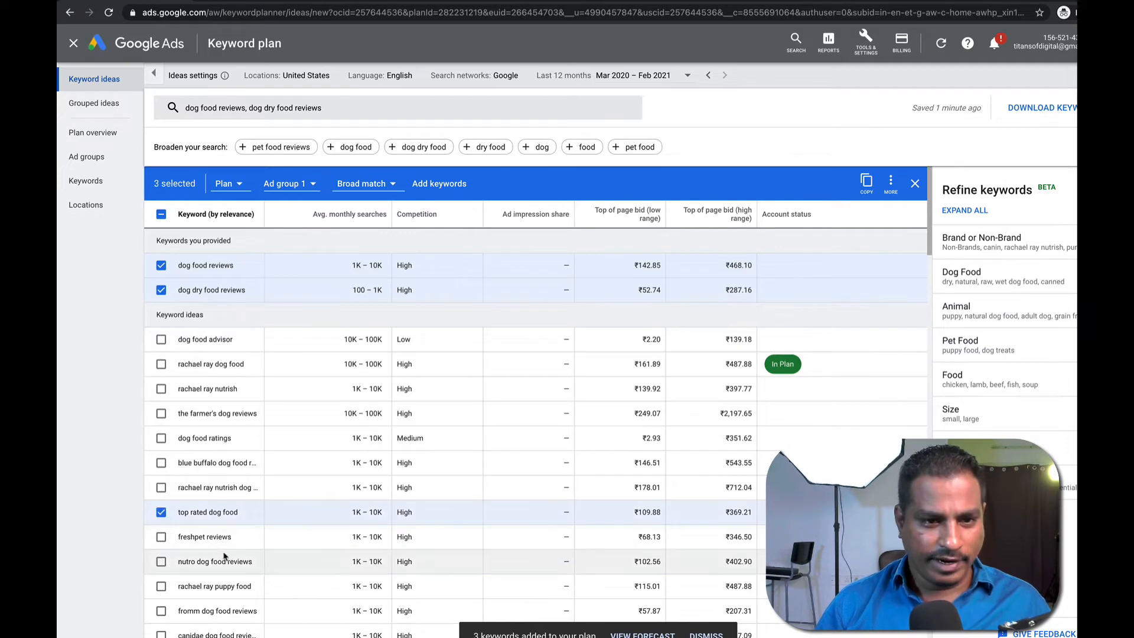
pyautogui.click(163, 562)
pyautogui.scroll(-2, 216, 527)
pyautogui.scroll(-3, 215, 513)
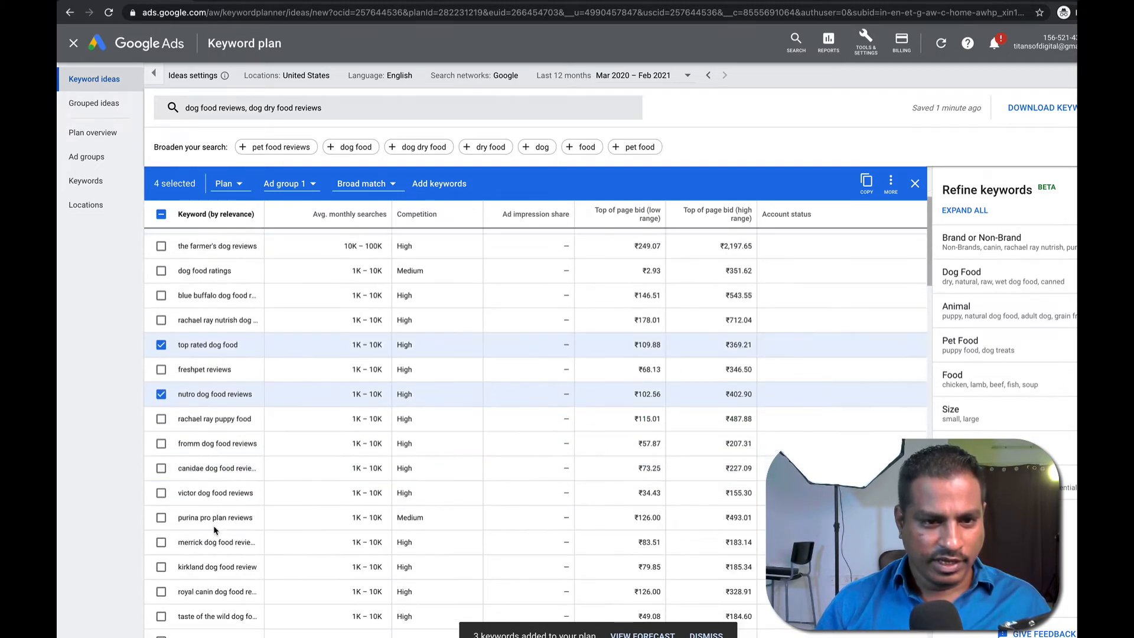
pyautogui.scroll(4, 213, 509)
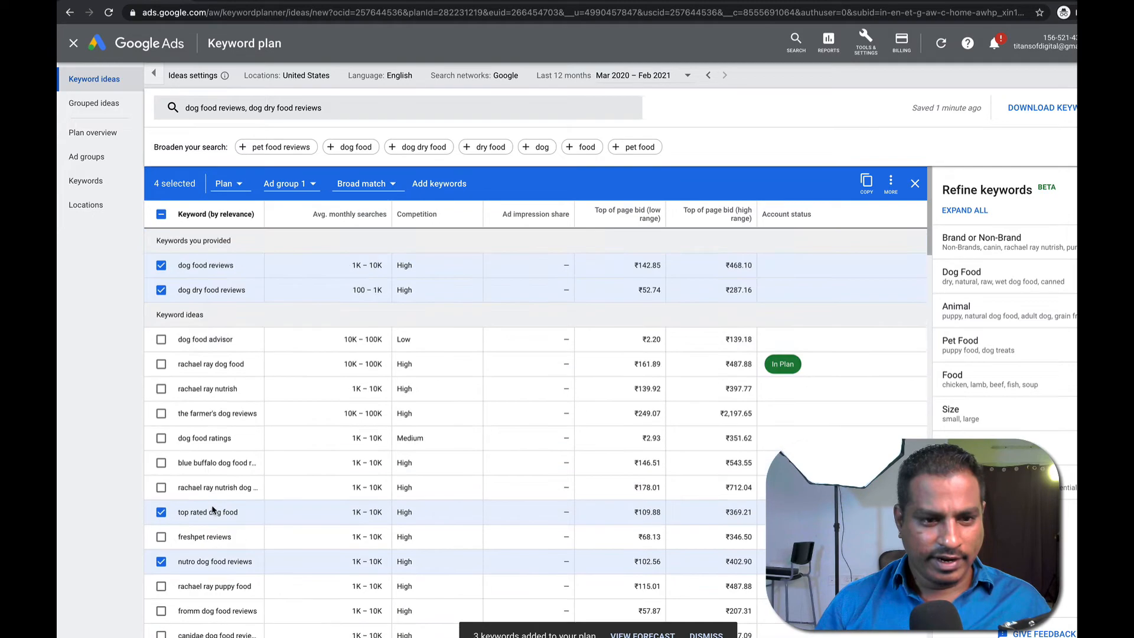
pyautogui.click(440, 184)
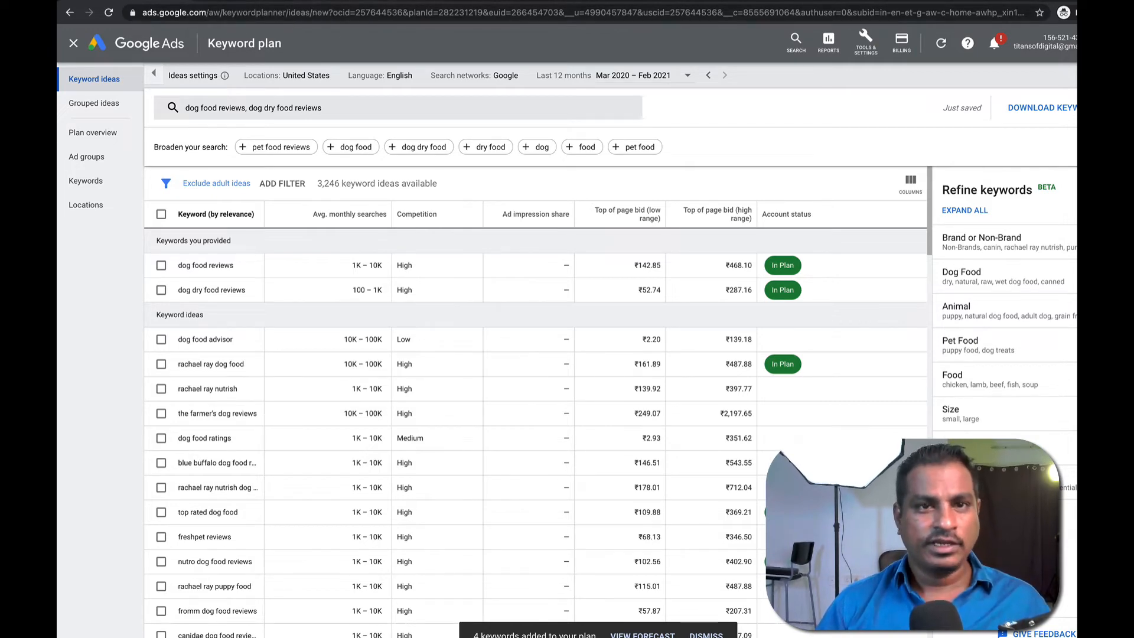
pyautogui.hotkey('ctrl', 'Tab')
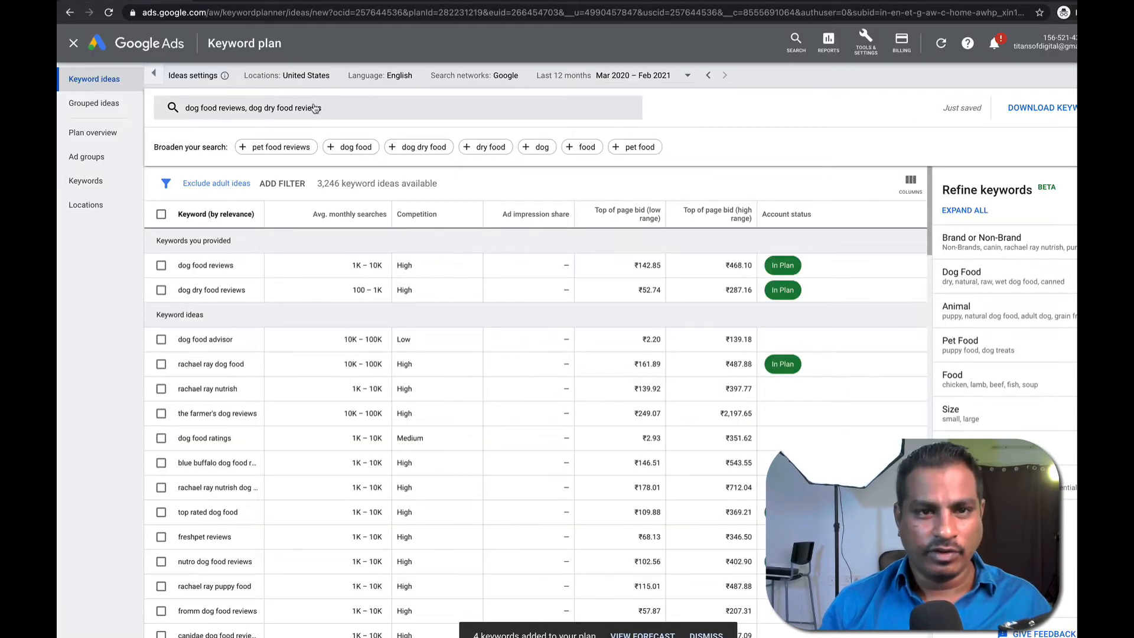
pyautogui.click(314, 108)
# Replace the previous seed keywords with 'dog food treats' and fetch its keyword ideas.
pyautogui.press('BackSpace')
pyautogui.press('BackSpace')
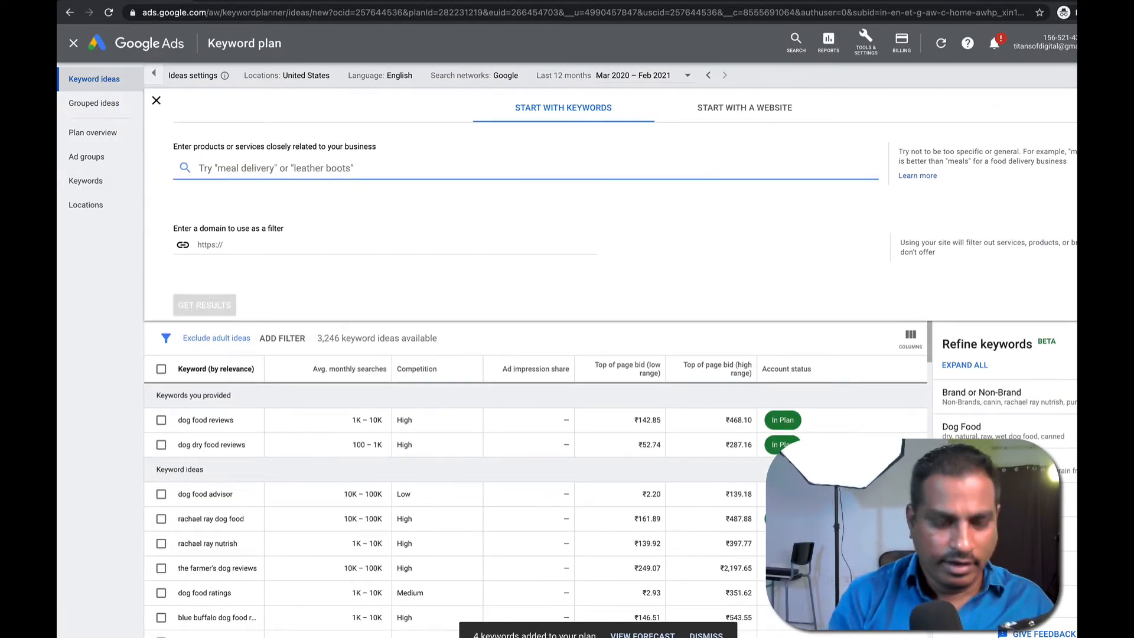
pyautogui.write('dog food treta')
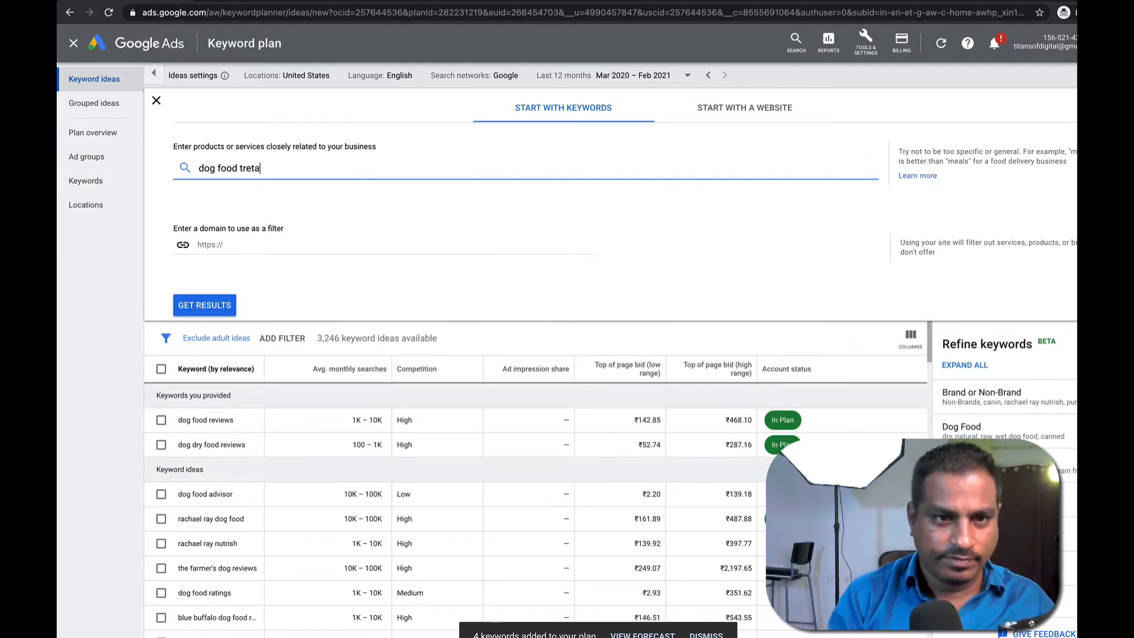
pyautogui.press('Return')
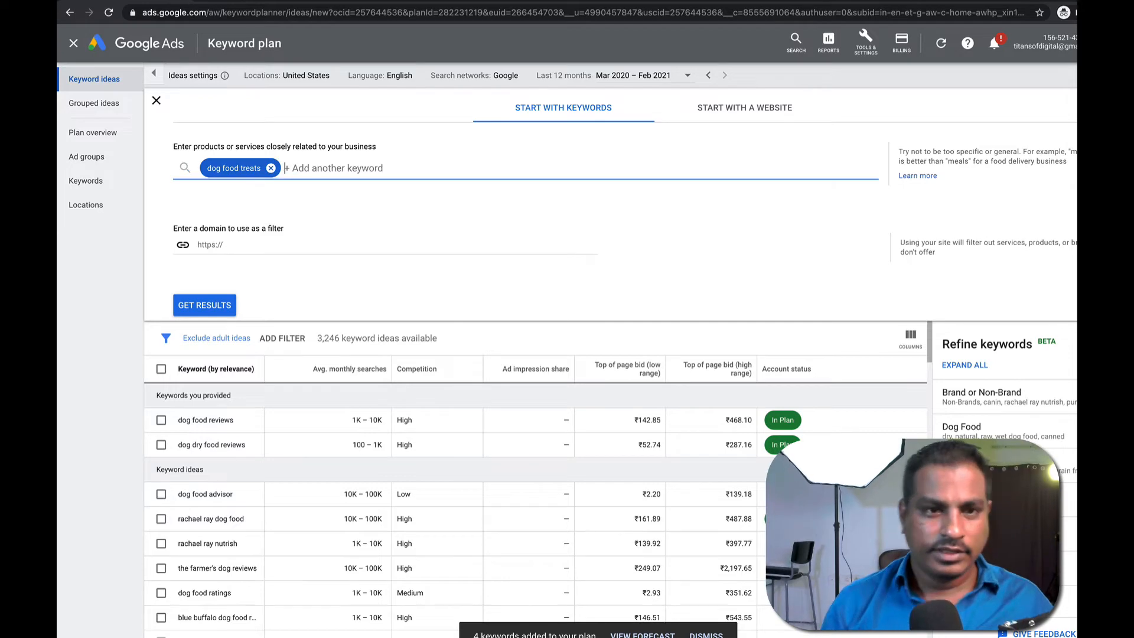
pyautogui.click(220, 304)
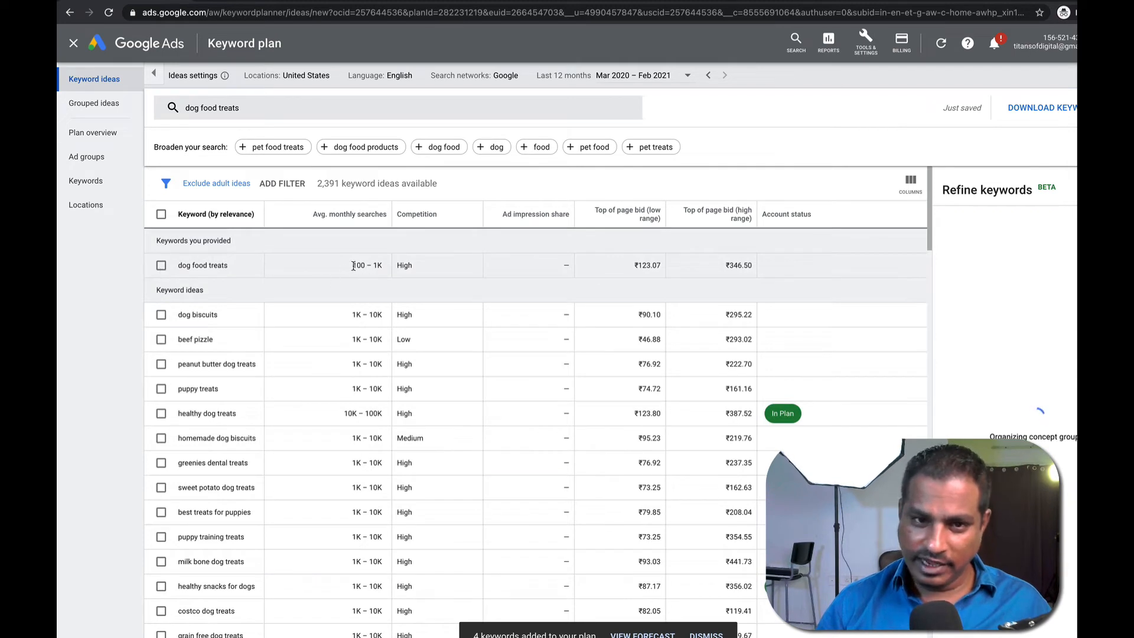
# Add seven treat ideas, including dog biscuits, beef pizzle, puppy treats and healthy dog treats, to the plan.
pyautogui.moveTo(349, 265); pyautogui.dragTo(388, 269)
pyautogui.click(161, 265)
pyautogui.click(161, 315)
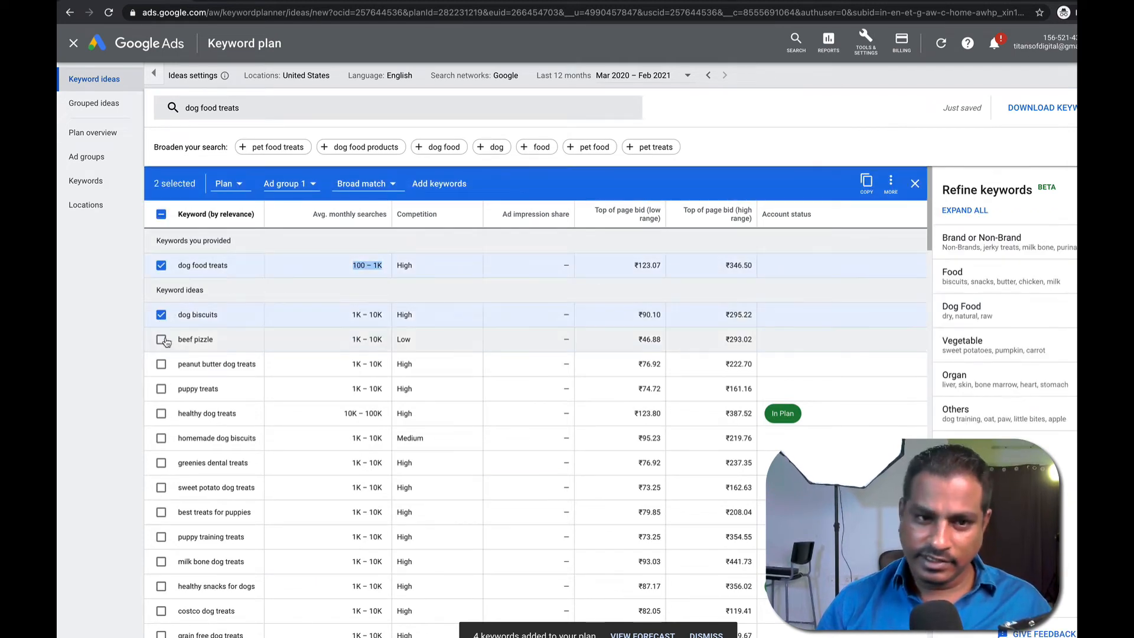
pyautogui.click(161, 364)
pyautogui.click(161, 339)
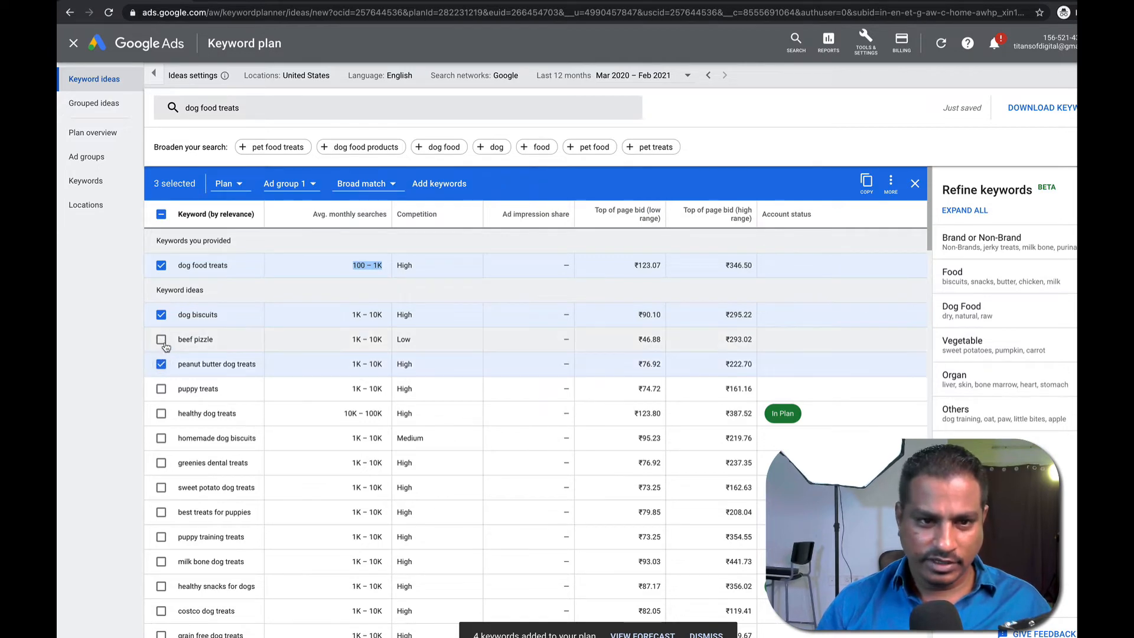
pyautogui.click(161, 389)
pyautogui.click(162, 413)
pyautogui.click(161, 437)
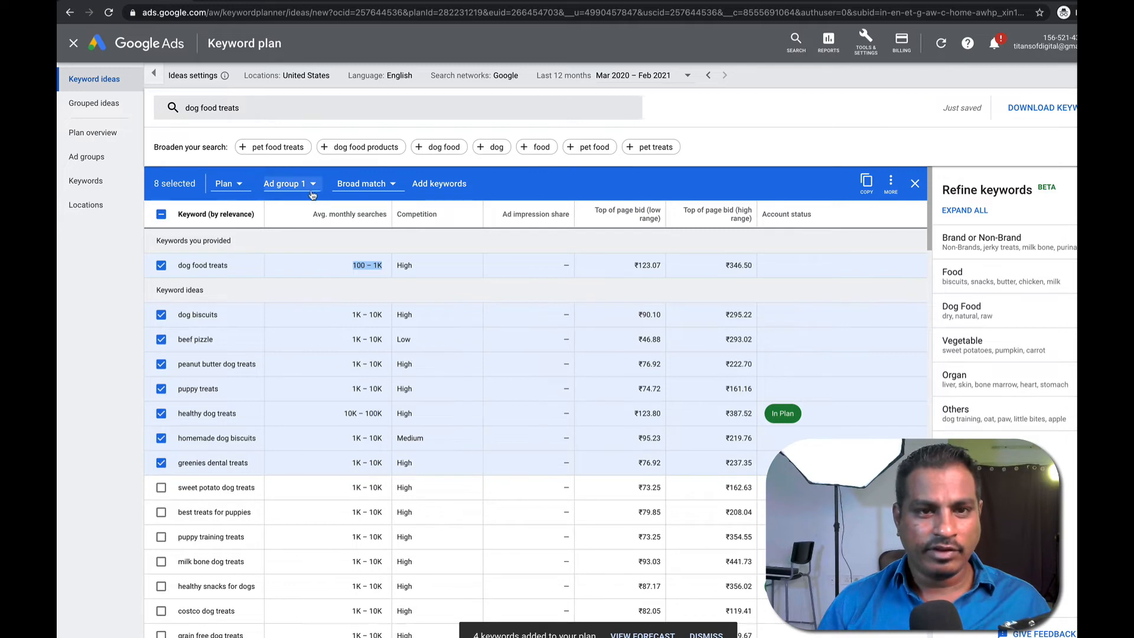
pyautogui.click(430, 183)
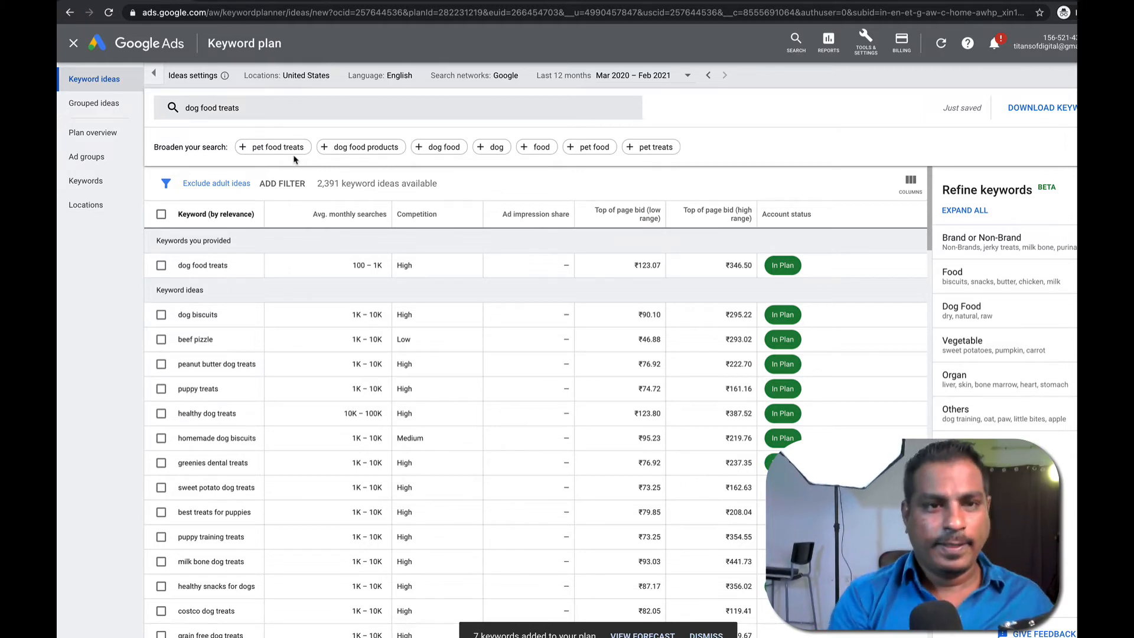
# Swap the 'dog food treats' seed for 'best dog dry food online' and get its ideas.
pyautogui.click(250, 107)
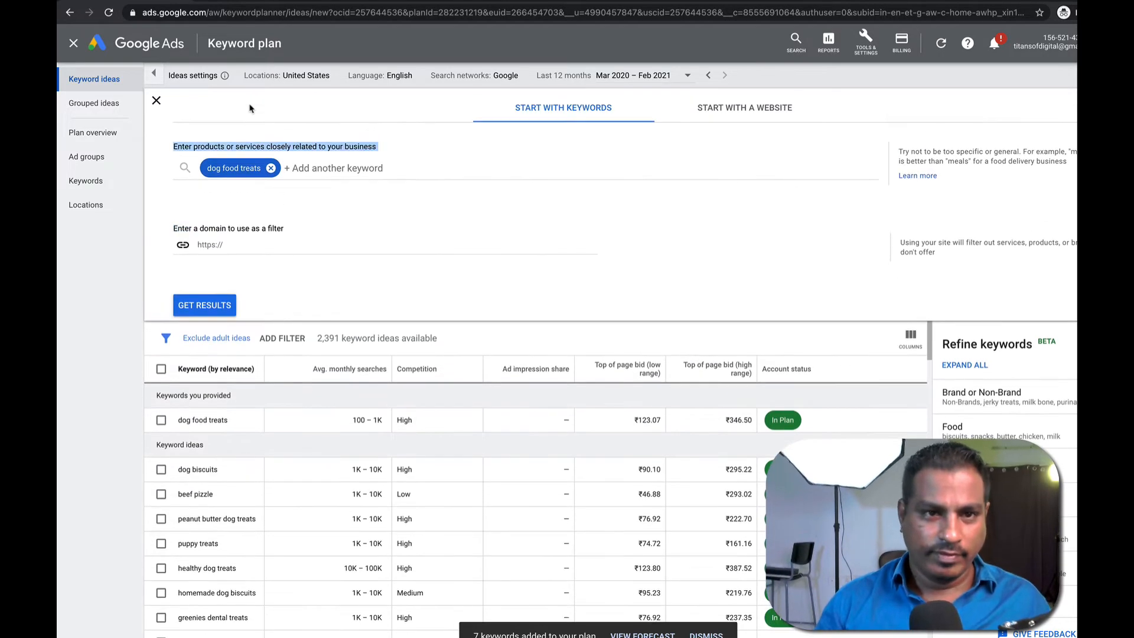
pyautogui.click(326, 175)
pyautogui.press('BackSpace')
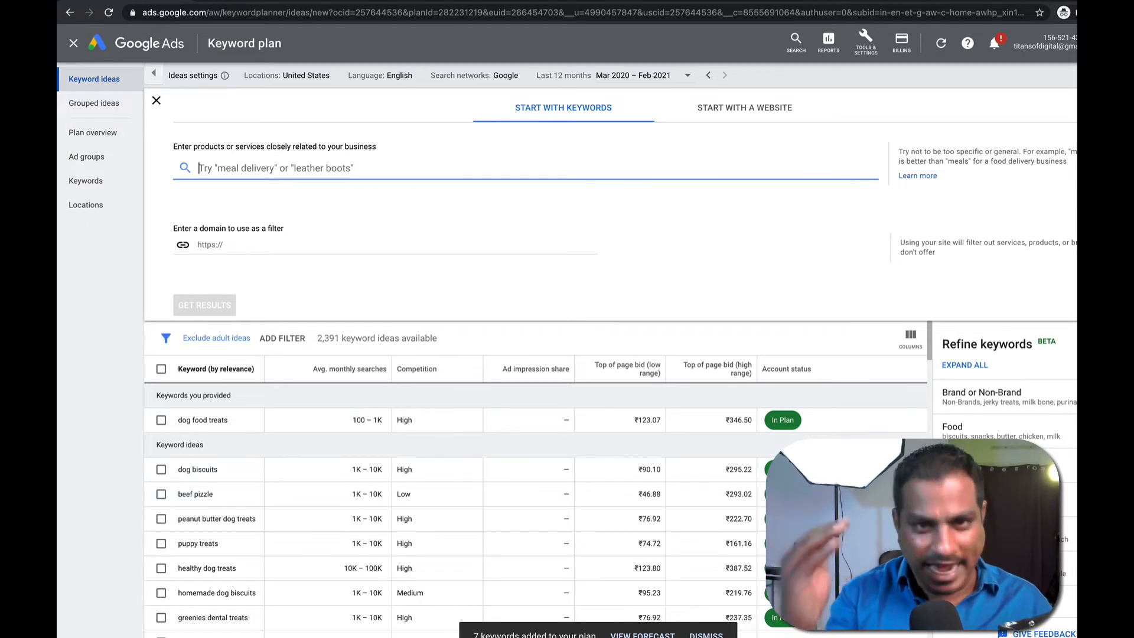
pyautogui.write('best')
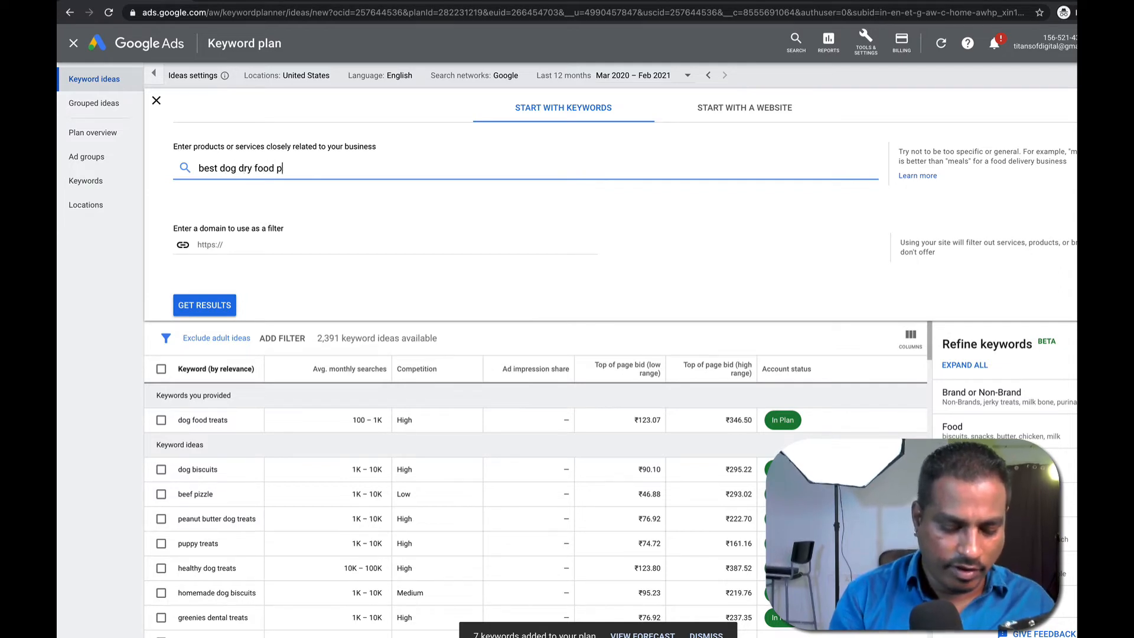
pyautogui.write(' dog dry food online')
pyautogui.press('Return')
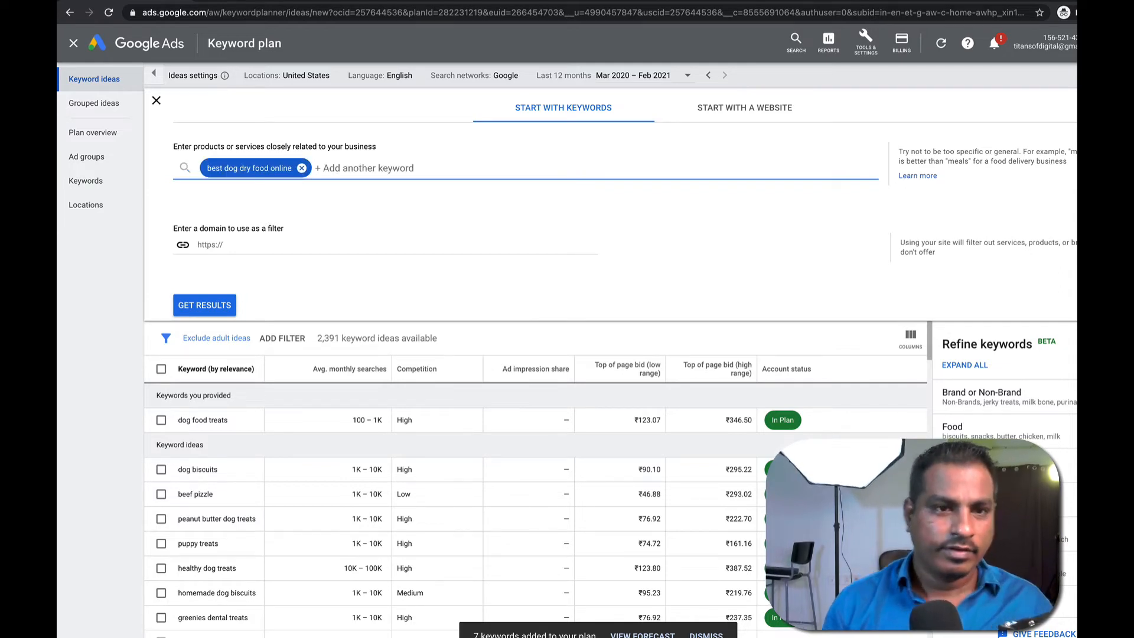
pyautogui.click(220, 311)
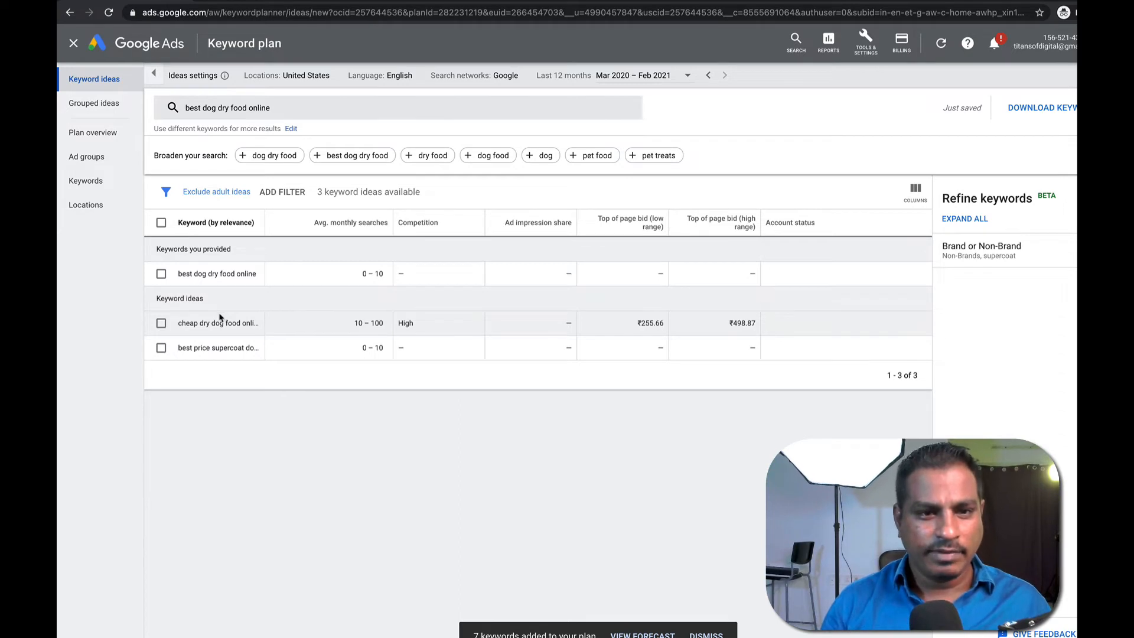
# Widen the Keyword column, tick 'cheap dry dog food online' and highlight its 10–100 monthly searches.
pyautogui.moveTo(265, 221); pyautogui.dragTo(380, 221)
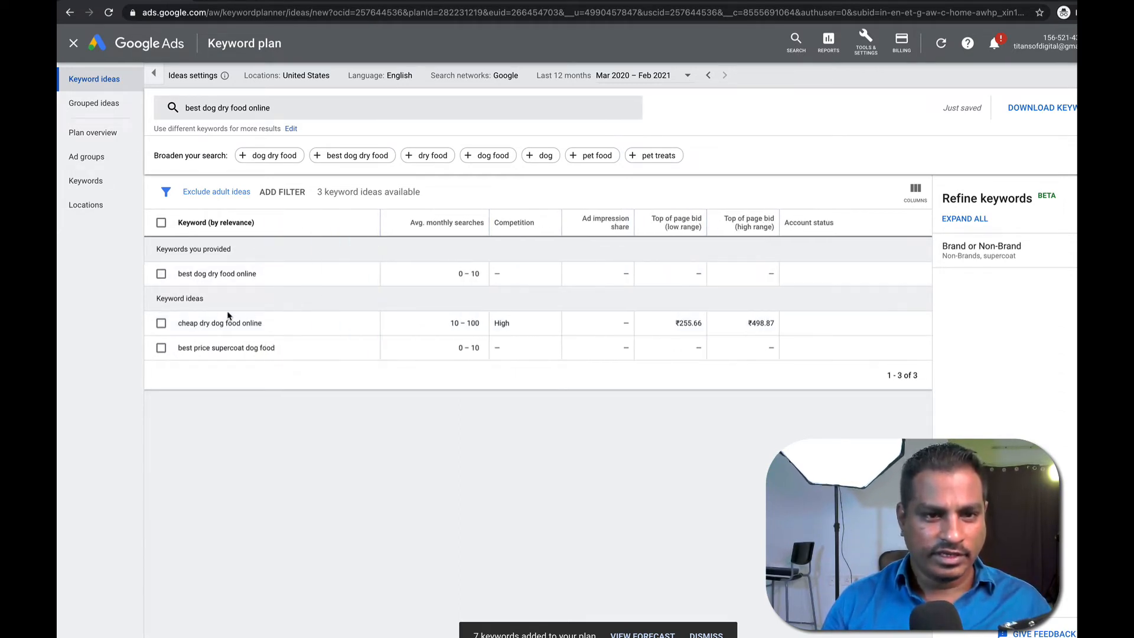
pyautogui.click(161, 324)
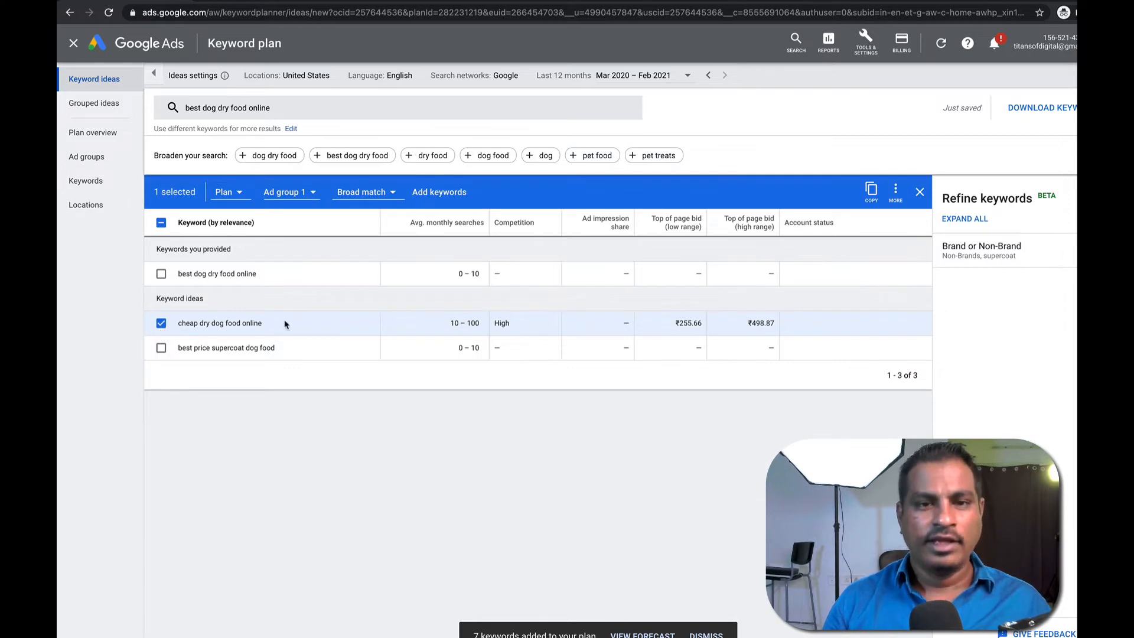
pyautogui.moveTo(449, 321); pyautogui.dragTo(476, 321)
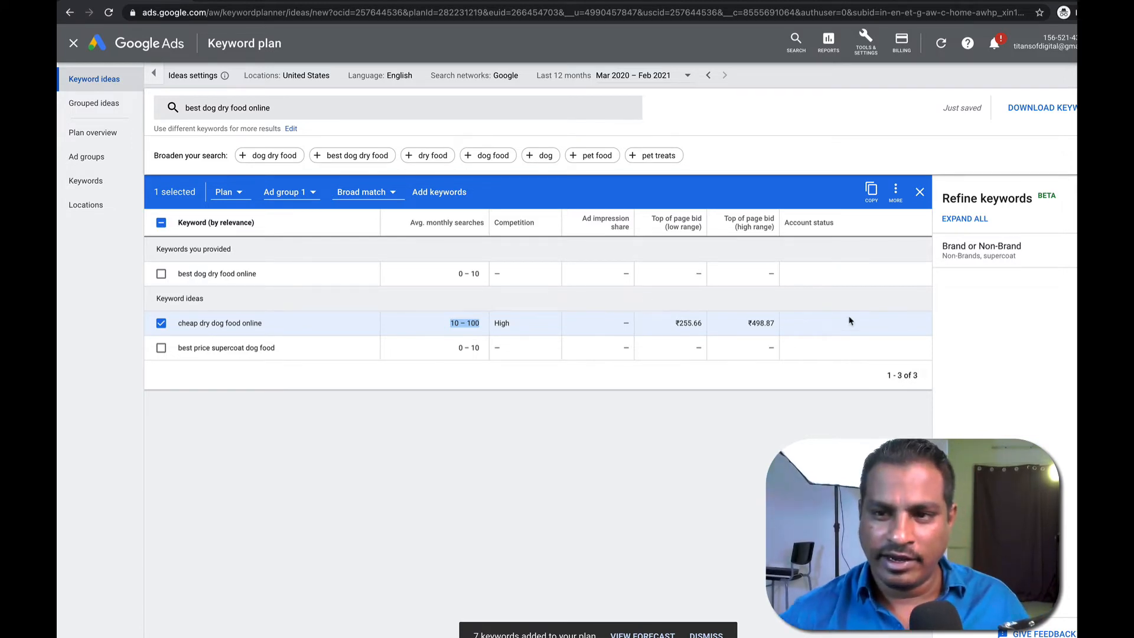
# Turn on-screen drawing on, off, and back on again.
pyautogui.hotkey('ctrl', 'a')
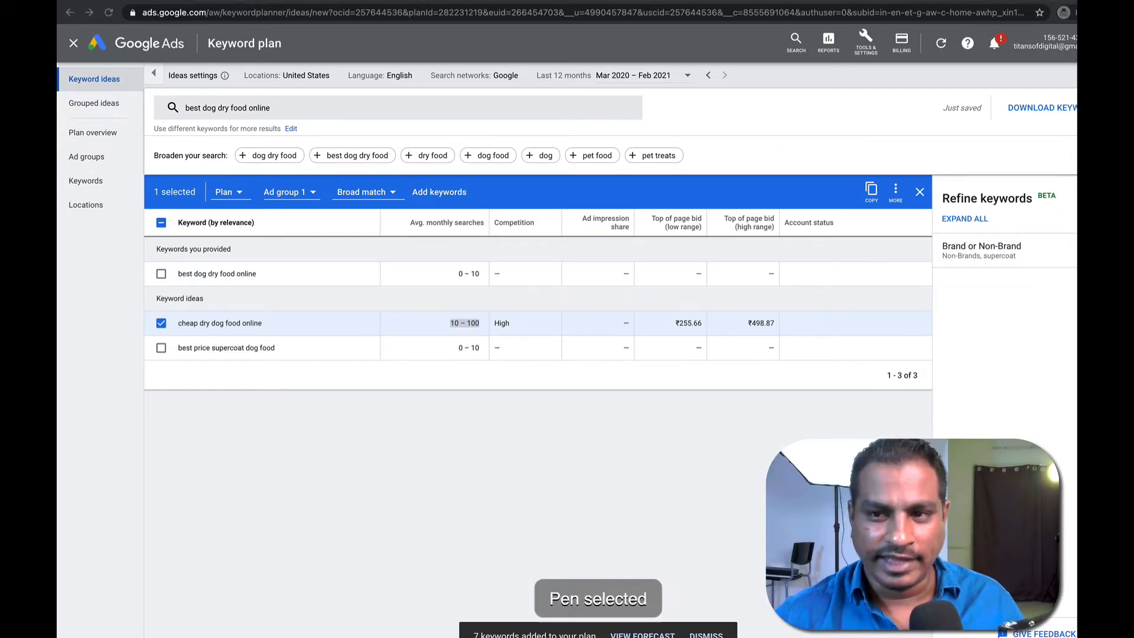
pyautogui.press('Escape')
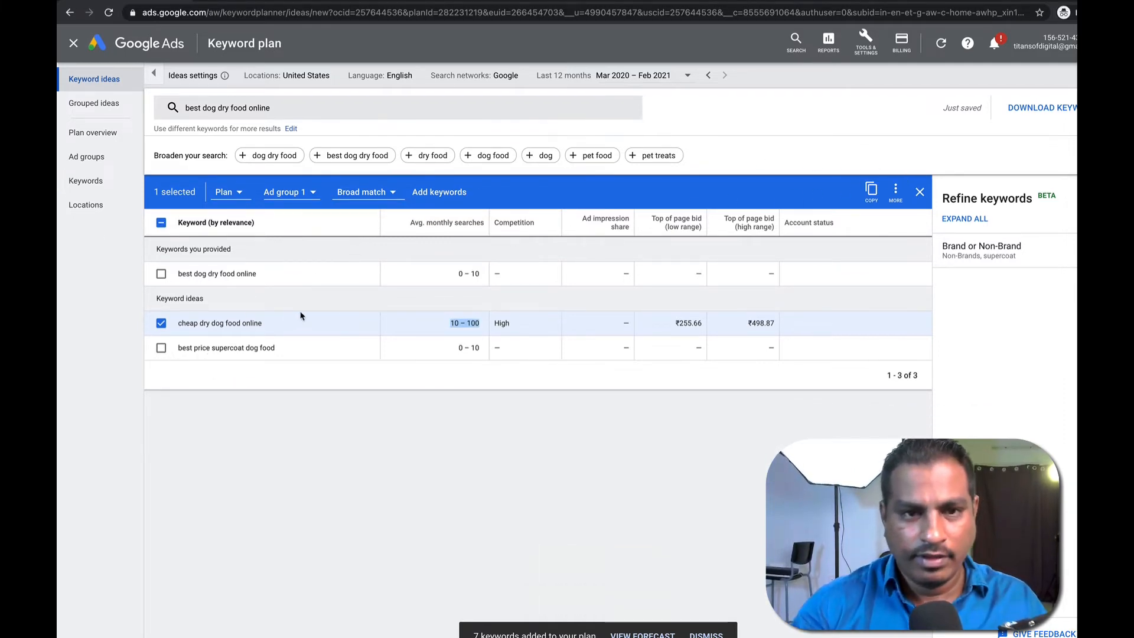
pyautogui.hotkey('ctrl', 'a')
# Bracket the last keyword row, write 'Long tail Keywords' and draw an axis with a falling volume curve.
pyautogui.moveTo(161, 362)
pyautogui.mouseDown()
pyautogui.moveTo(229, 388)
pyautogui.moveTo(284, 375)
pyautogui.moveTo(302, 351)
pyautogui.mouseUp()
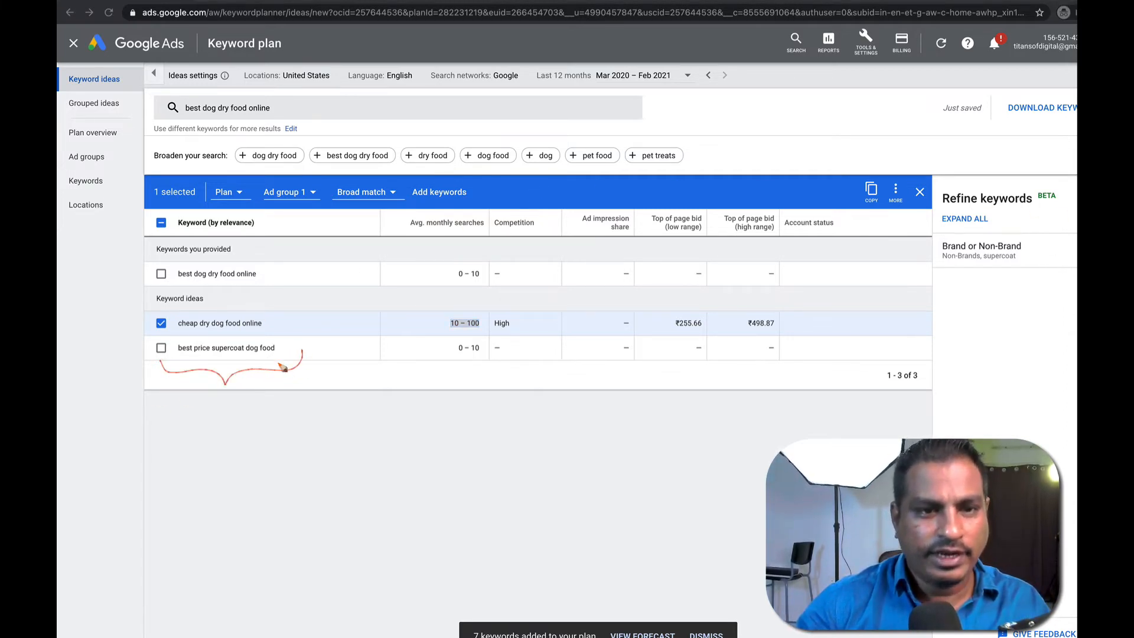
pyautogui.moveTo(195, 407)
pyautogui.mouseDown()
pyautogui.moveTo(204, 434)
pyautogui.moveTo(277, 410)
pyautogui.moveTo(336, 413)
pyautogui.moveTo(344, 430)
pyautogui.moveTo(420, 413)
pyautogui.moveTo(417, 426)
pyautogui.mouseUp()
pyautogui.moveTo(197, 450)
pyautogui.mouseDown()
pyautogui.moveTo(196, 585)
pyautogui.moveTo(393, 582)
pyautogui.mouseUp()
pyautogui.moveTo(225, 448)
pyautogui.mouseDown()
pyautogui.moveTo(241, 523)
pyautogui.moveTo(276, 561)
pyautogui.moveTo(396, 564)
pyautogui.mouseUp()
# Label the graph axes Search Volume and Length with 0, 10 and 10K marks, and write Intent.
pyautogui.moveTo(163, 479)
pyautogui.mouseDown()
pyautogui.moveTo(154, 493)
pyautogui.moveTo(183, 490)
pyautogui.moveTo(195, 469)
pyautogui.mouseUp()
pyautogui.moveTo(145, 508); pyautogui.dragTo(197, 500)
pyautogui.moveTo(190, 455); pyautogui.dragTo(203, 457)
pyautogui.moveTo(382, 576)
pyautogui.mouseDown()
pyautogui.moveTo(393, 582)
pyautogui.moveTo(382, 588)
pyautogui.mouseUp()
pyautogui.moveTo(234, 597)
pyautogui.mouseDown()
pyautogui.moveTo(308, 605)
pyautogui.moveTo(300, 595)
pyautogui.mouseUp()
pyautogui.moveTo(201, 589); pyautogui.dragTo(203, 589)
pyautogui.moveTo(404, 589); pyautogui.dragTo(404, 597)
pyautogui.moveTo(412, 589); pyautogui.dragTo(411, 590)
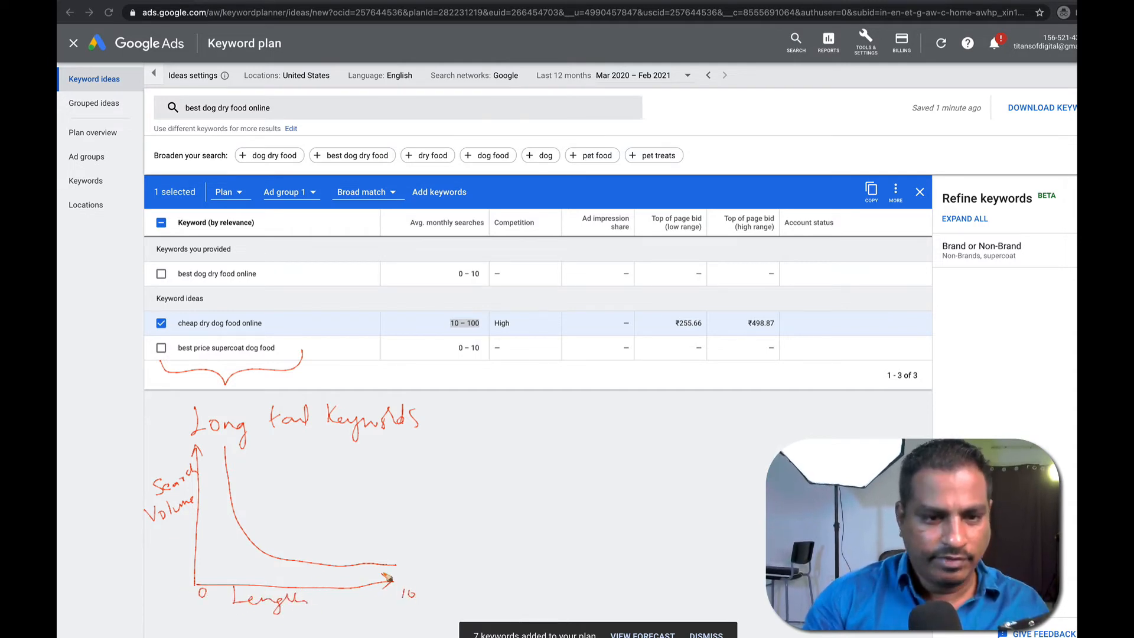
pyautogui.moveTo(178, 438)
pyautogui.mouseDown()
pyautogui.moveTo(207, 443)
pyautogui.moveTo(218, 465)
pyautogui.mouseUp()
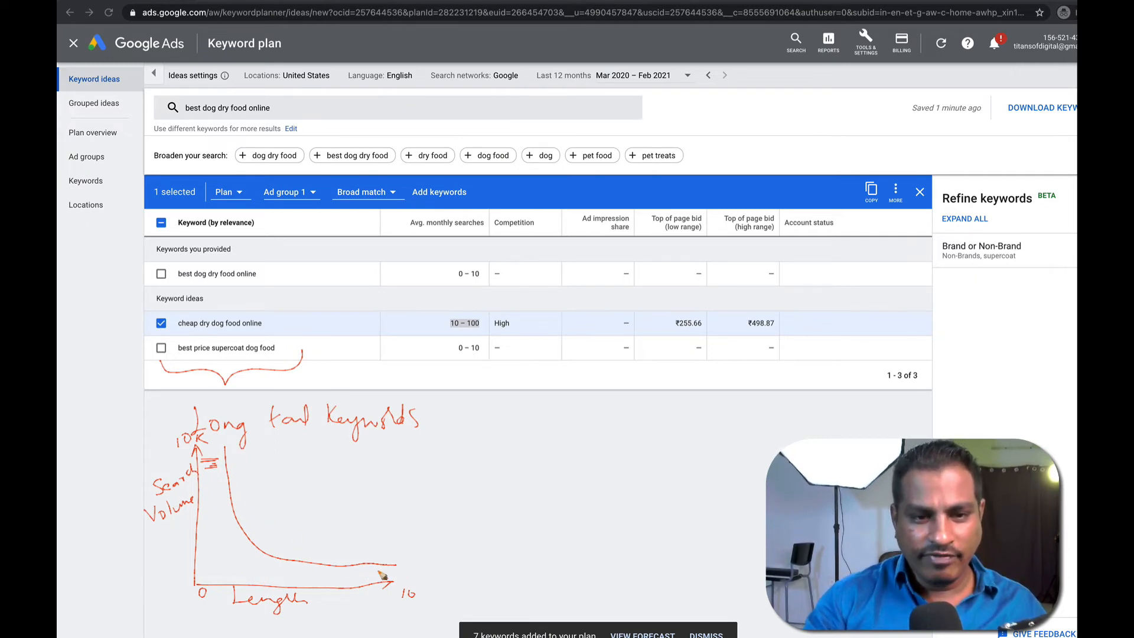
pyautogui.moveTo(402, 558)
pyautogui.mouseDown()
pyautogui.moveTo(398, 585)
pyautogui.moveTo(405, 570)
pyautogui.mouseUp()
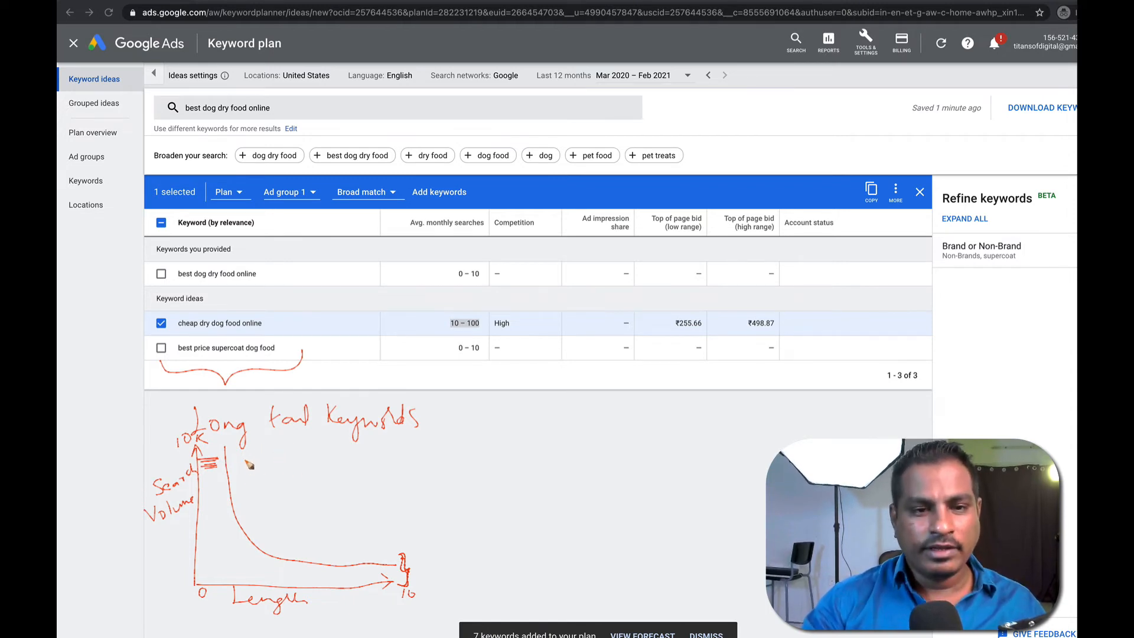
pyautogui.moveTo(255, 451)
pyautogui.mouseDown()
pyautogui.moveTo(277, 466)
pyautogui.moveTo(336, 457)
pyautogui.moveTo(385, 549)
pyautogui.mouseUp()
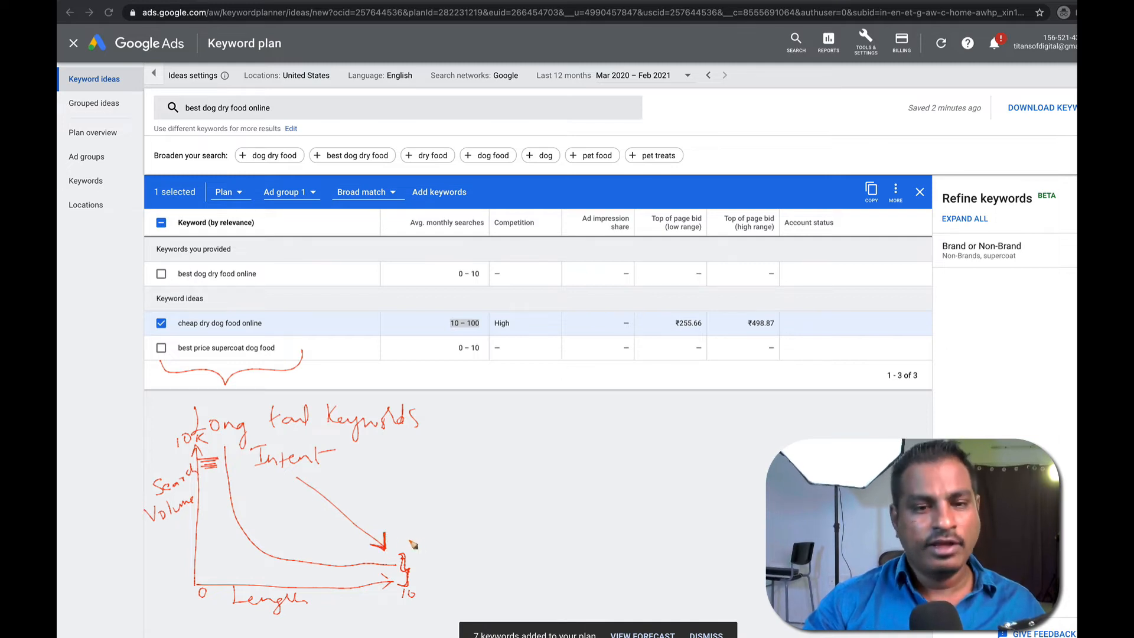
# Add $$$, Conversion and 'Long Tail Keywords' notes, then erase all drawings and exit drawing mode.
pyautogui.moveTo(391, 543); pyautogui.dragTo(441, 546)
pyautogui.moveTo(445, 526); pyautogui.dragTo(446, 551)
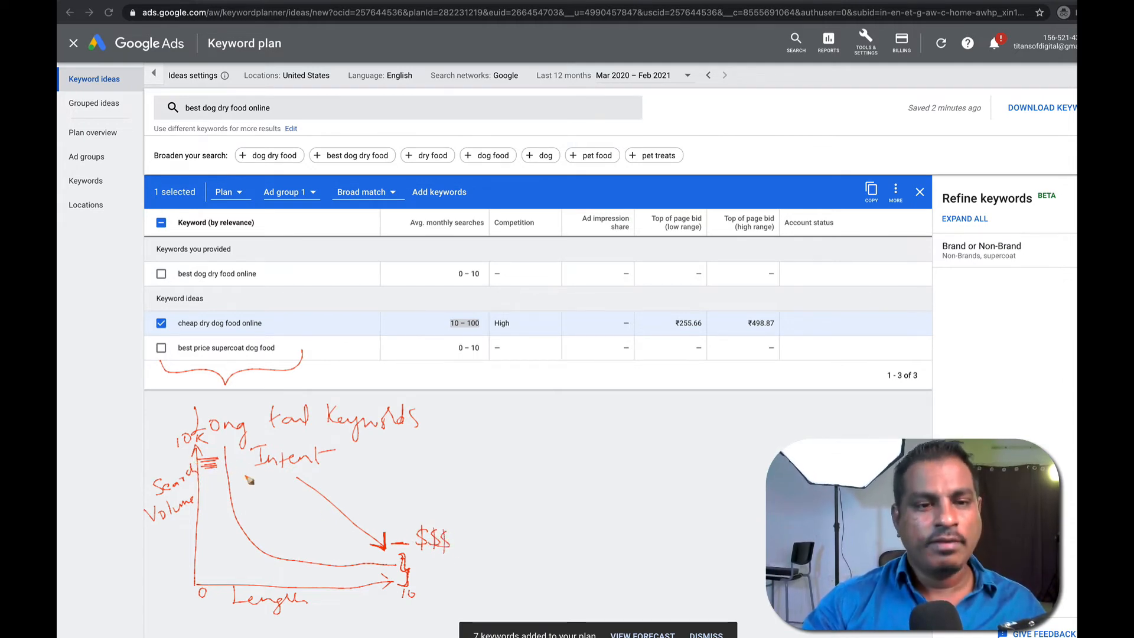
pyautogui.moveTo(245, 489)
pyautogui.mouseDown()
pyautogui.moveTo(350, 474)
pyautogui.moveTo(308, 494)
pyautogui.mouseUp()
pyautogui.moveTo(258, 501); pyautogui.dragTo(299, 499)
pyautogui.moveTo(312, 355)
pyautogui.mouseDown()
pyautogui.moveTo(350, 363)
pyautogui.moveTo(407, 346)
pyautogui.moveTo(425, 363)
pyautogui.moveTo(470, 341)
pyautogui.moveTo(498, 367)
pyautogui.moveTo(527, 348)
pyautogui.moveTo(550, 352)
pyautogui.mouseUp()
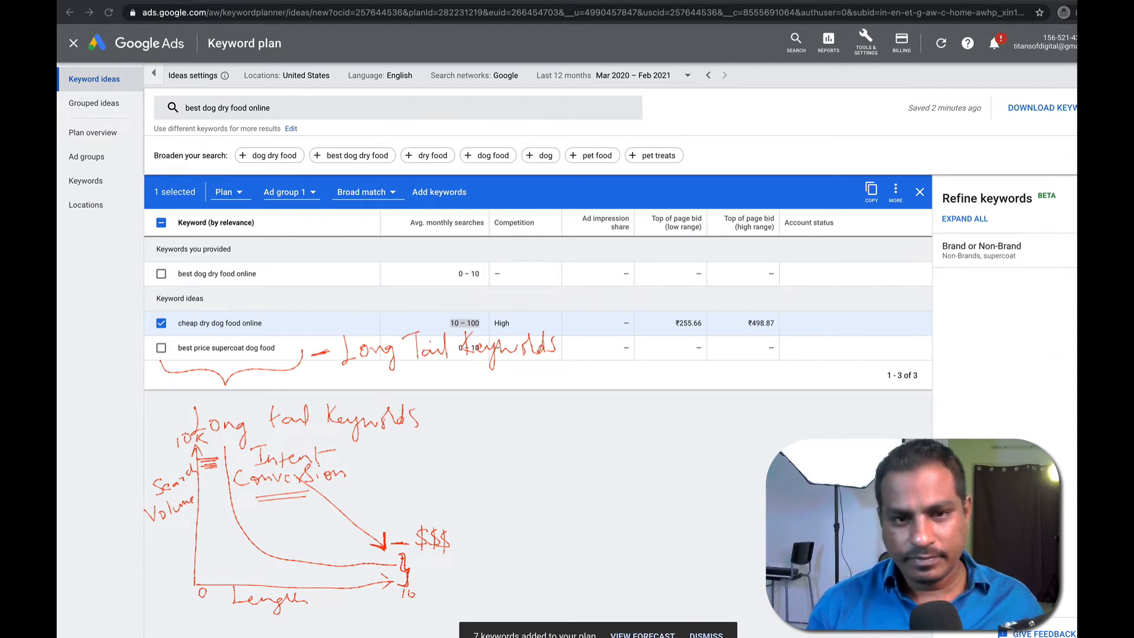
pyautogui.press('Delete')
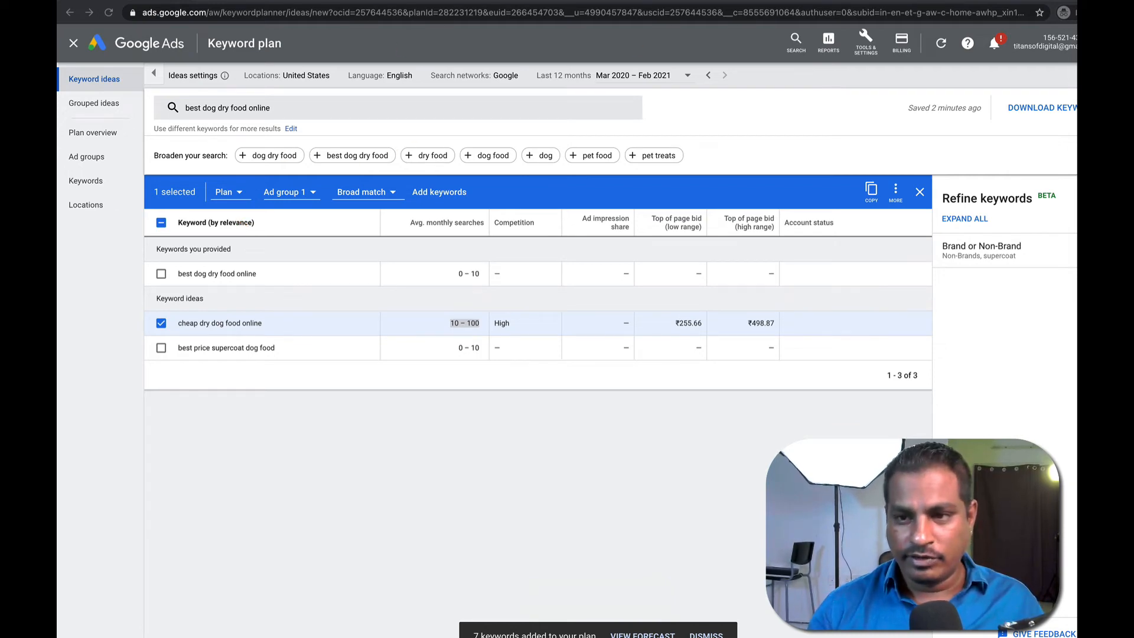
pyautogui.press('Escape')
# Go to the Portland Pet Food Company page, close its sign-up popup and select 'ready-to-serve'.
pyautogui.click(314, 1)
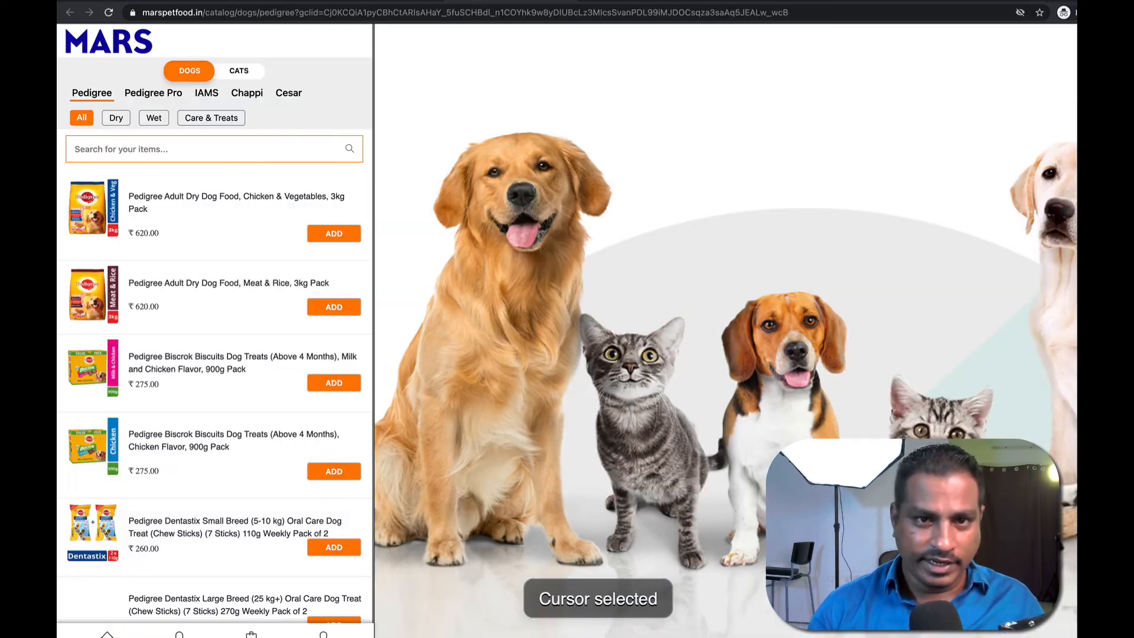
pyautogui.scroll(-10, 176, 305)
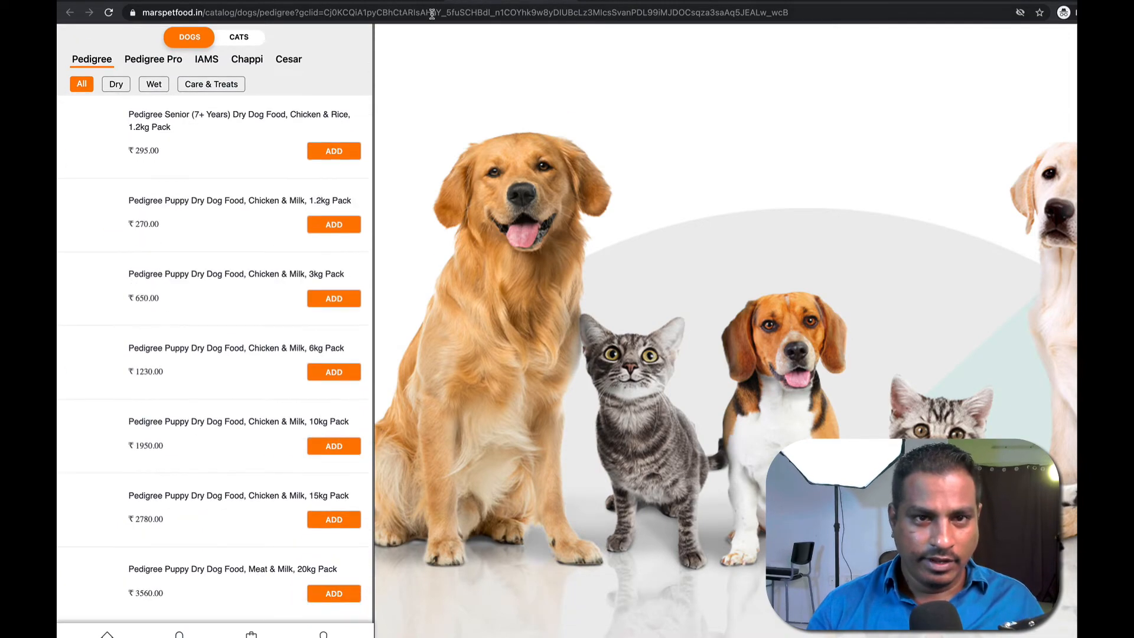
pyautogui.click(620, 1)
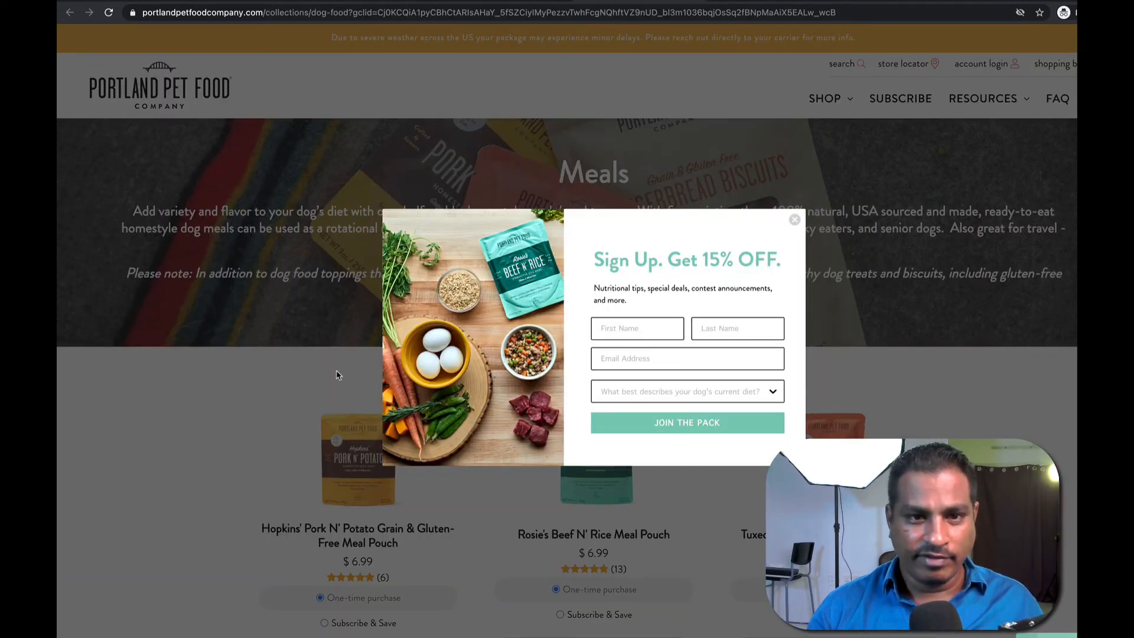
pyautogui.click(301, 361)
pyautogui.scroll(-15, 310, 466)
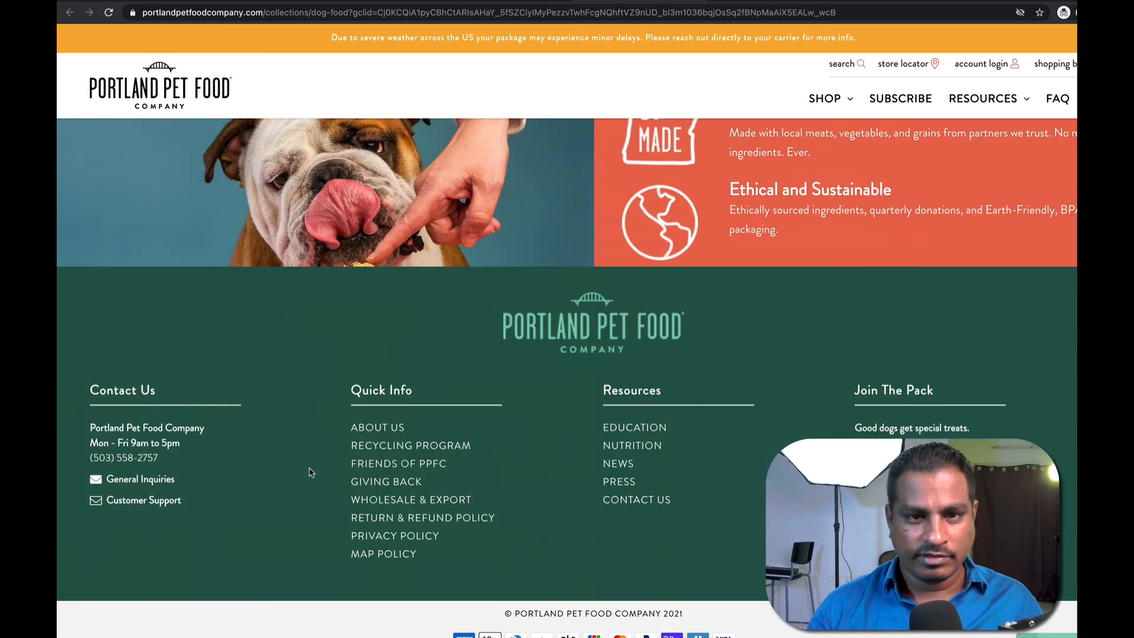
pyautogui.scroll(4, 310, 472)
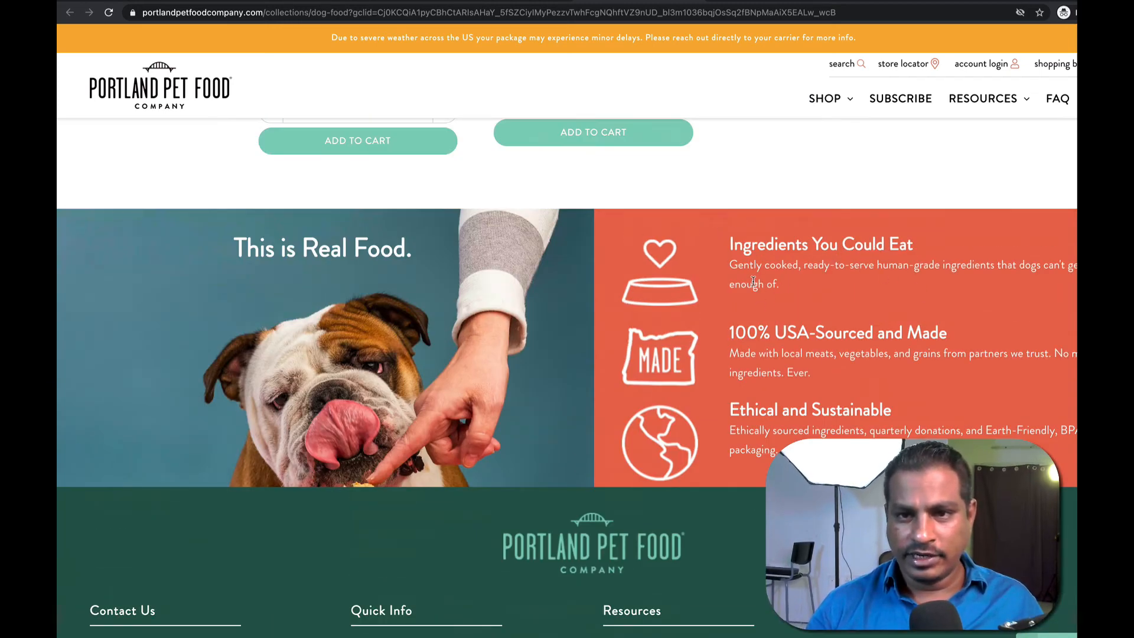
pyautogui.moveTo(804, 264); pyautogui.dragTo(873, 266)
pyautogui.hotkey('ctrl', 'c')
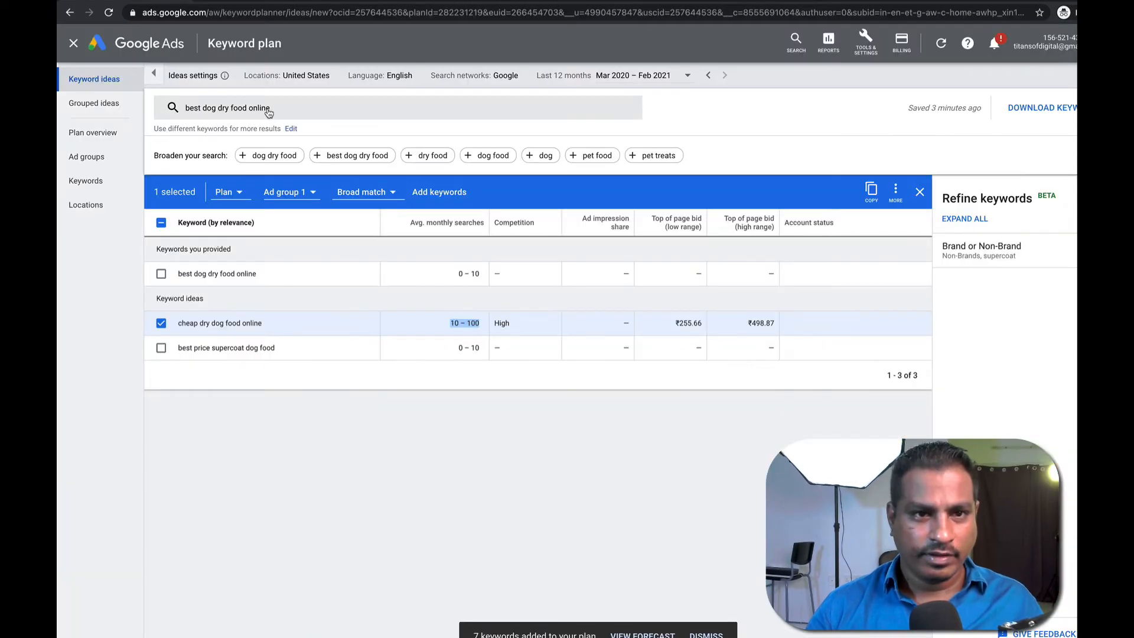
# Replace the seed with 'ready-to-serve dog food' and get its keyword ideas.
pyautogui.click(279, 111)
pyautogui.write('read')
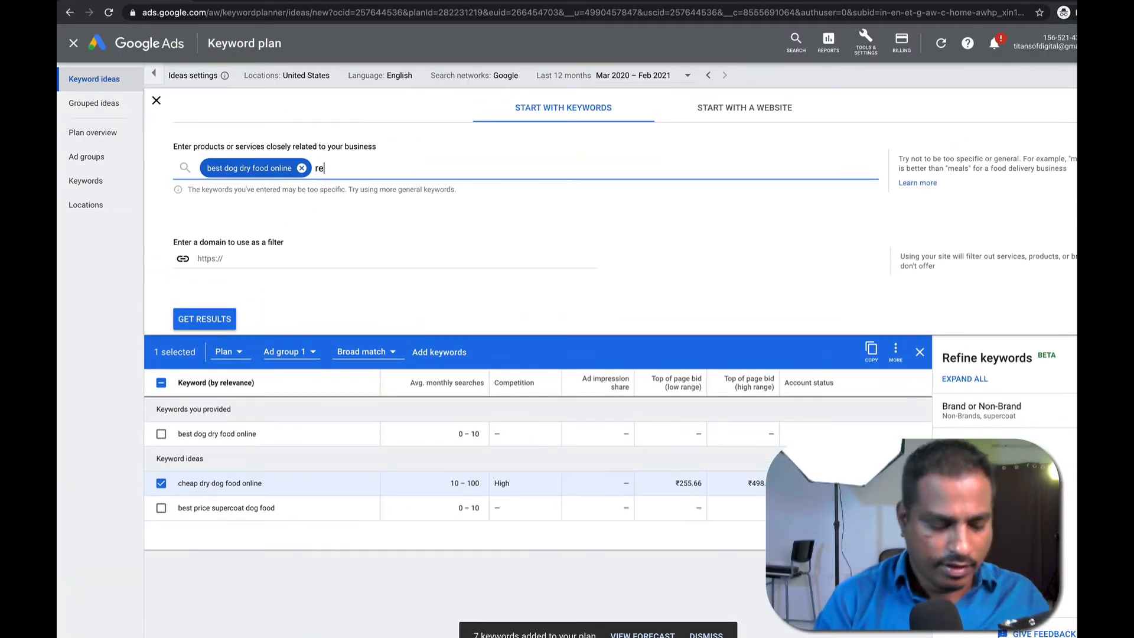
pyautogui.press('BackSpace')
pyautogui.press('BackSpace')
pyautogui.press('BackSpace')
pyautogui.press('BackSpace')
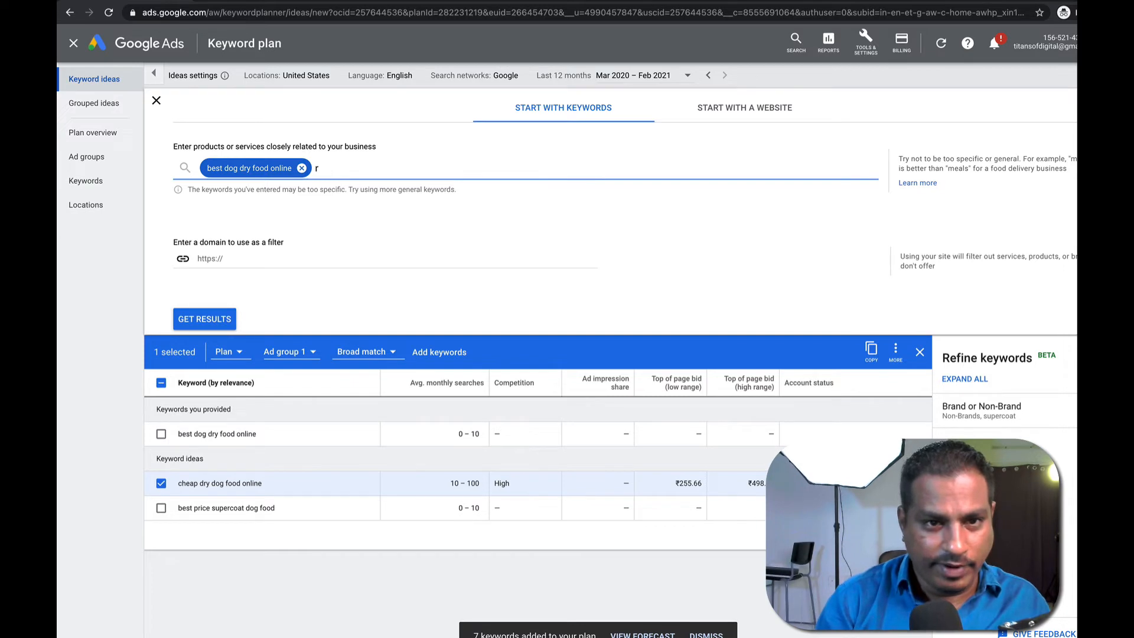
pyautogui.hotkey('ctrl', 'v')
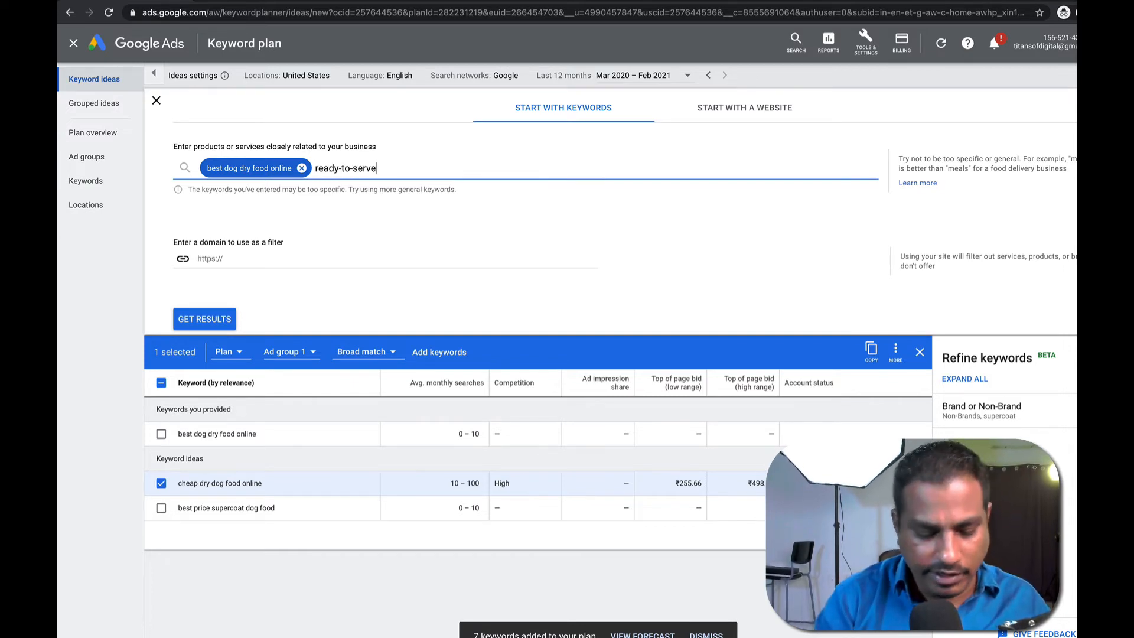
pyautogui.write('dod ')
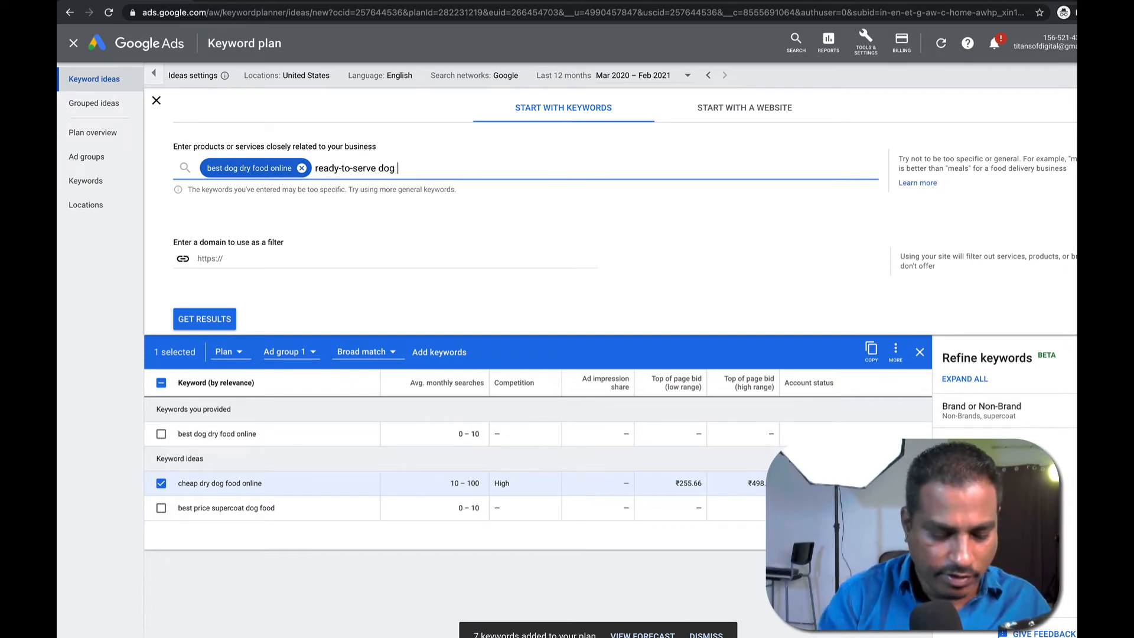
pyautogui.write('food')
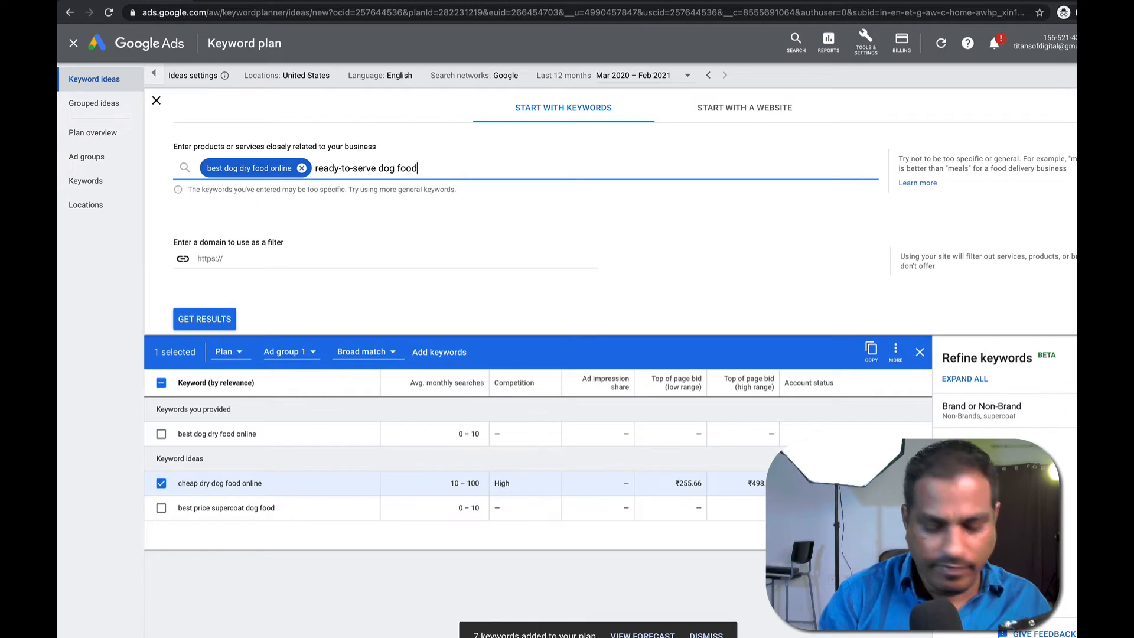
pyautogui.press('Return')
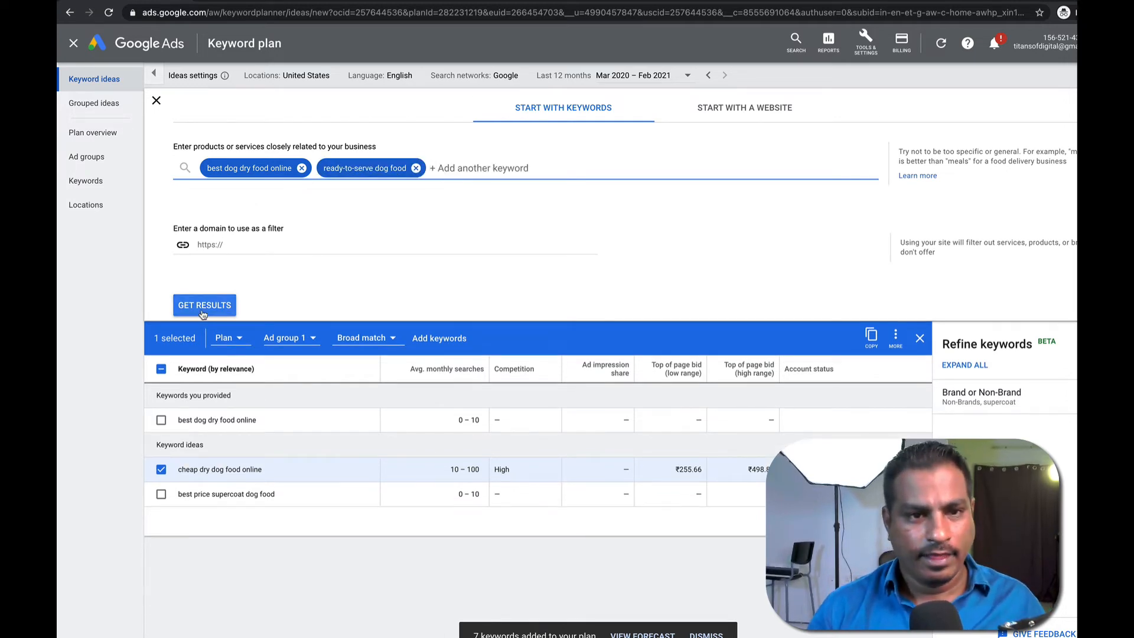
pyautogui.click(301, 167)
pyautogui.click(187, 305)
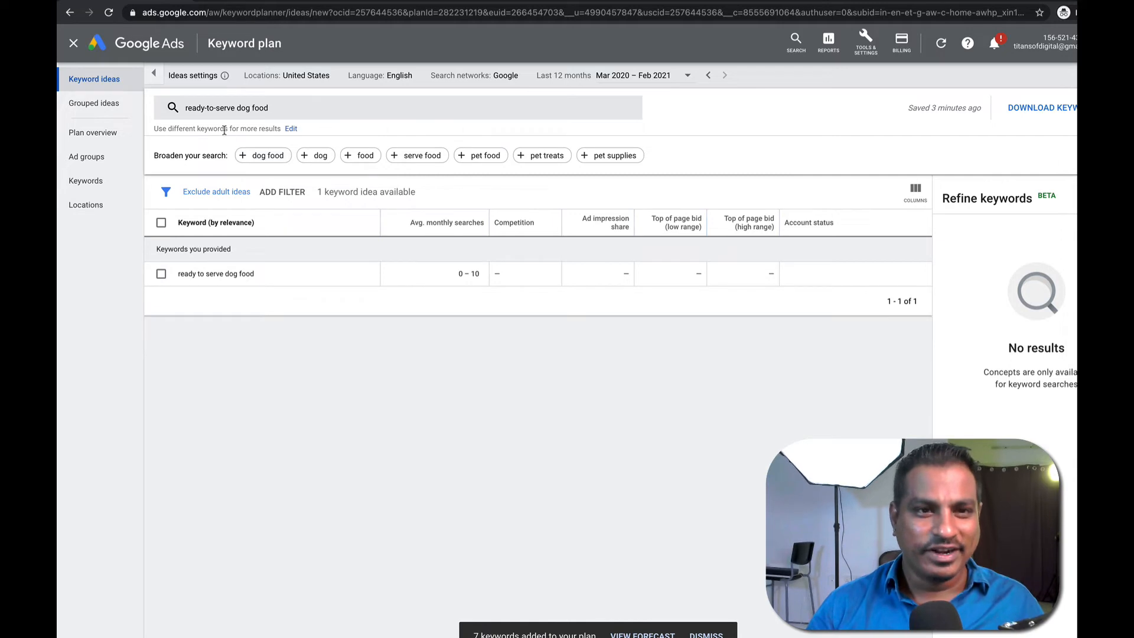
# Swap the seed for 'human grade dog food' and get its keyword ideas.
pyautogui.click(299, 113)
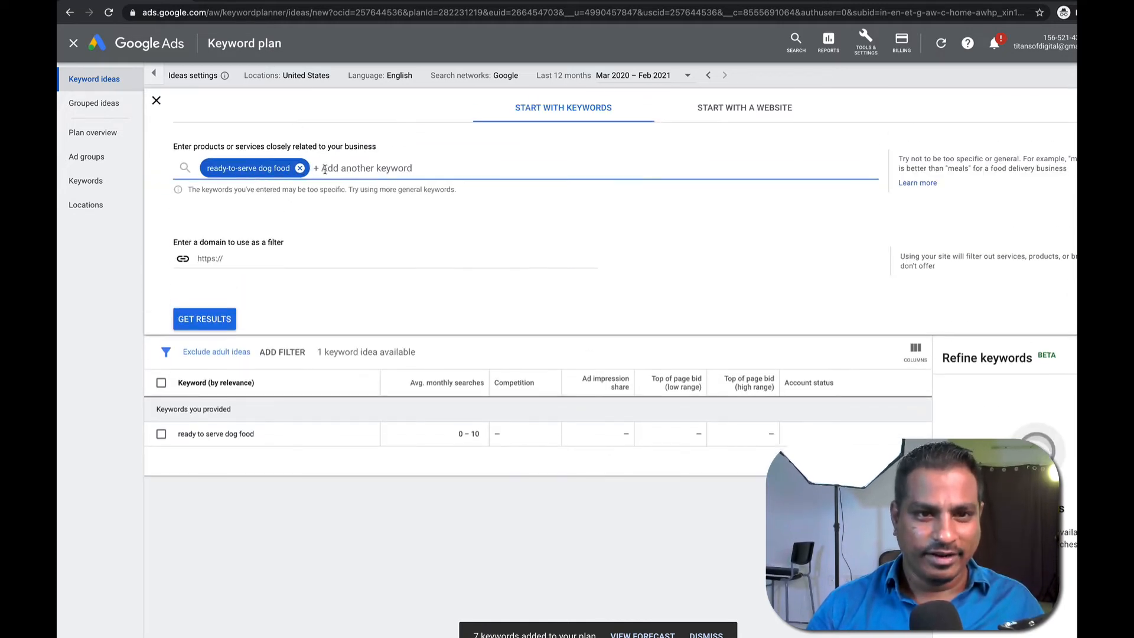
pyautogui.click(299, 168)
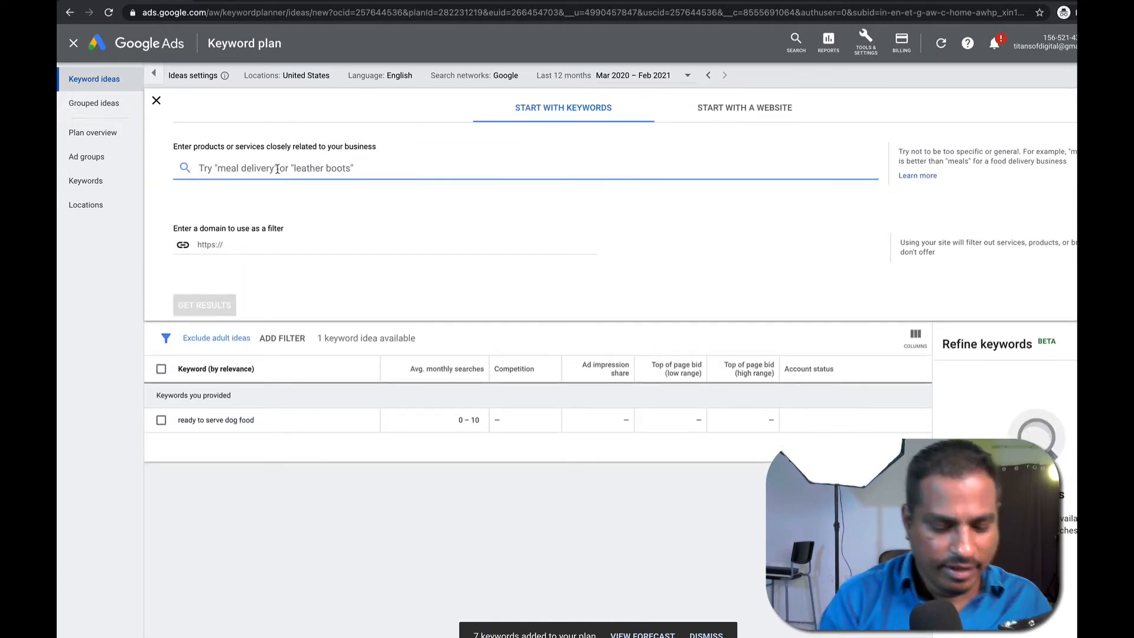
pyautogui.write('human')
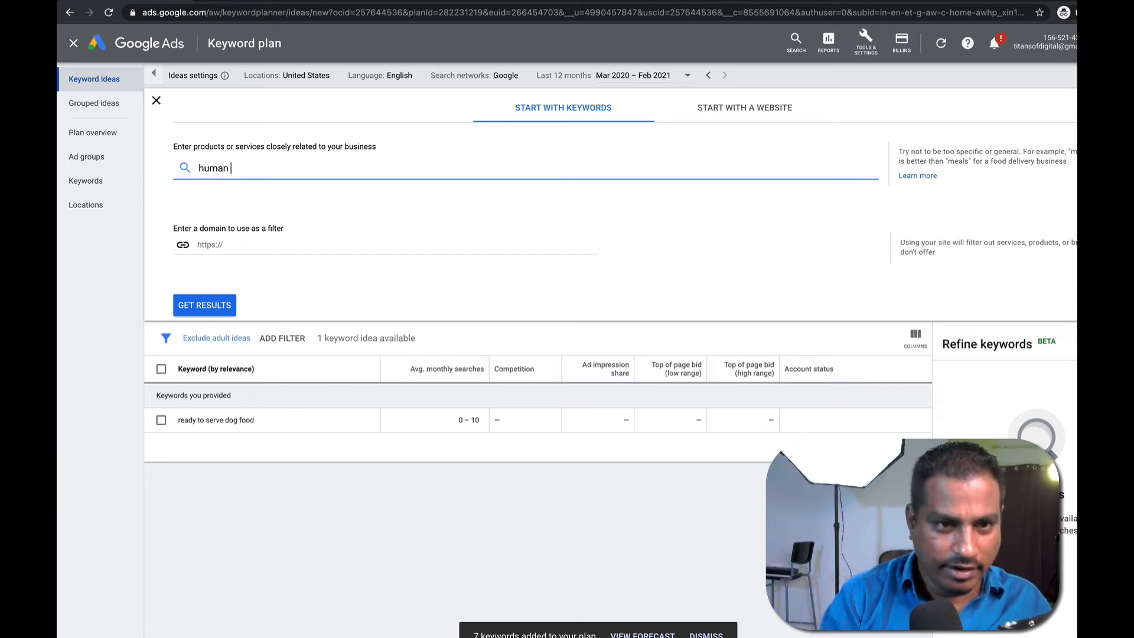
pyautogui.write(' grade dog')
pyautogui.press('BackSpace')
pyautogui.press('BackSpace')
pyautogui.press('Return')
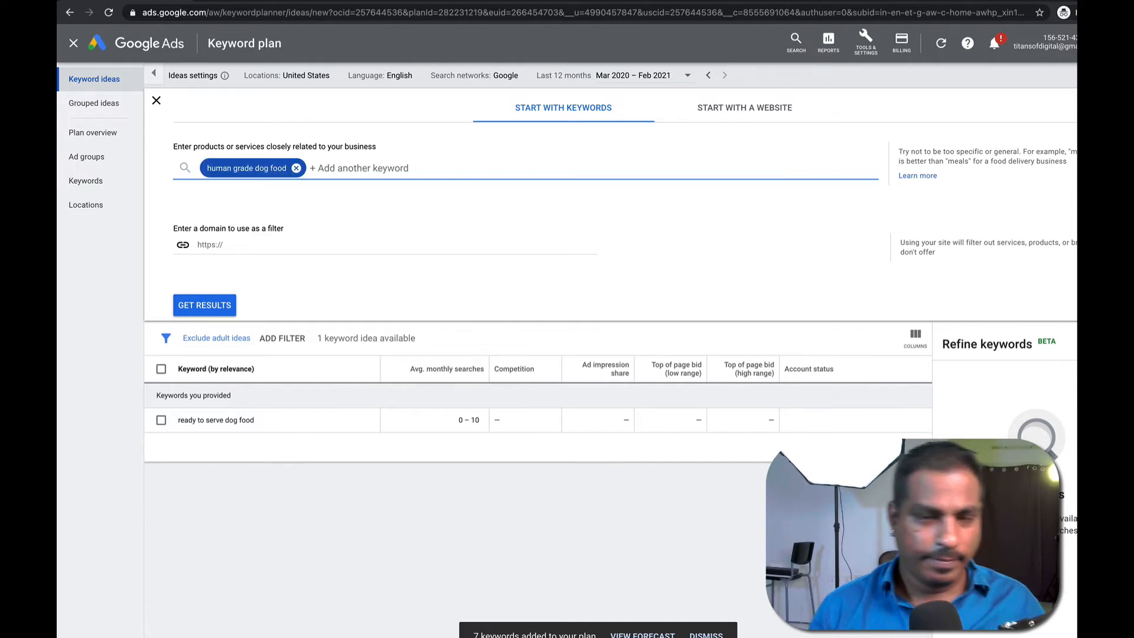
pyautogui.click(177, 309)
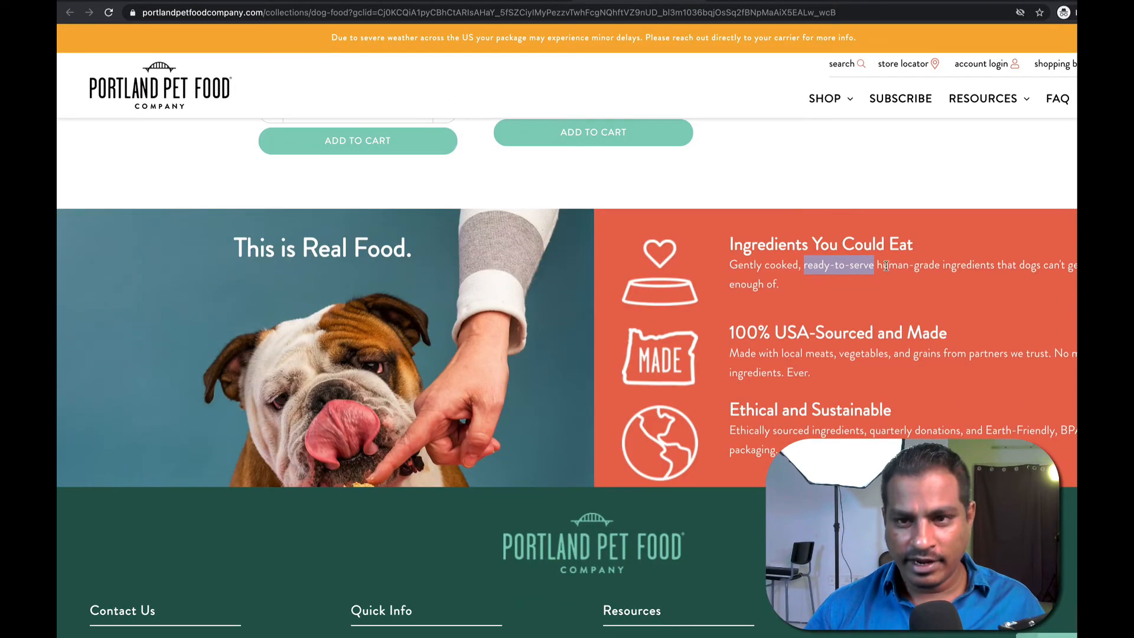
# Select the phrase 'human-grade ingredients that' in the Only Natural Pet article.
pyautogui.moveTo(877, 266); pyautogui.dragTo(1063, 259)
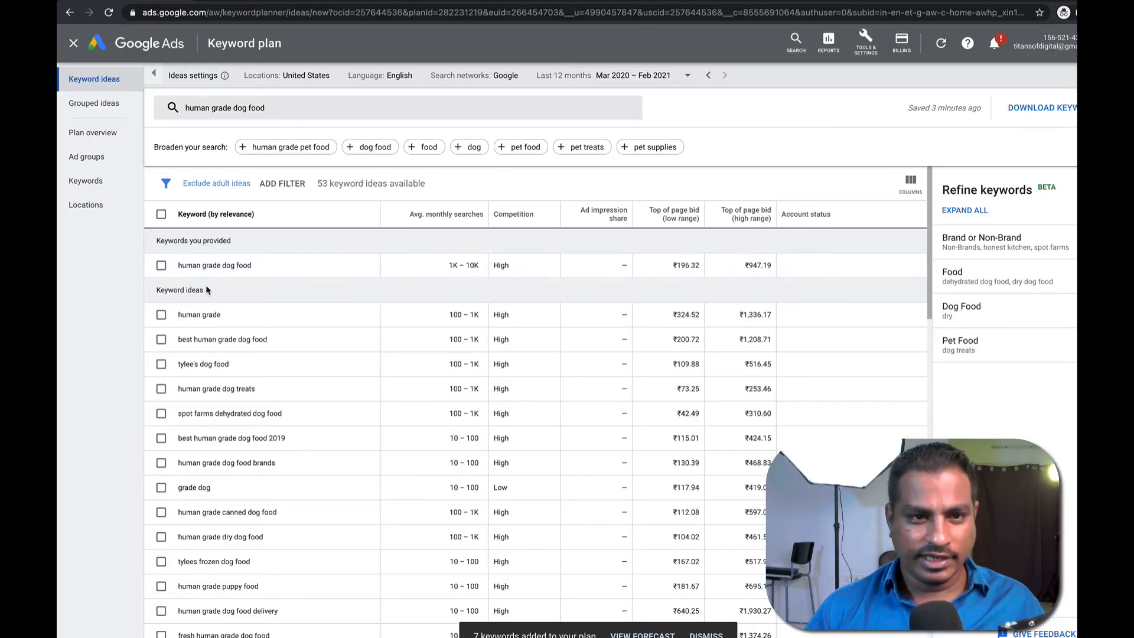
# Tick human grade dog food, best human grade dog food, human grade dog treats and best human grade dog food 2019.
pyautogui.click(160, 265)
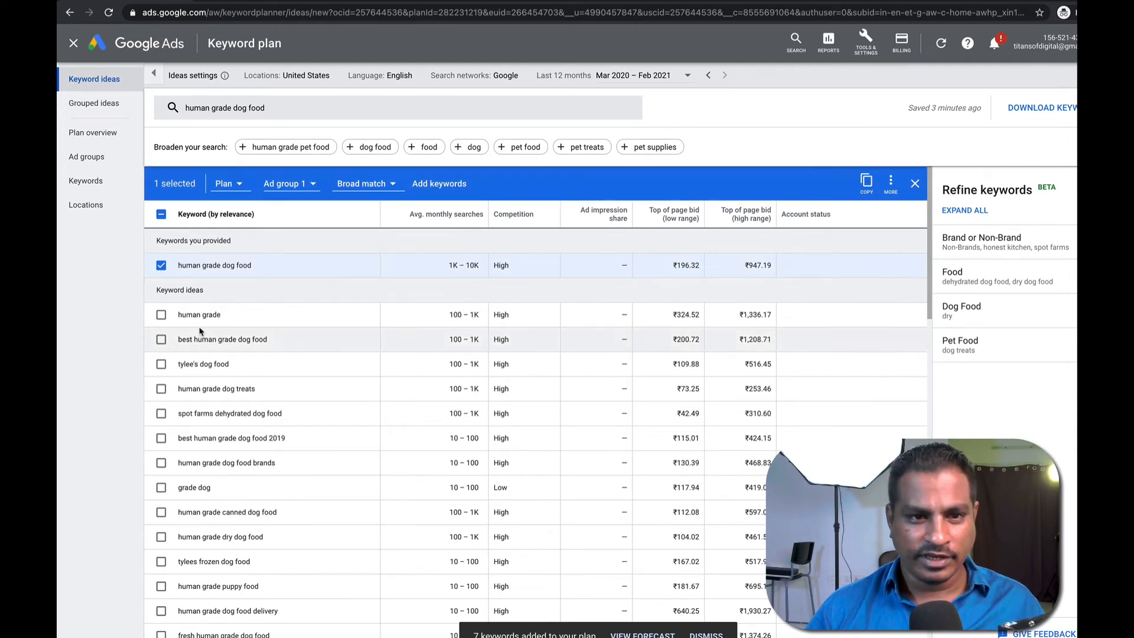
pyautogui.click(163, 340)
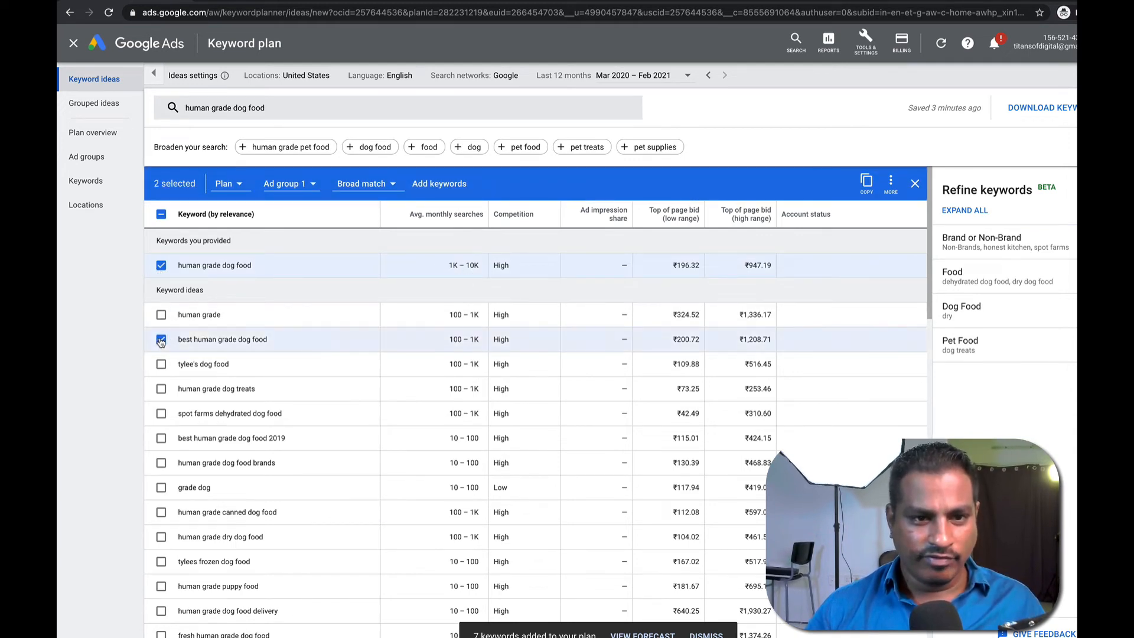
pyautogui.click(168, 390)
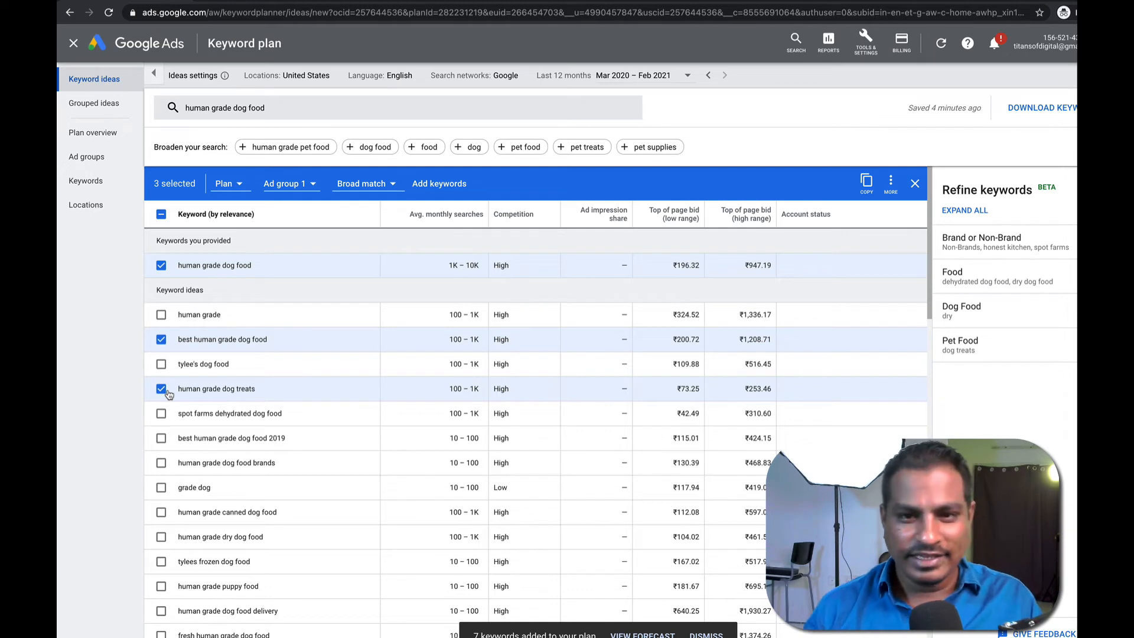
pyautogui.click(161, 439)
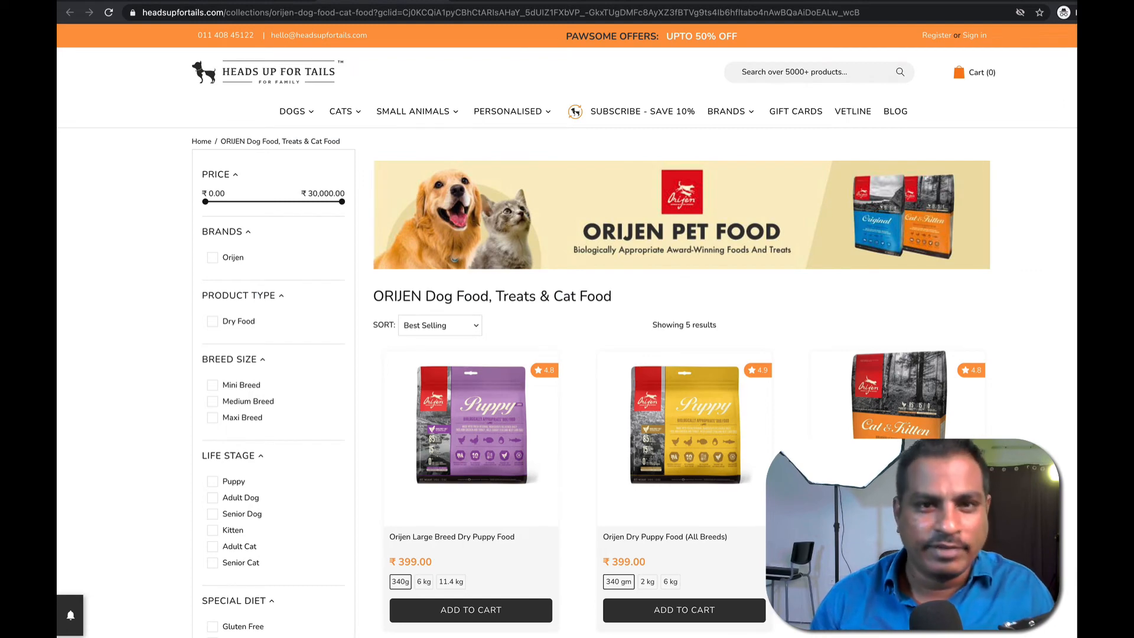
# View the Orijen page's source and search it for 'keyword'.
pyautogui.rightClick(136, 198)
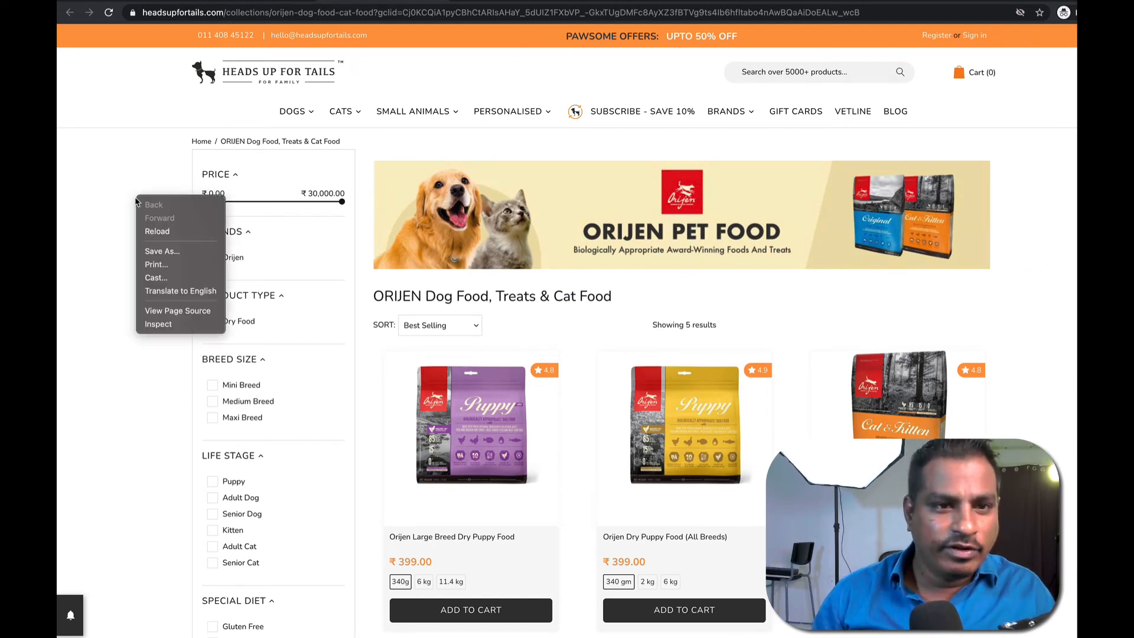
pyautogui.click(173, 313)
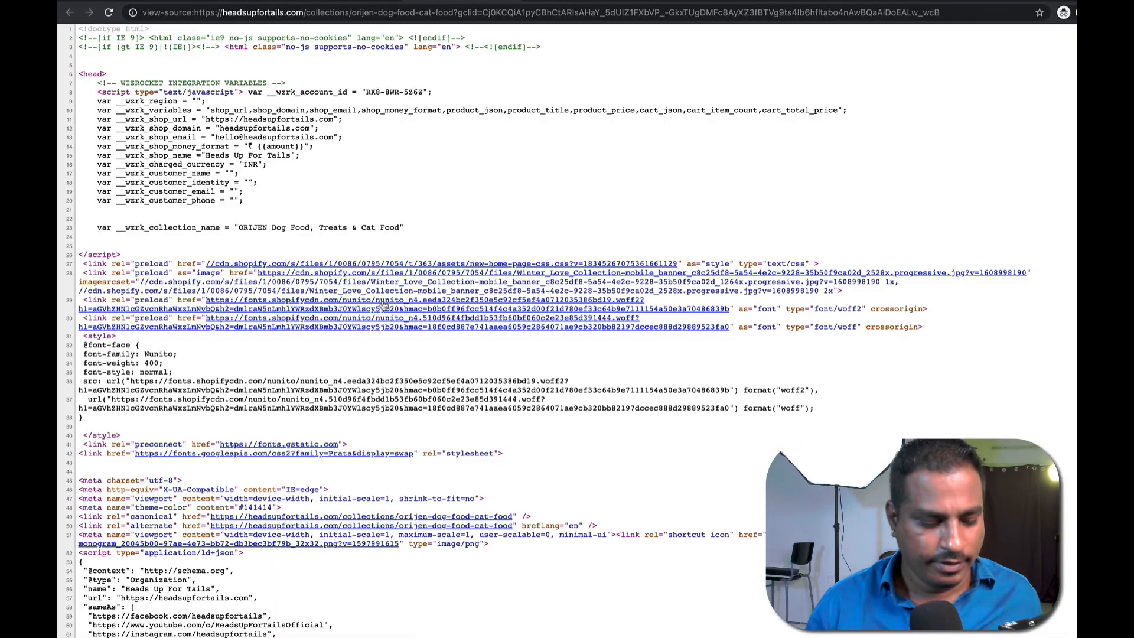
pyautogui.hotkey('ctrl', 'f')
pyautogui.write('keywords')
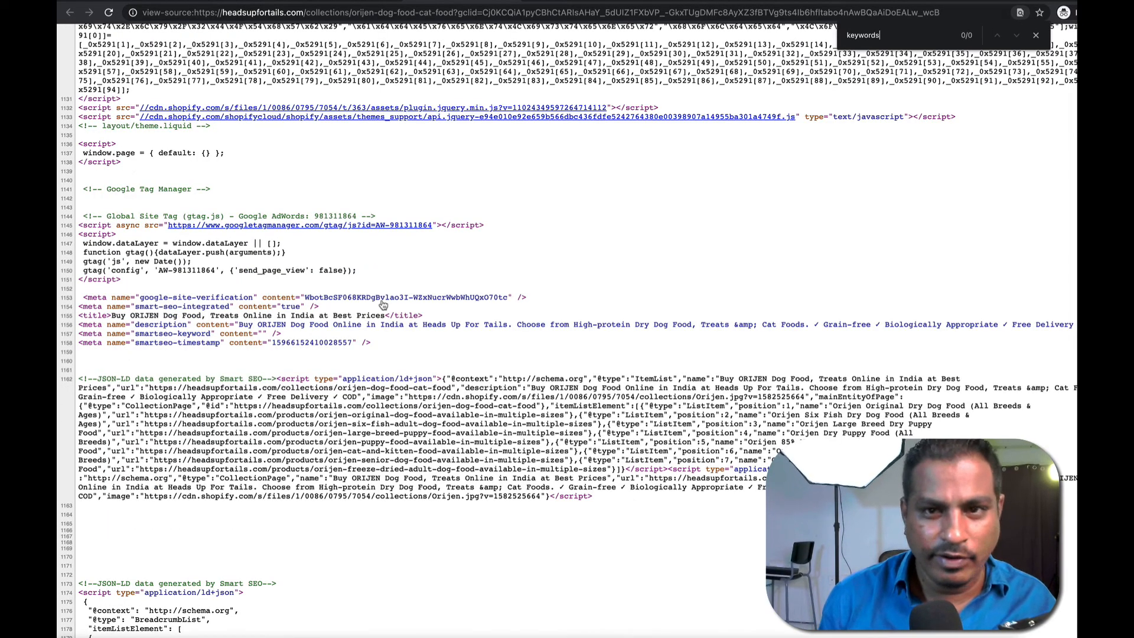
pyautogui.press('BackSpace')
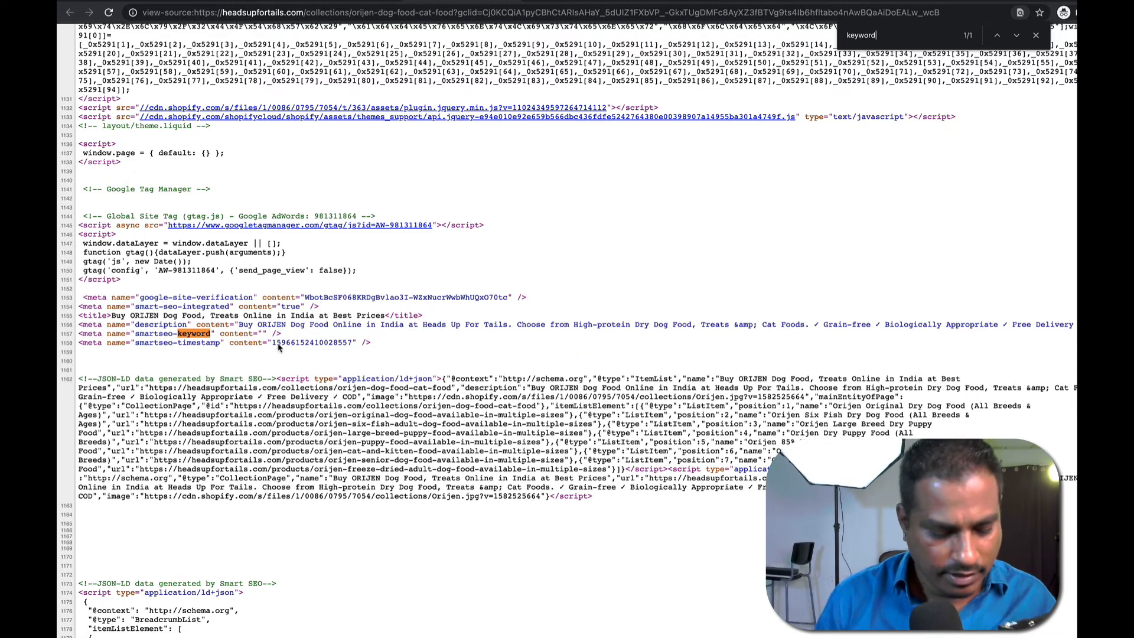
pyautogui.hotkey('ctrl', 'd')
pyautogui.write('descri')
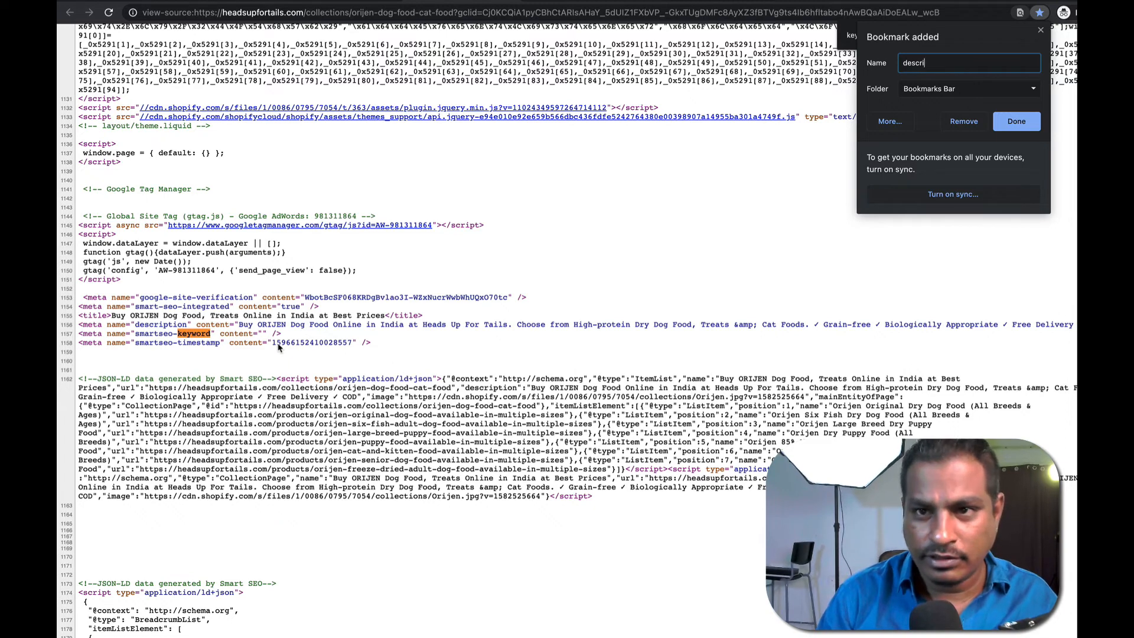
pyautogui.press('Escape')
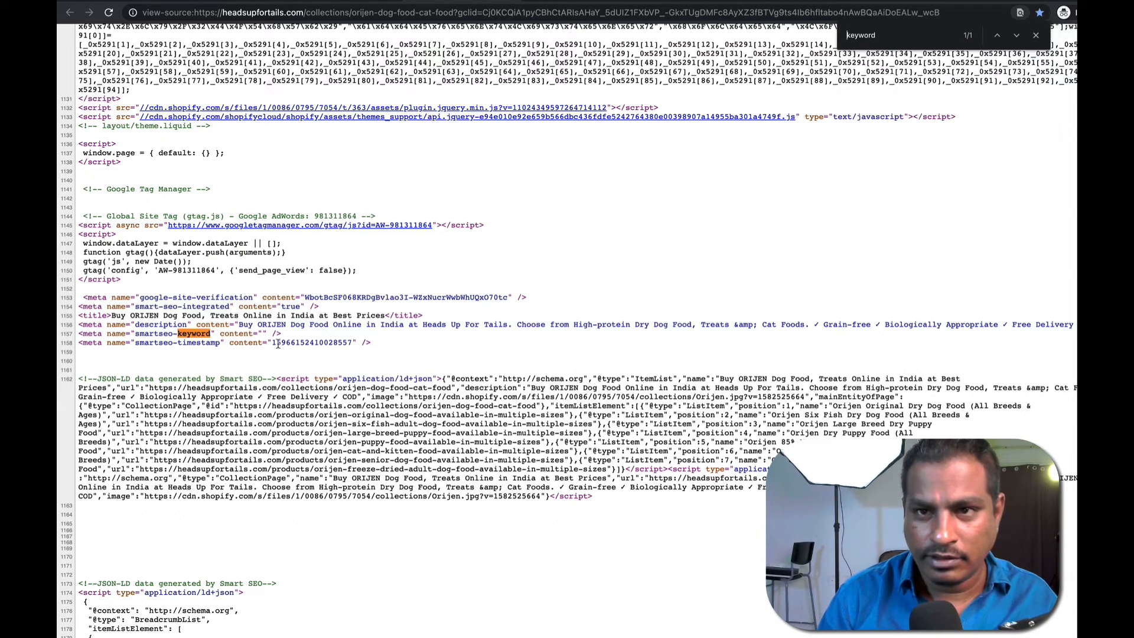
# Search the source for 'descr' and select the meta description text.
pyautogui.press('Escape')
pyautogui.hotkey('ctrl', 'f')
pyautogui.write('descr')
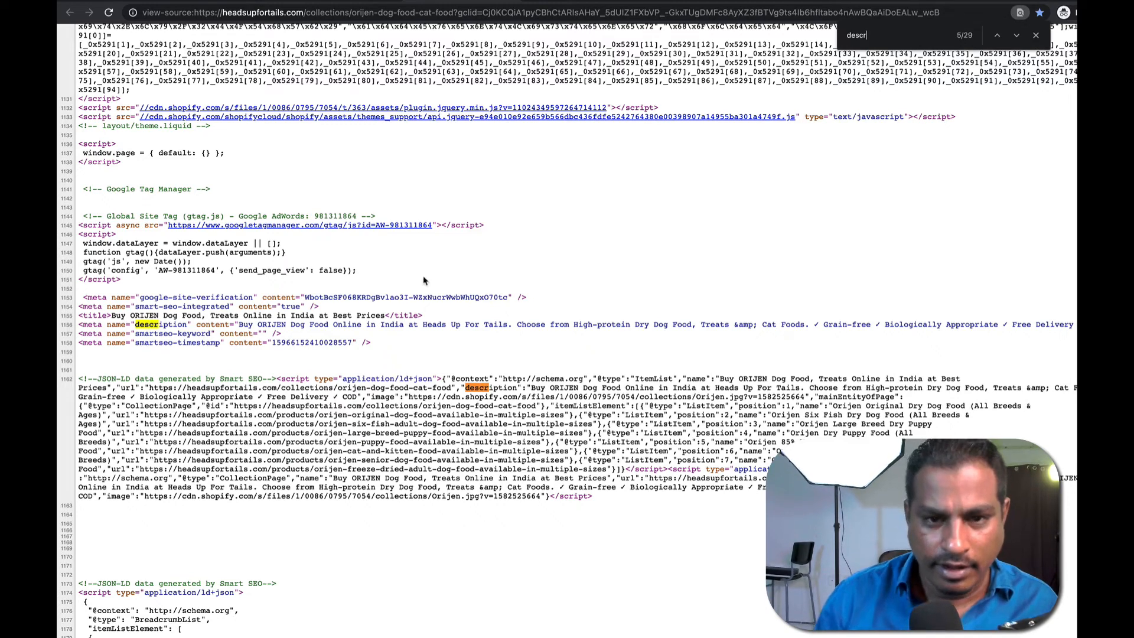
pyautogui.moveTo(531, 388); pyautogui.dragTo(982, 382)
pyautogui.hotkey('ctrl', 'c')
pyautogui.click(918, 384)
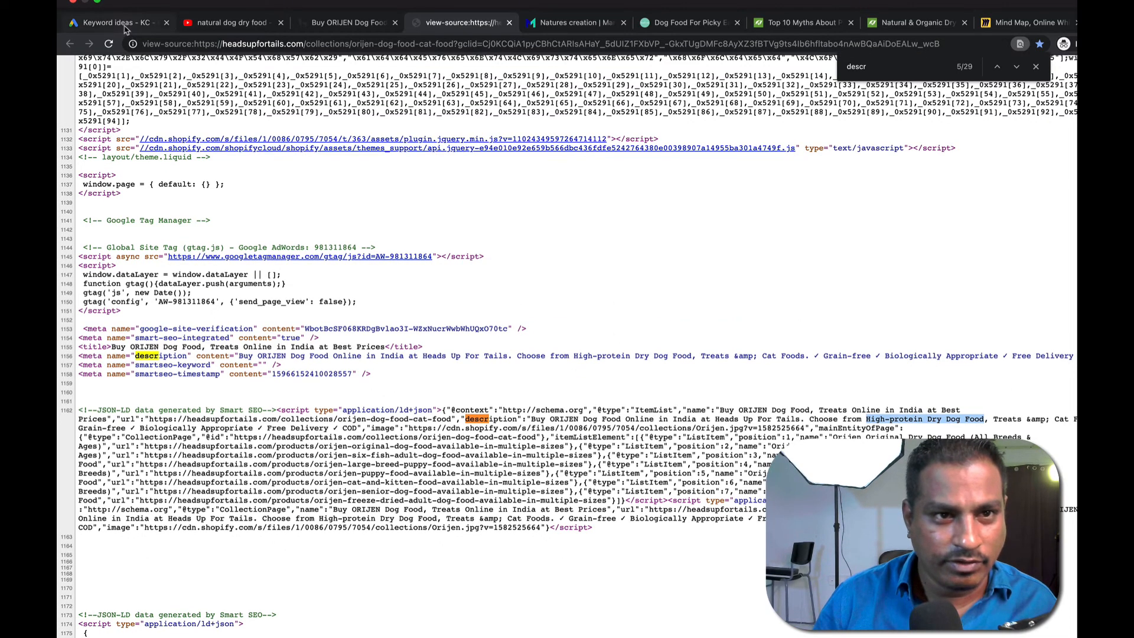
pyautogui.click(130, 29)
# Add the four selected human grade keywords to the plan and remove the 'human grade dog food' seed.
pyautogui.click(251, 115)
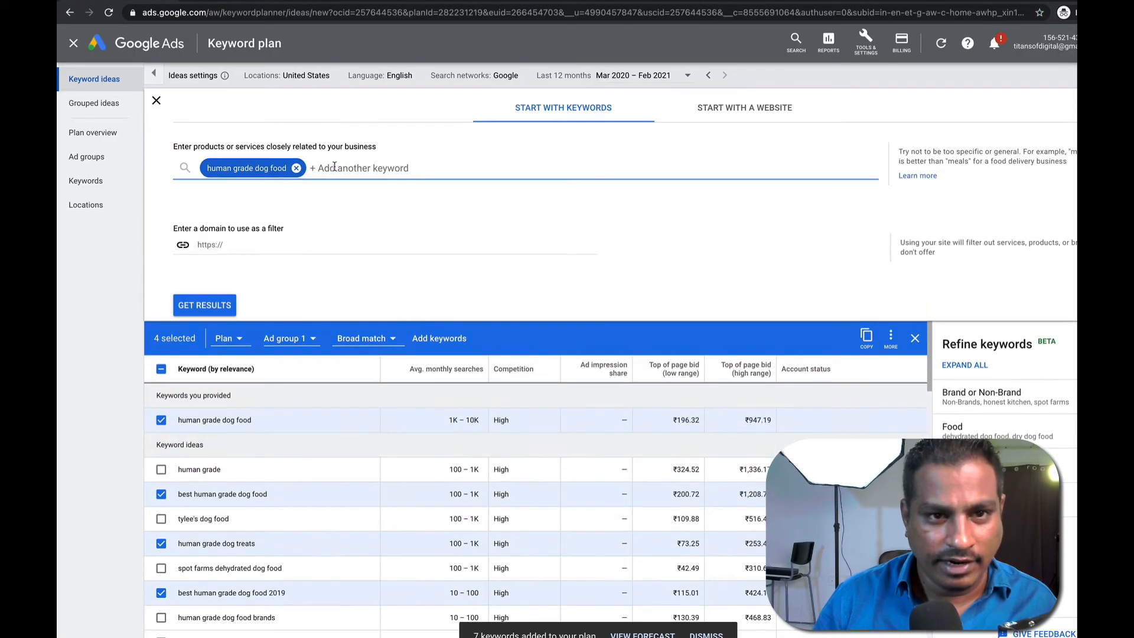
pyautogui.click(291, 168)
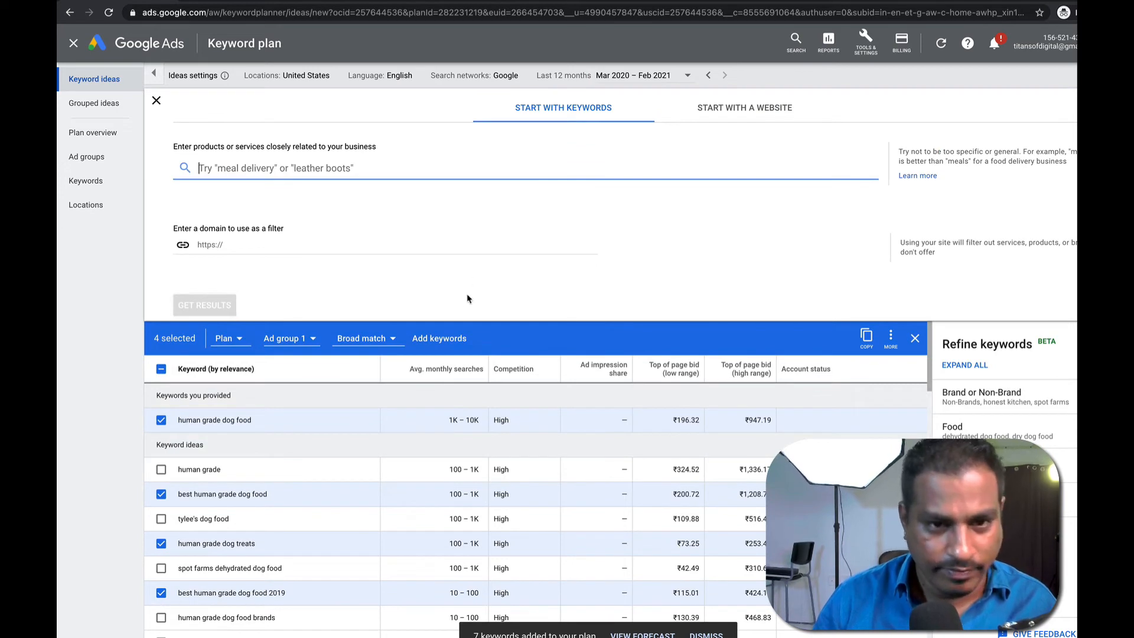
pyautogui.click(437, 338)
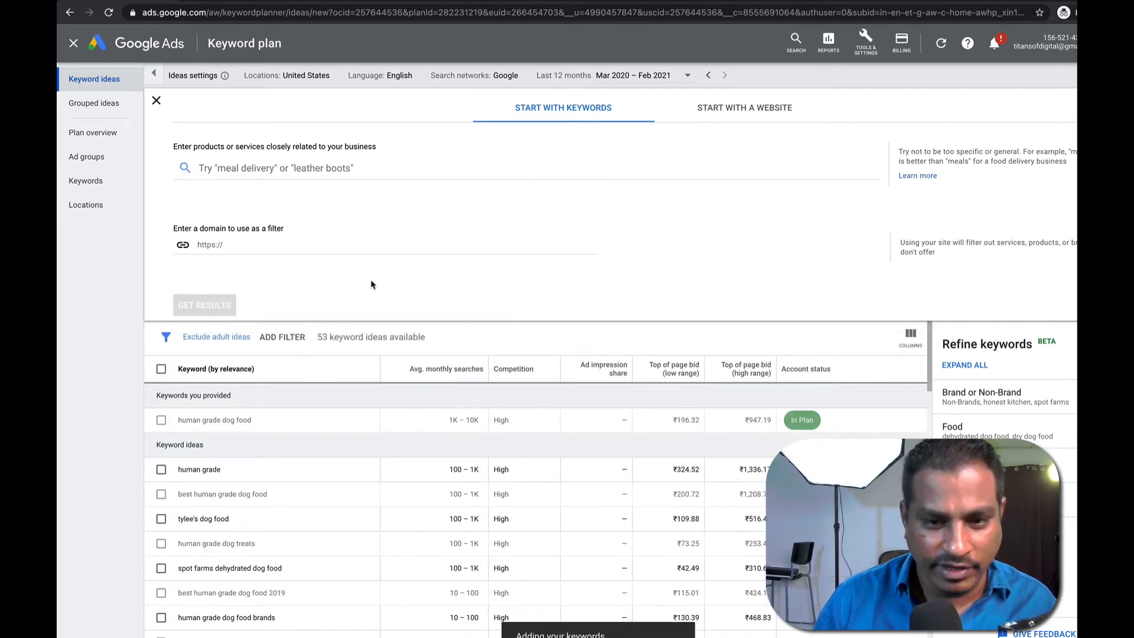
# Get keyword ideas for the new seed 'High-protein Dry Dog Food'.
pyautogui.click(297, 162)
pyautogui.hotkey('ctrl', 'v')
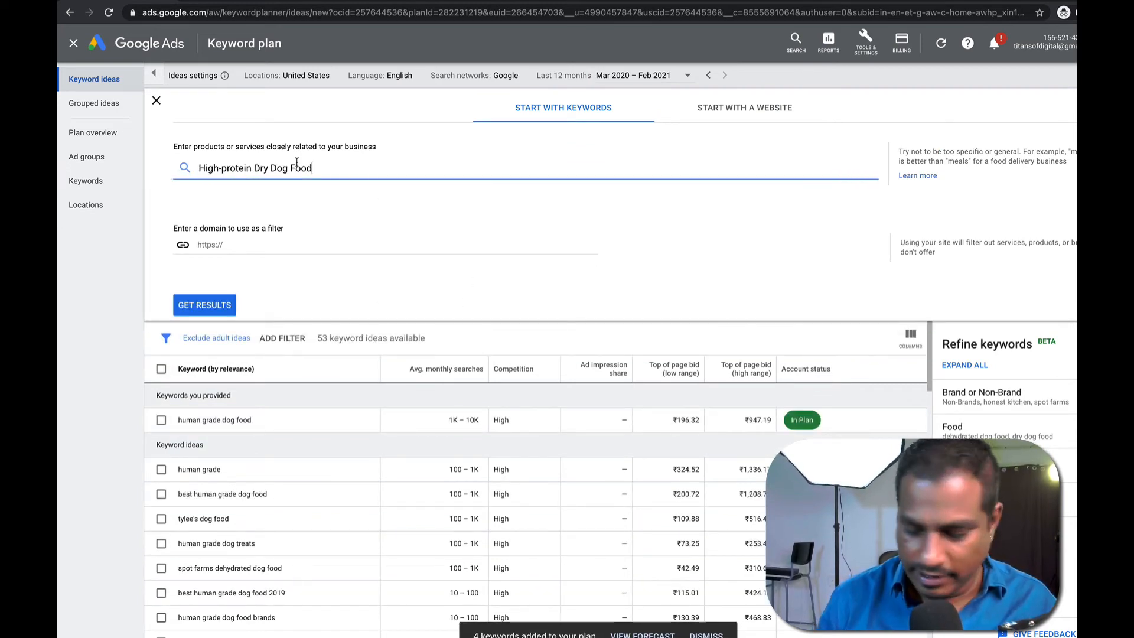
pyautogui.press('Return')
pyautogui.click(182, 313)
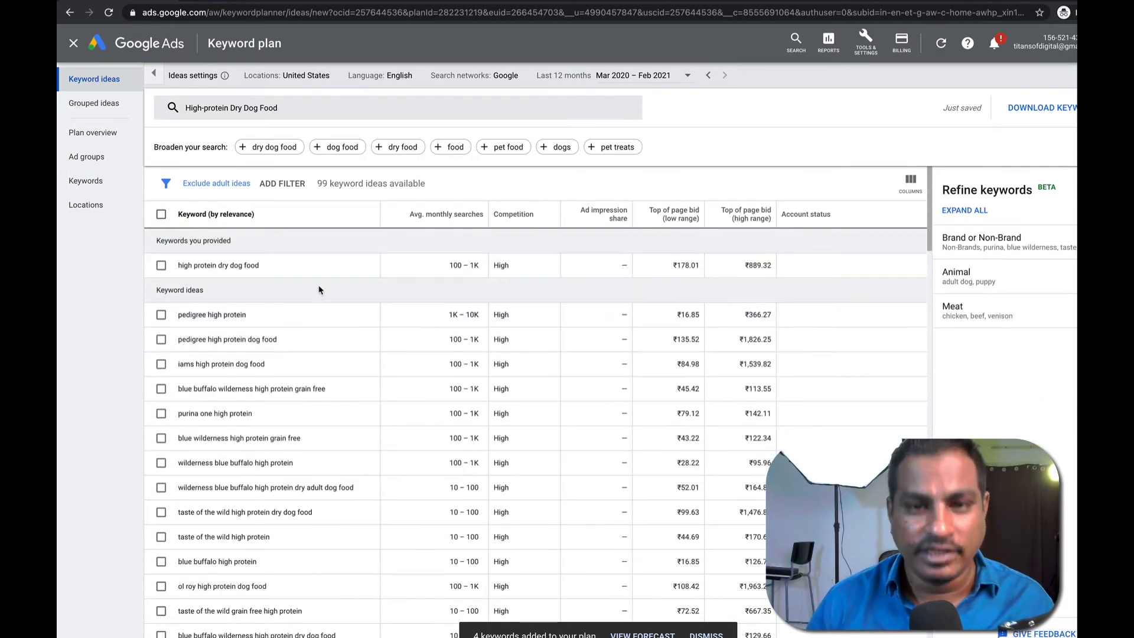
# Add seven high-protein ideas such as 'pedigree high protein' and 'iams high protein dog food' to the plan.
pyautogui.tripleClick(403, 270)
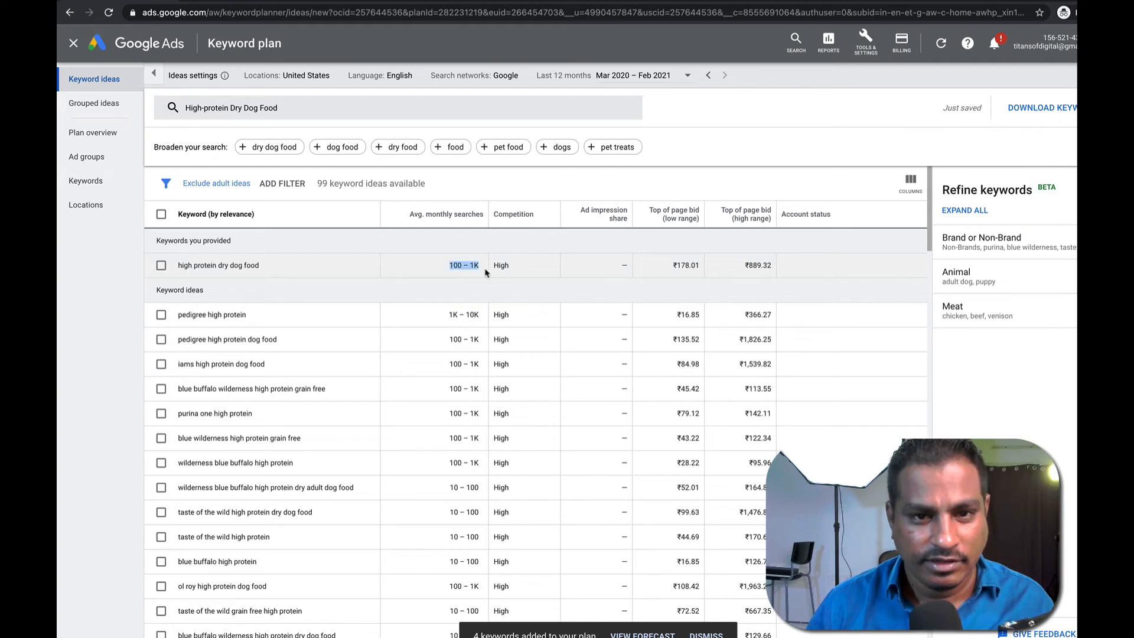
pyautogui.click(160, 314)
pyautogui.click(161, 266)
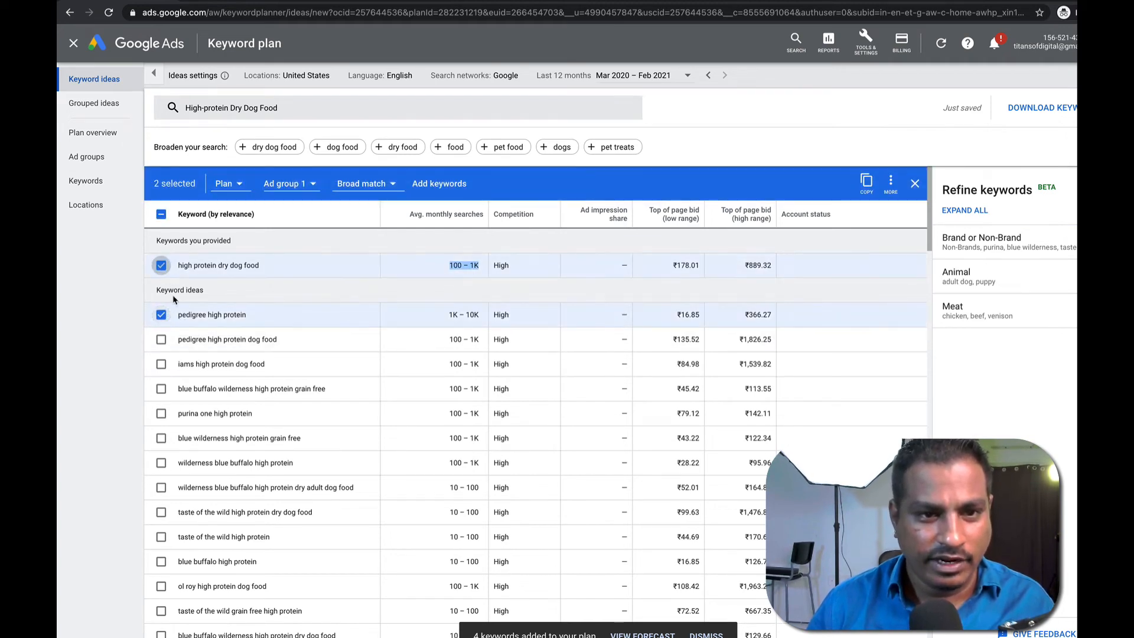
pyautogui.click(161, 339)
pyautogui.click(161, 365)
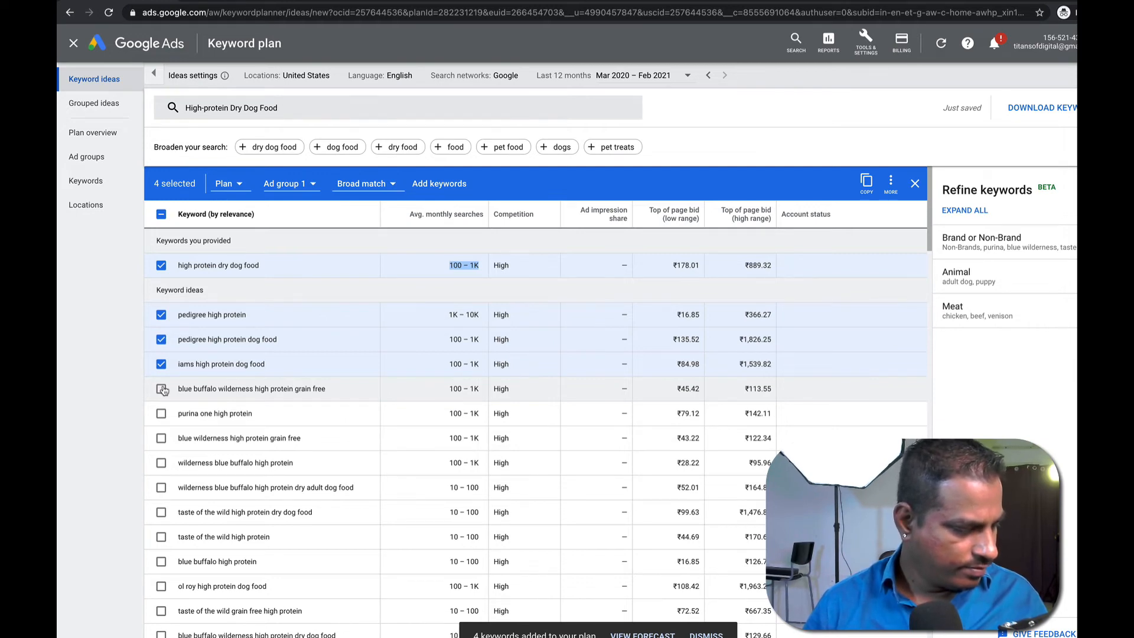
pyautogui.click(161, 413)
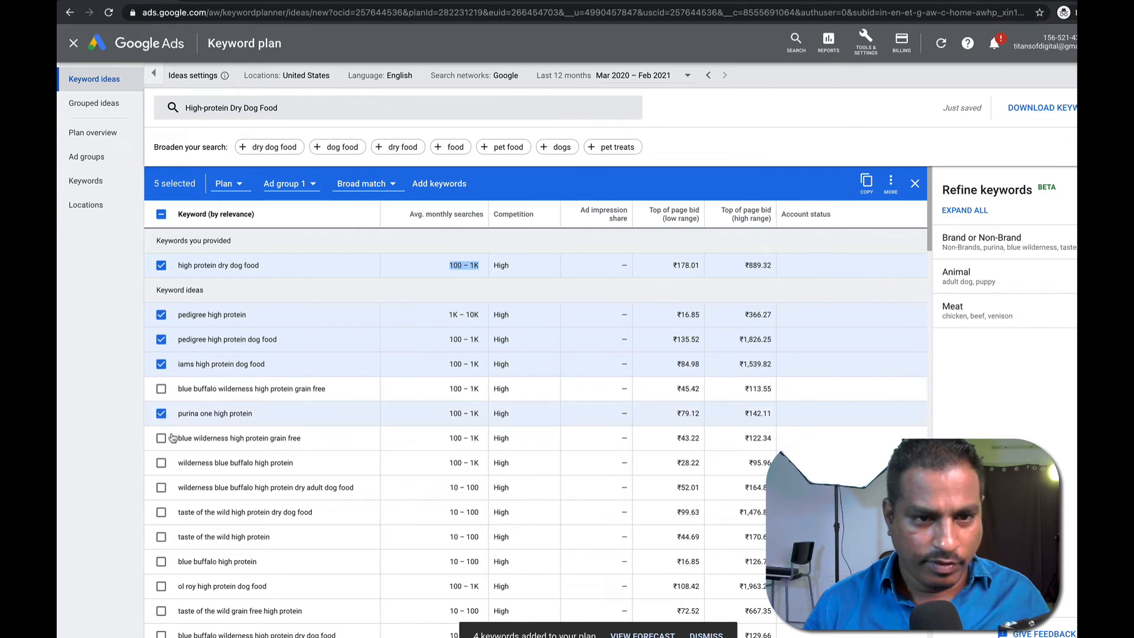
pyautogui.scroll(-5, 196, 496)
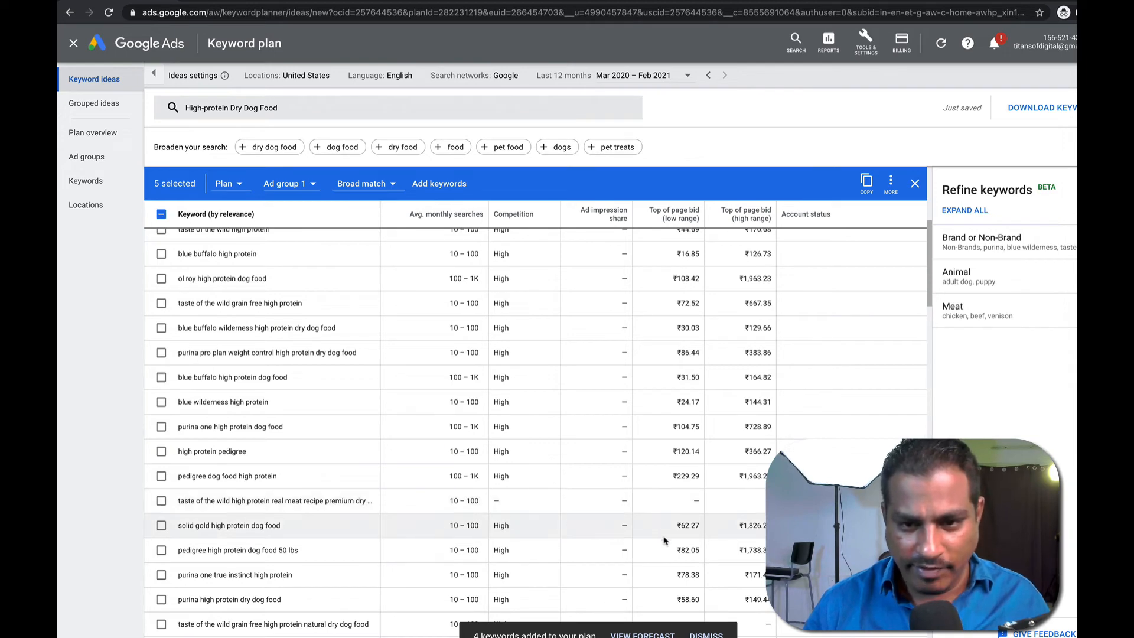
pyautogui.moveTo(672, 550); pyautogui.dragTo(701, 525)
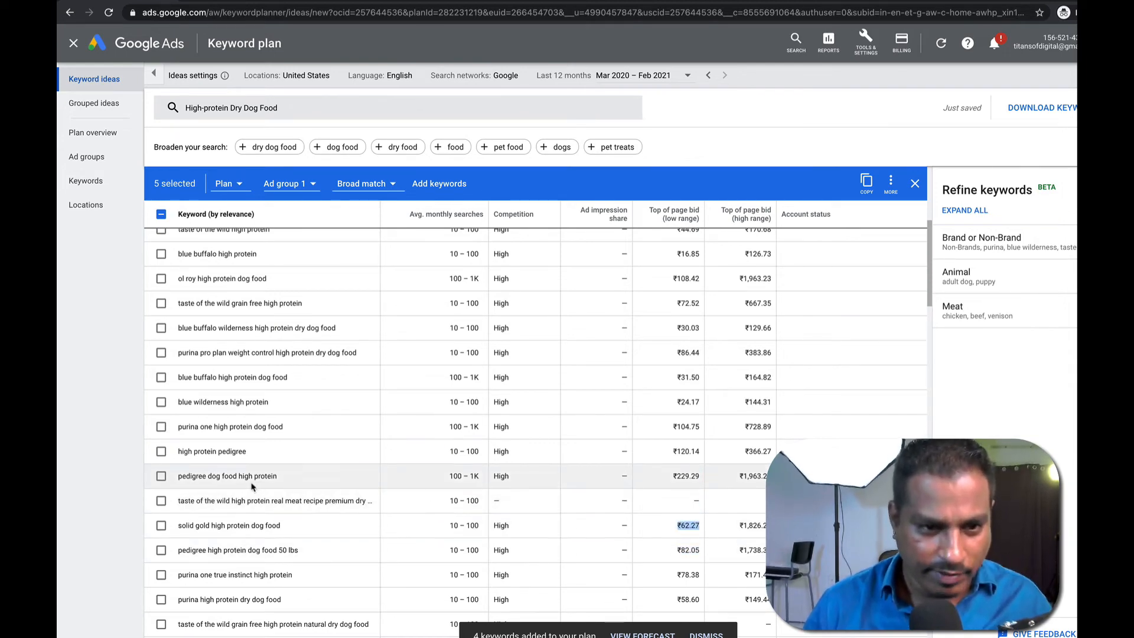
pyautogui.click(161, 476)
pyautogui.click(161, 451)
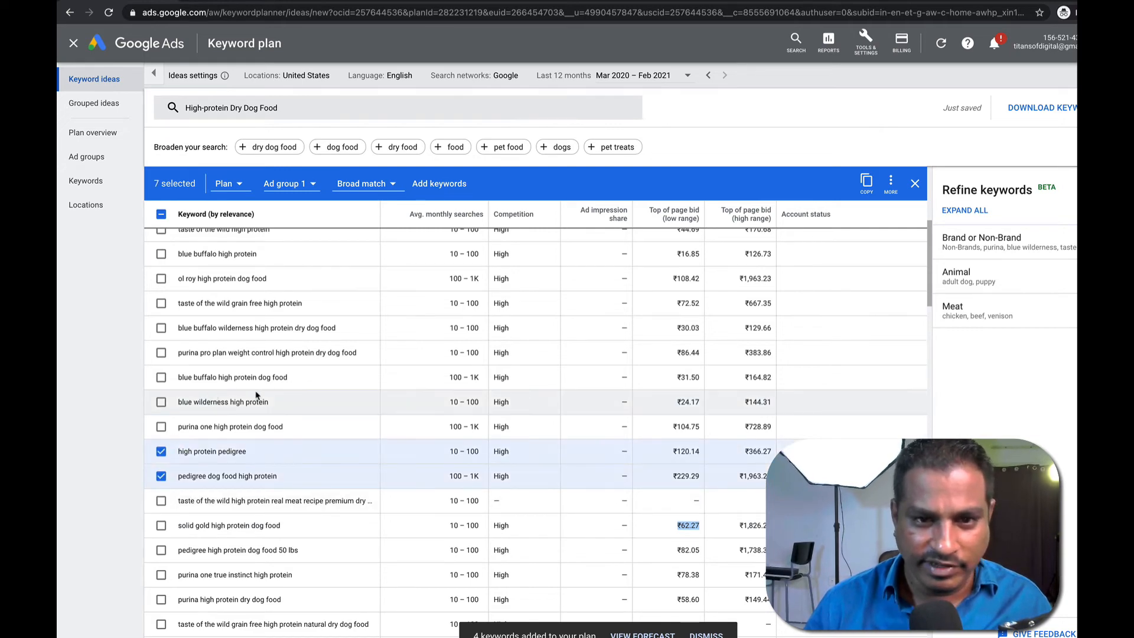
pyautogui.scroll(5, 340, 453)
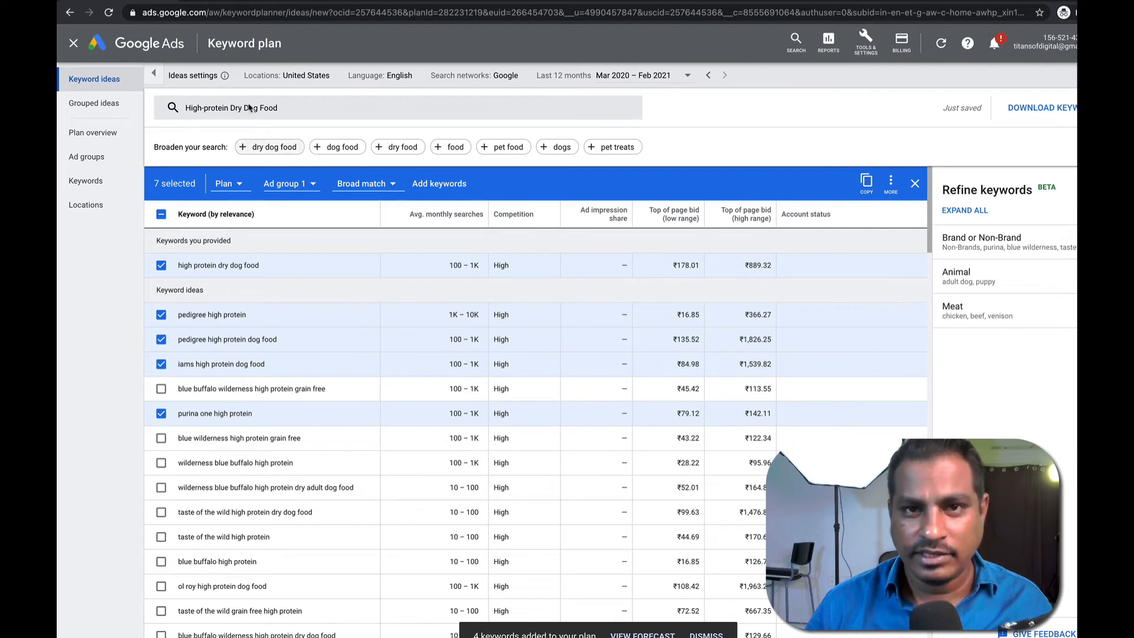
pyautogui.click(439, 183)
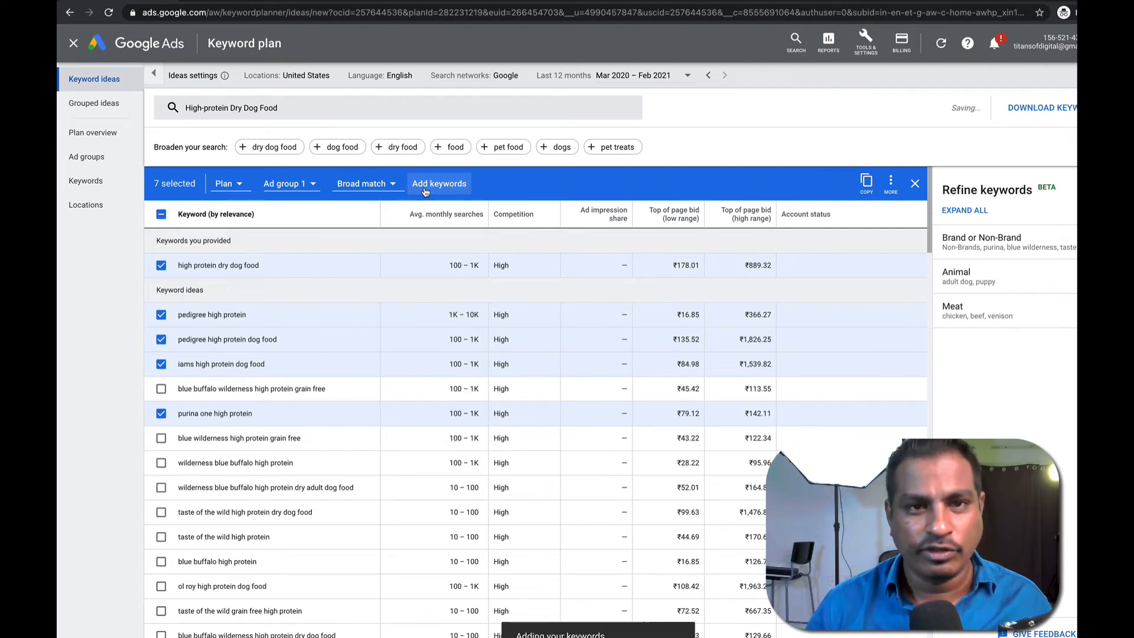
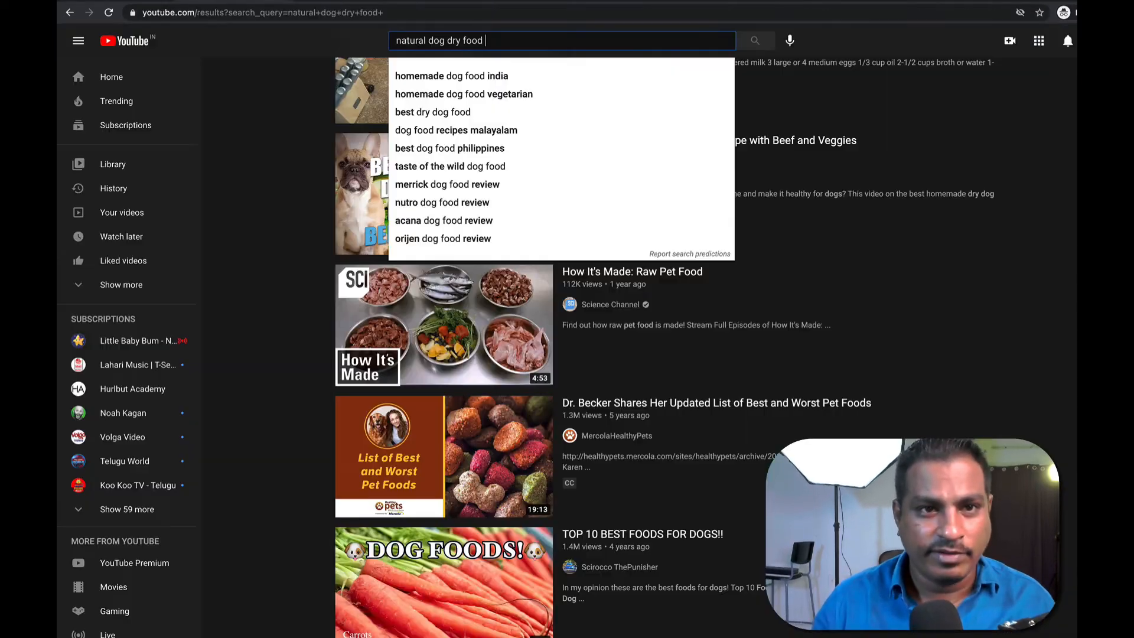
# Search the web for 'ahref keyword explorer' and open Ahrefs' Keywords Explorer product page.
pyautogui.click(243, 12)
pyautogui.write('a')
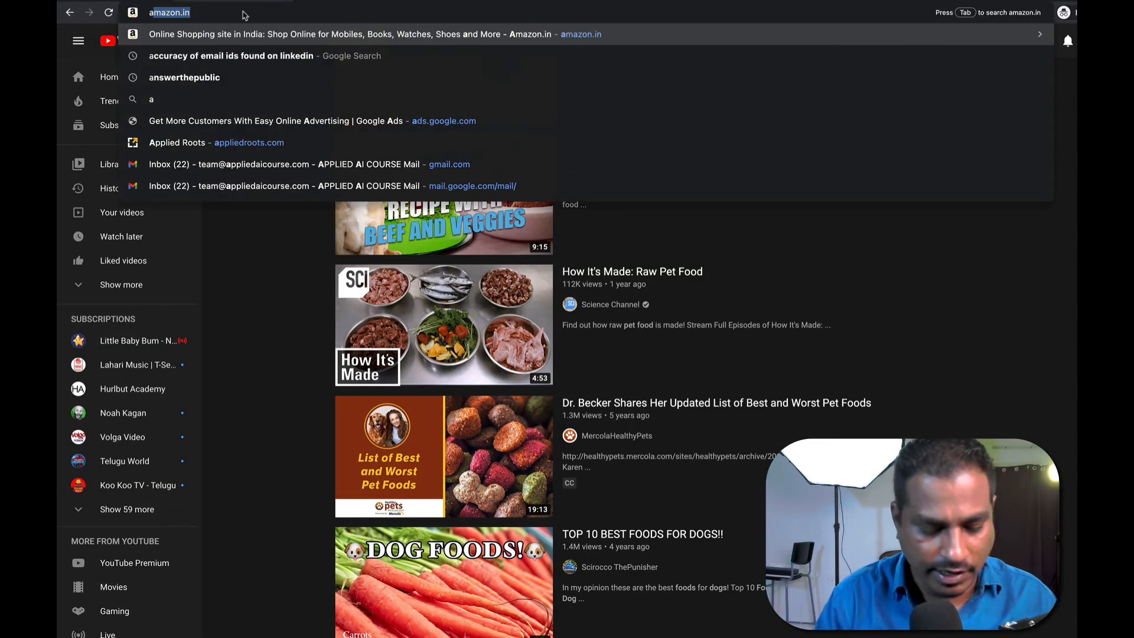
pyautogui.write('href keywor')
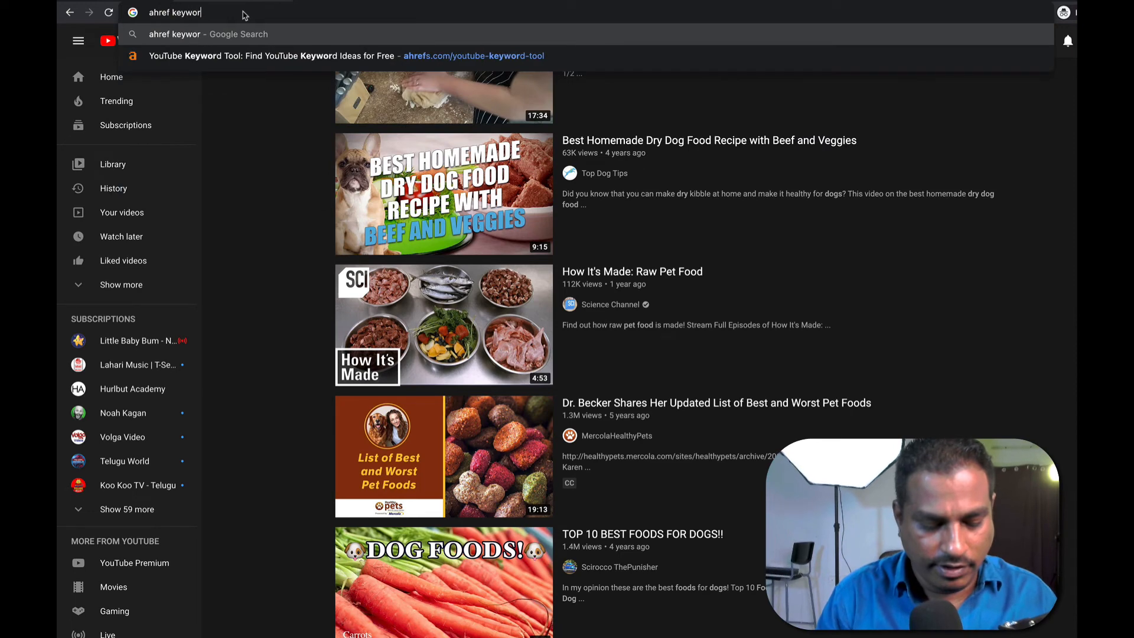
pyautogui.write('d explorer')
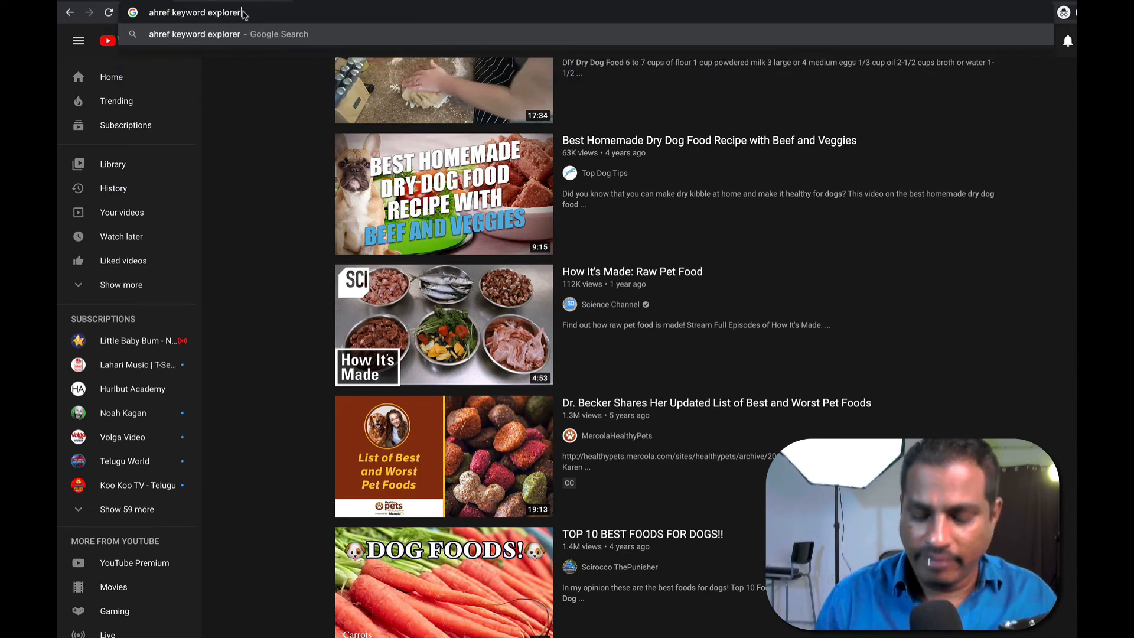
pyautogui.press('Return')
pyautogui.click(239, 187)
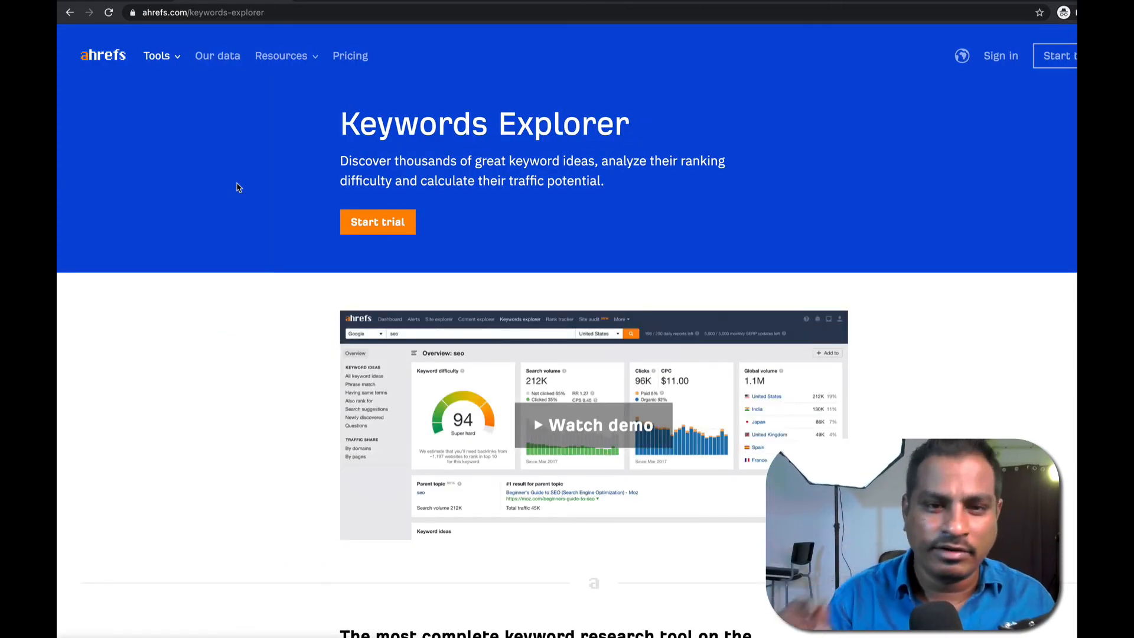
# Scroll through the listed features, such as bulk search volumes, 171 countries and 10 search engines.
pyautogui.scroll(-5, 282, 367)
pyautogui.scroll(-20, 283, 367)
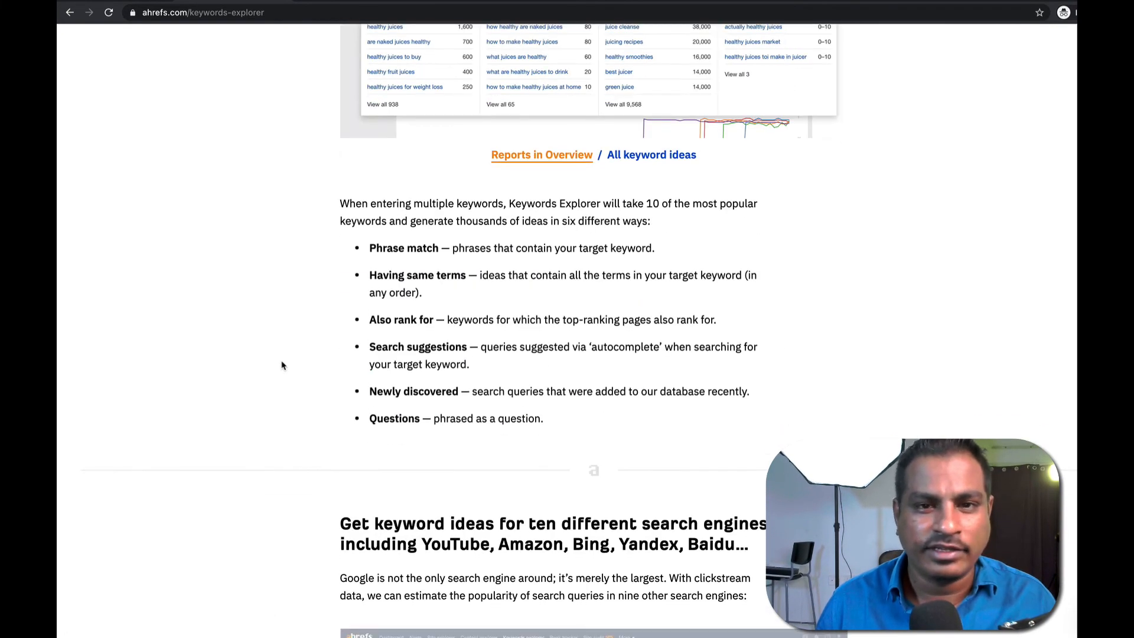
pyautogui.scroll(10, 283, 366)
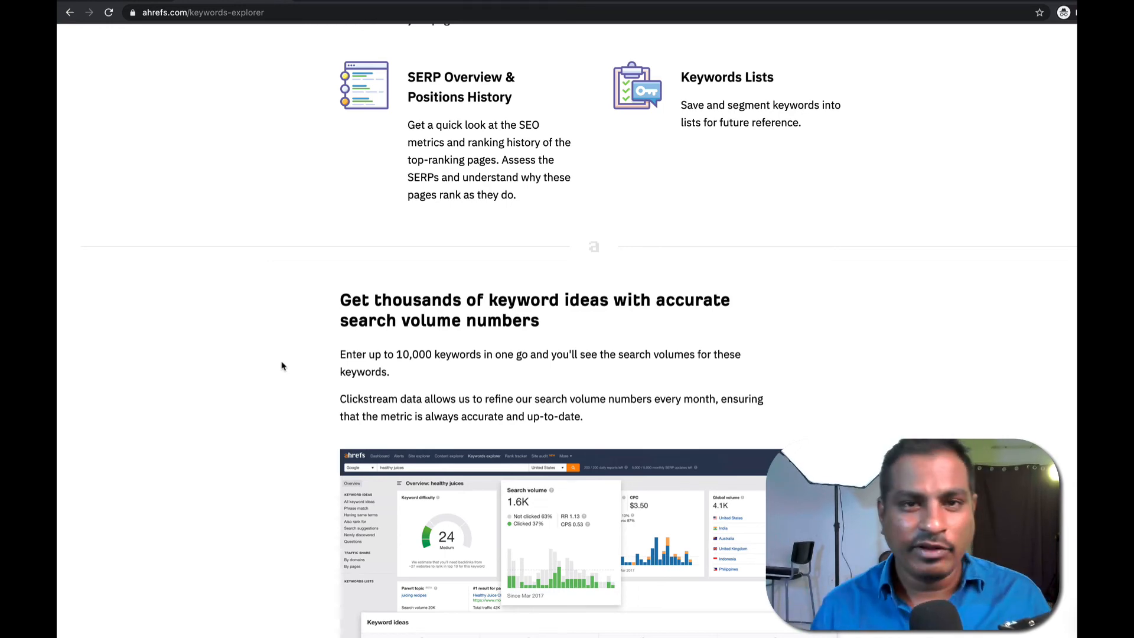
pyautogui.scroll(15, 356, 169)
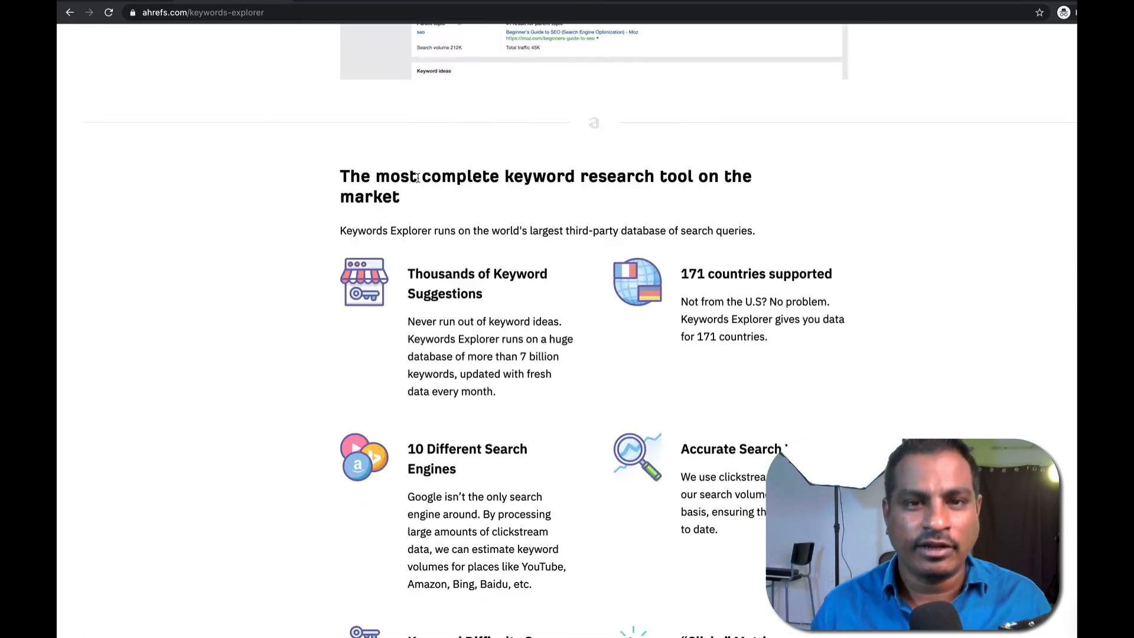
# Search Google for 'ahref youtube keyword explorer' and open Ahrefs' free YouTube Keyword Tool page.
pyautogui.click(392, 216)
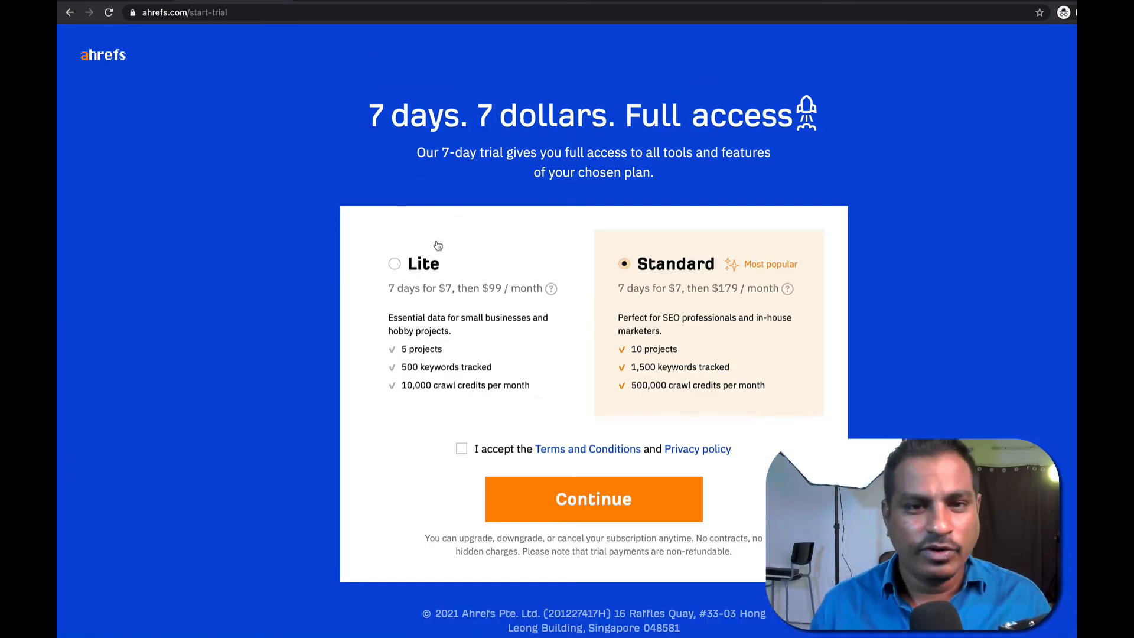
pyautogui.click(296, 16)
pyautogui.doubleClick(297, 16)
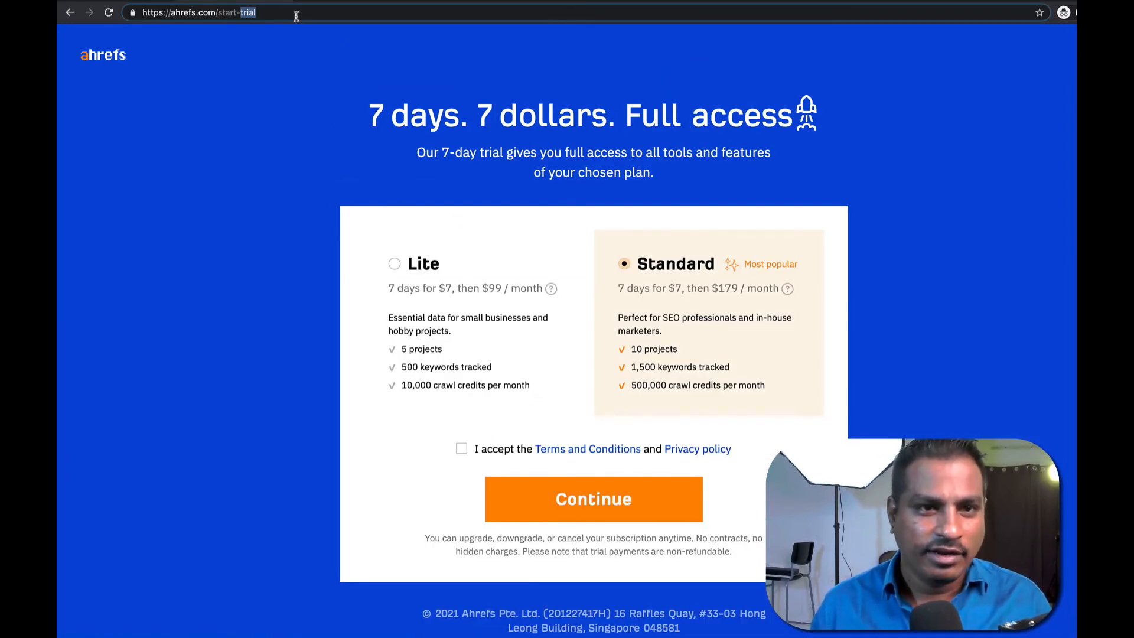
pyautogui.tripleClick(296, 16)
pyautogui.write('ahref')
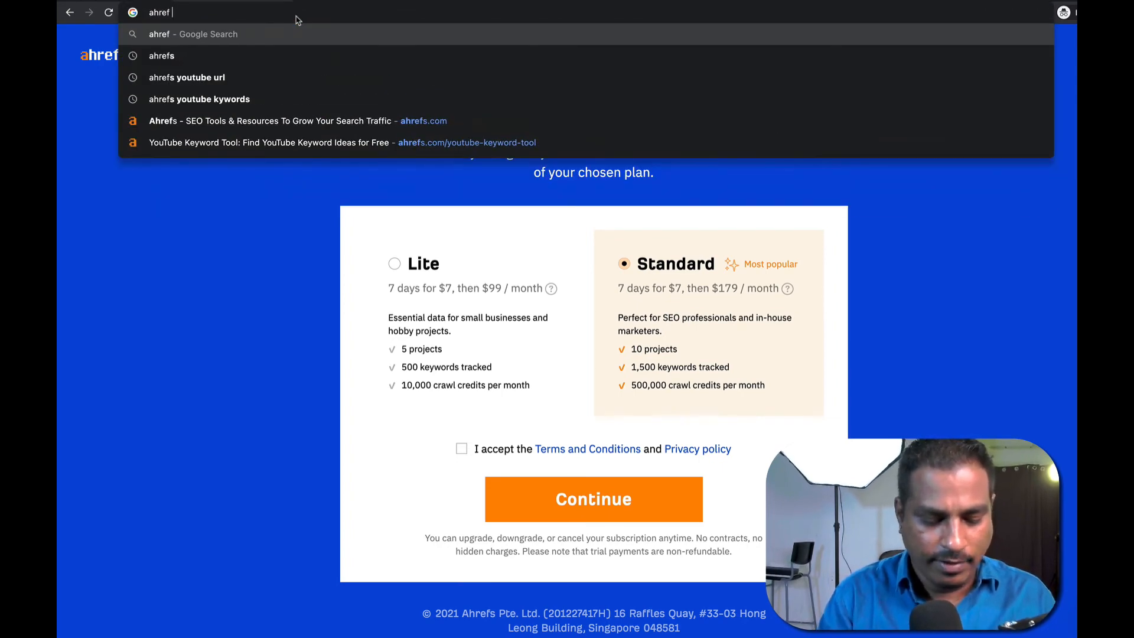
pyautogui.write(' youtube keyword explorer')
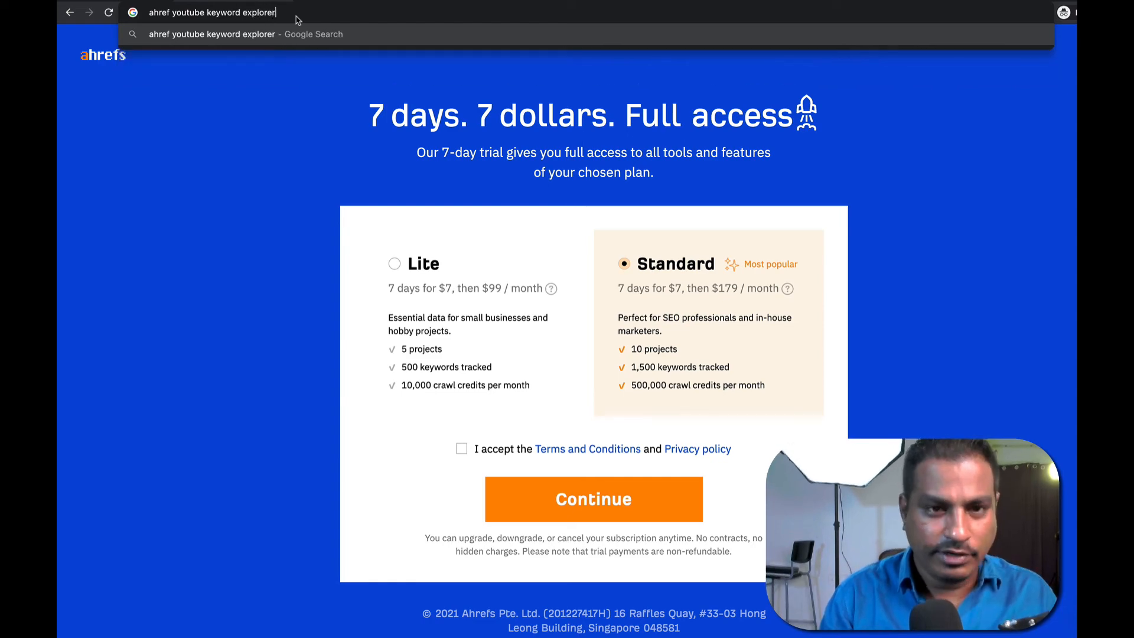
pyautogui.press('Return')
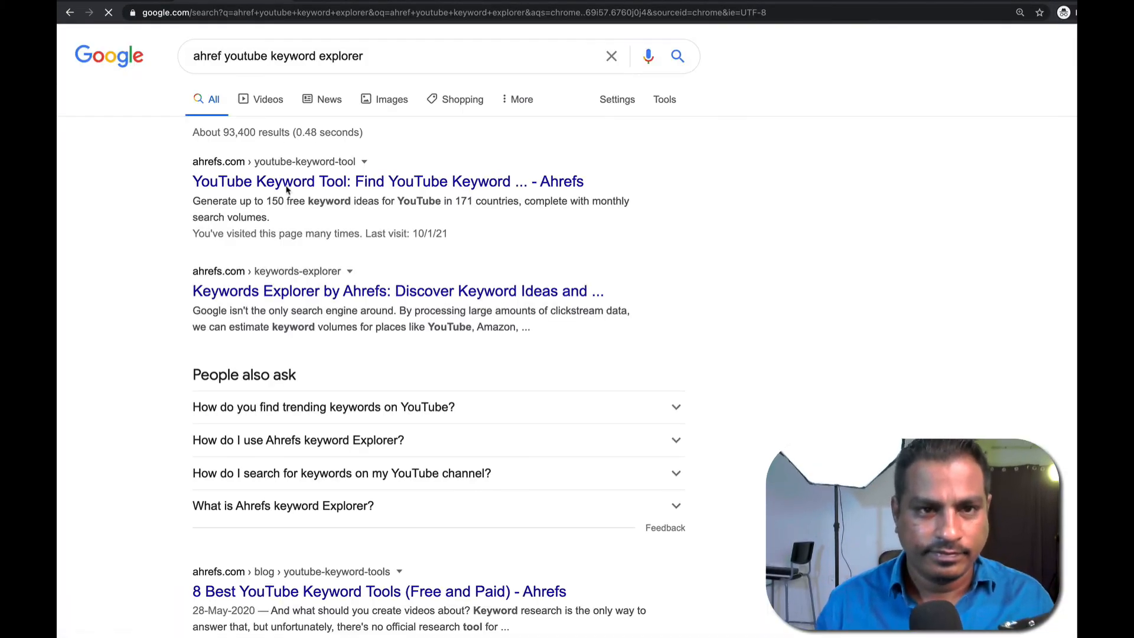
pyautogui.click(284, 183)
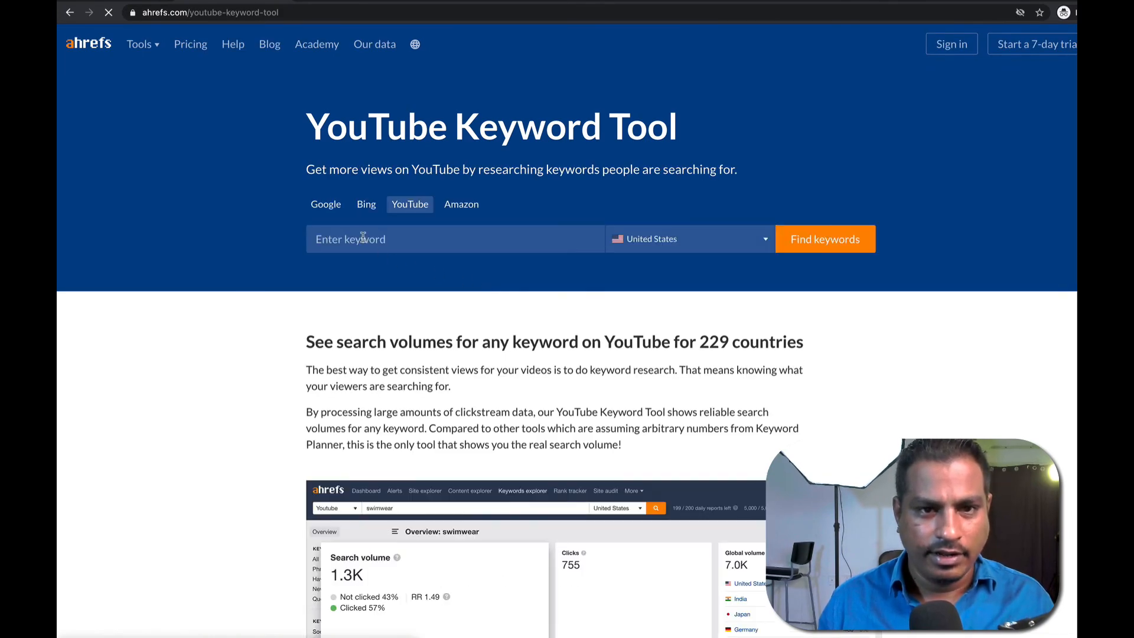
# Submit a Google keyword-ideas search for 'dog dry food' in the Keyword Generator.
pyautogui.click(328, 207)
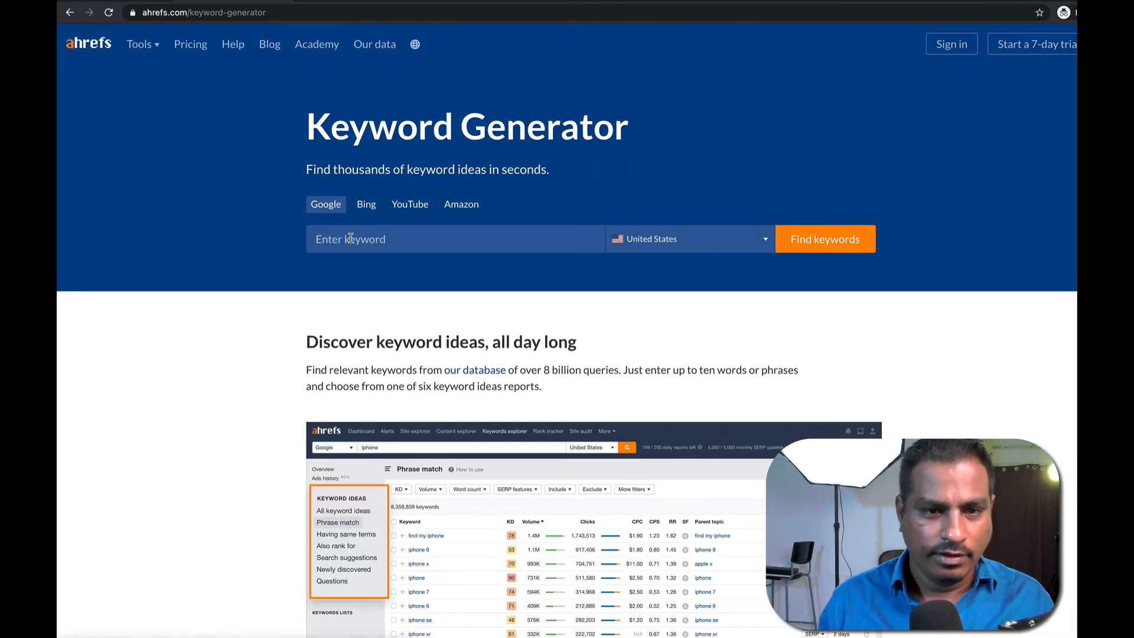
pyautogui.write('dog dry food')
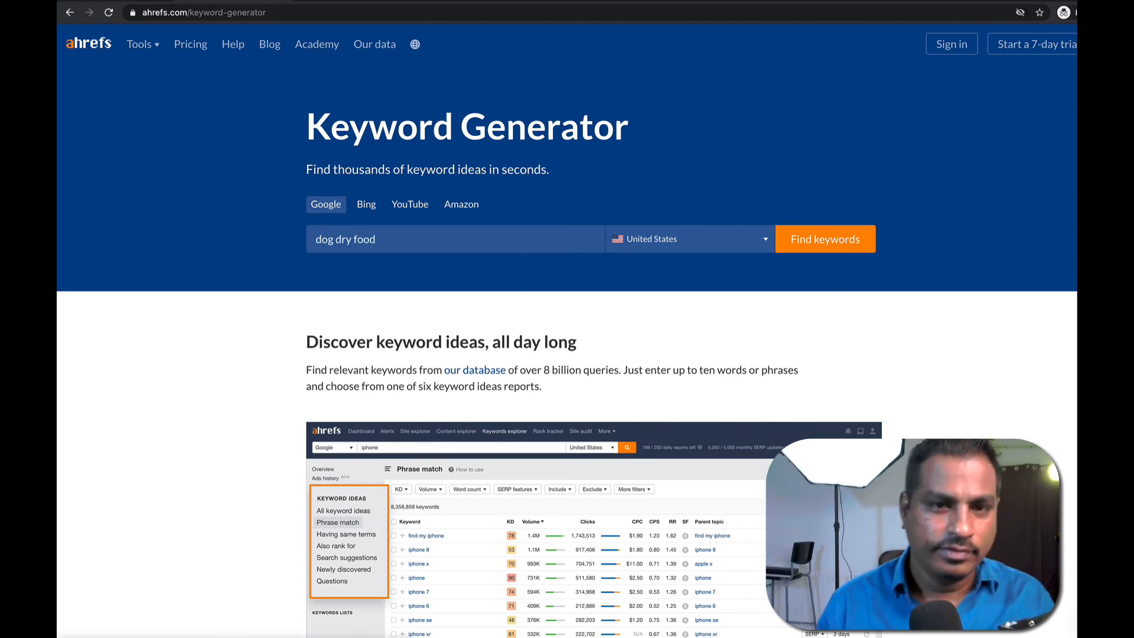
pyautogui.press('Return')
# Pass the reCAPTCHA by ticking the checkbox, selecting three bridge images and verifying.
pyautogui.click(712, 208)
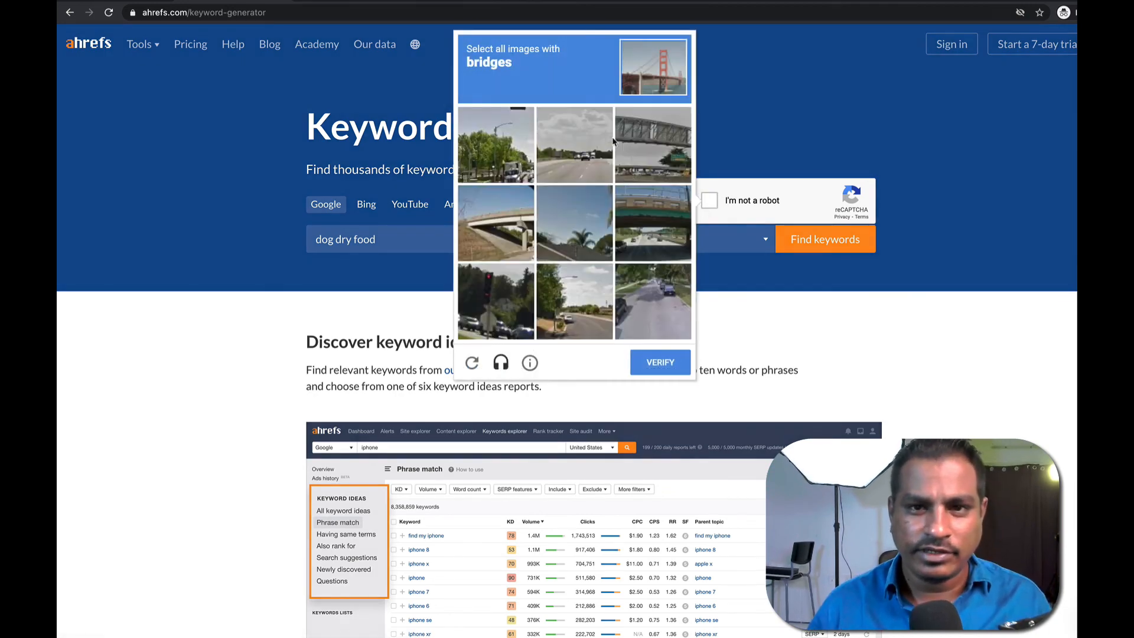
pyautogui.click(642, 137)
pyautogui.click(499, 227)
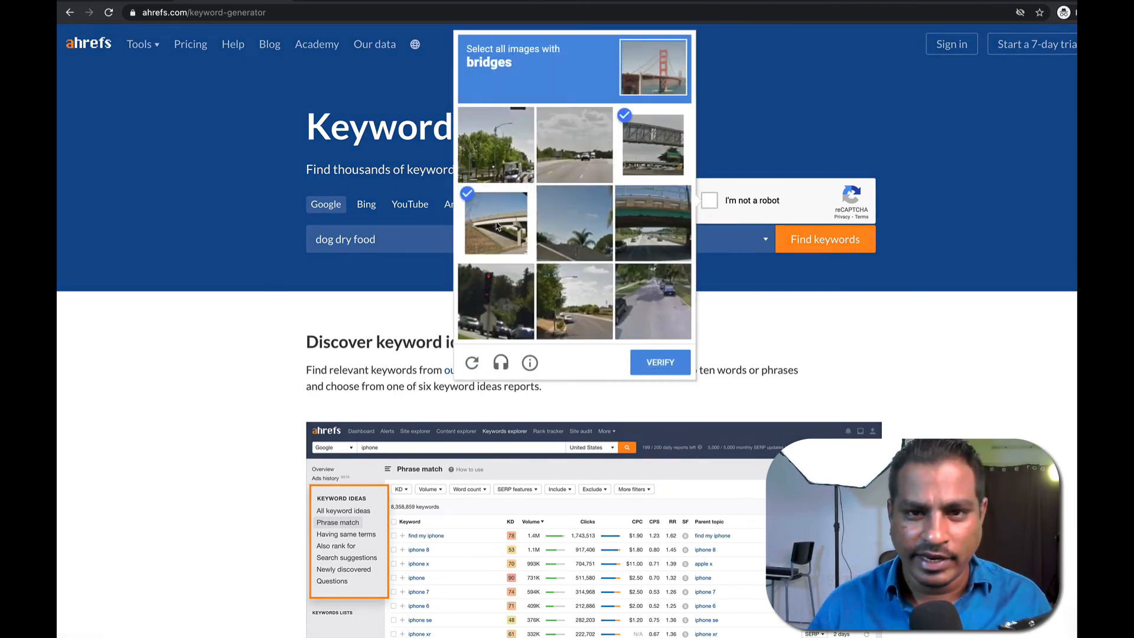
pyautogui.click(647, 227)
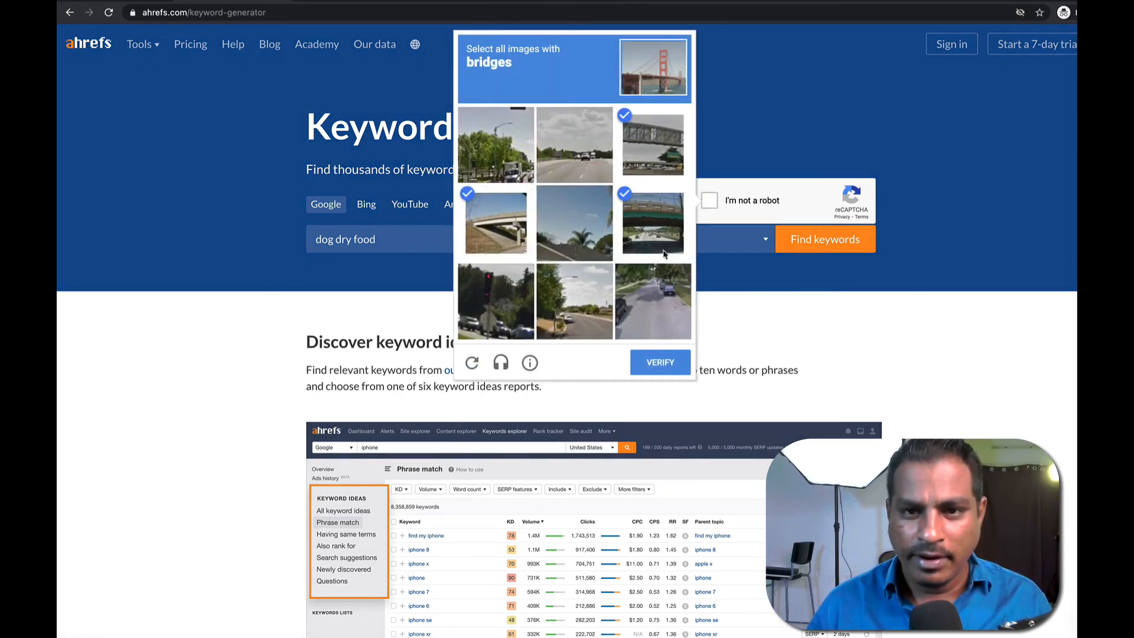
pyautogui.click(659, 362)
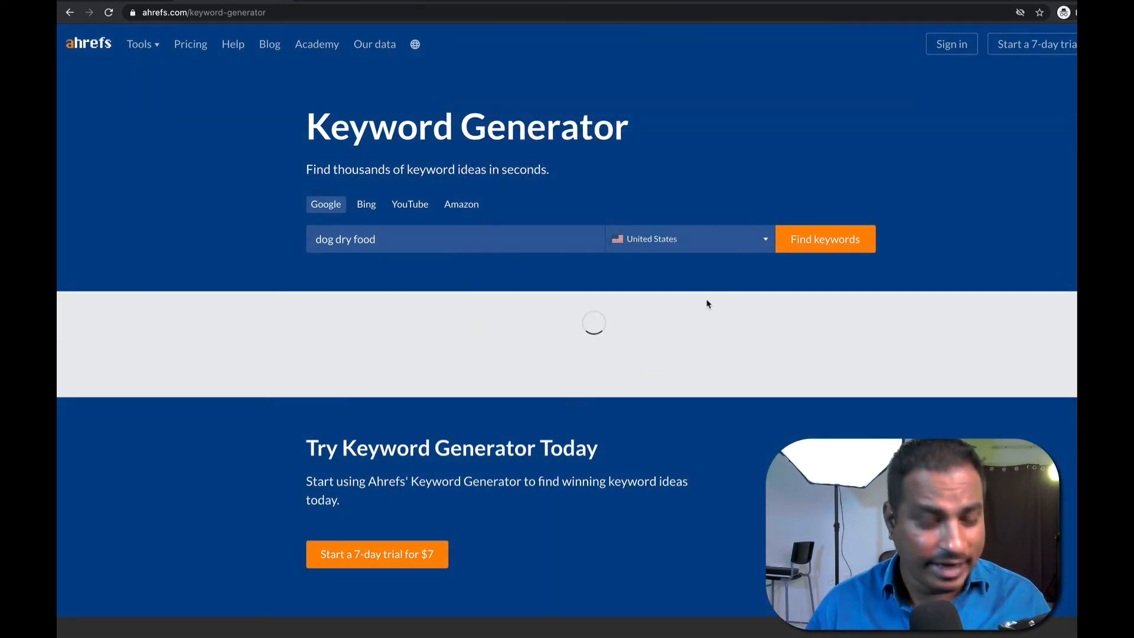
# Scroll the 'dog dry food' ideas, highlighting 'small dog dry food', 'good dog dry food' and a natural balance query.
pyautogui.scroll(-2, 678, 322)
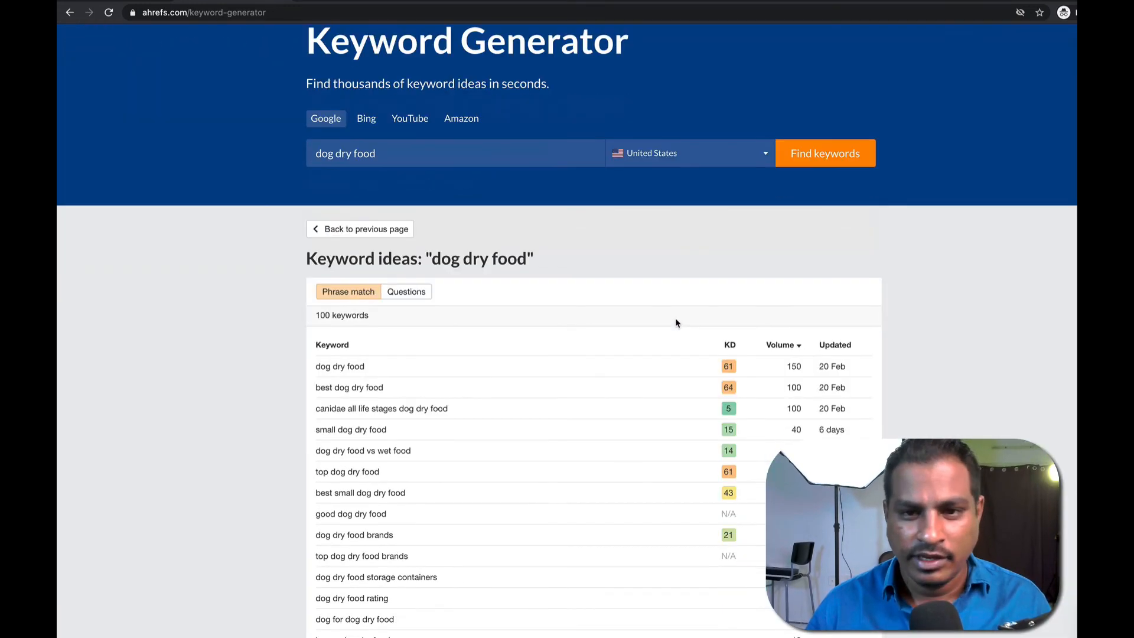
pyautogui.scroll(-2, 676, 322)
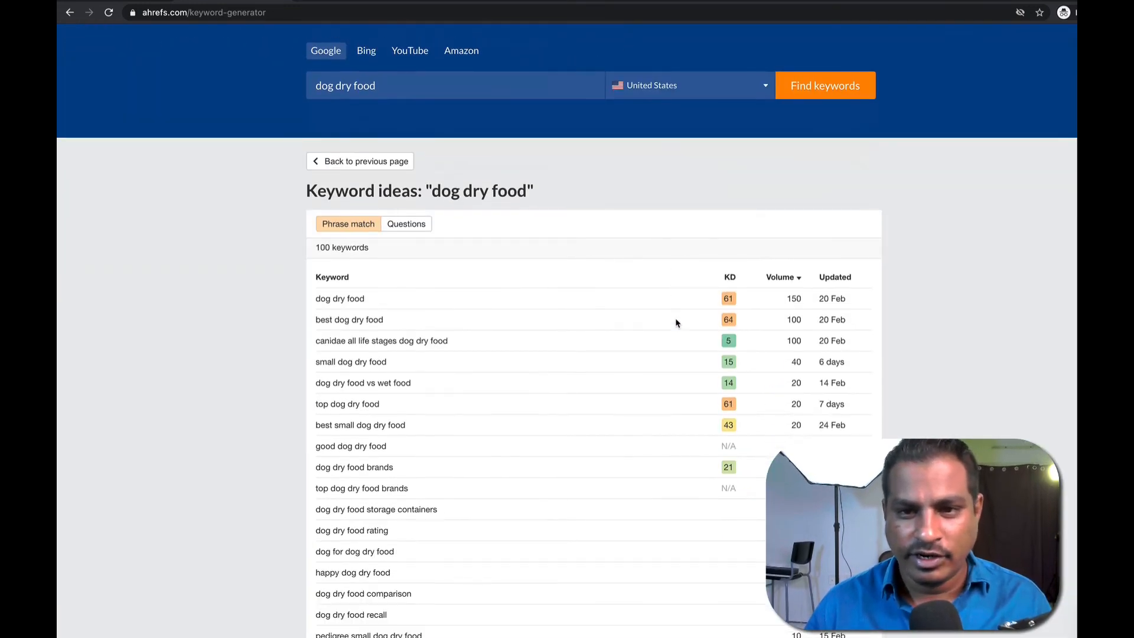
pyautogui.tripleClick(342, 361)
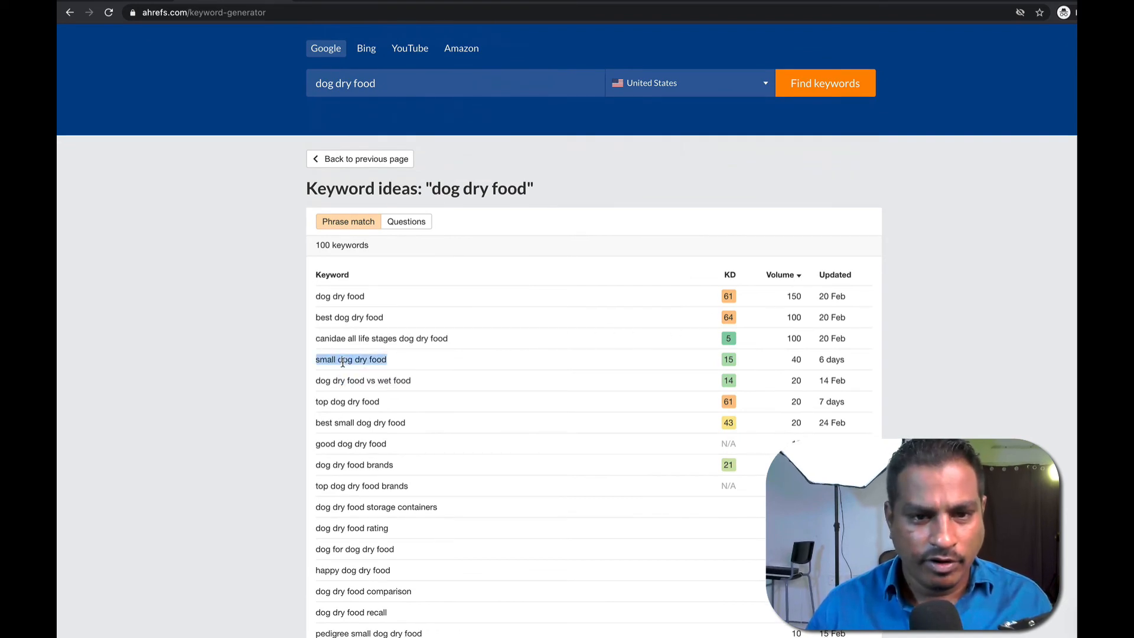
pyautogui.doubleClick(361, 443)
pyautogui.scroll(-3, 388, 437)
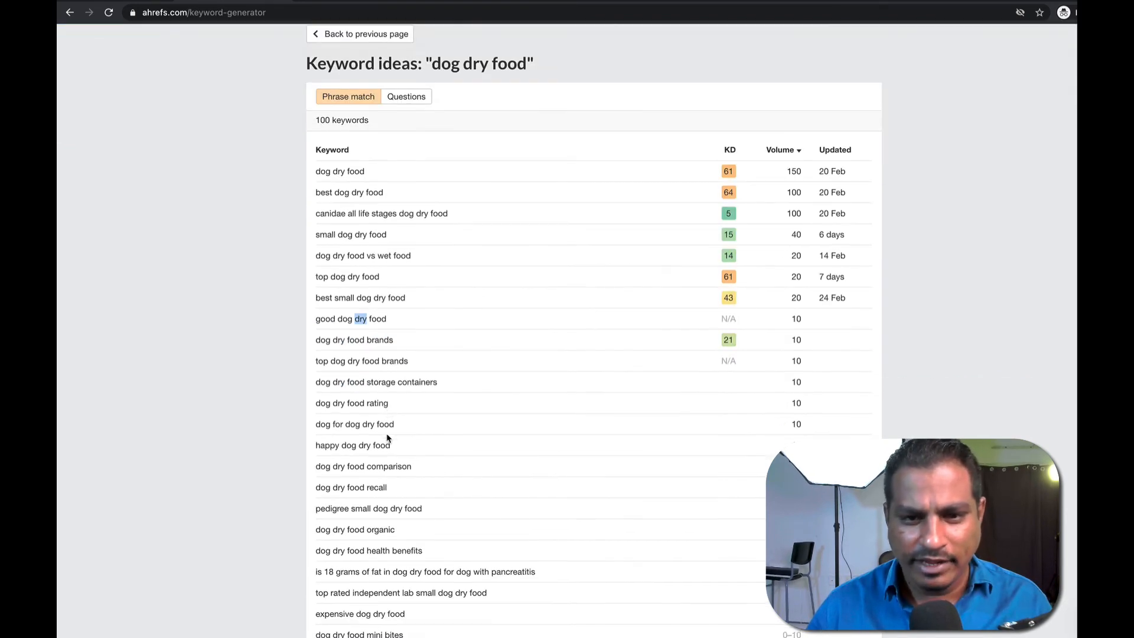
pyautogui.scroll(-8, 407, 360)
pyautogui.scroll(-10, 407, 357)
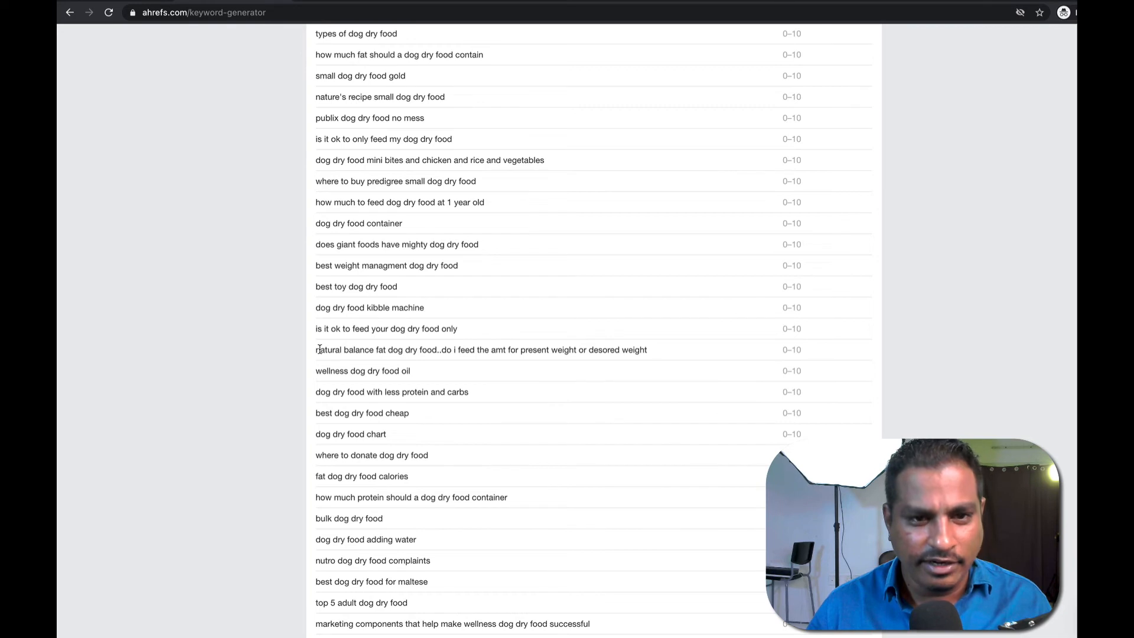
pyautogui.moveTo(474, 341); pyautogui.dragTo(663, 349)
# Continue down the list, highlighting the 'how much protein should a dog dry food contain' keyword.
pyautogui.scroll(-2, 487, 314)
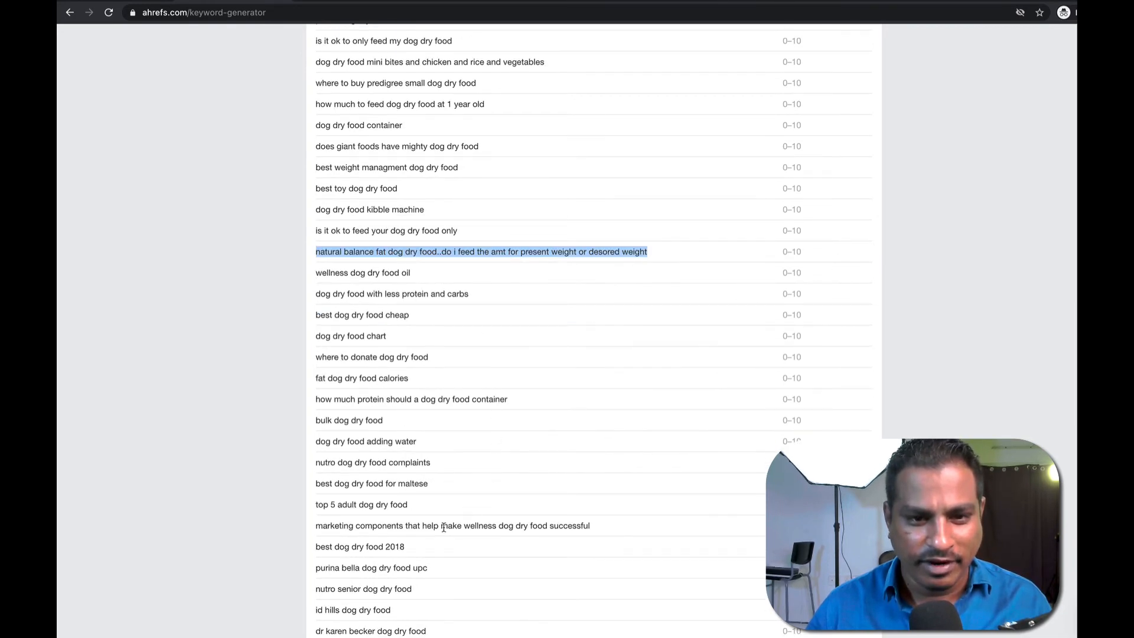
pyautogui.moveTo(388, 527); pyautogui.dragTo(599, 535)
pyautogui.click(463, 479)
pyautogui.scroll(-1, 411, 399)
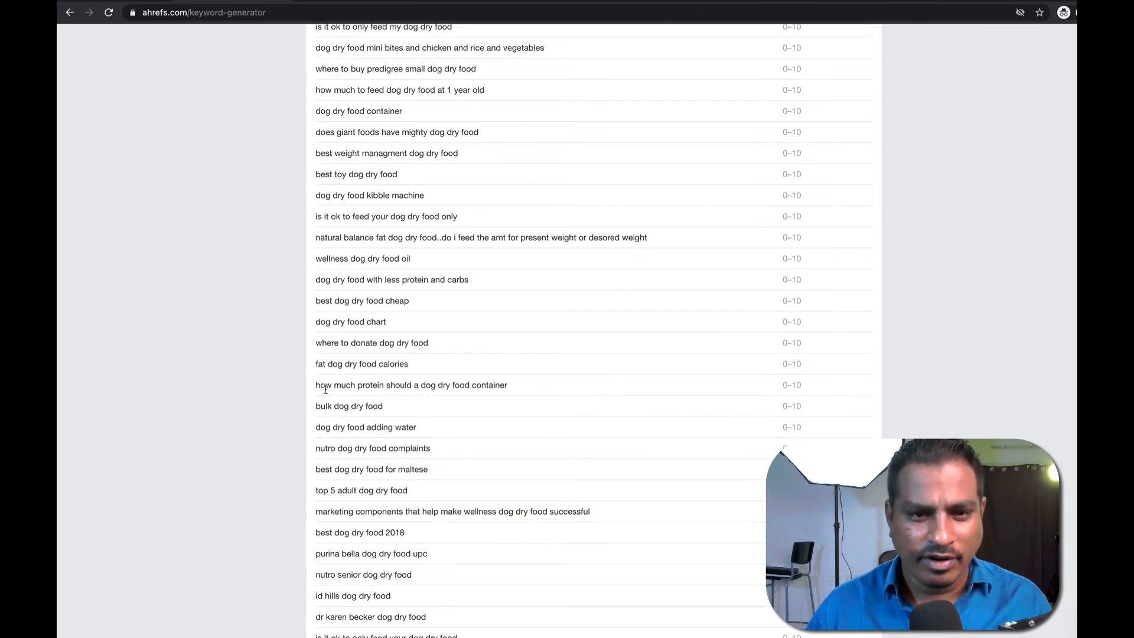
pyautogui.moveTo(314, 388); pyautogui.dragTo(458, 381)
pyautogui.tripleClick(458, 381)
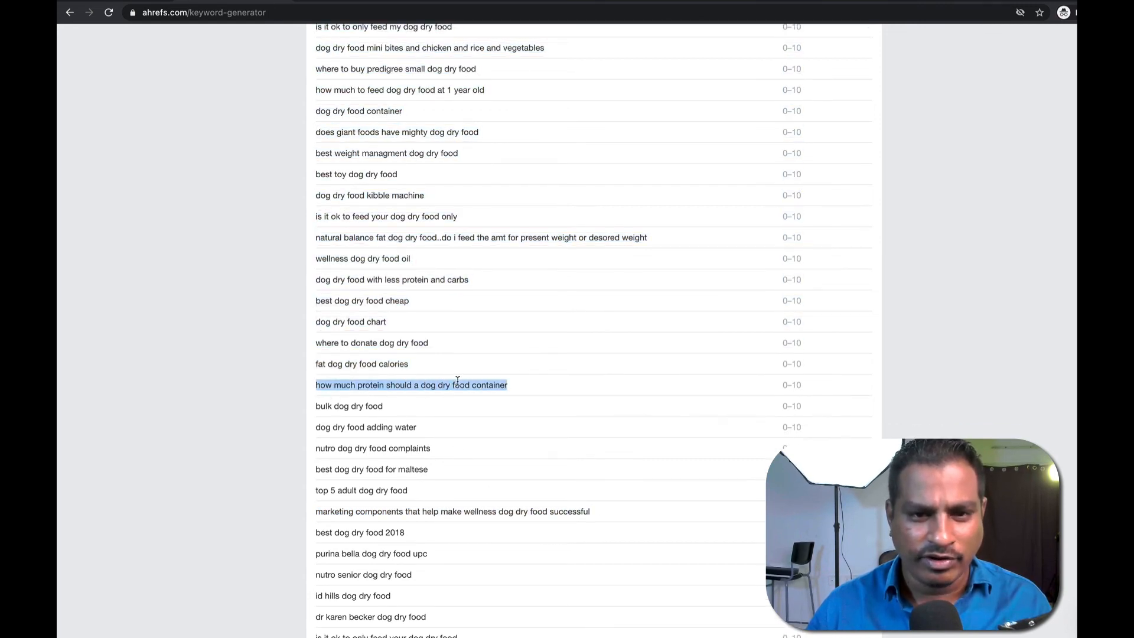
pyautogui.scroll(-15, 455, 381)
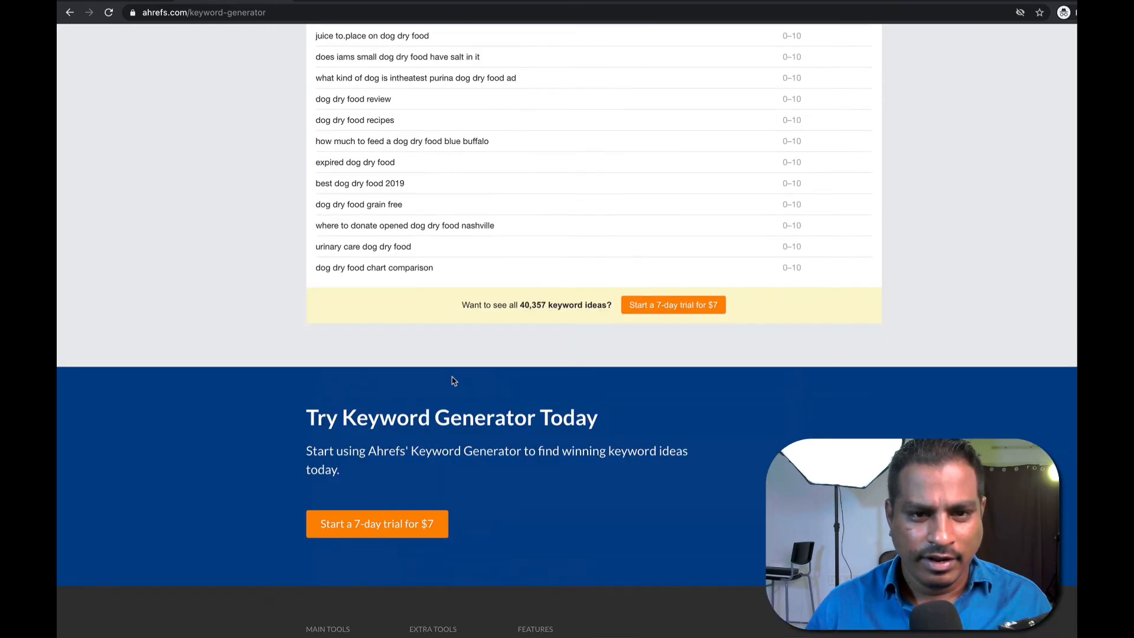
pyautogui.scroll(12, 451, 379)
pyautogui.scroll(-6, 451, 378)
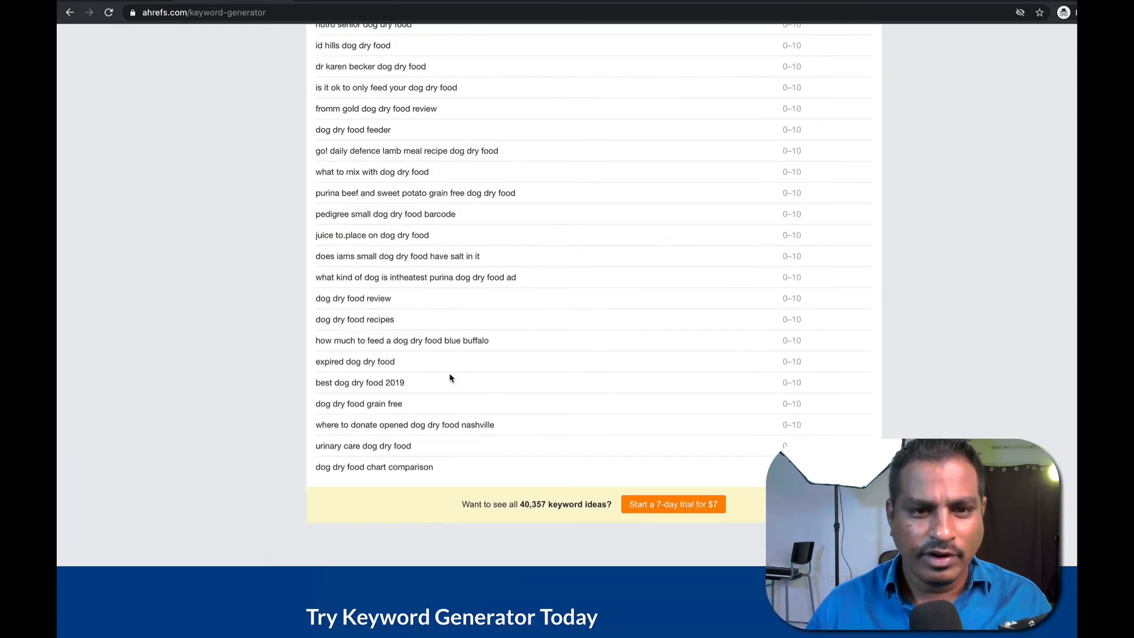
pyautogui.scroll(20, 450, 377)
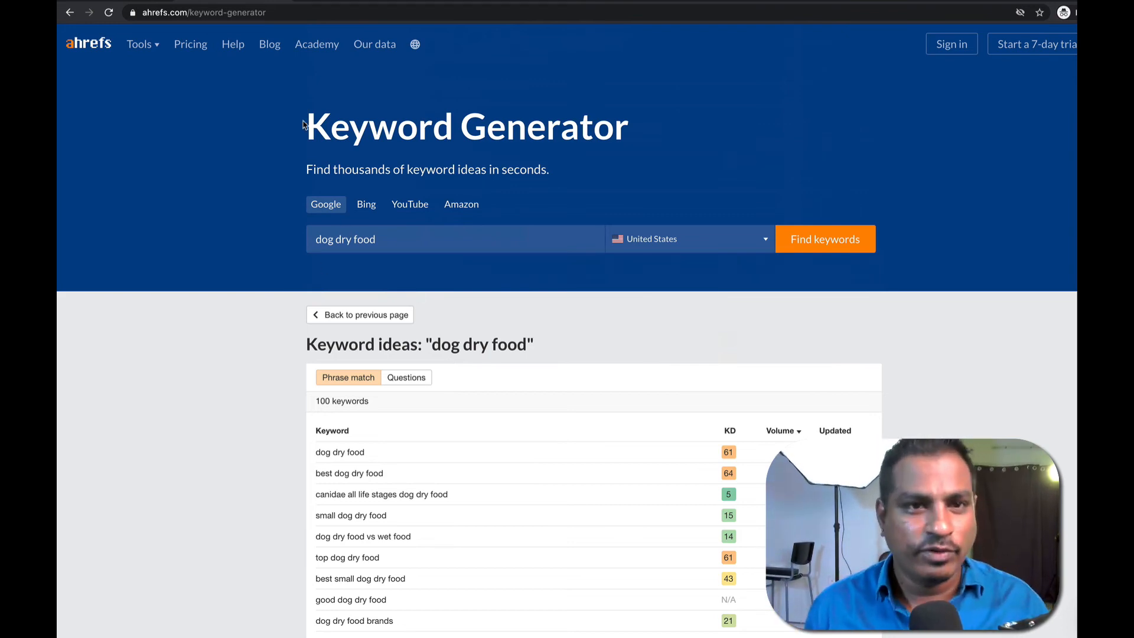
# Load semrush.com and type 'dog dry rush' into the home page keyword field.
pyautogui.click(275, 16)
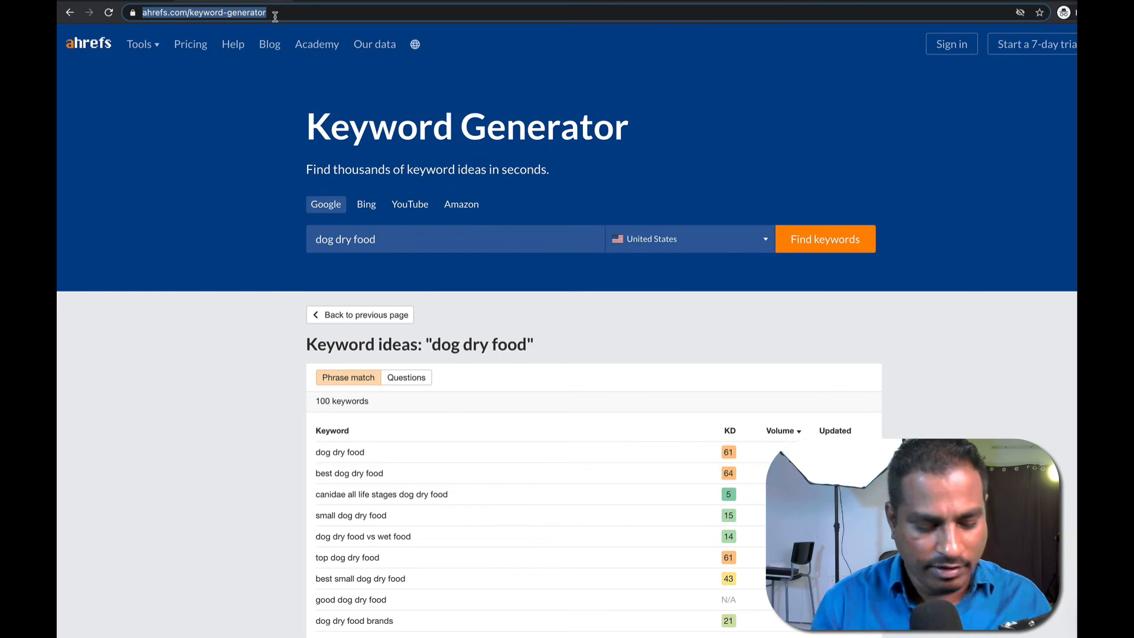
pyautogui.write('sem')
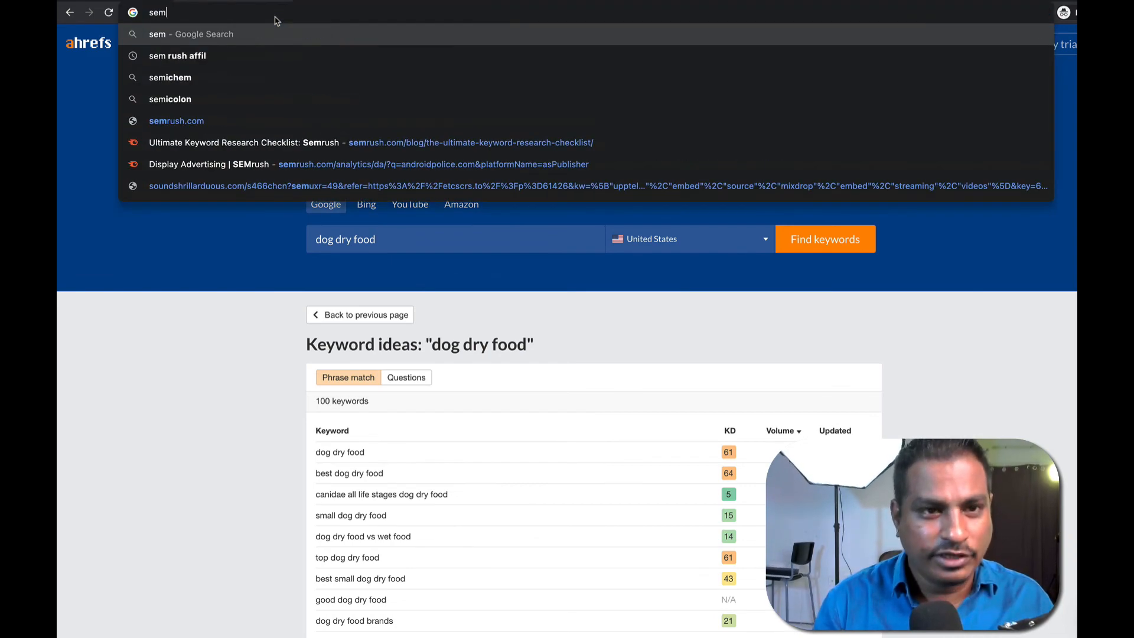
pyautogui.write('rush')
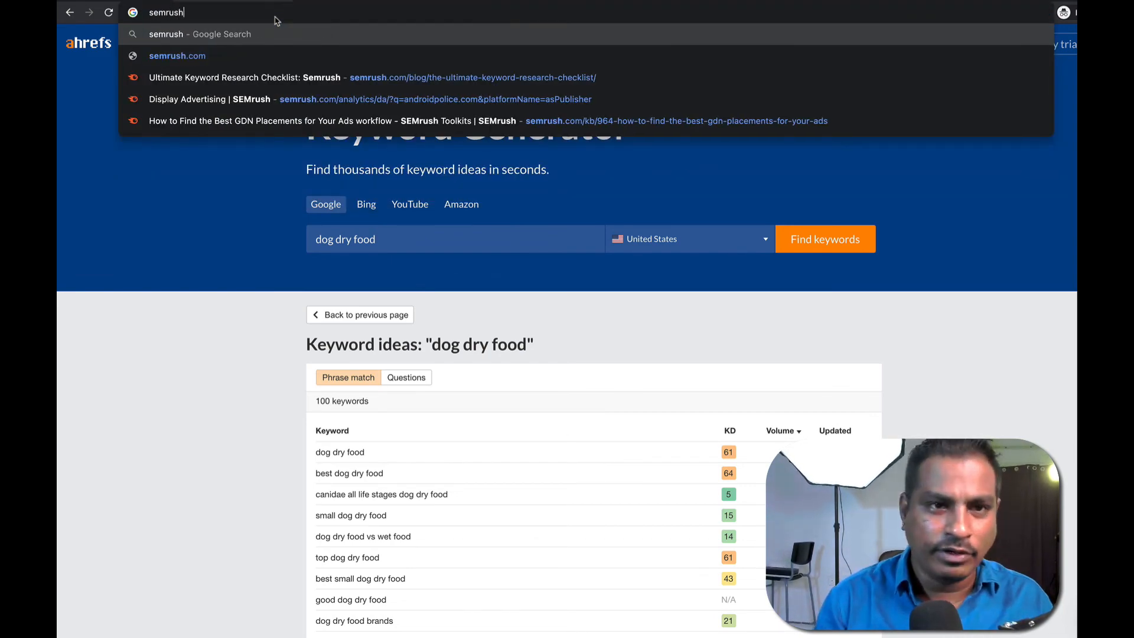
pyautogui.press('Down')
pyautogui.press('Return')
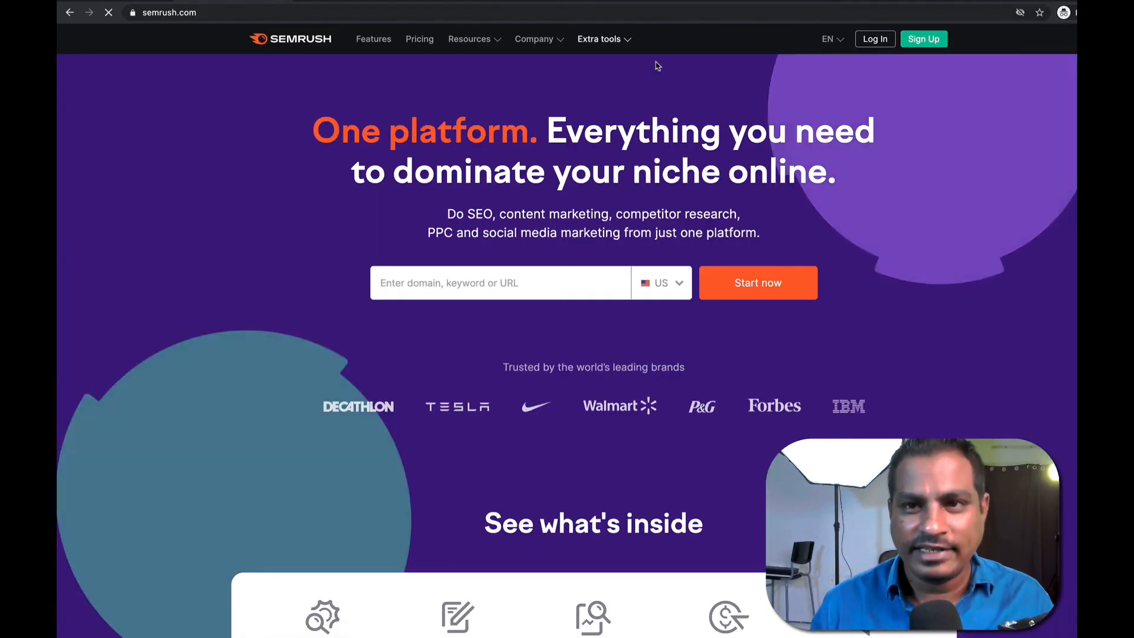
pyautogui.click(494, 288)
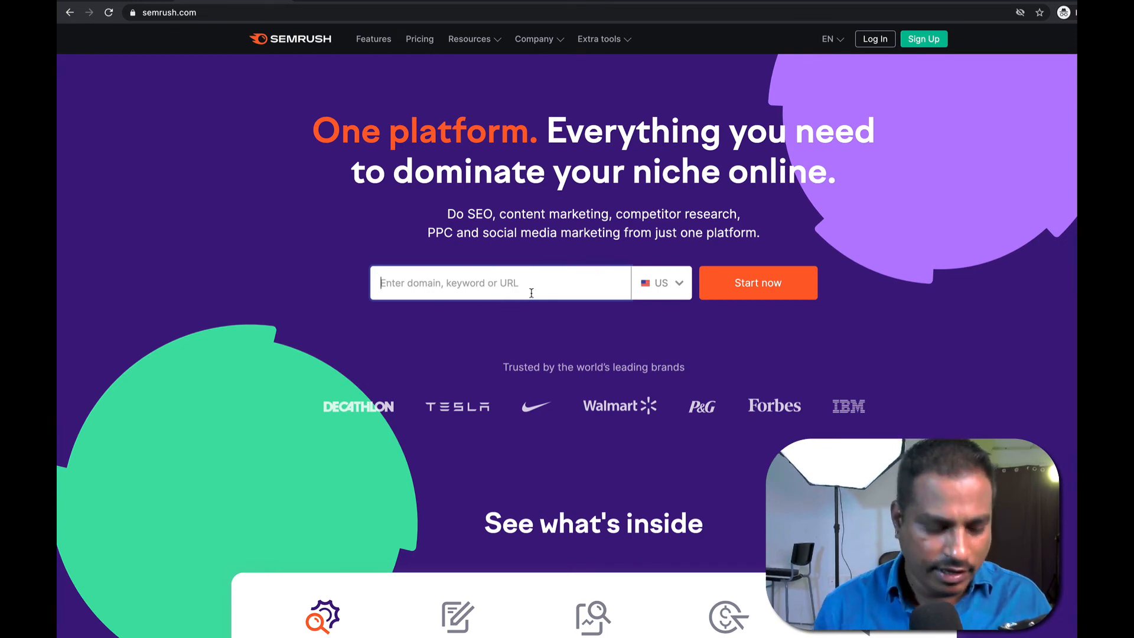
pyautogui.write('dog dr')
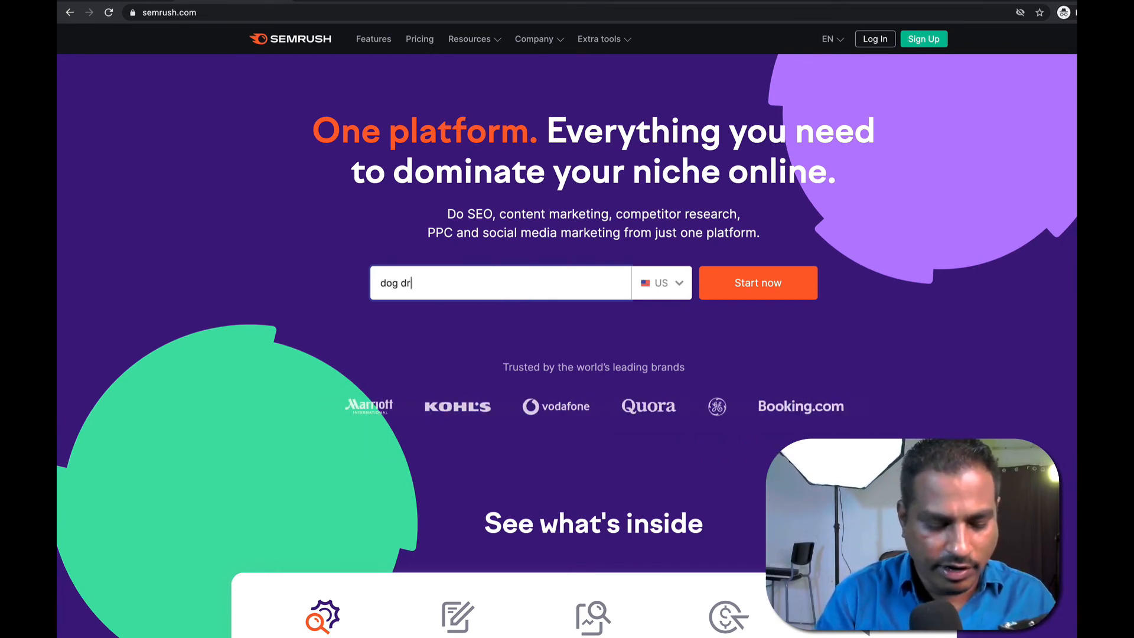
pyautogui.write('y rush')
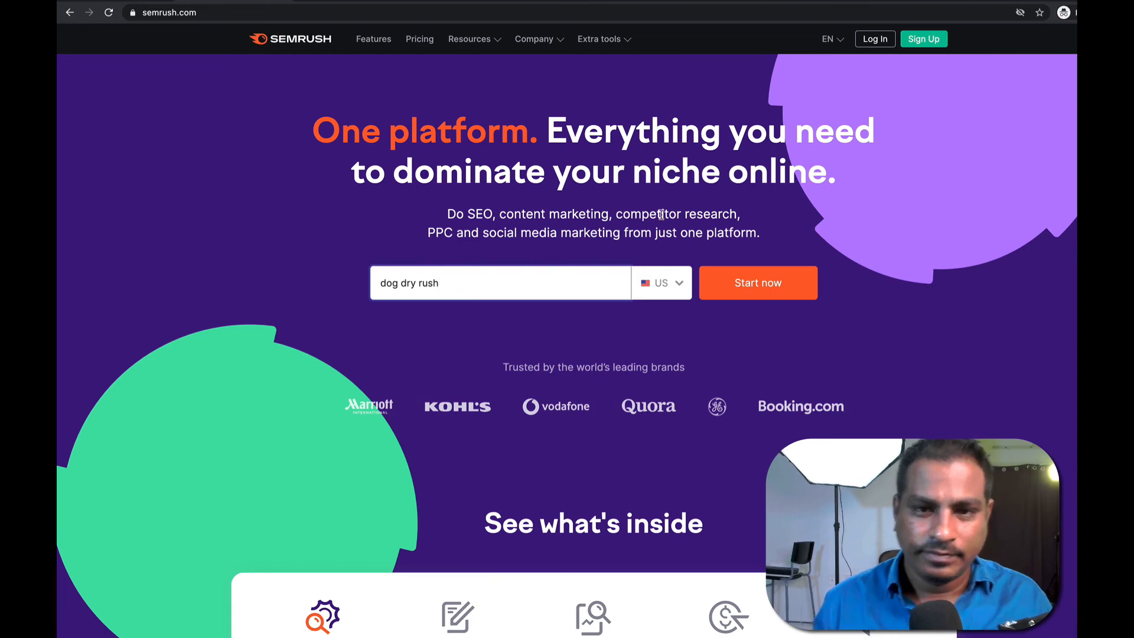
# Start the keyword search, then sign up with an e-mail address and a 10-character password.
pyautogui.click(730, 296)
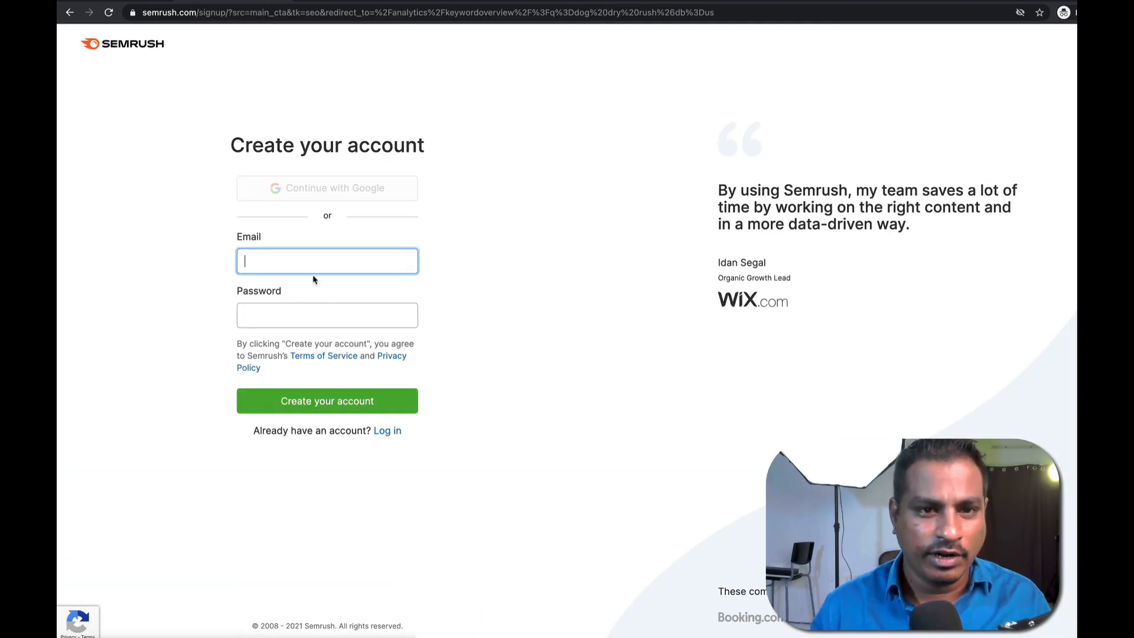
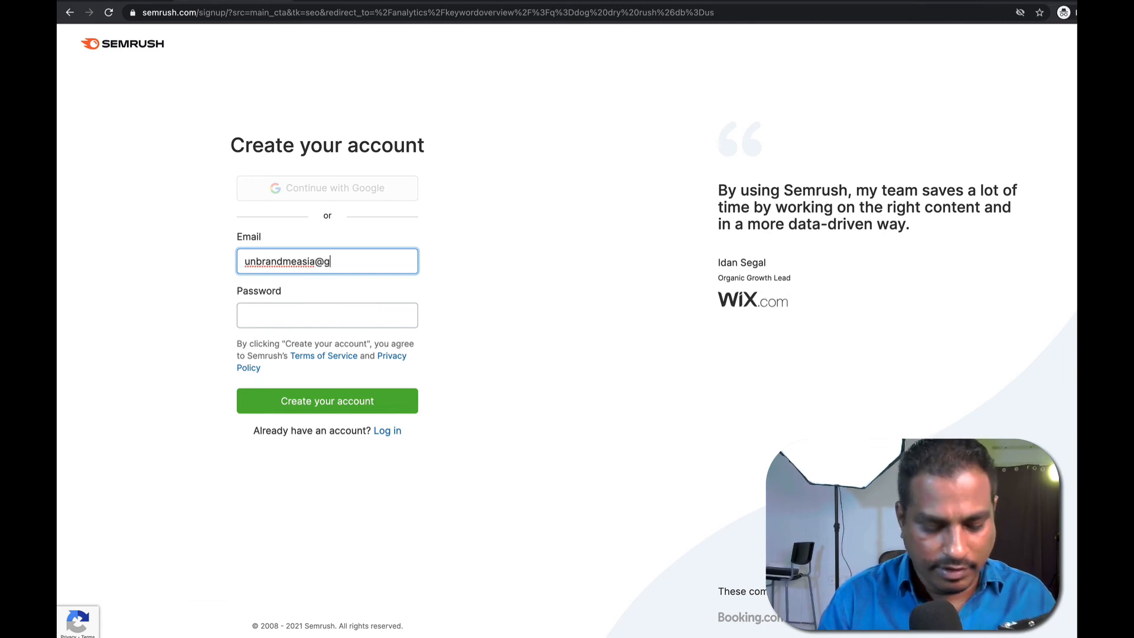
pyautogui.press('Tab')
pyautogui.write('•')
pyautogui.press('BackSpace')
pyautogui.write('•••••••')
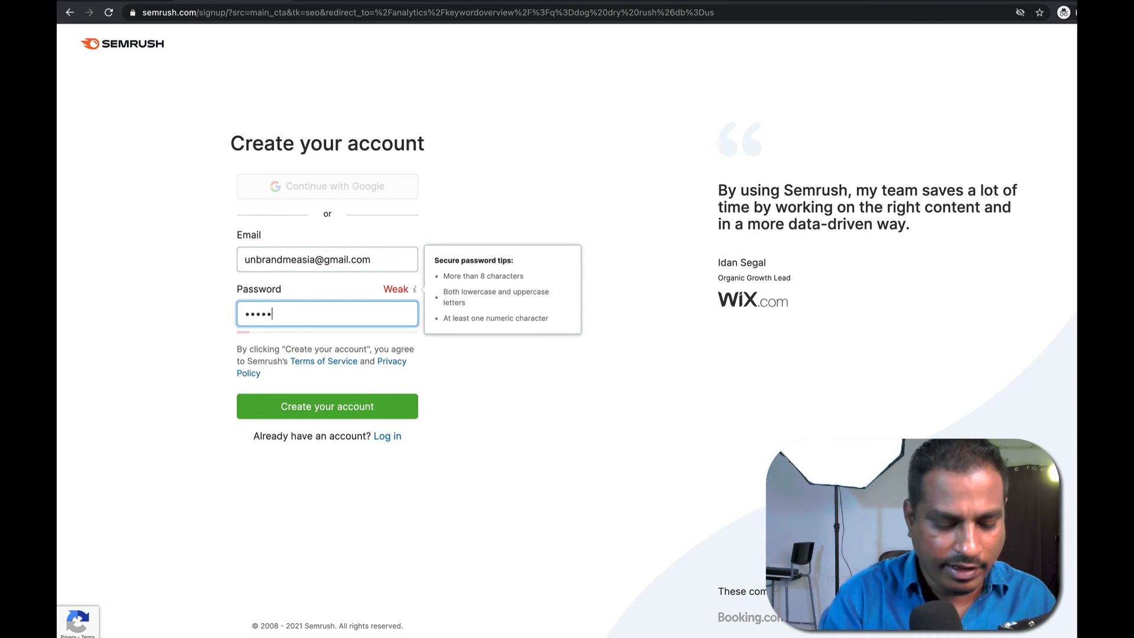
pyautogui.write('•••')
pyautogui.press('Return')
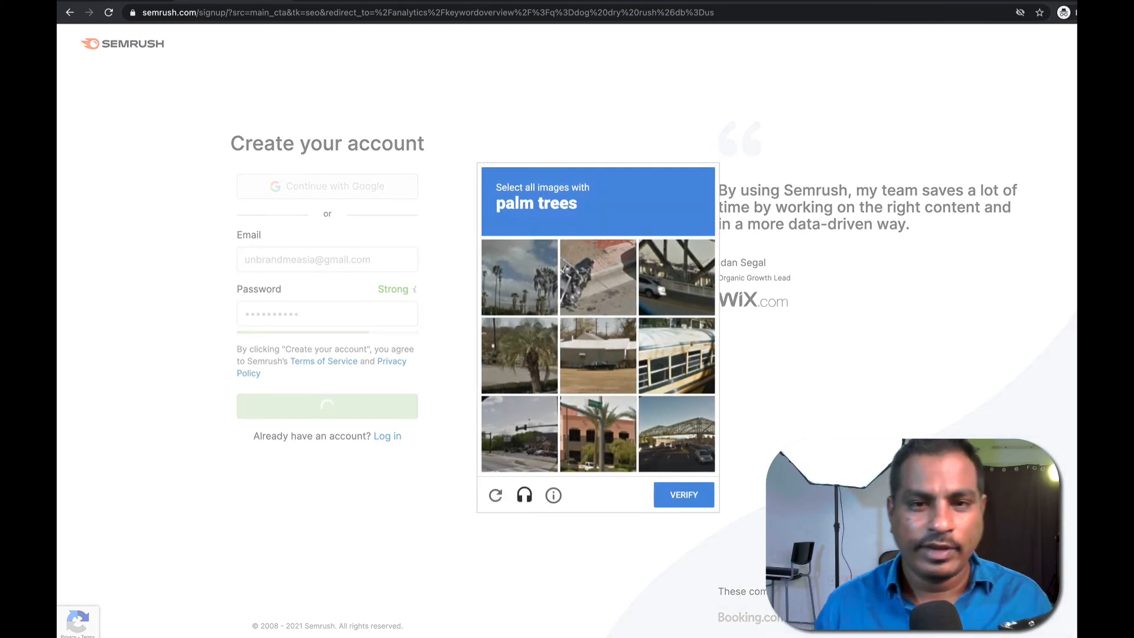
# Answer the reCAPTCHA by selecting the palm tree images and verifying.
pyautogui.click(665, 277)
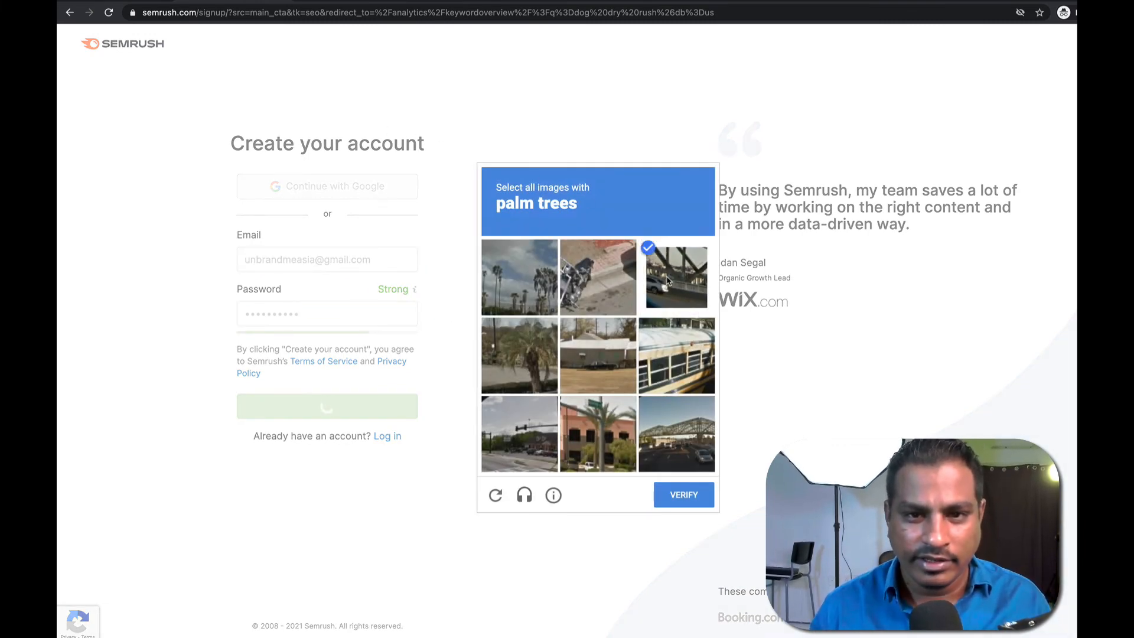
pyautogui.click(664, 278)
pyautogui.click(542, 301)
pyautogui.click(568, 427)
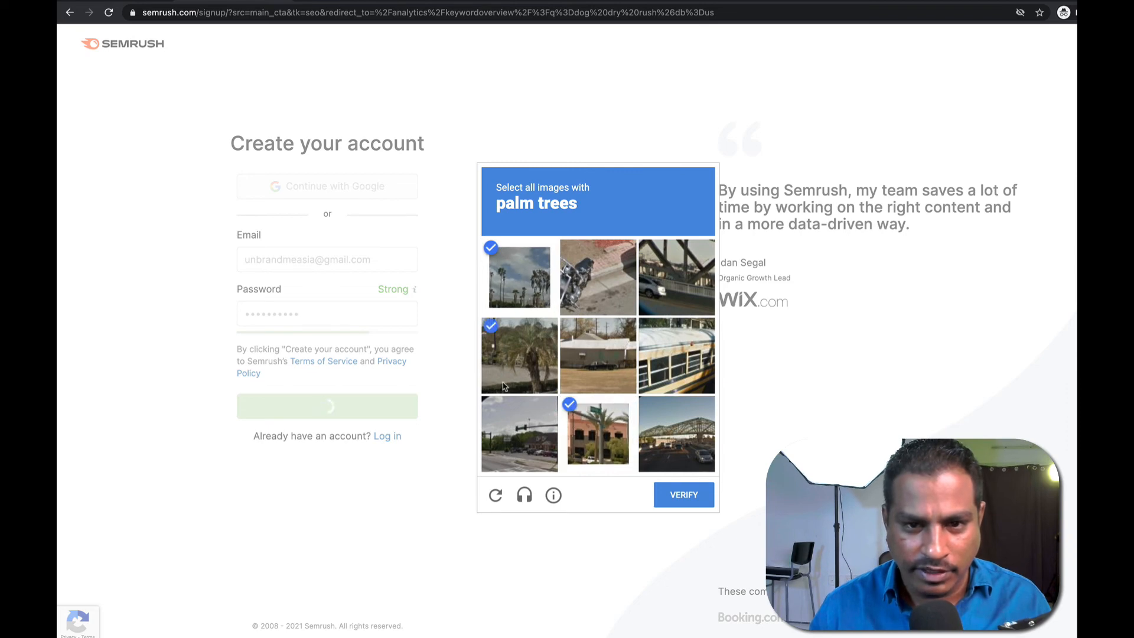
pyautogui.click(505, 388)
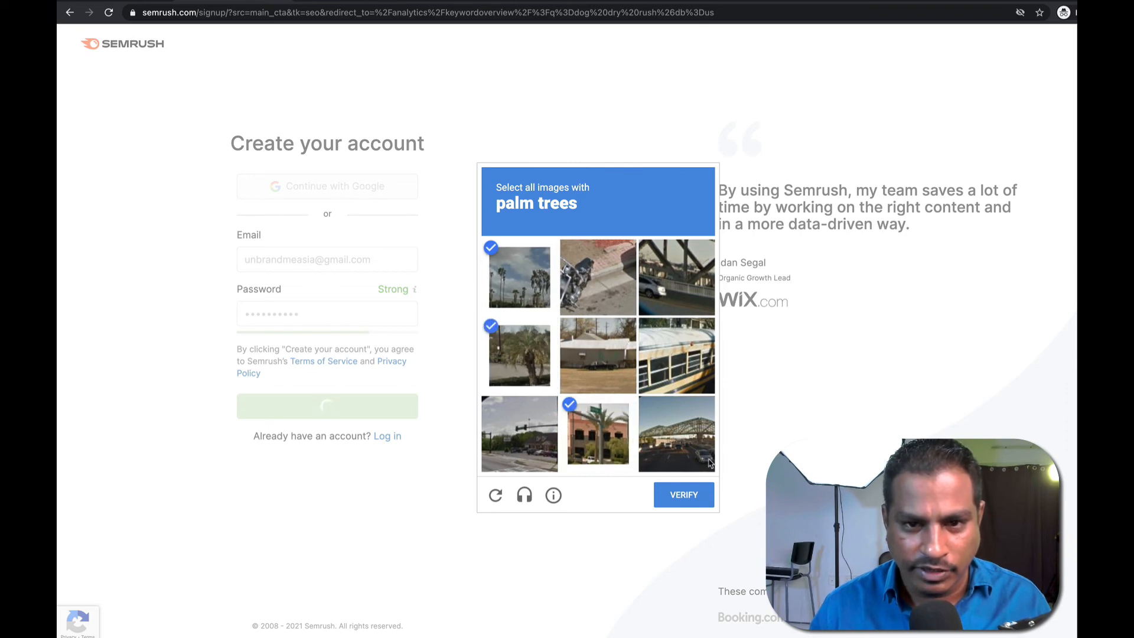
pyautogui.click(600, 366)
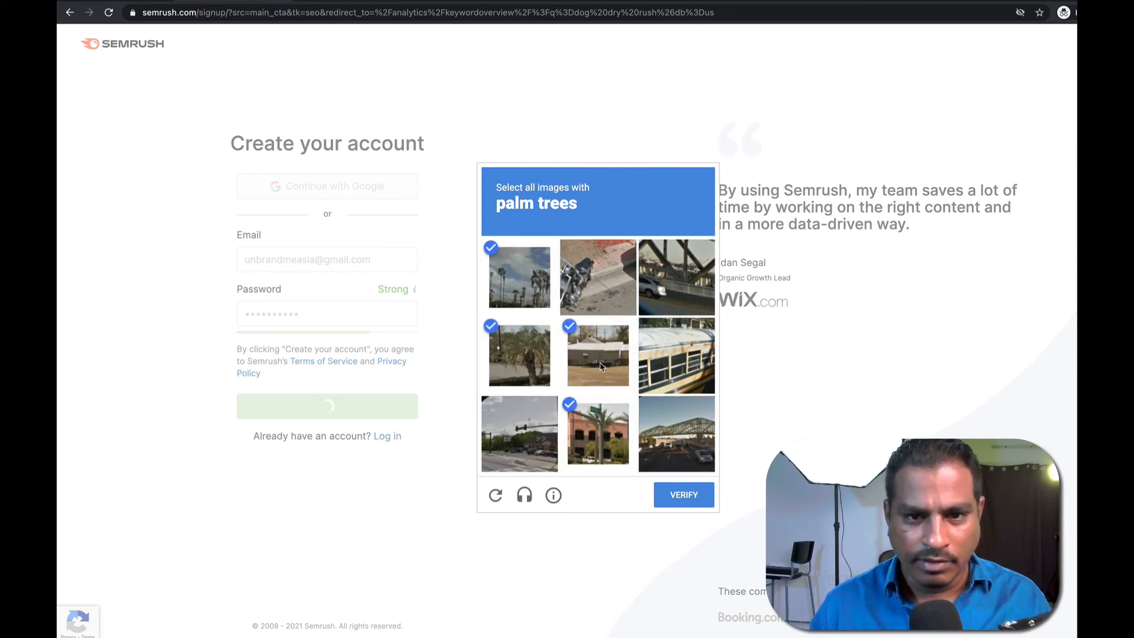
pyautogui.click(708, 499)
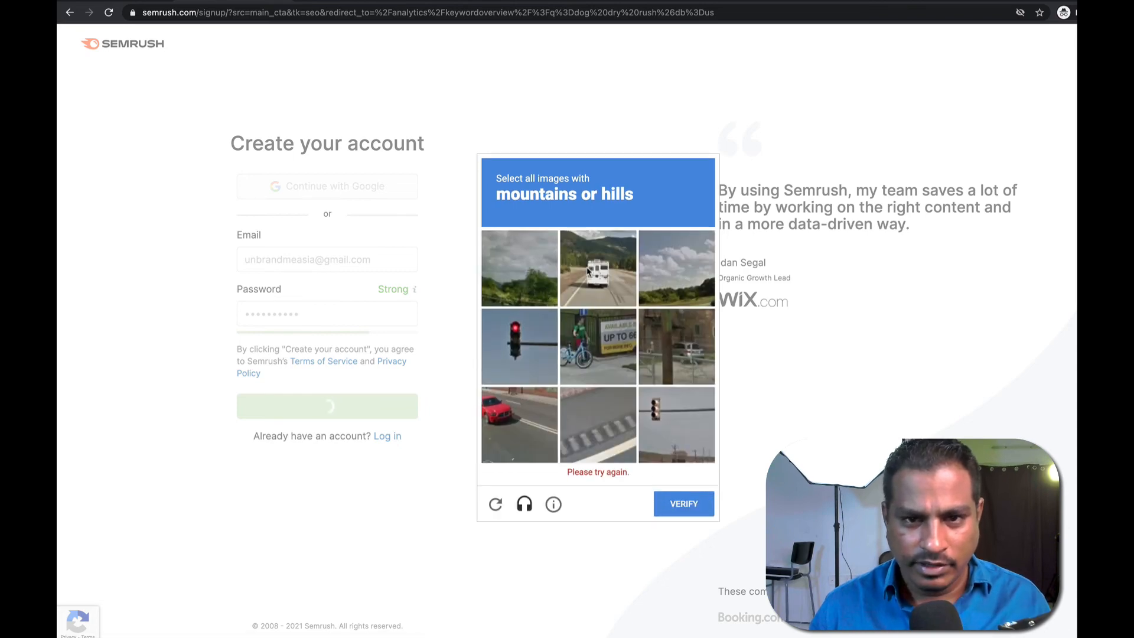
# Select the four mountain or hill images and verify to finish sign-up.
pyautogui.click(597, 273)
pyautogui.click(680, 302)
pyautogui.click(538, 290)
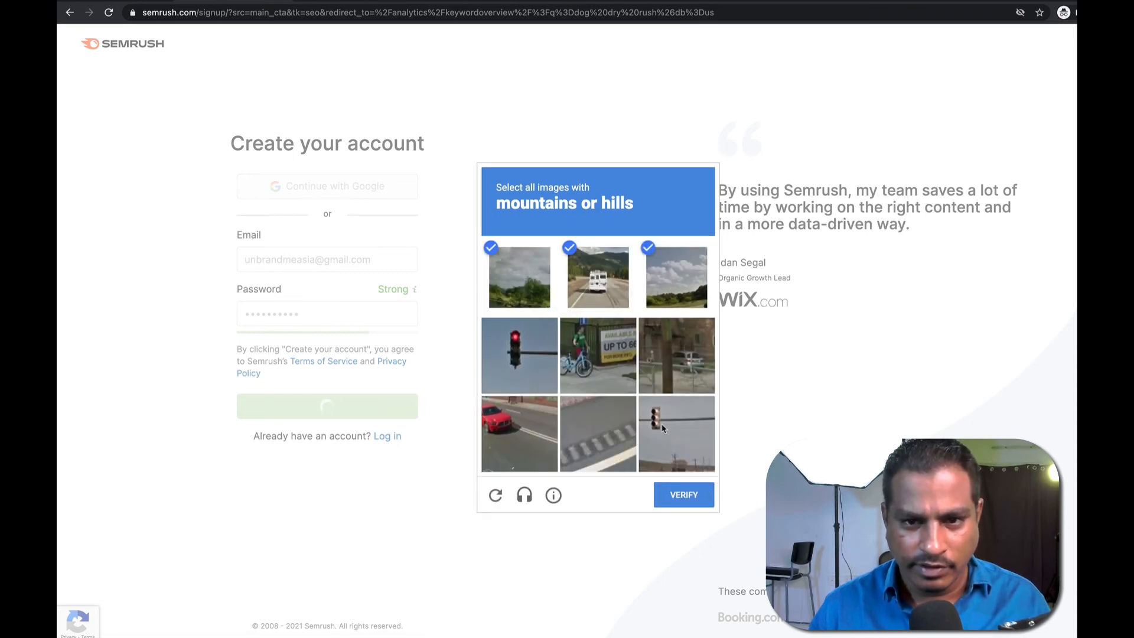
pyautogui.click(684, 471)
pyautogui.click(703, 502)
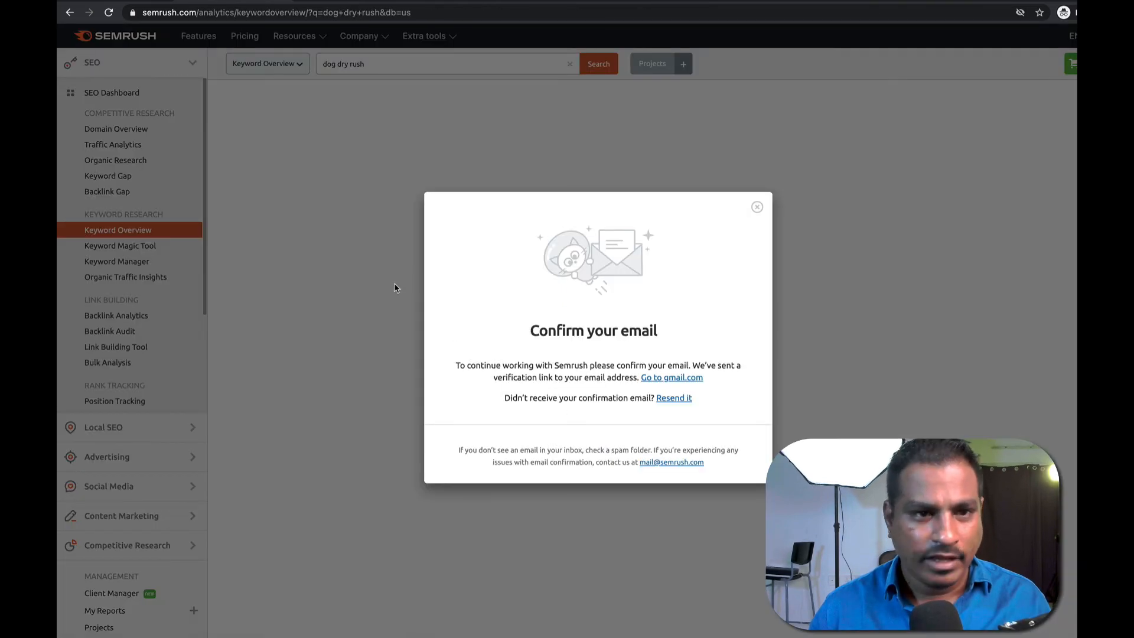
# Dismiss the confirm-email prompt, open Keyword Magic Tool, and change 'rush' to 'dry food' in the query.
pyautogui.click(384, 296)
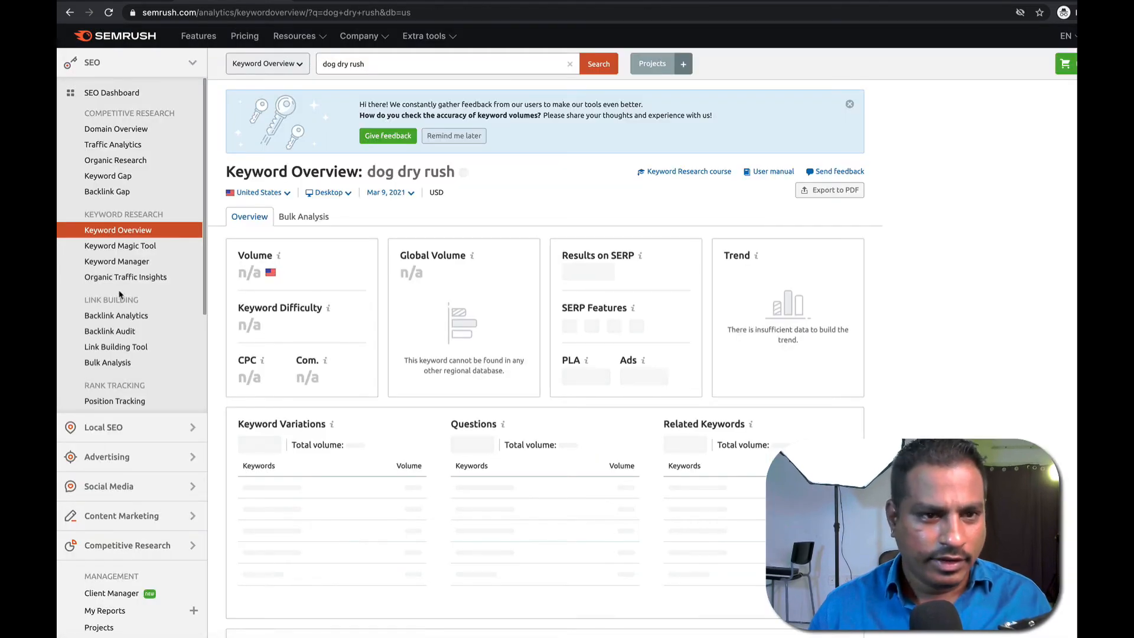
pyautogui.click(116, 245)
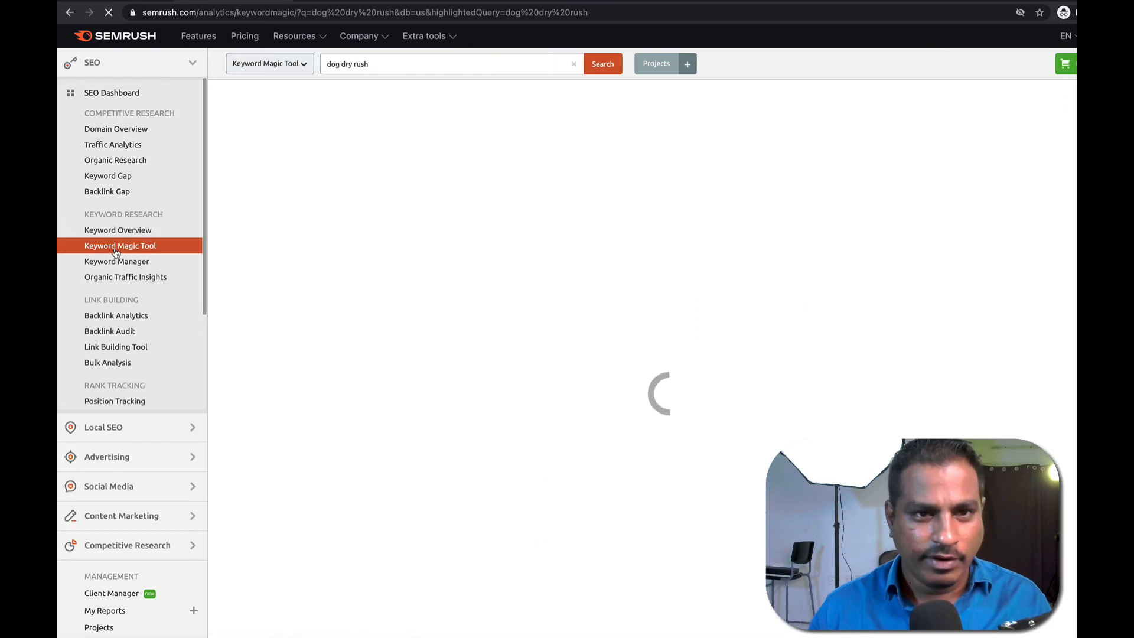
pyautogui.doubleClick(372, 65)
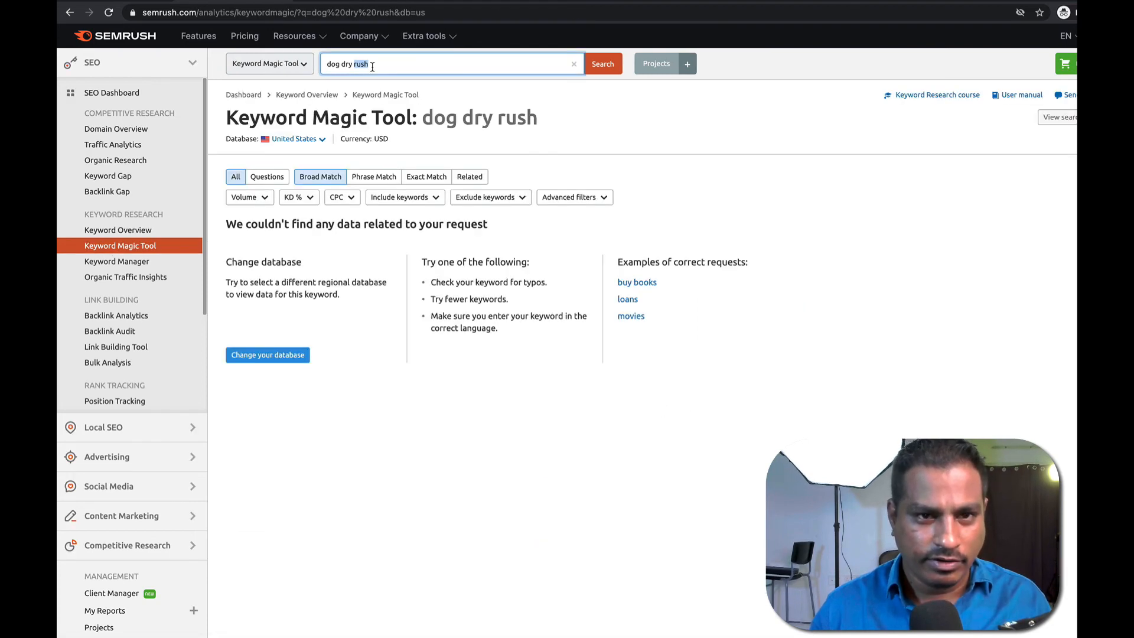
pyautogui.write('dry food')
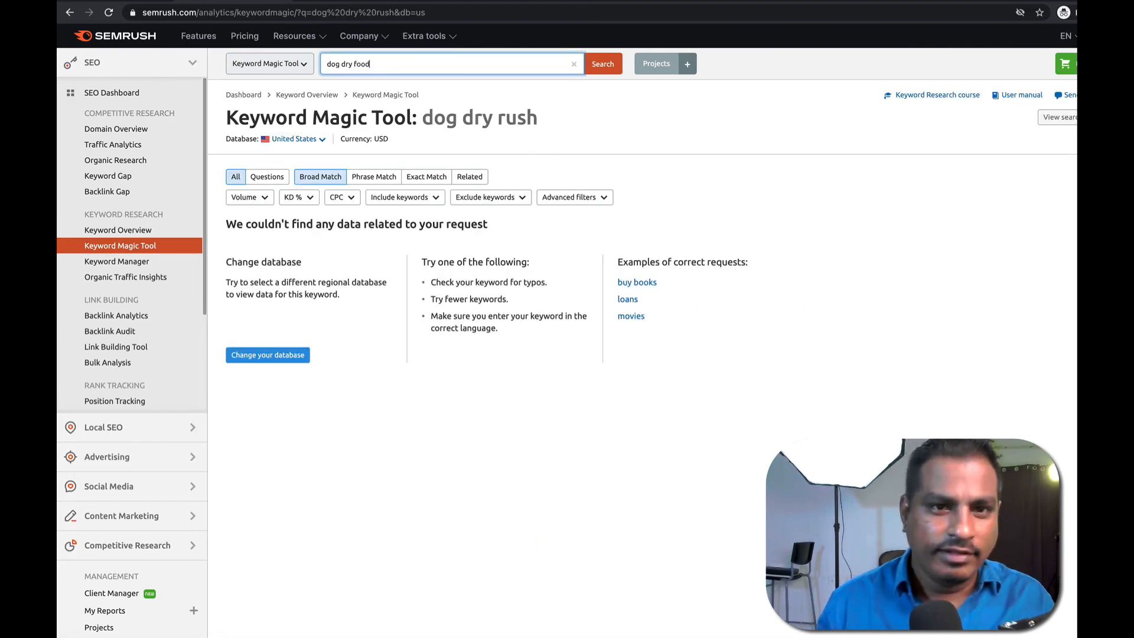
# Run 'dog dry food' and review its 20,205 keywords (240,170 volume, 75.75% average KD).
pyautogui.click(606, 65)
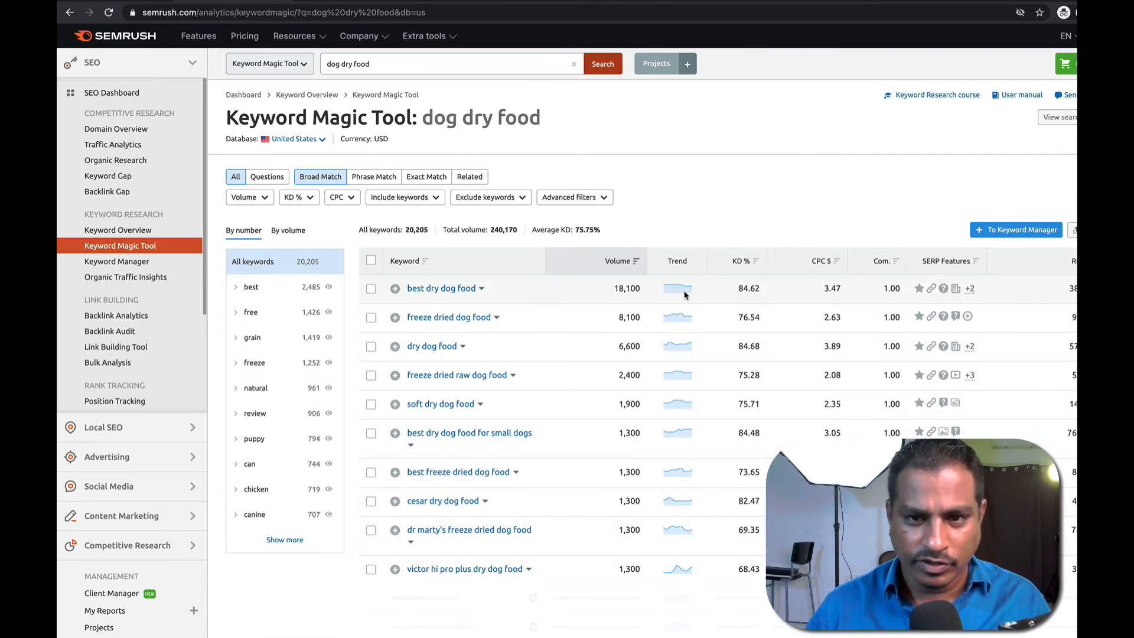
pyautogui.scroll(-2, 691, 354)
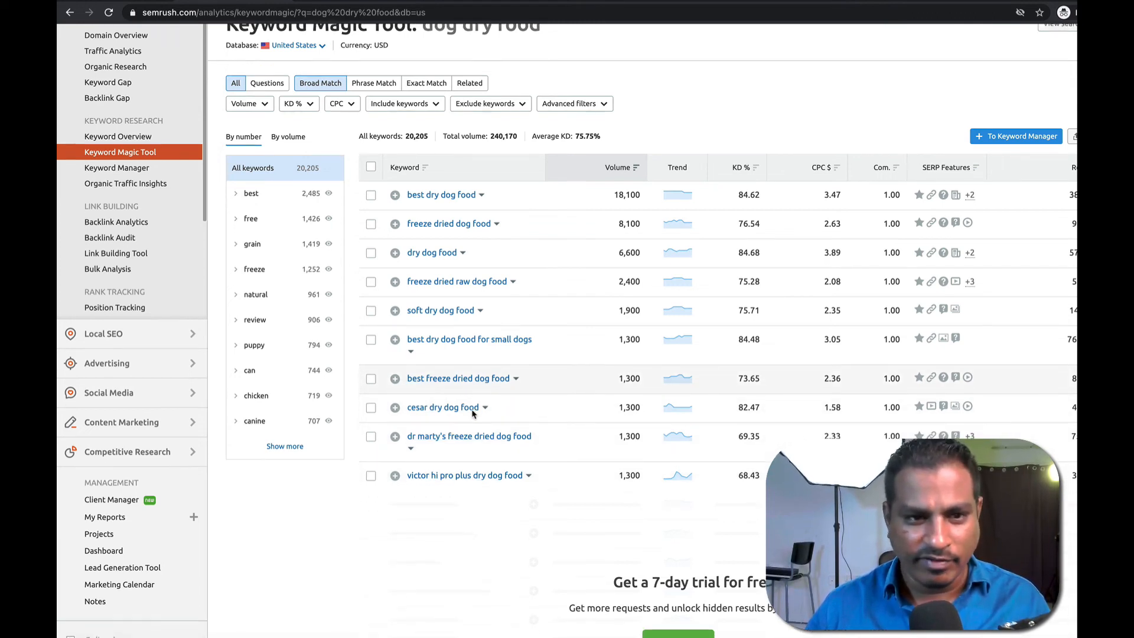
pyautogui.scroll(1, 469, 408)
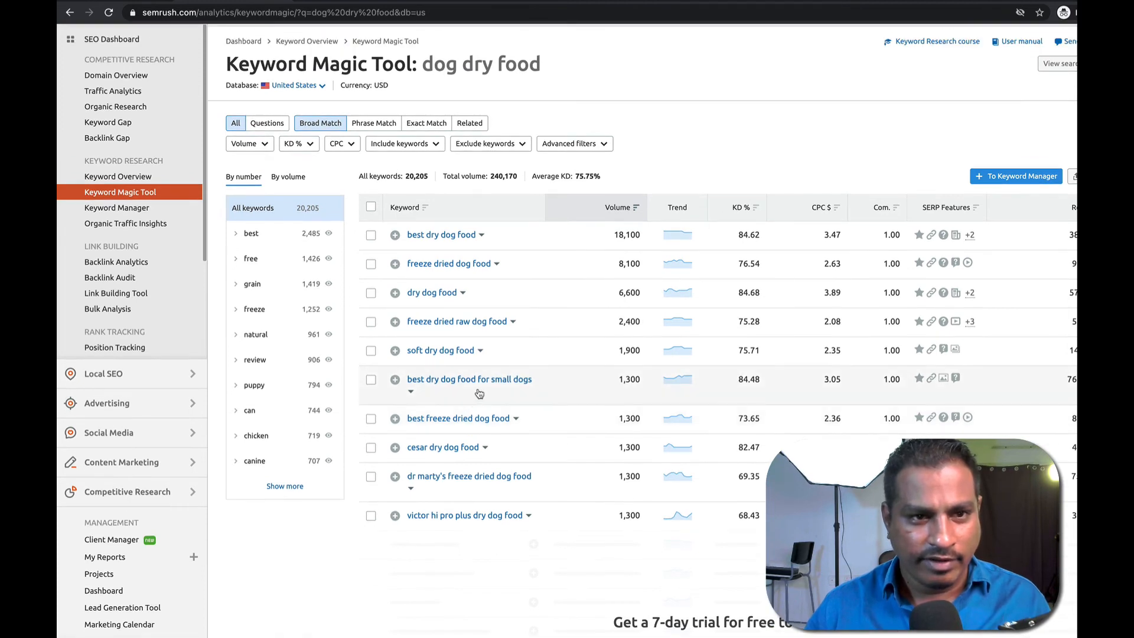
pyautogui.scroll(1, 378, 268)
pyautogui.scroll(1, 377, 269)
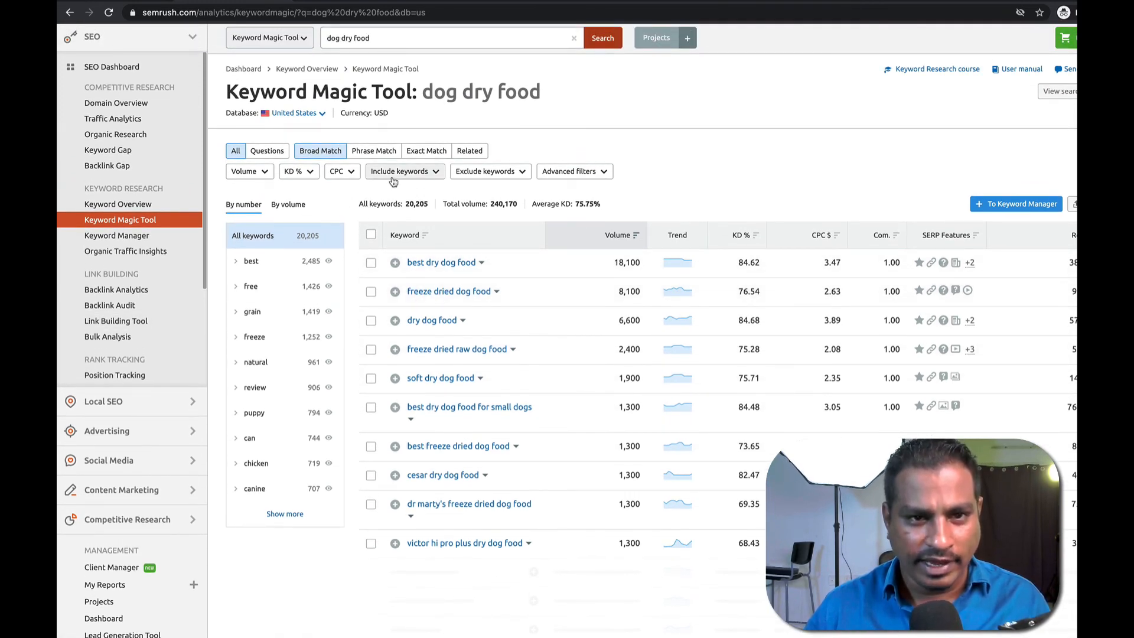
pyautogui.scroll(-2, 969, 261)
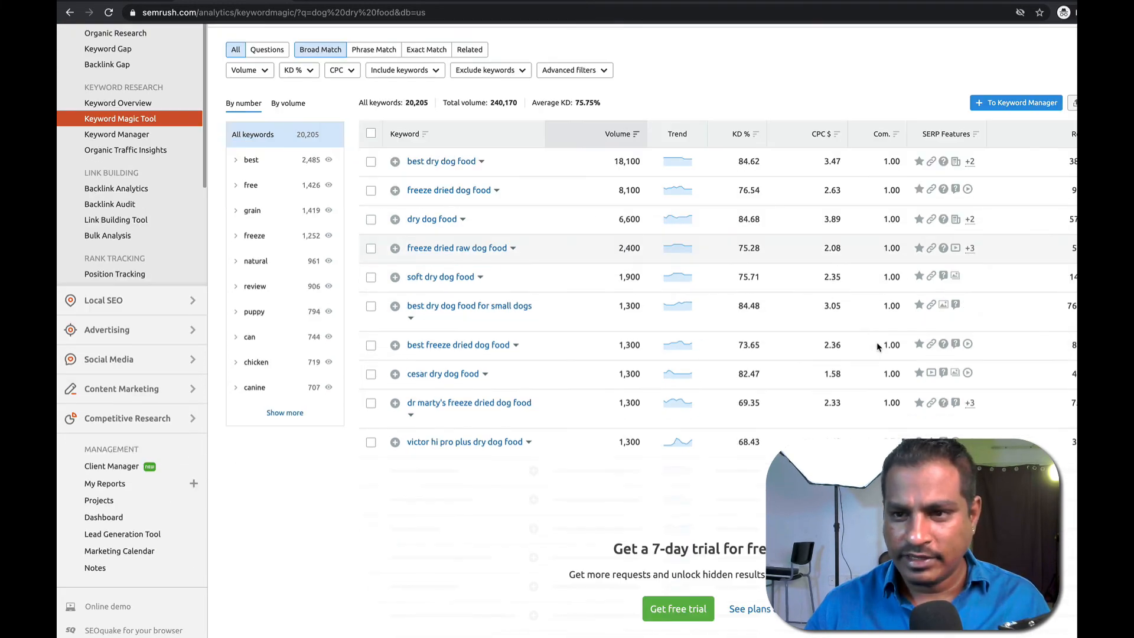
pyautogui.scroll(-5, 565, 486)
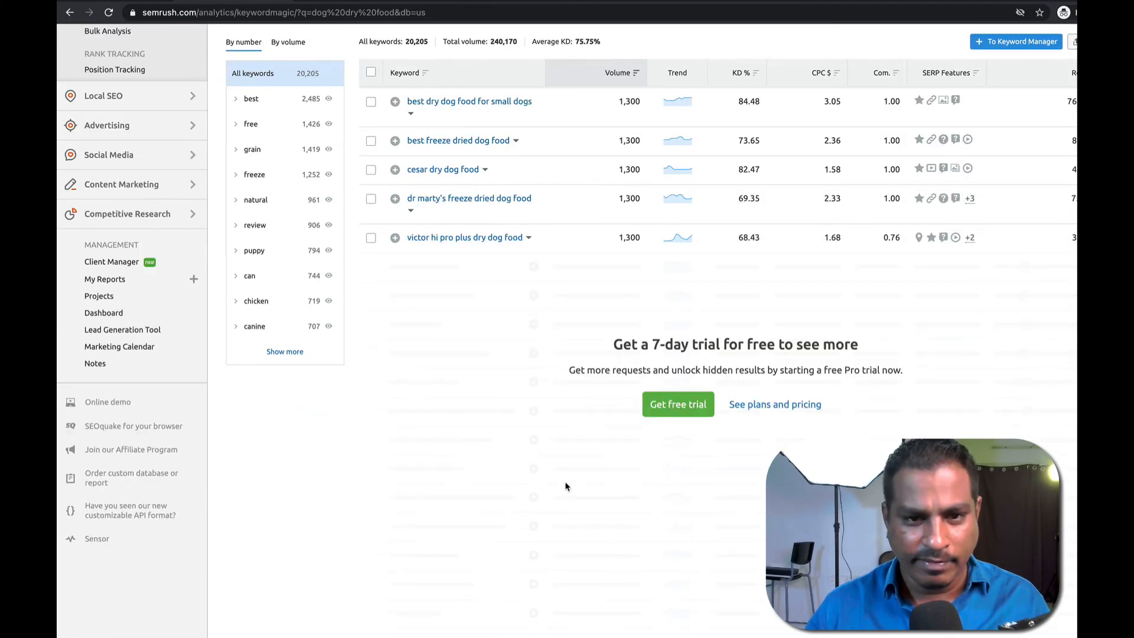
pyautogui.scroll(7, 565, 485)
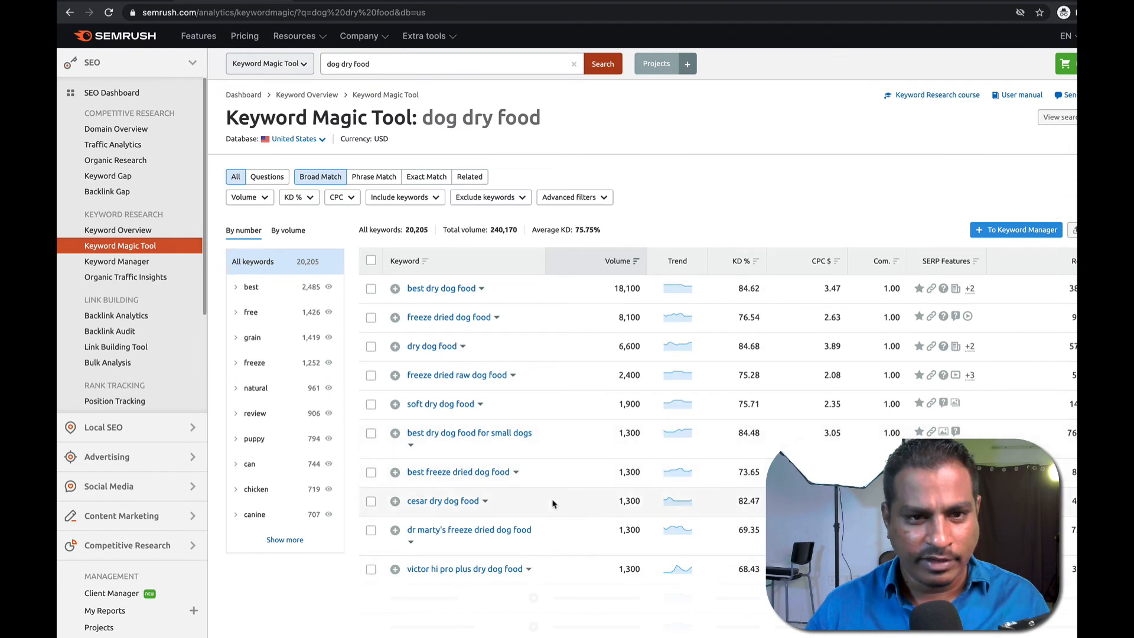
# Peek at the 'best' group, then expand 'grain' (1,419) and its 'natural' subgroup (165) and scroll through them.
pyautogui.click(236, 288)
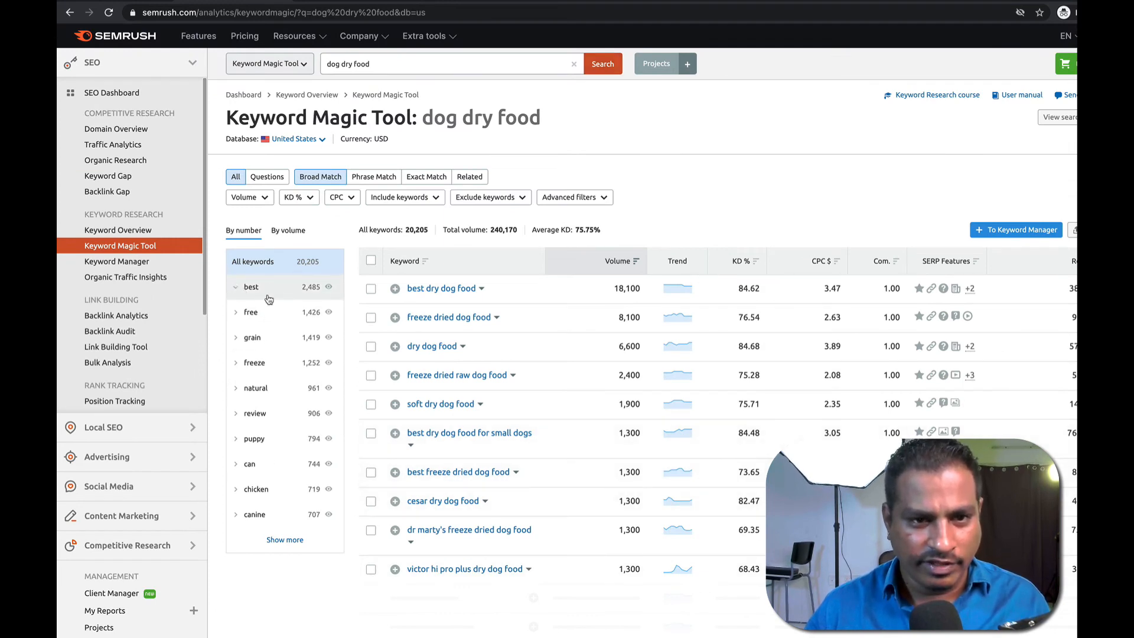
pyautogui.click(236, 288)
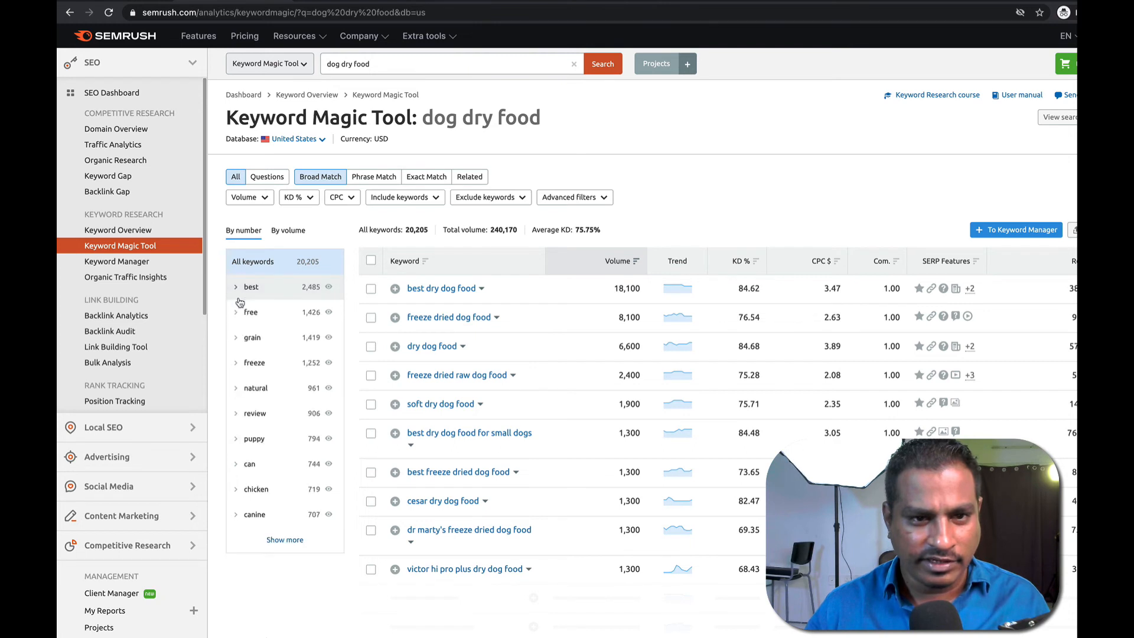
pyautogui.click(238, 340)
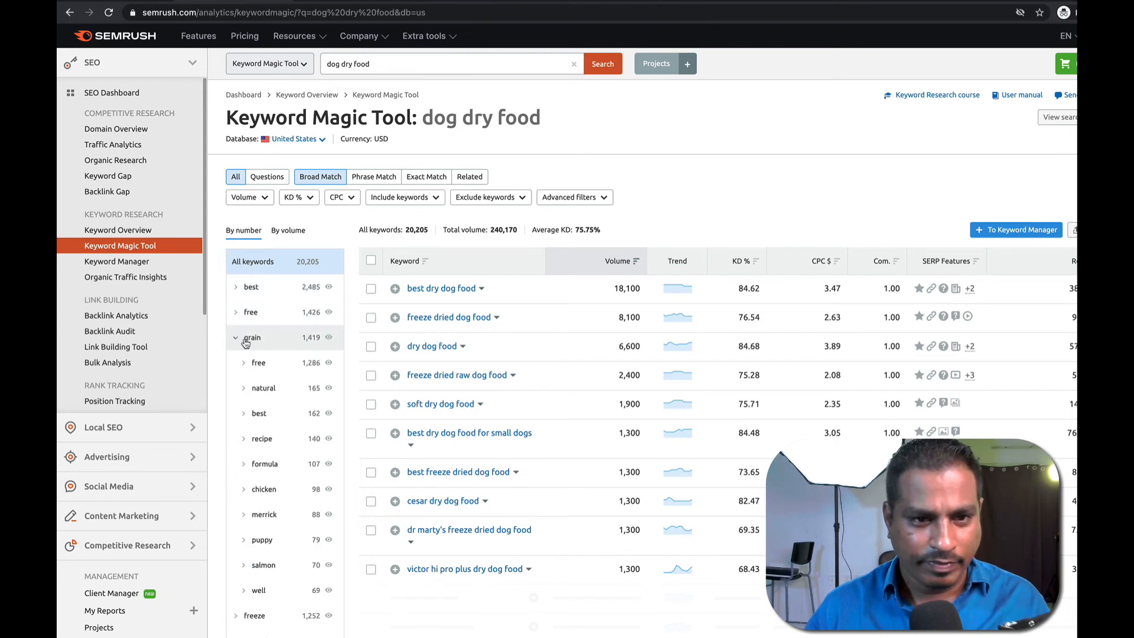
pyautogui.click(244, 390)
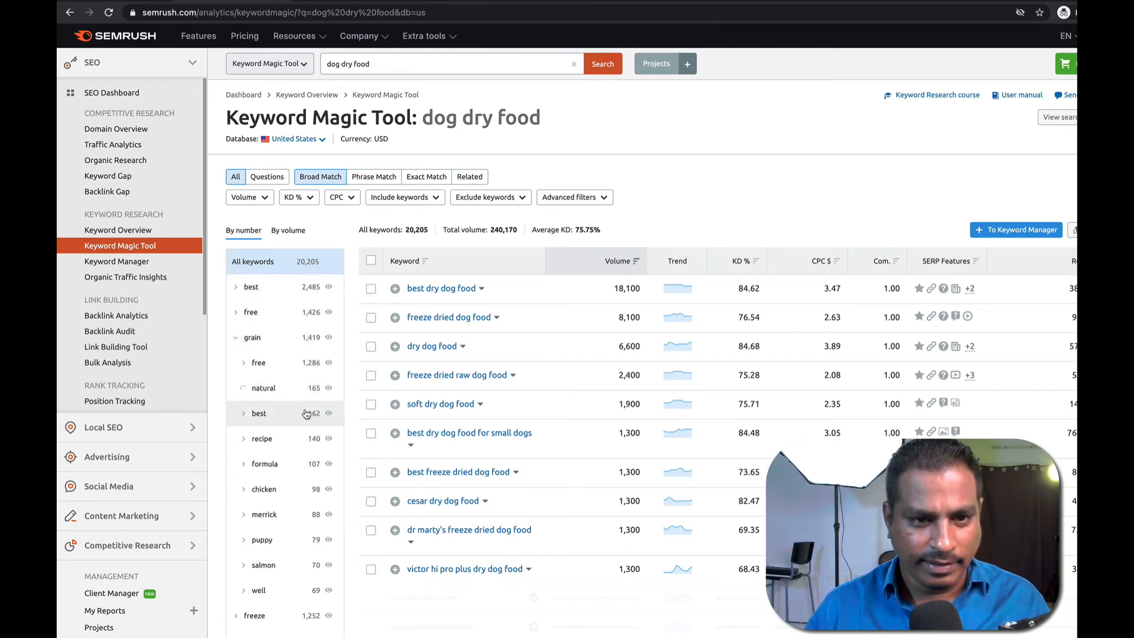
pyautogui.scroll(-3, 303, 416)
pyautogui.scroll(-3, 302, 416)
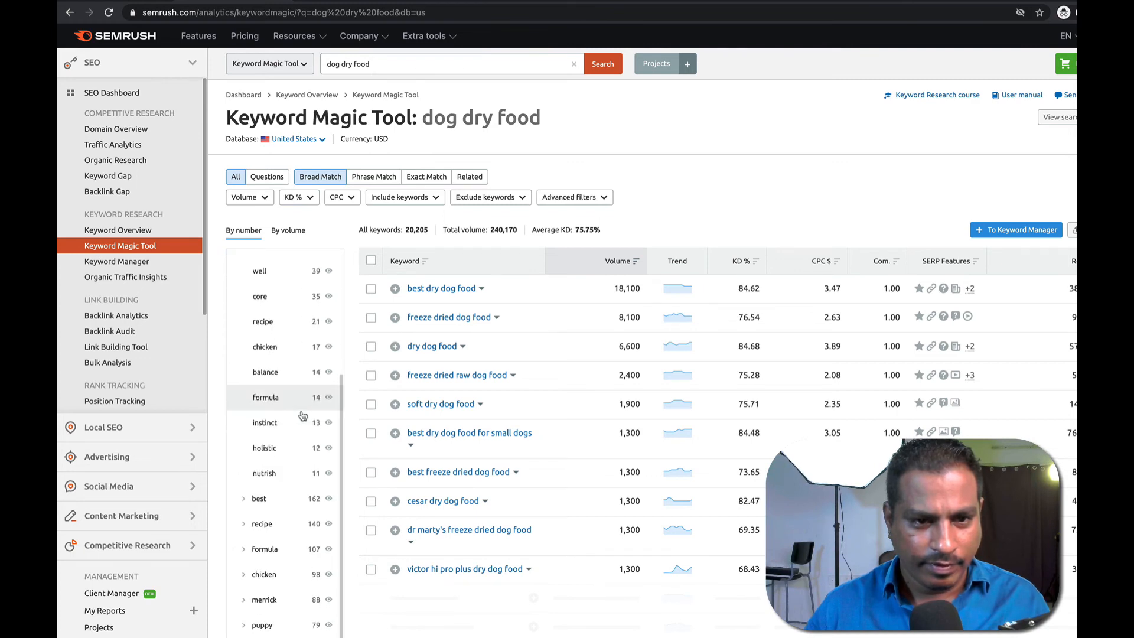
pyautogui.scroll(-4, 302, 419)
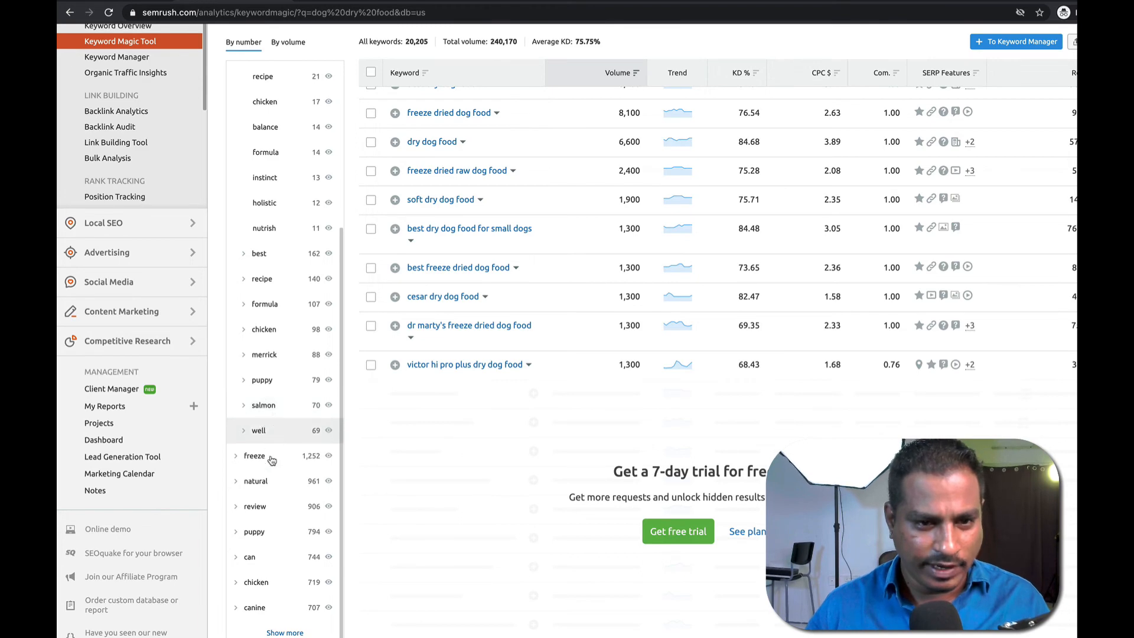
pyautogui.scroll(-1, 283, 472)
pyautogui.scroll(-1, 292, 493)
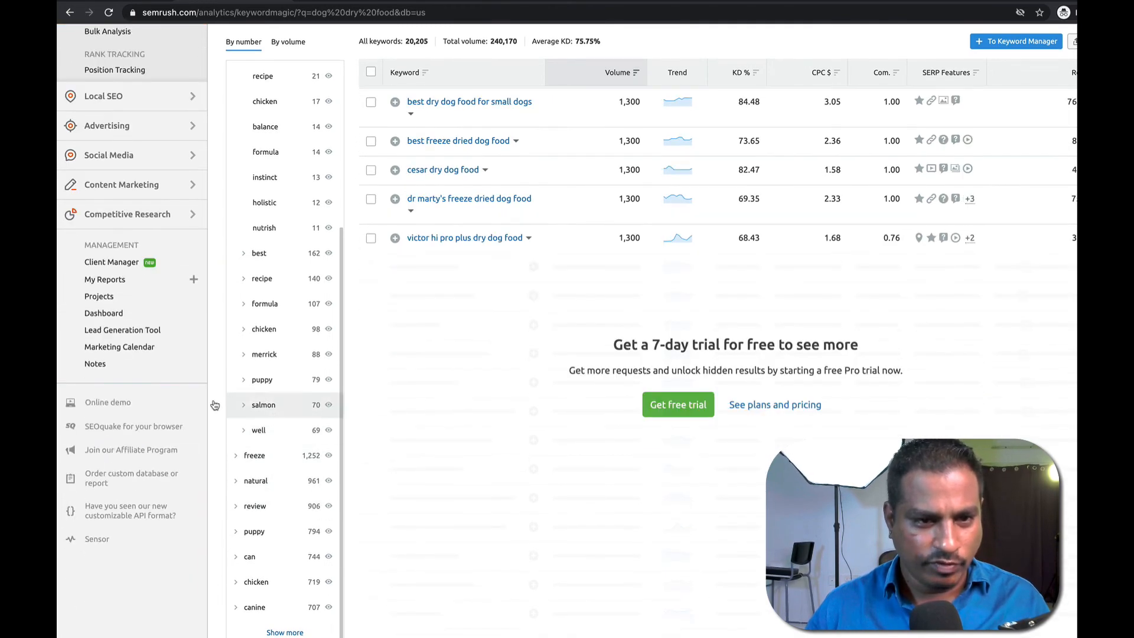
pyautogui.scroll(5, 253, 413)
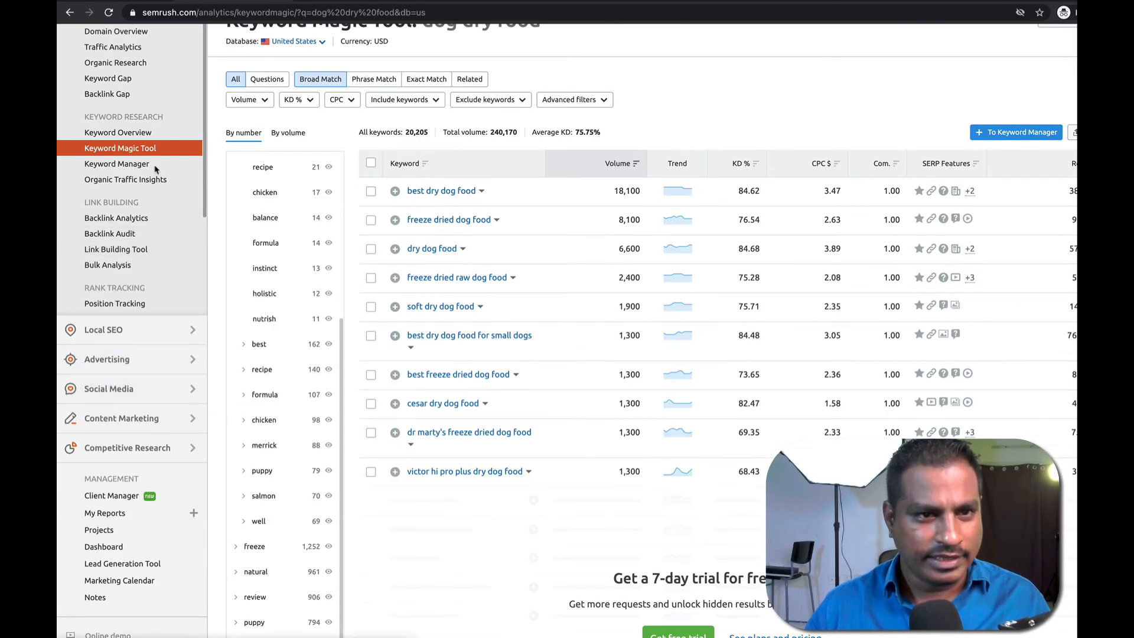
pyautogui.scroll(1, 152, 235)
# Open the Keyword Gap tool and clear the leftover text from the You domain field.
pyautogui.click(121, 95)
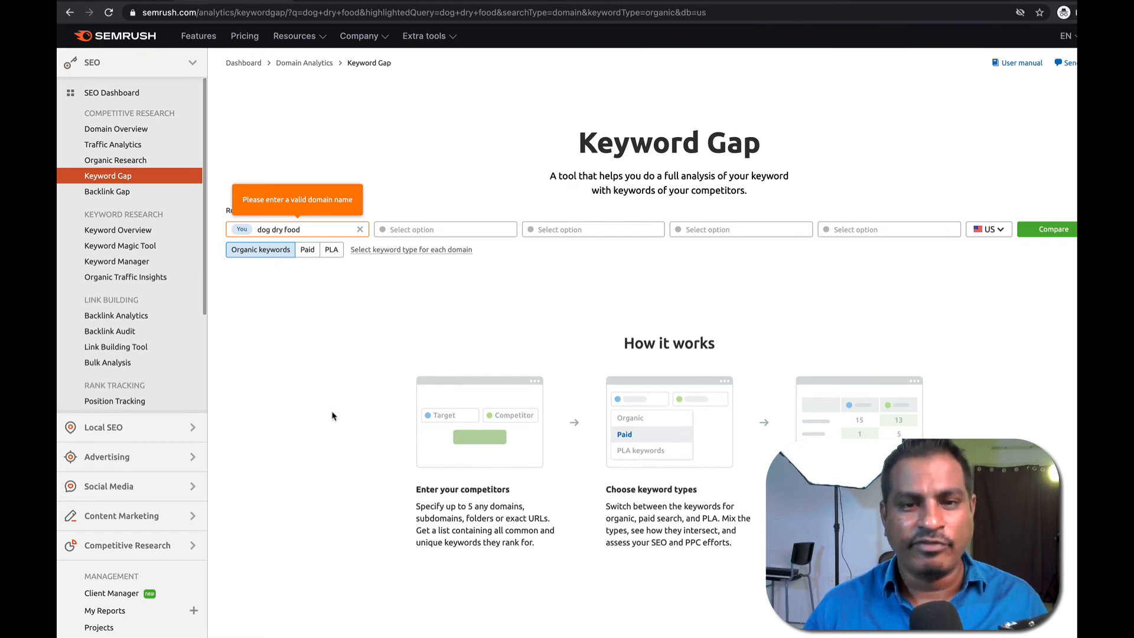
pyautogui.scroll(-2, 332, 415)
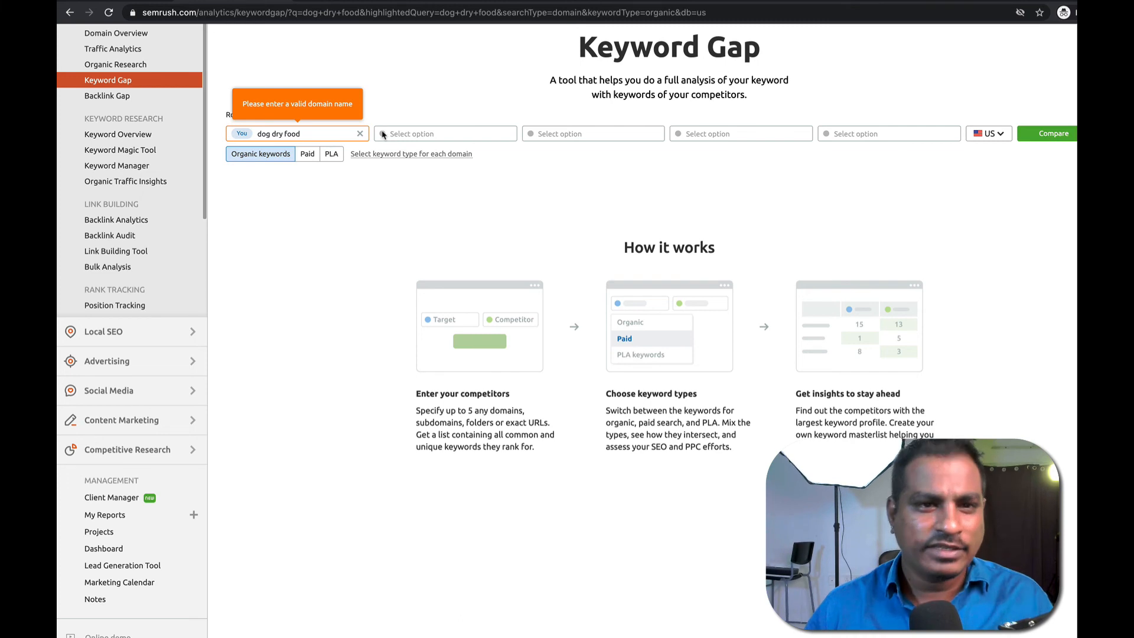
pyautogui.press('BackSpace')
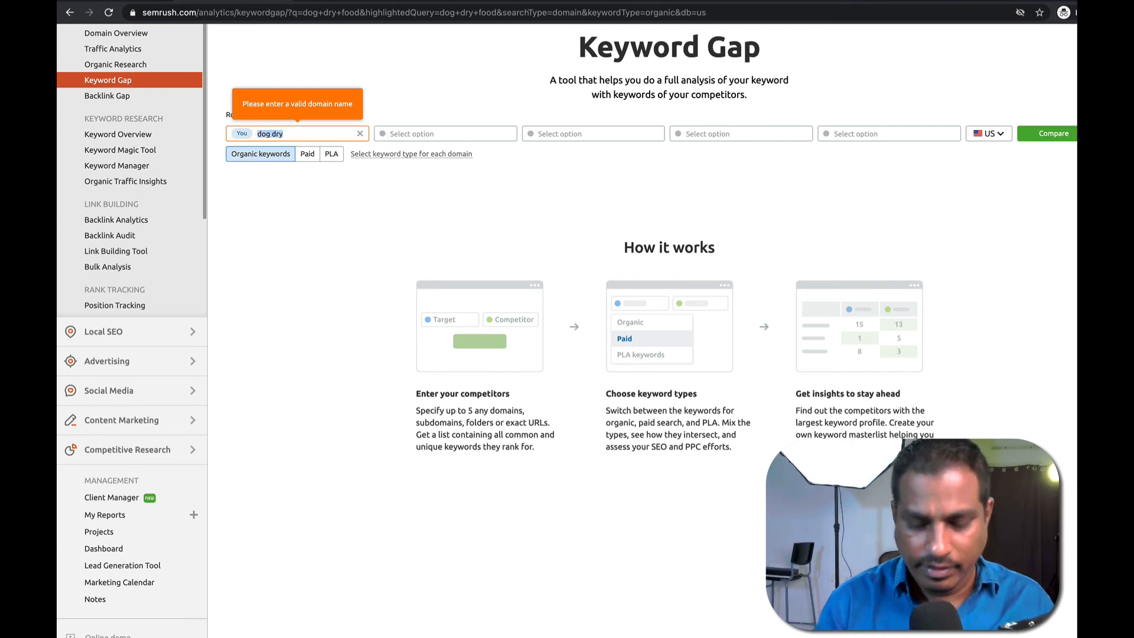
pyautogui.press('BackSpace')
# In the ORIJEN dog food tab, replace the web address with 'dog dry food'.
pyautogui.moveTo(283, 1)
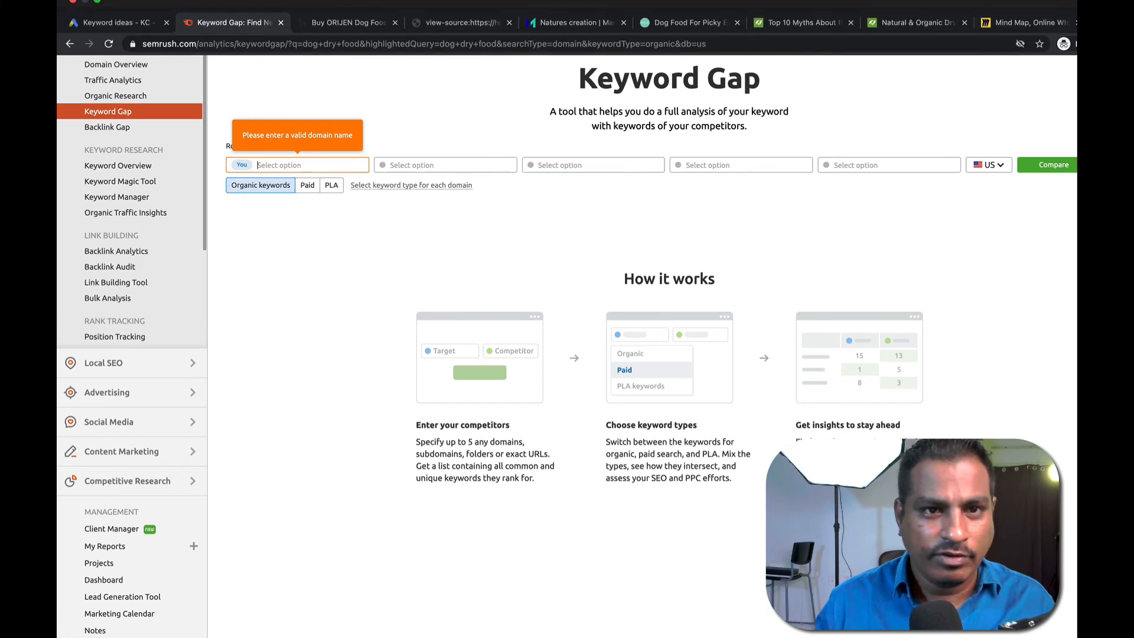
pyautogui.click(343, 22)
pyautogui.click(341, 38)
pyautogui.write('dog dry ')
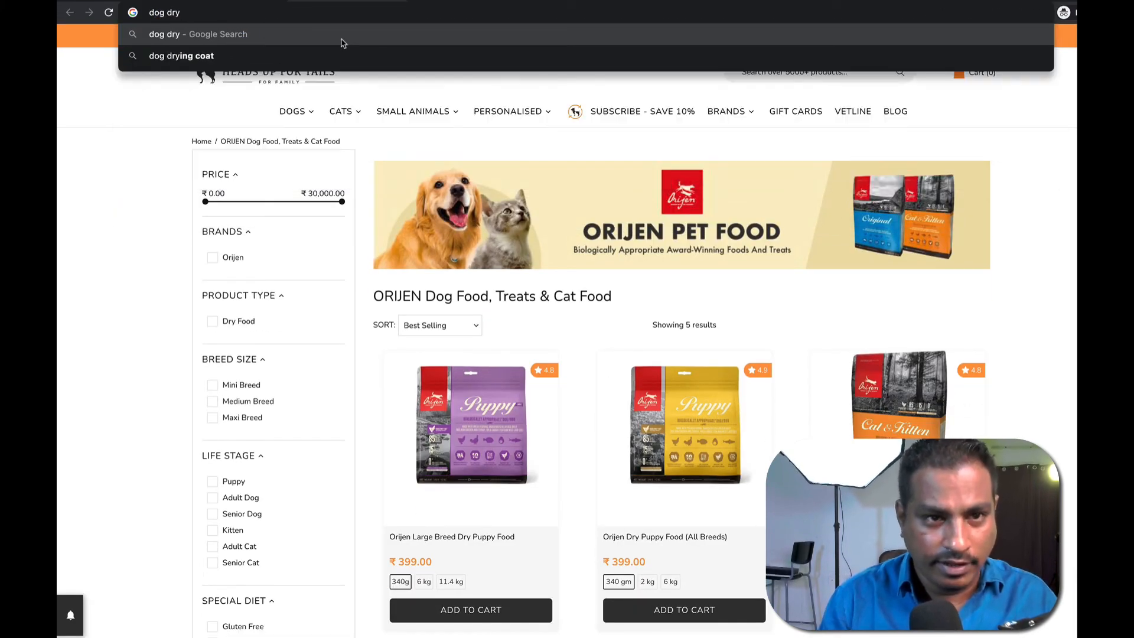
pyautogui.write('food')
# Search Google for 'dog dry food', then narrow the query to 'dog food'.
pyautogui.press('Return')
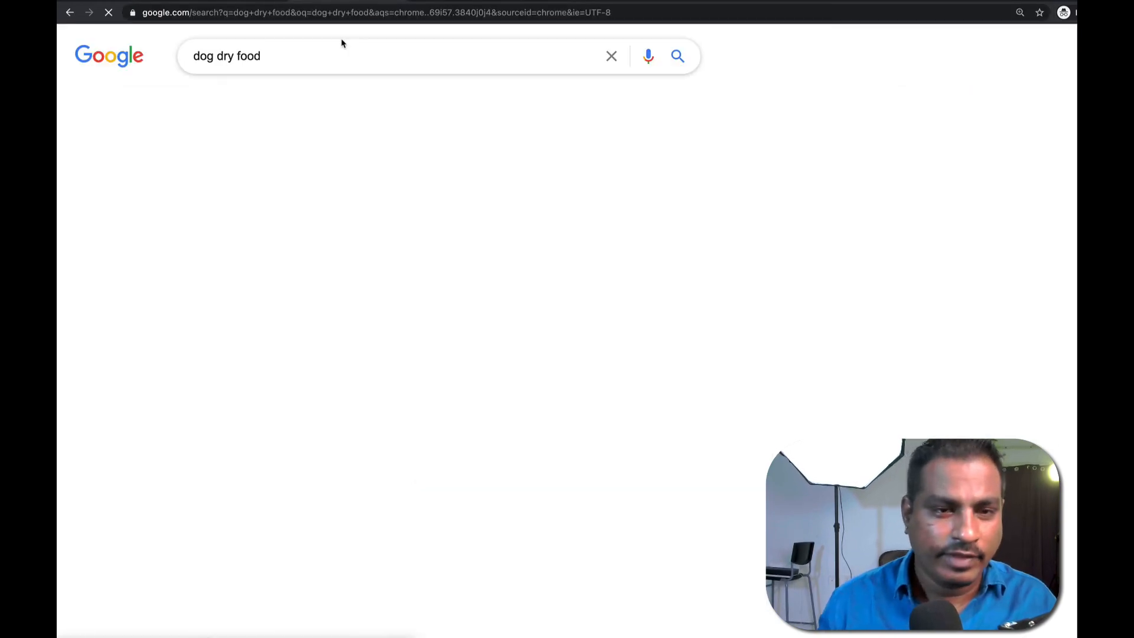
pyautogui.scroll(-15, 331, 295)
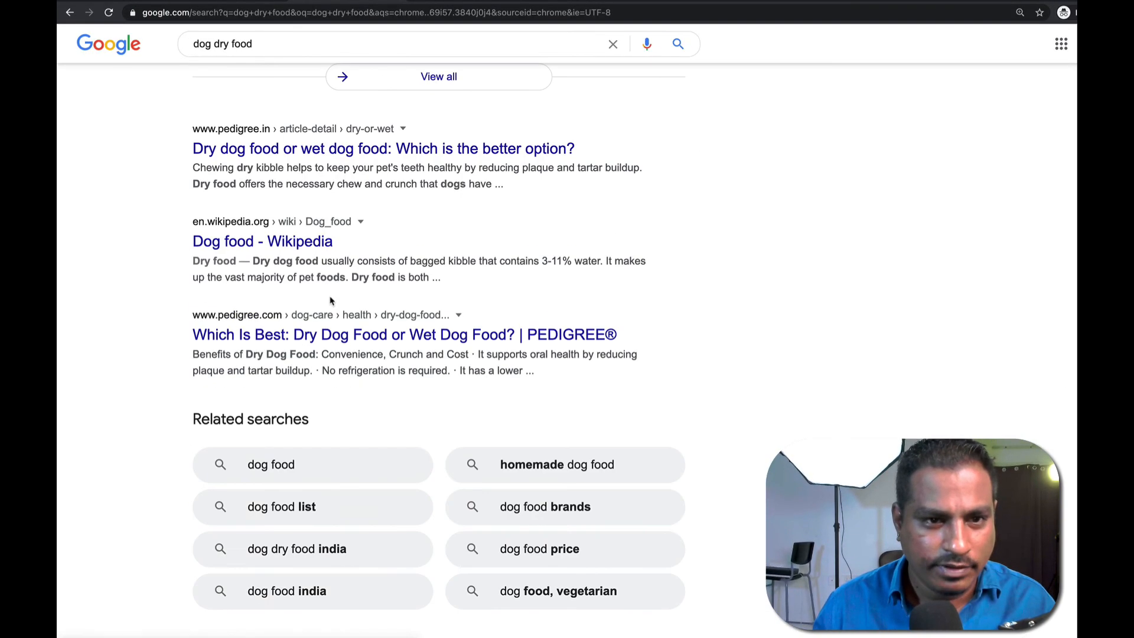
pyautogui.scroll(10, 334, 301)
pyautogui.click(223, 50)
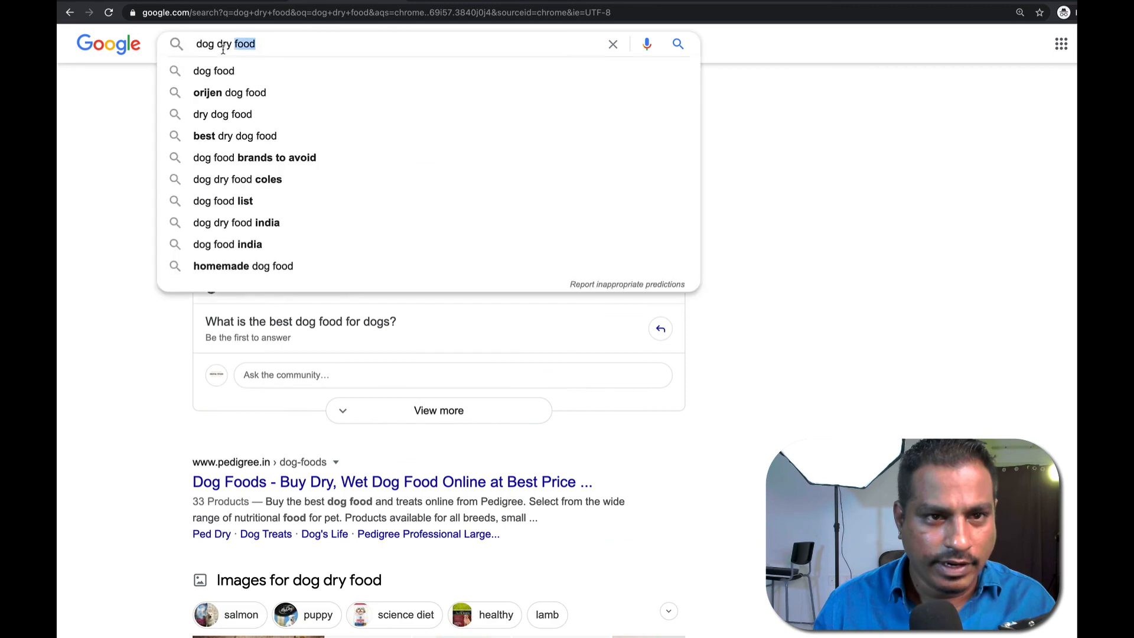
pyautogui.hotkey('shift', 'alt', 'Left')
pyautogui.doubleClick(225, 46)
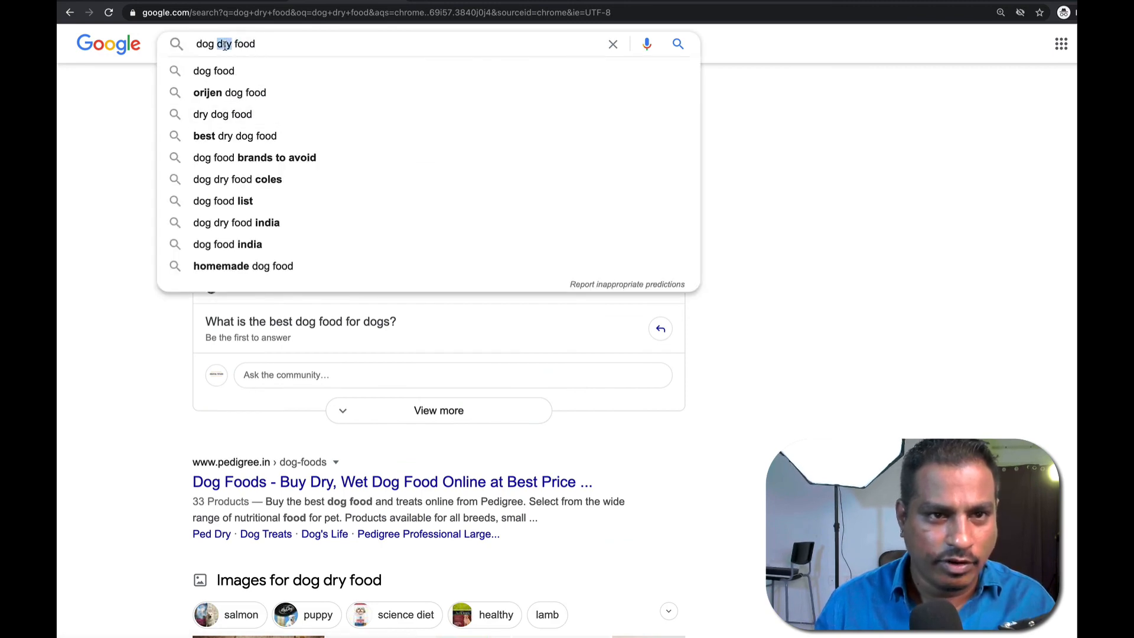
pyautogui.press('BackSpace')
pyautogui.press('Return')
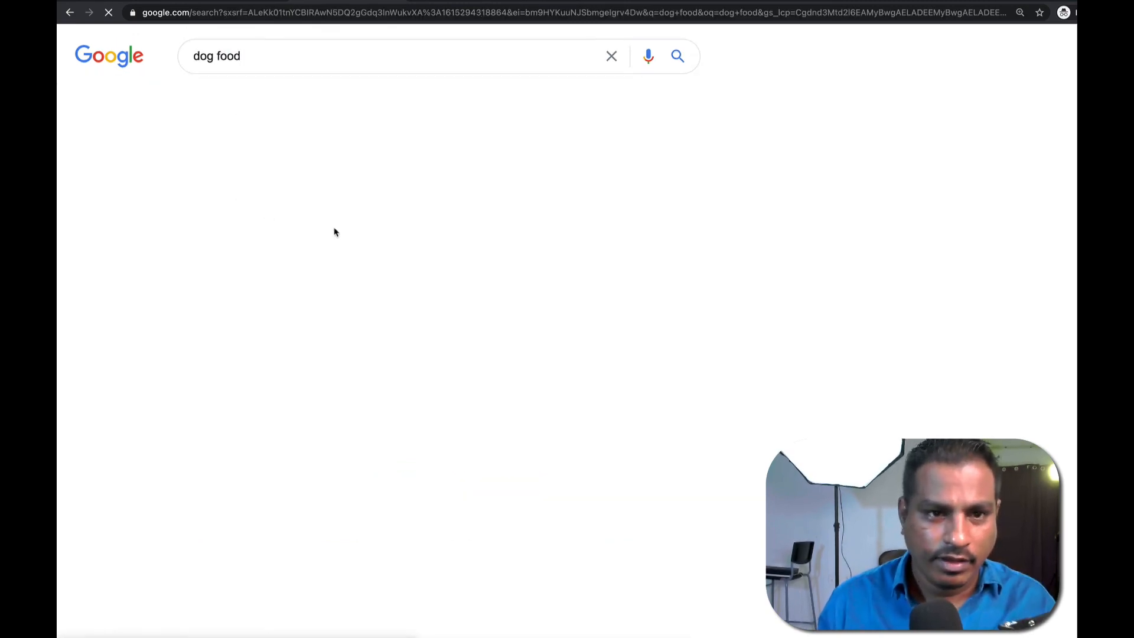
# Find the Pedigree result and select its title and pedigree.in address.
pyautogui.scroll(-15, 221, 228)
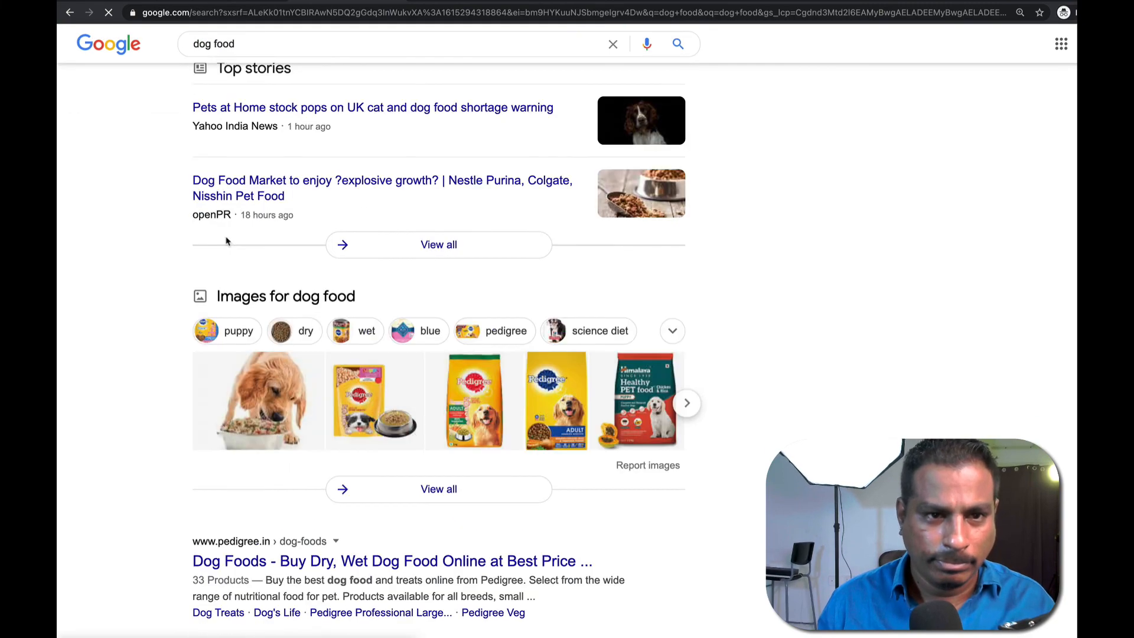
pyautogui.scroll(-20, 218, 228)
pyautogui.scroll(10, 249, 245)
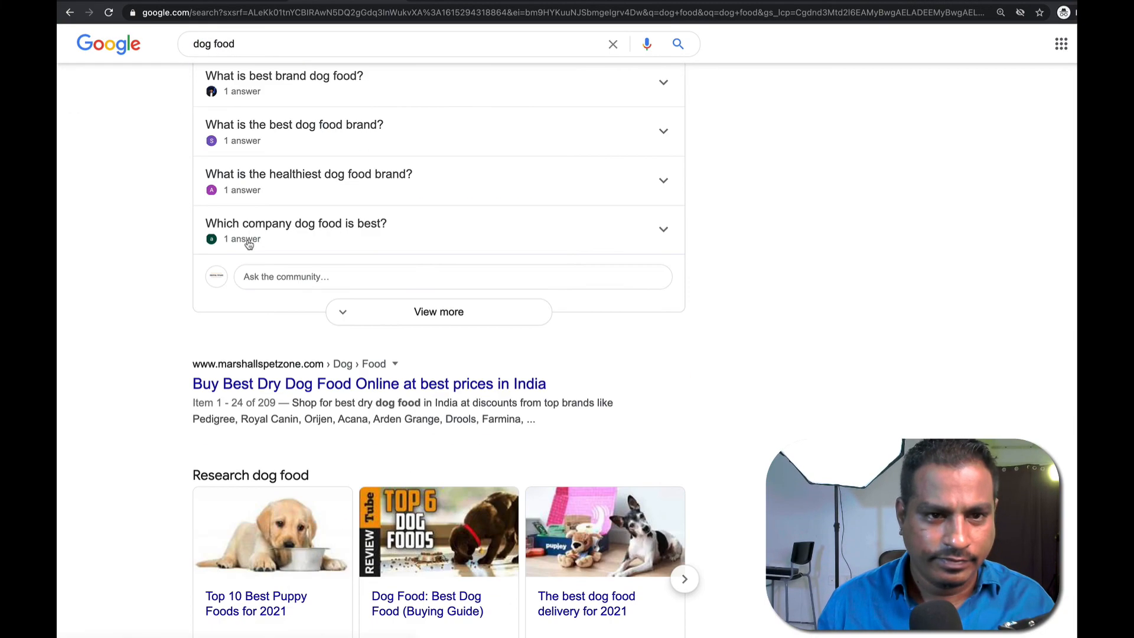
pyautogui.scroll(15, 248, 243)
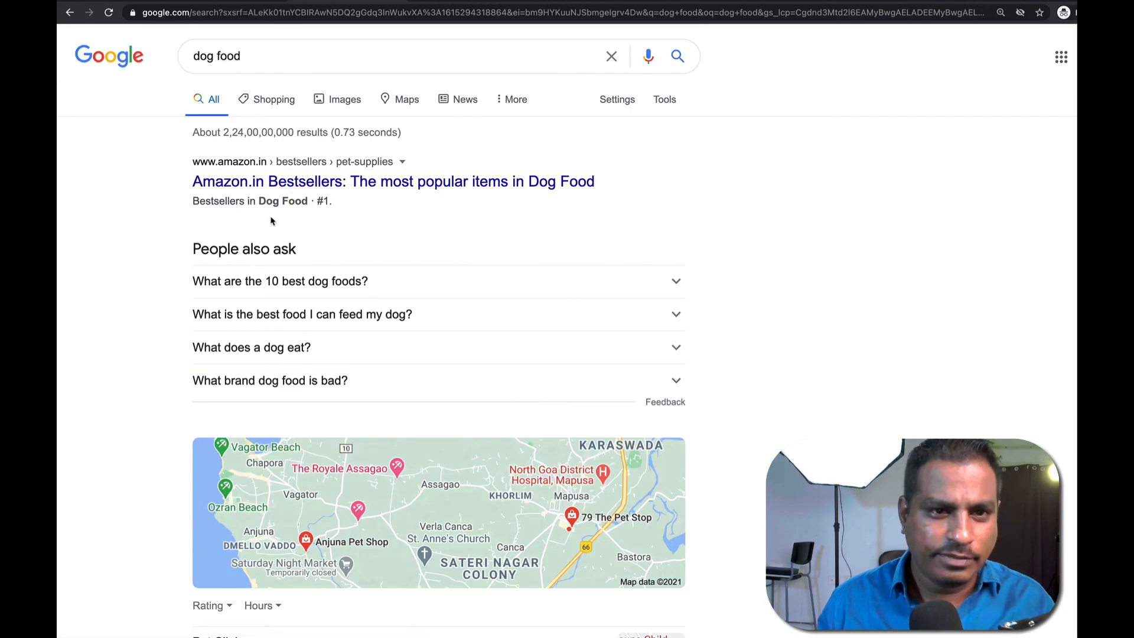
pyautogui.scroll(-5, 367, 253)
pyautogui.scroll(-7, 368, 254)
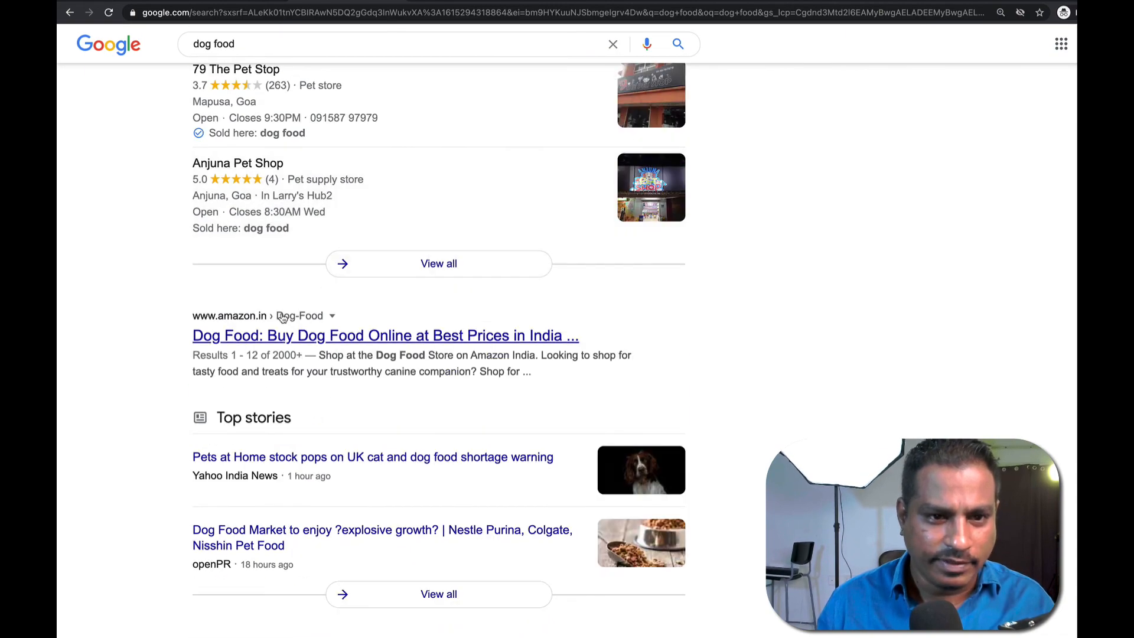
pyautogui.scroll(-10, 349, 332)
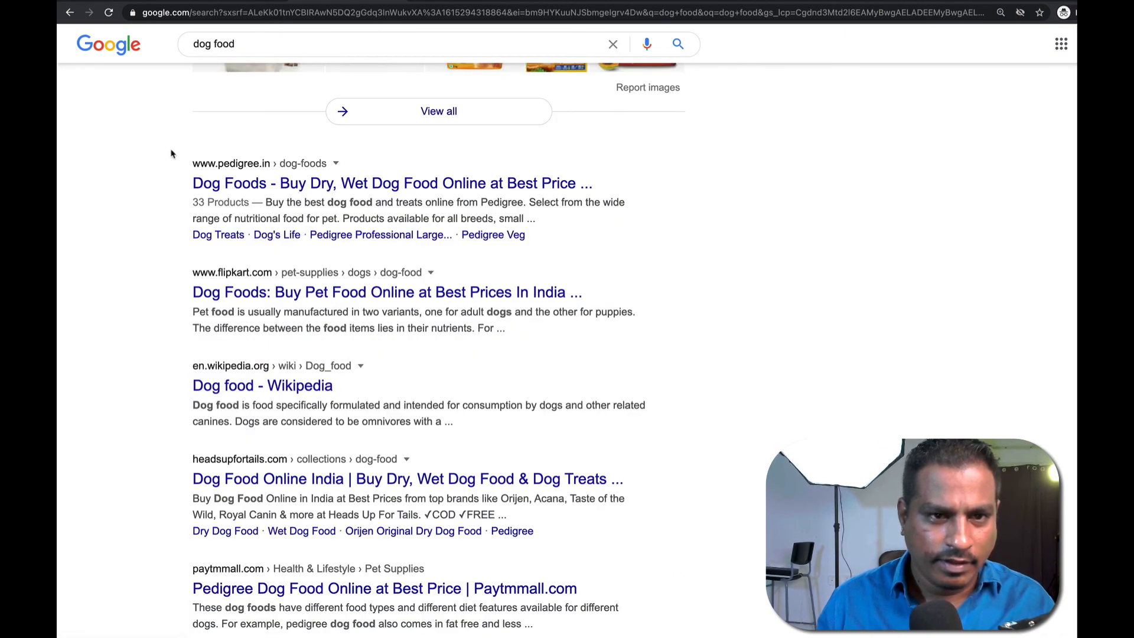
pyautogui.moveTo(182, 168); pyautogui.dragTo(274, 163)
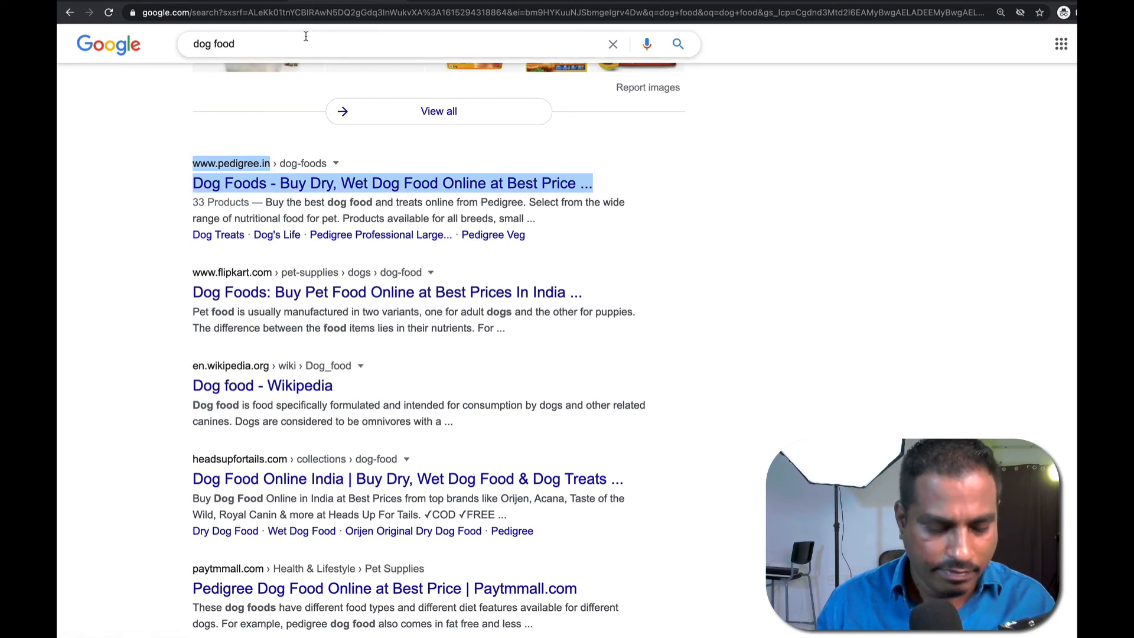
# Enter pedigree.in in the address bar, clear it again, and return to the Keyword Gap tab.
pyautogui.hotkey('ctrl', 'l')
pyautogui.write('ped')
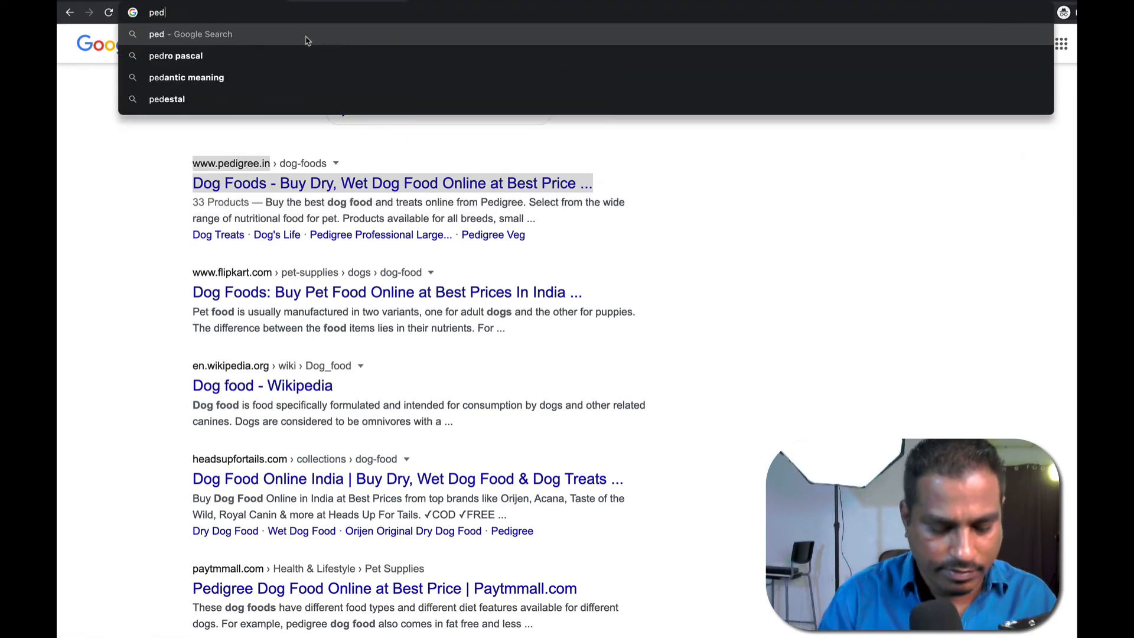
pyautogui.write('igree.in')
pyautogui.hotkey('ctrl', 'a')
pyautogui.hotkey('ctrl', 'c')
pyautogui.press('BackSpace')
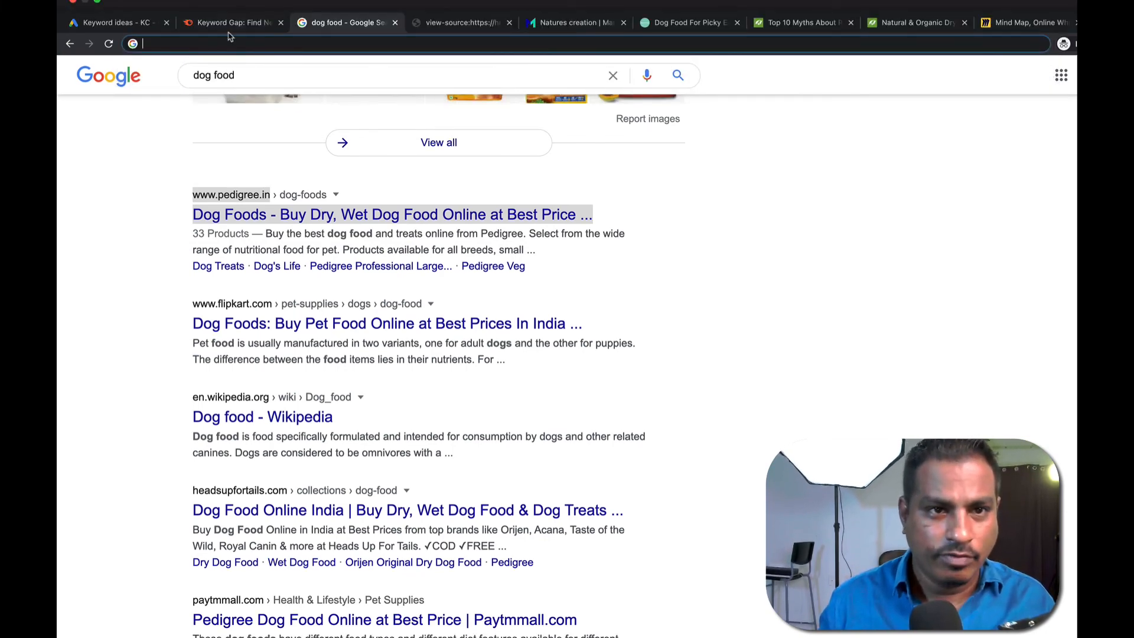
pyautogui.click(230, 23)
pyautogui.hotkey('ctrl', 'v')
pyautogui.press('Return')
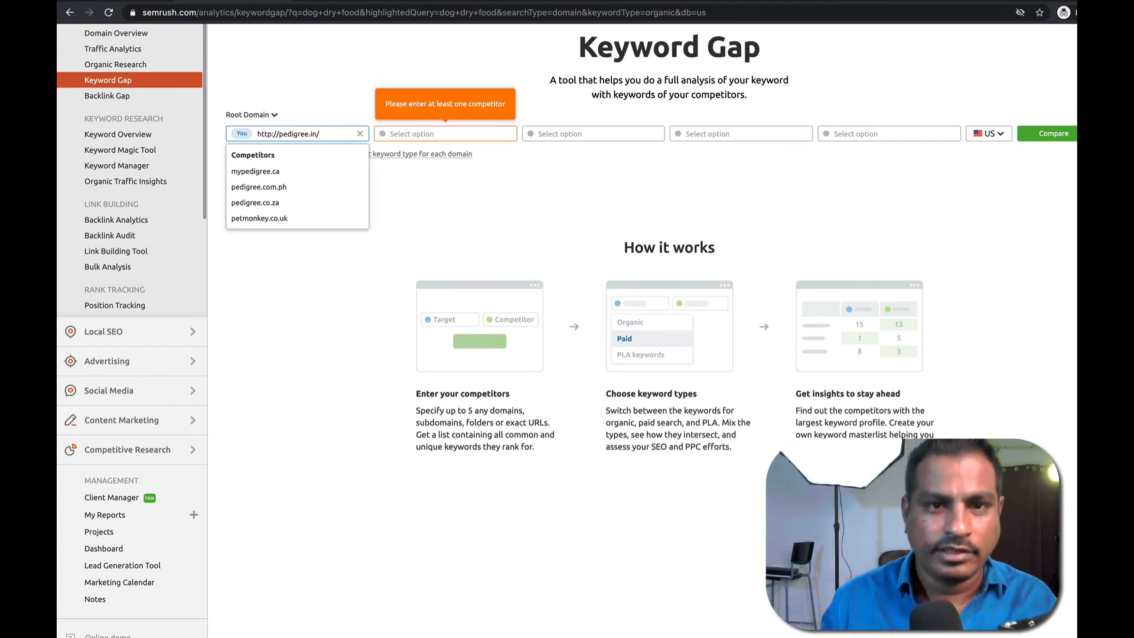
pyautogui.click(392, 131)
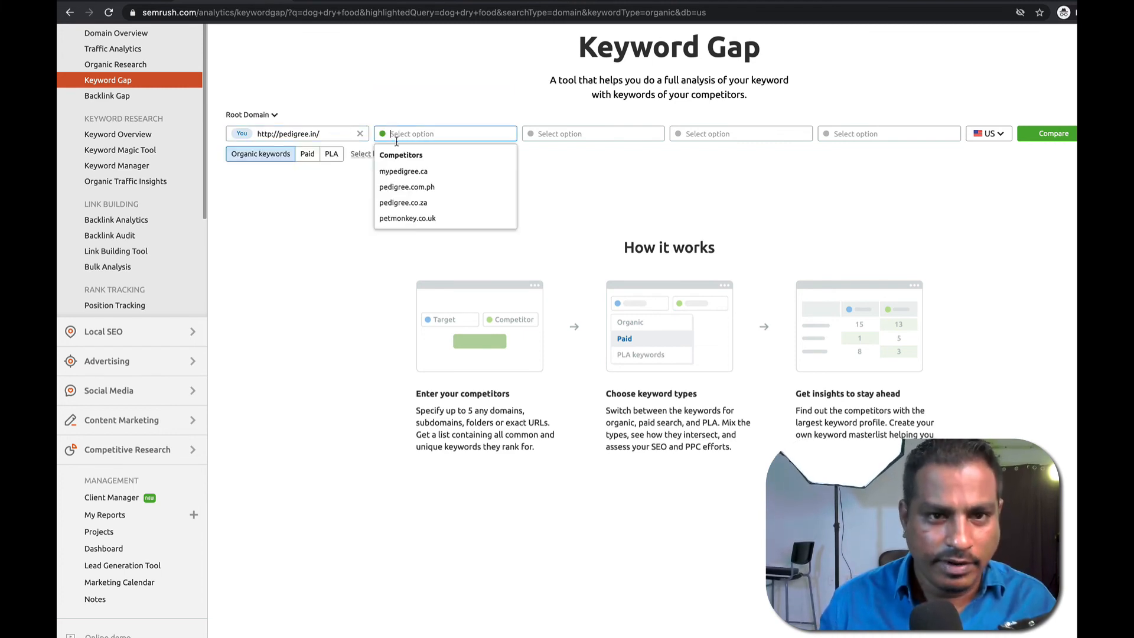
pyautogui.click(436, 217)
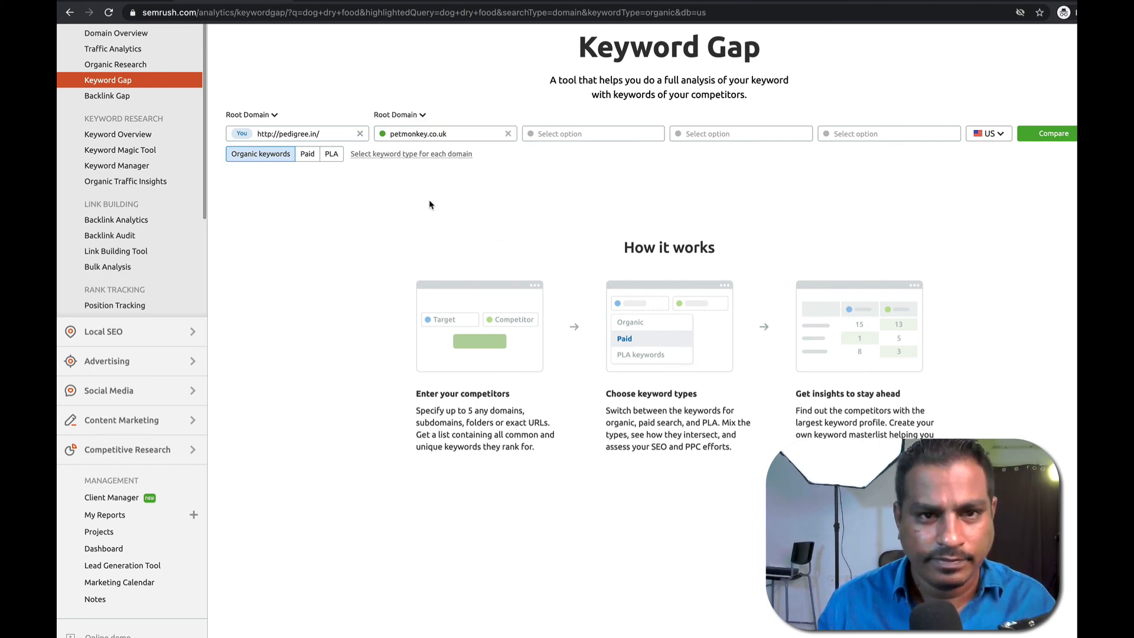
# Replace your domain with the Only Natural Pet site address copied from its tab.
pyautogui.click(281, 136)
pyautogui.hotkey('ctrl', 'a')
pyautogui.press('BackSpace')
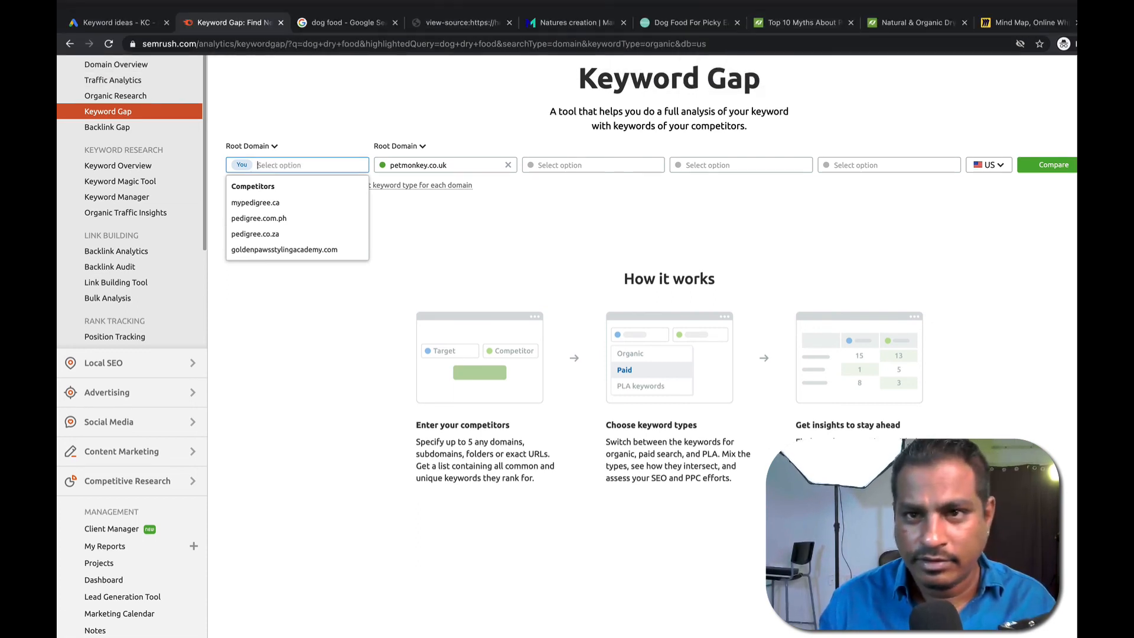
pyautogui.click(879, 21)
pyautogui.moveTo(221, 47); pyautogui.dragTo(142, 39)
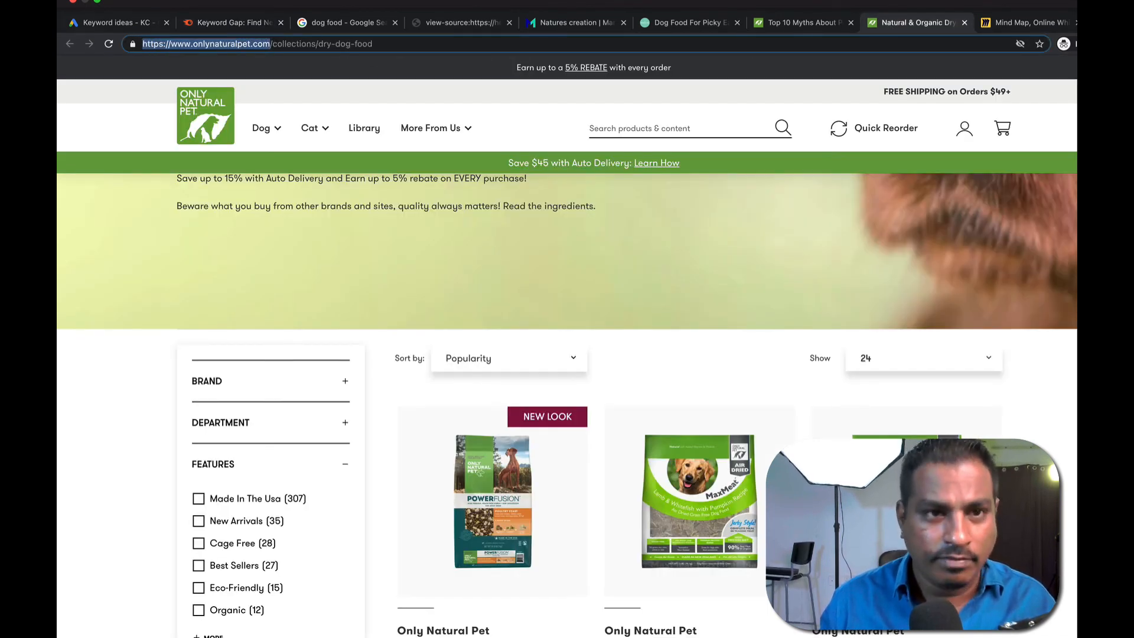
pyautogui.click(259, 22)
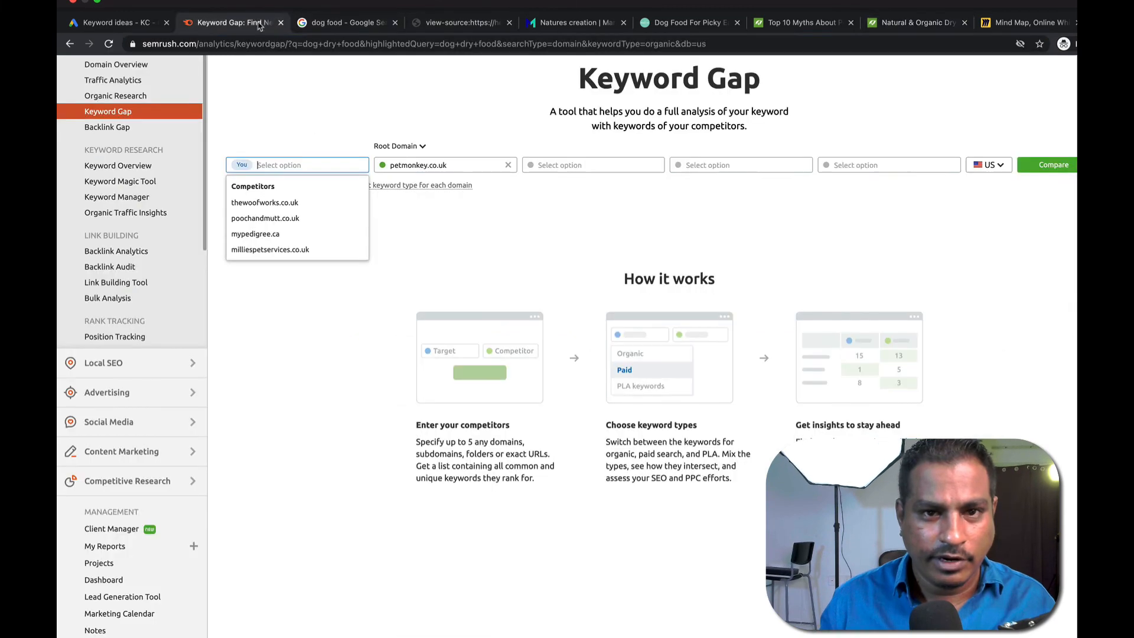
pyautogui.hotkey('ctrl', 'v')
# Add thepetbeastro.com as a competitor and run the Keyword Gap comparison.
pyautogui.click(548, 132)
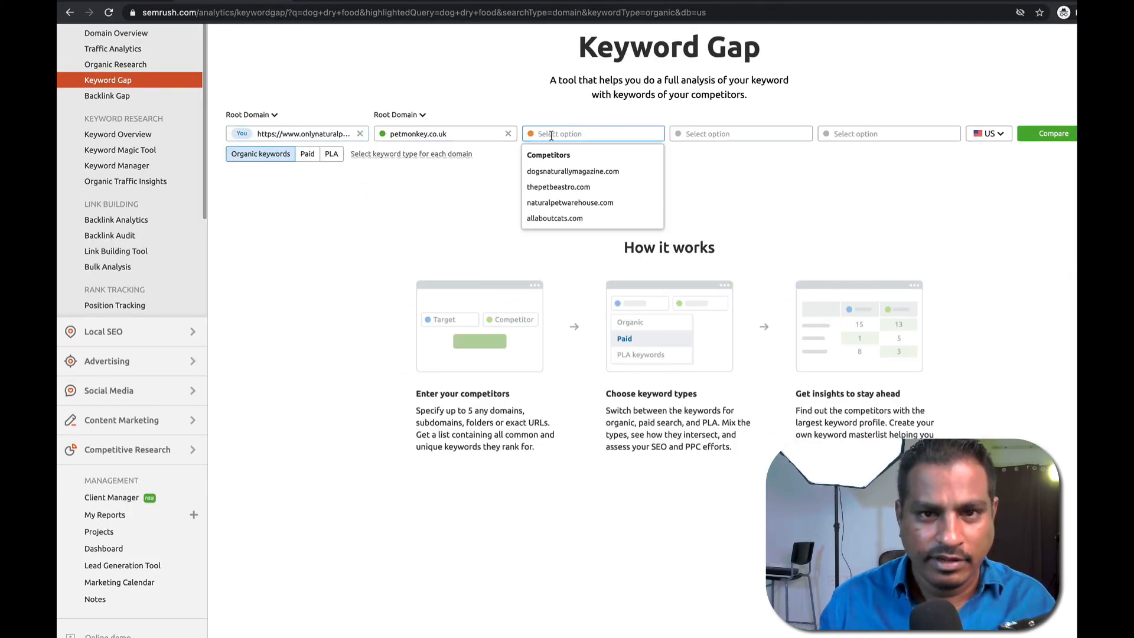
pyautogui.click(572, 186)
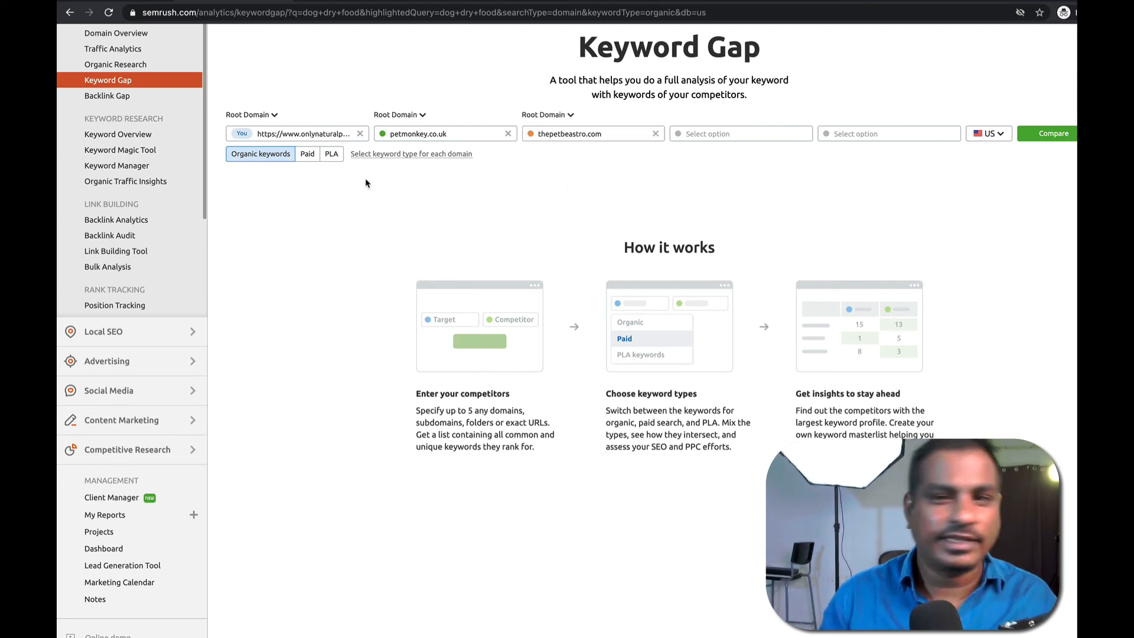
pyautogui.click(1044, 132)
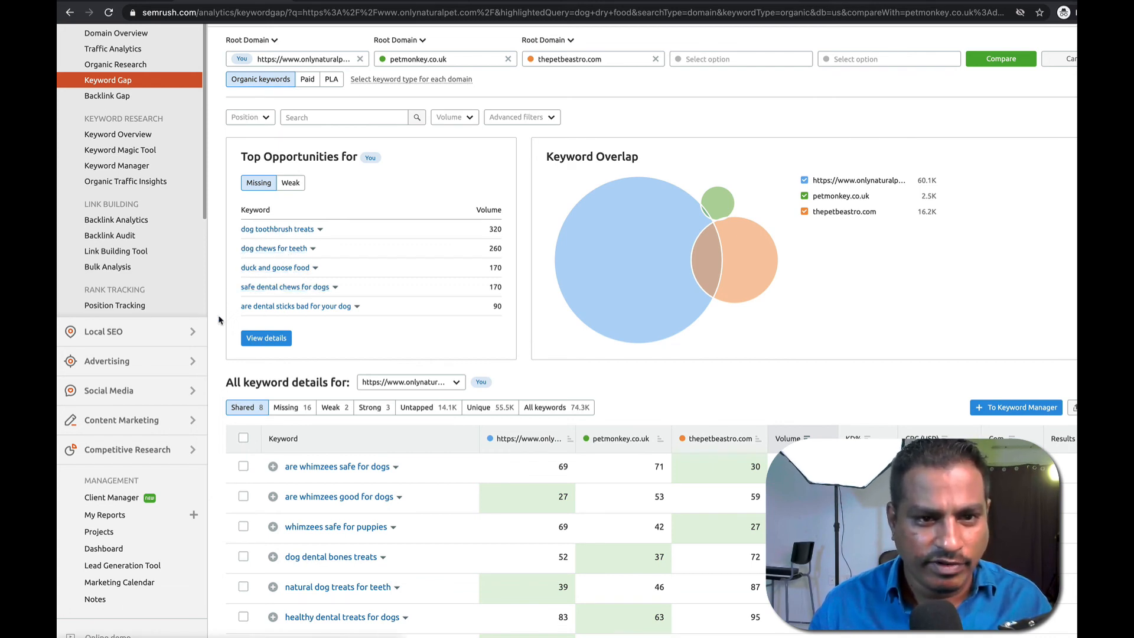
pyautogui.scroll(-3, 410, 330)
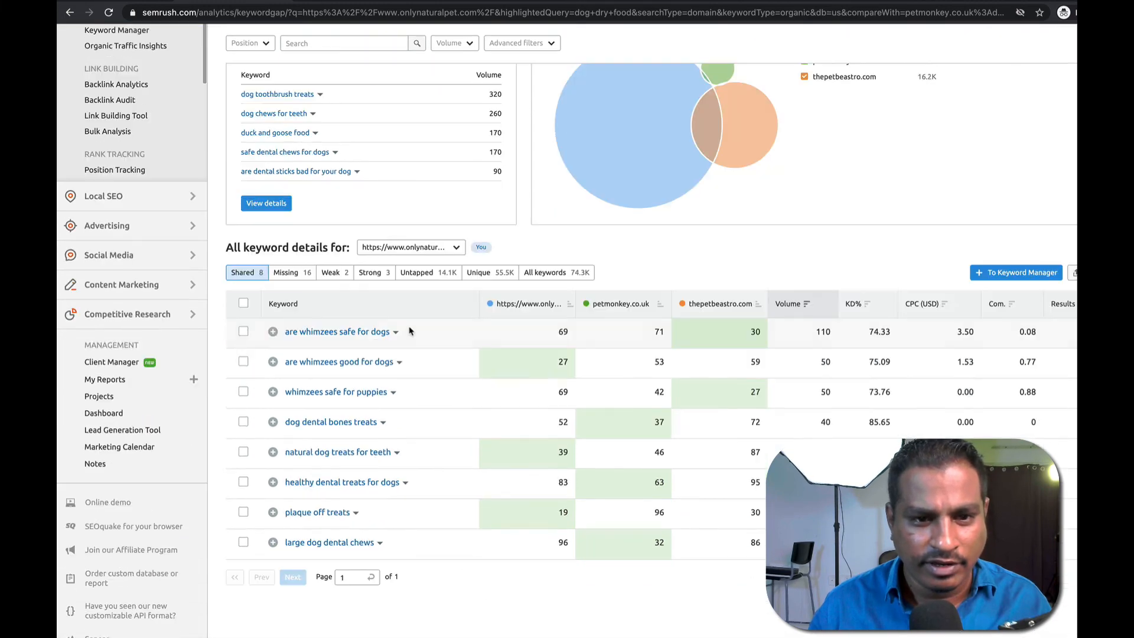
pyautogui.scroll(-2, 365, 338)
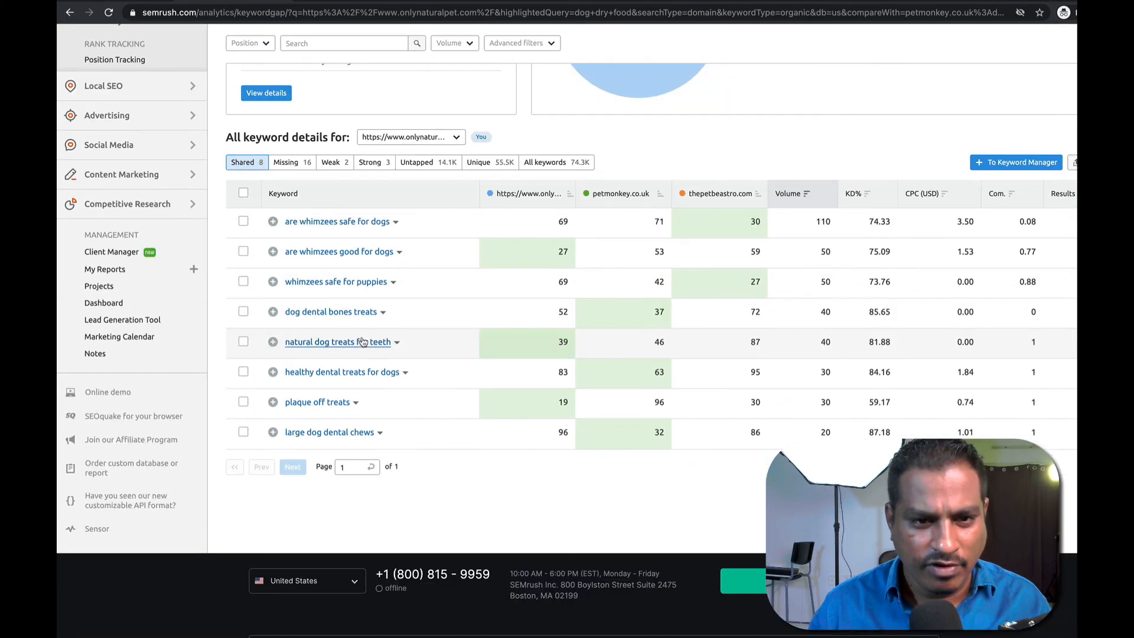
pyautogui.scroll(6, 364, 339)
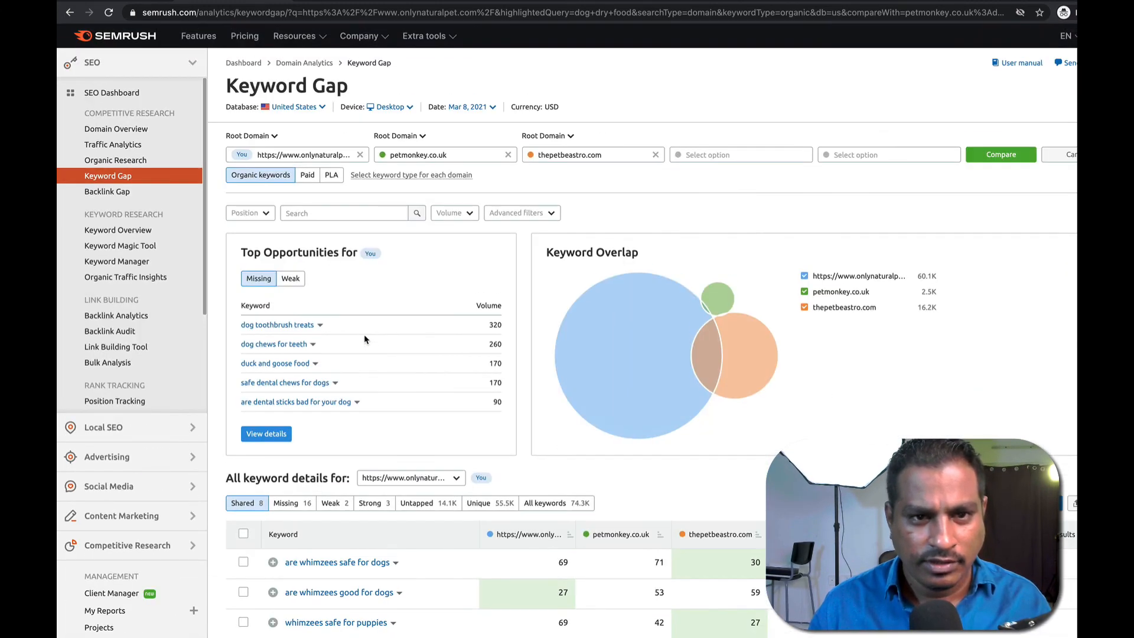
pyautogui.scroll(-5, 365, 342)
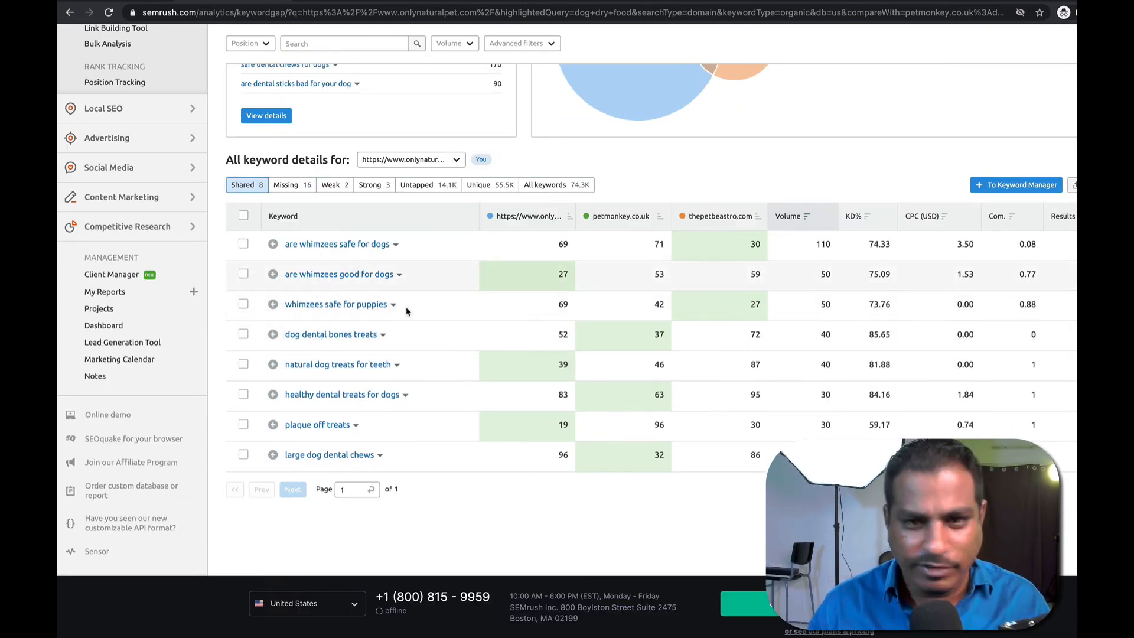
pyautogui.click(273, 245)
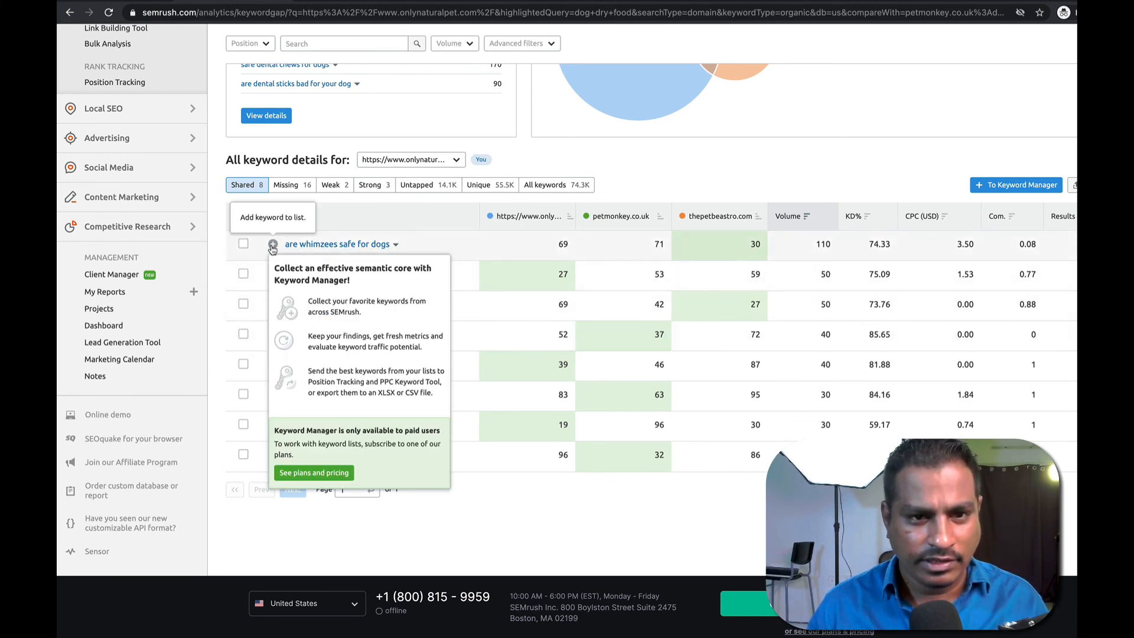
pyautogui.click(273, 246)
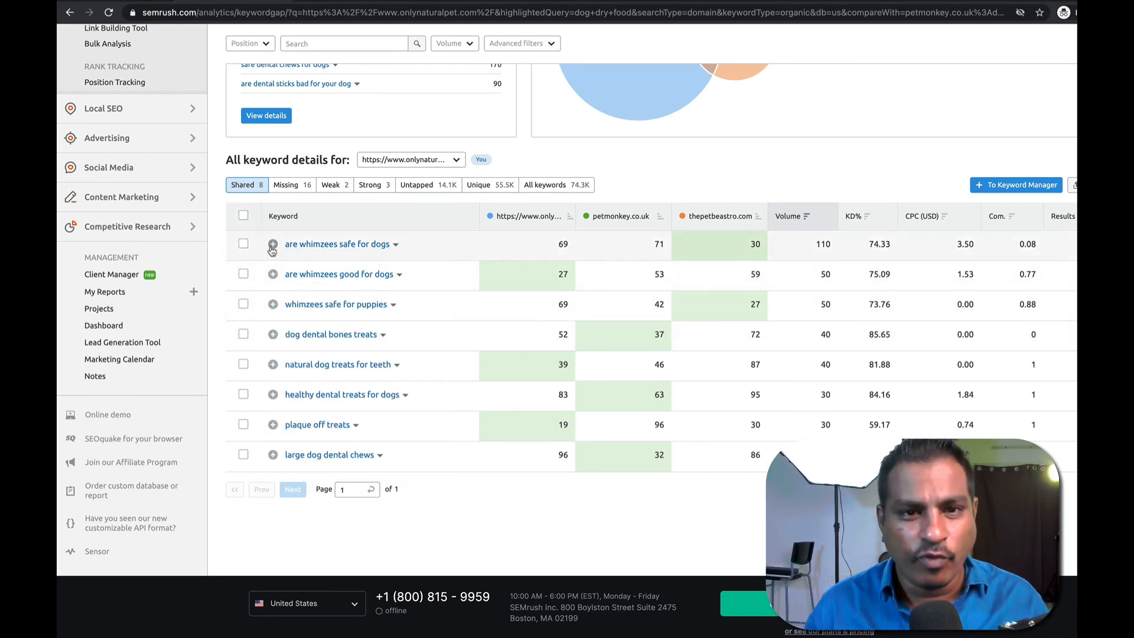
pyautogui.scroll(5, 351, 252)
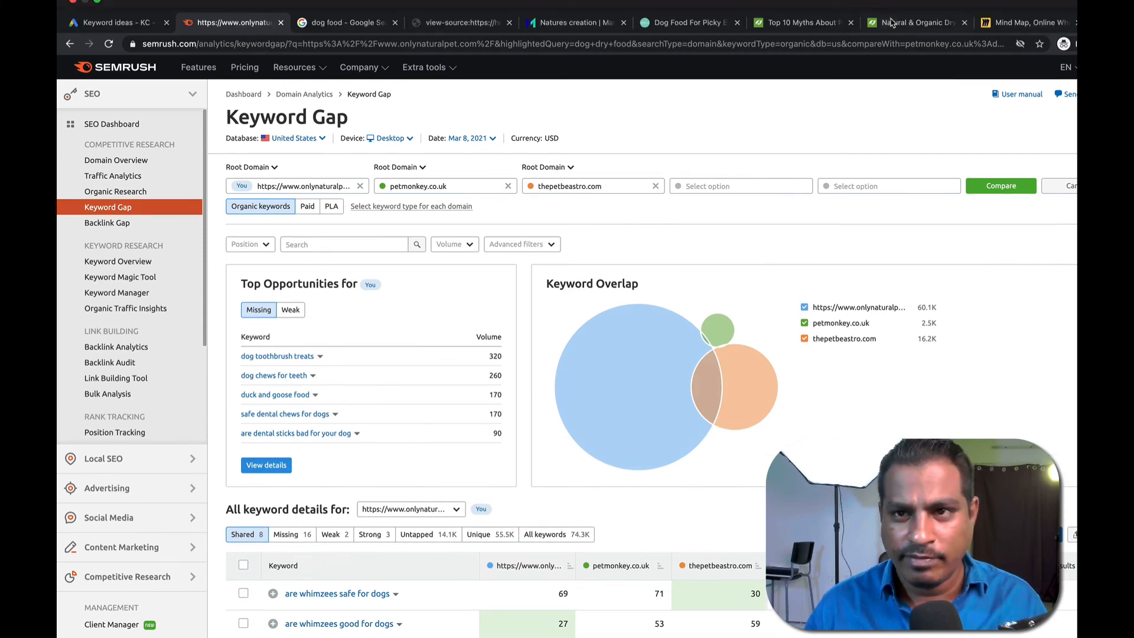
# Paste the Only Natural Pet dry-dog-food page address into the You field.
pyautogui.click(915, 22)
pyautogui.doubleClick(304, 44)
pyautogui.click(305, 45)
pyautogui.hotkey('ctrl', 'c')
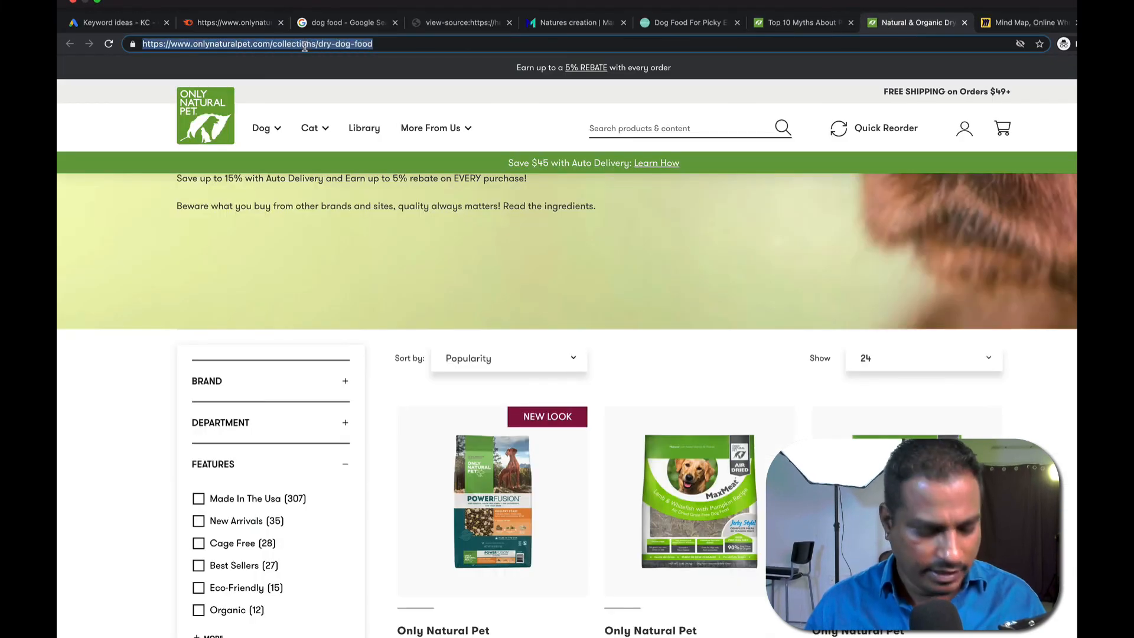
pyautogui.click(244, 22)
pyautogui.click(336, 152)
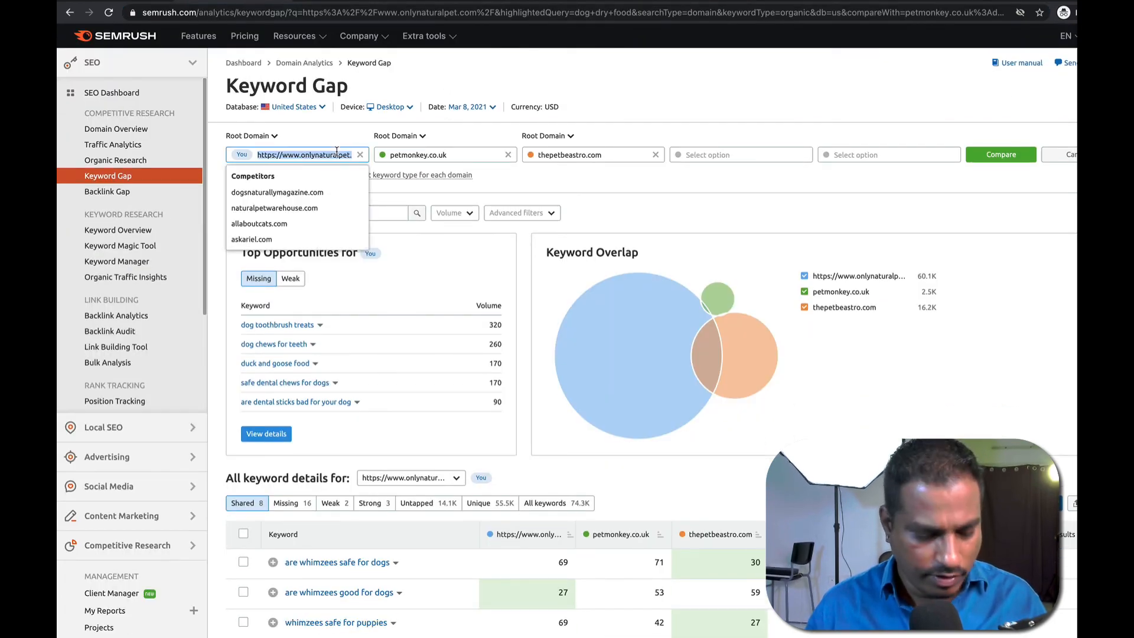
pyautogui.hotkey('ctrl', 'v')
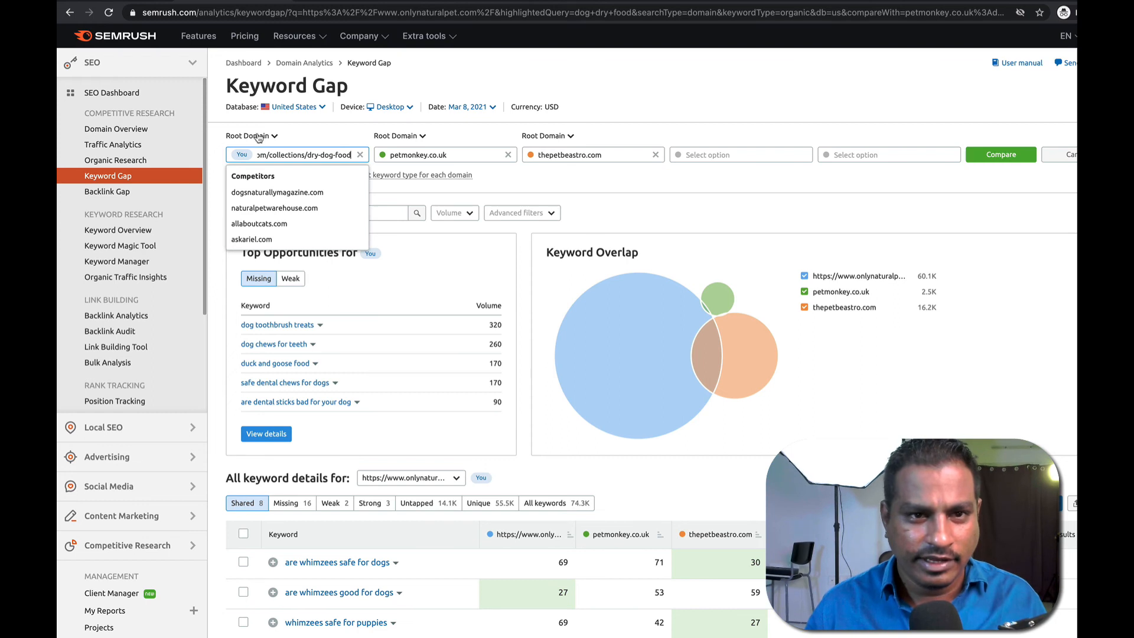
pyautogui.moveTo(269, 156); pyautogui.dragTo(339, 160)
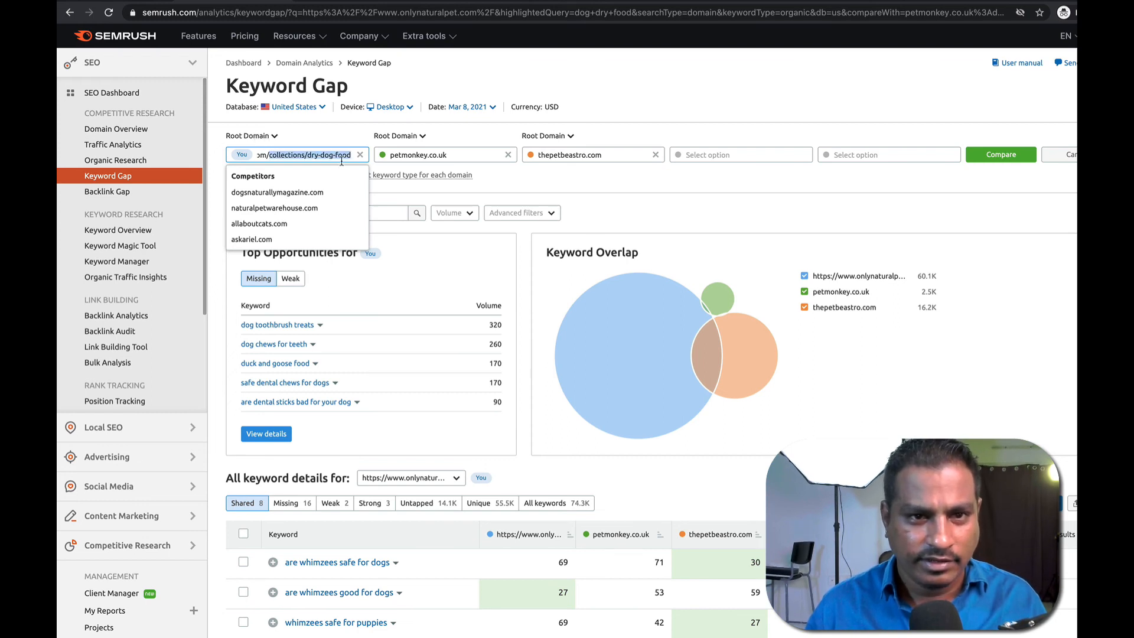
pyautogui.press('BackSpace')
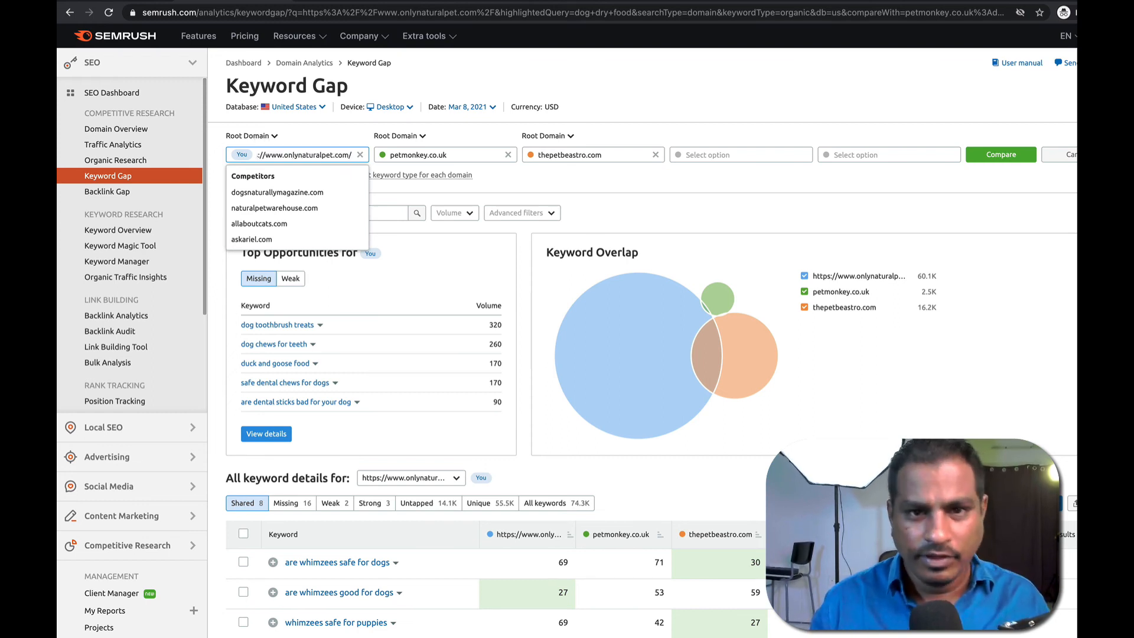
# Set the You entry's scope and restore the full dry-dog-food page address.
pyautogui.click(540, 136)
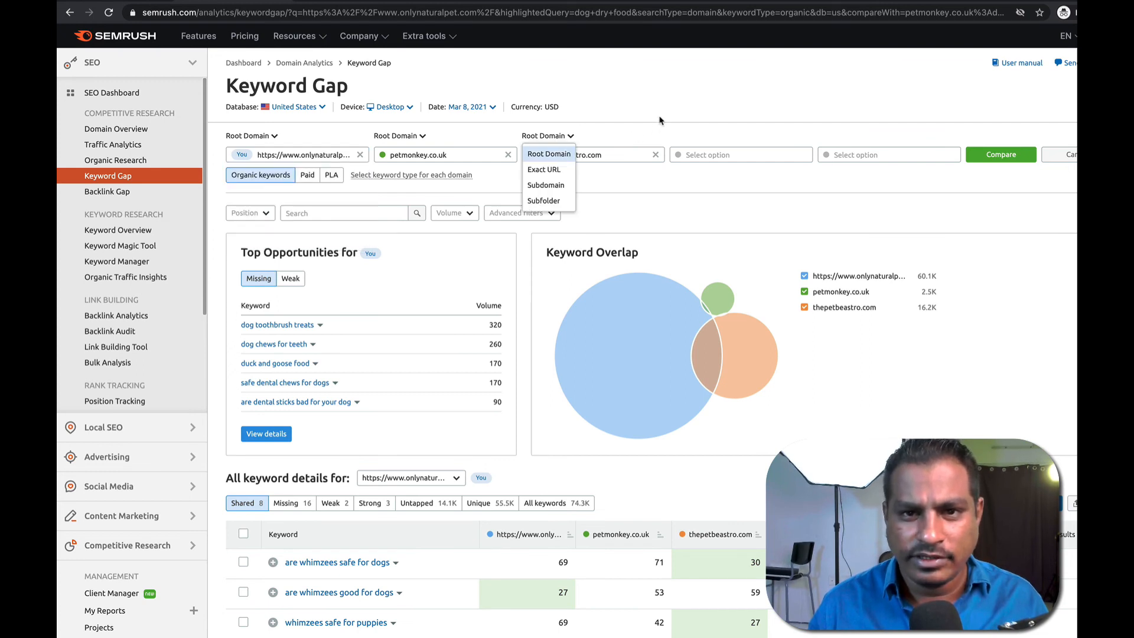
pyautogui.click(273, 137)
pyautogui.click(263, 185)
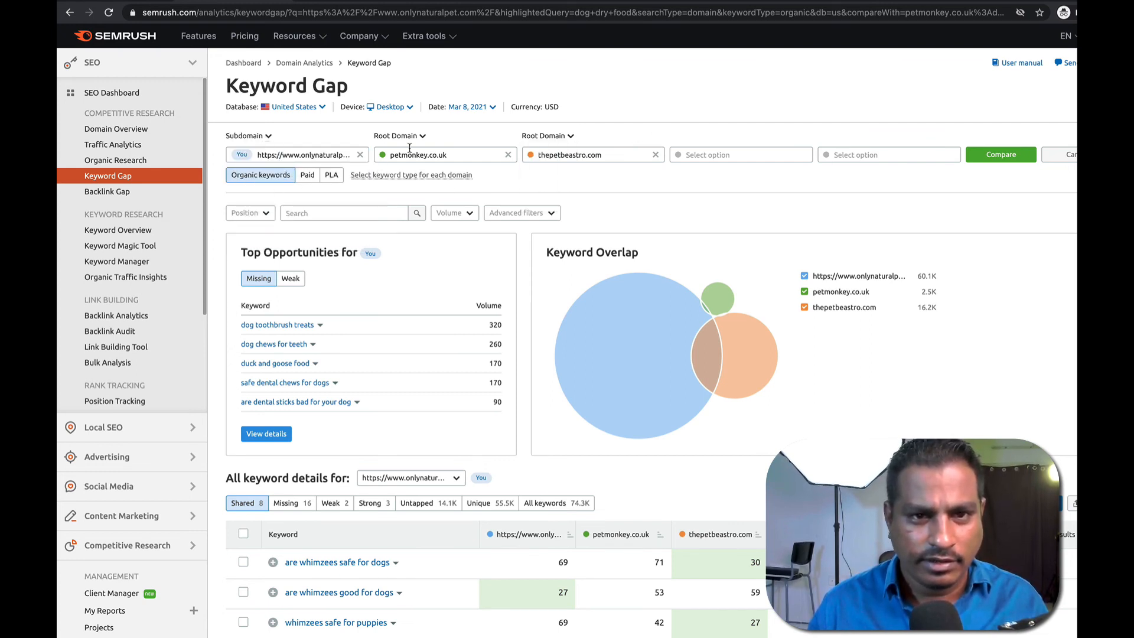
pyautogui.click(321, 156)
pyautogui.hotkey('ctrl', 'v')
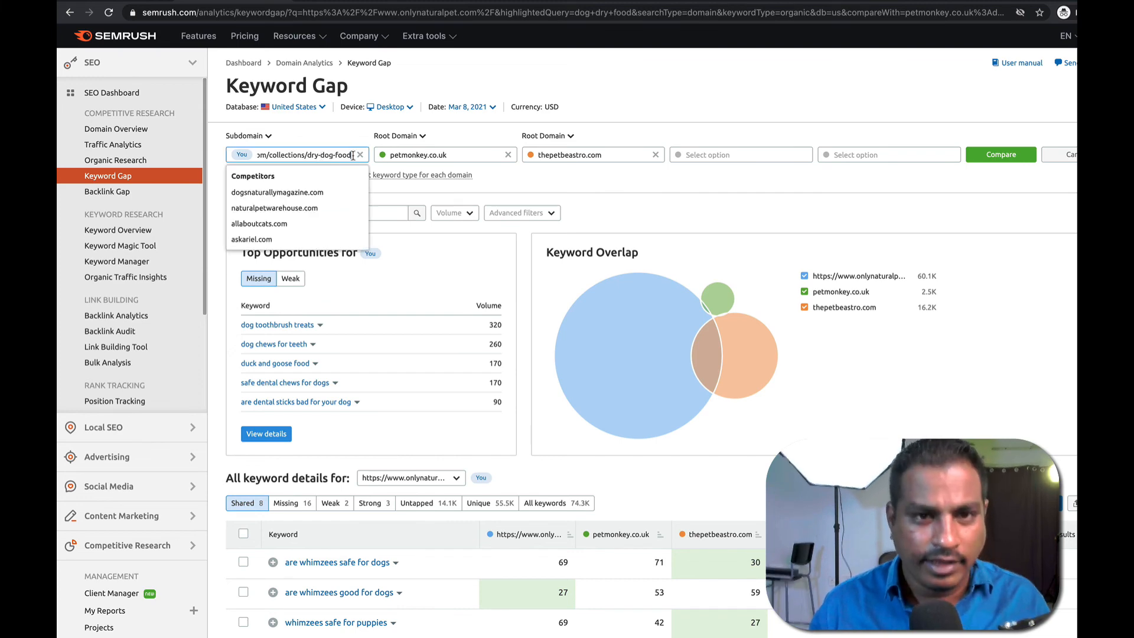
# Replace petmonkey.co.uk with the copied Pedigree page link, scoped to Subdomain.
pyautogui.click(414, 155)
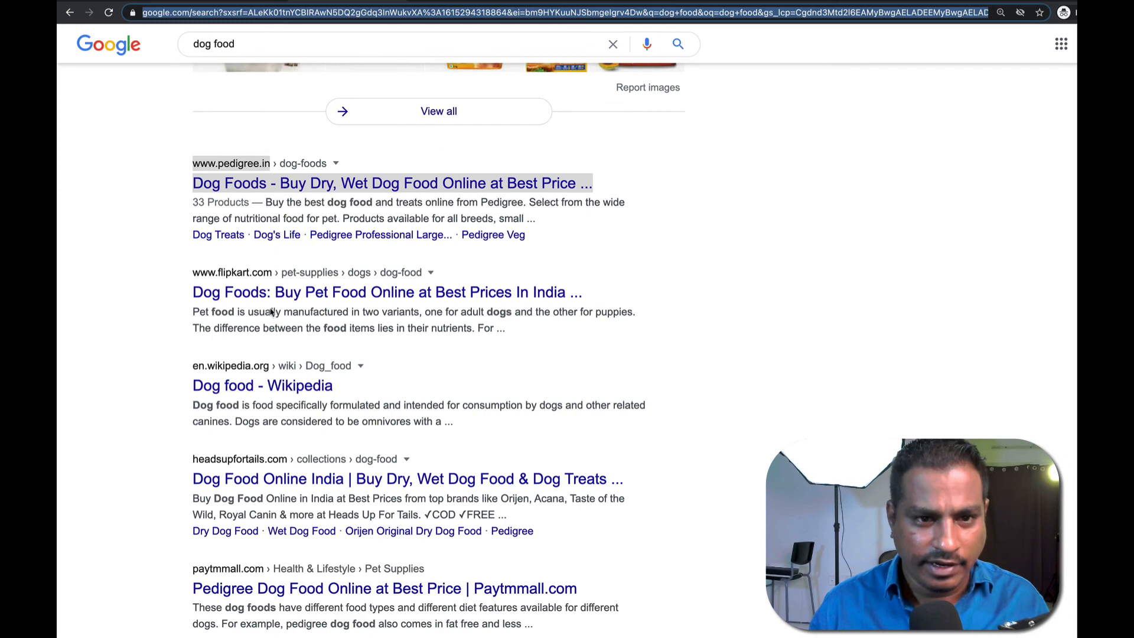
pyautogui.rightClick(234, 185)
pyautogui.click(310, 253)
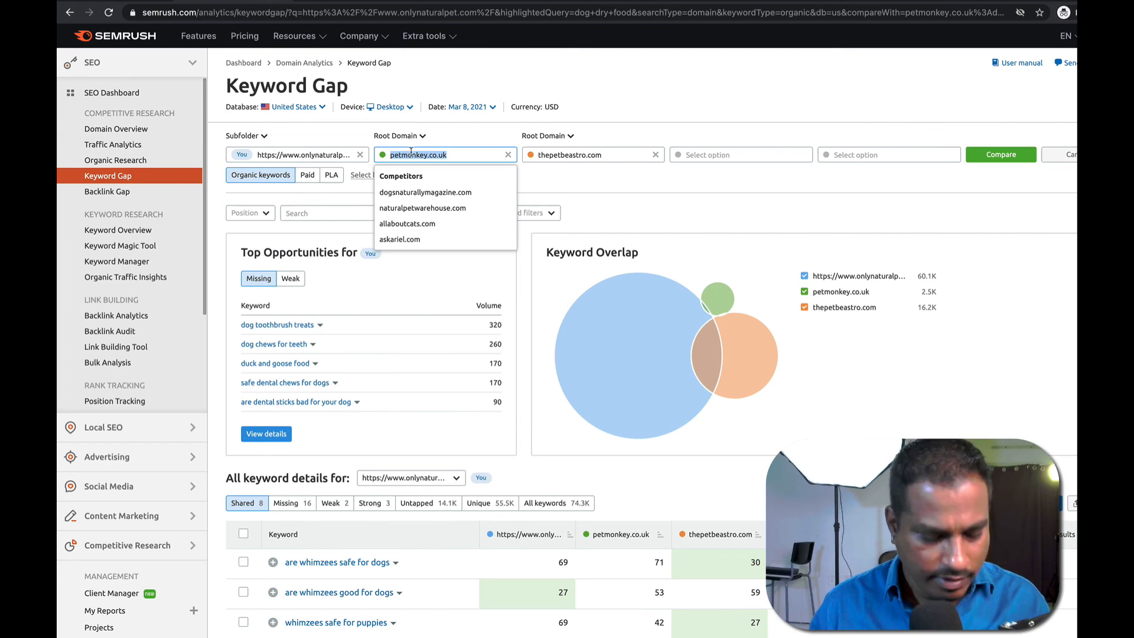
pyautogui.hotkey('ctrl', 'v')
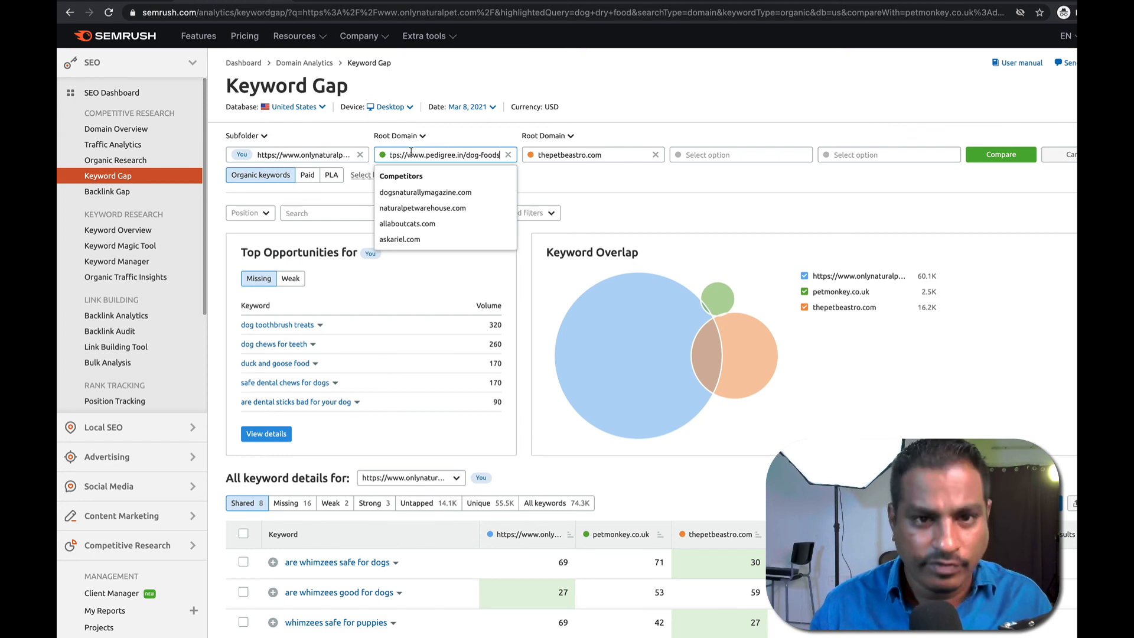
pyautogui.click(411, 138)
pyautogui.click(416, 187)
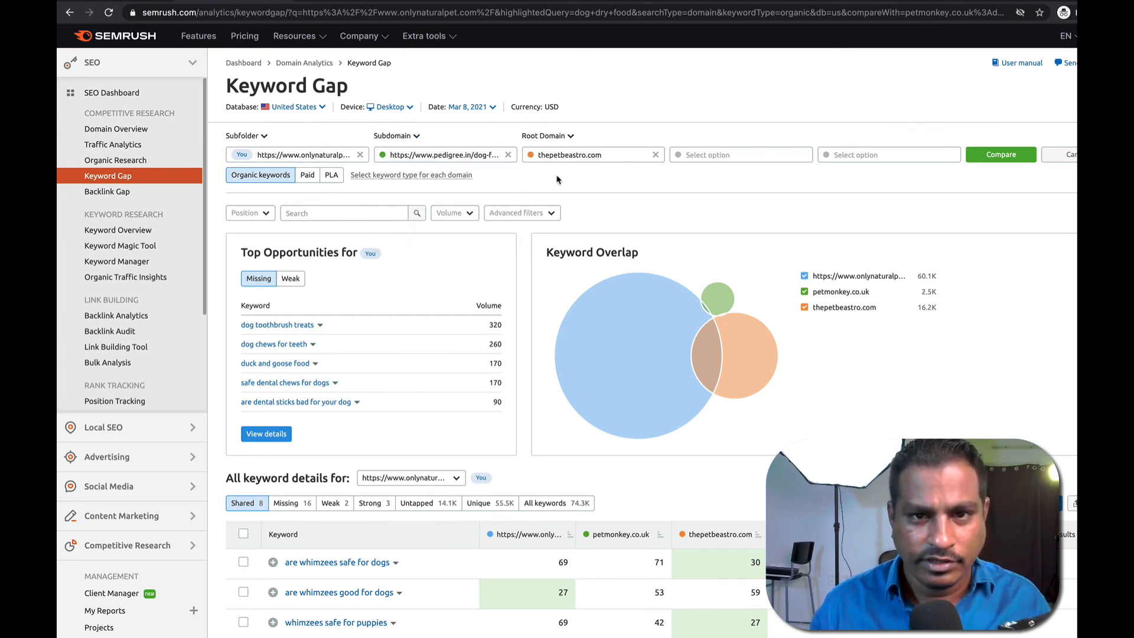
# Delete thepetbeastro.com from the third competitor slot.
pyautogui.click(559, 157)
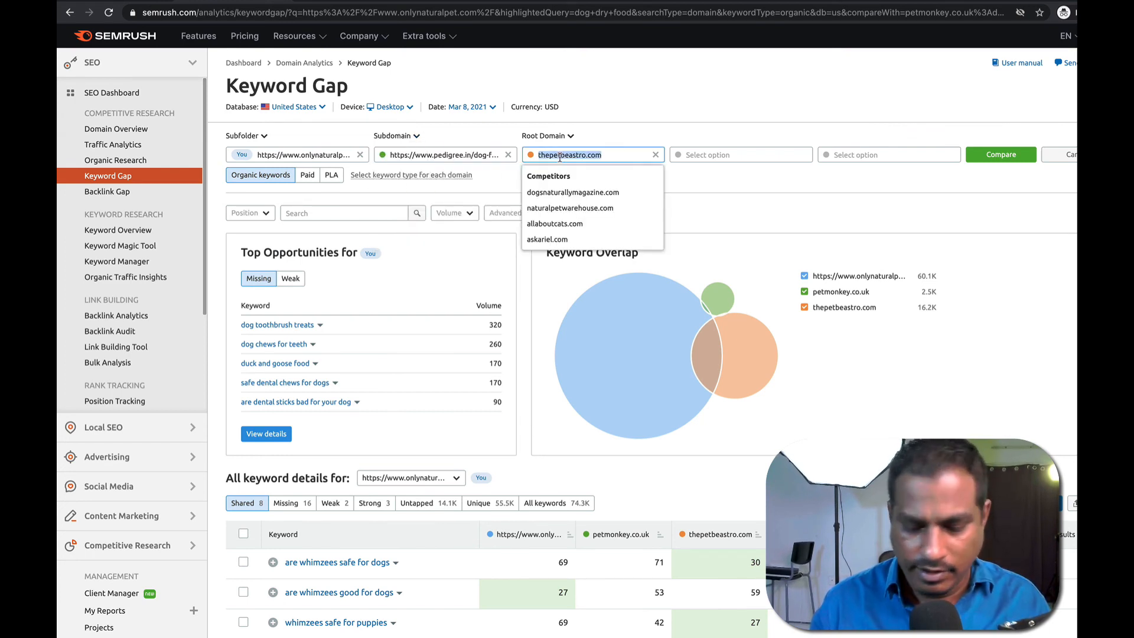
pyautogui.press('BackSpace')
pyautogui.click(649, 135)
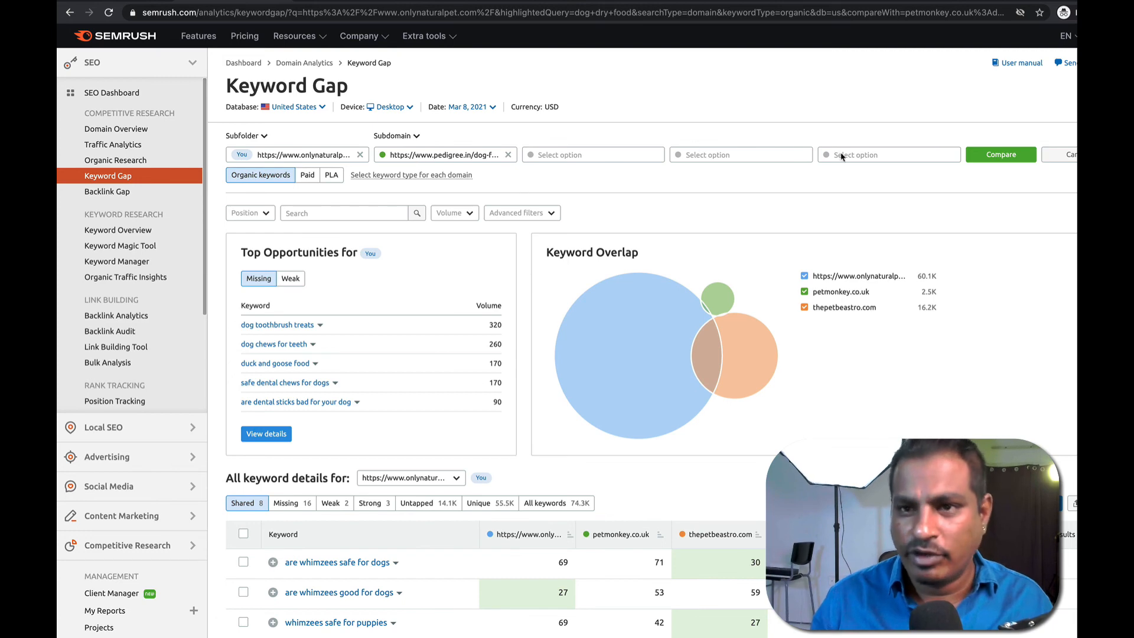
pyautogui.click(992, 161)
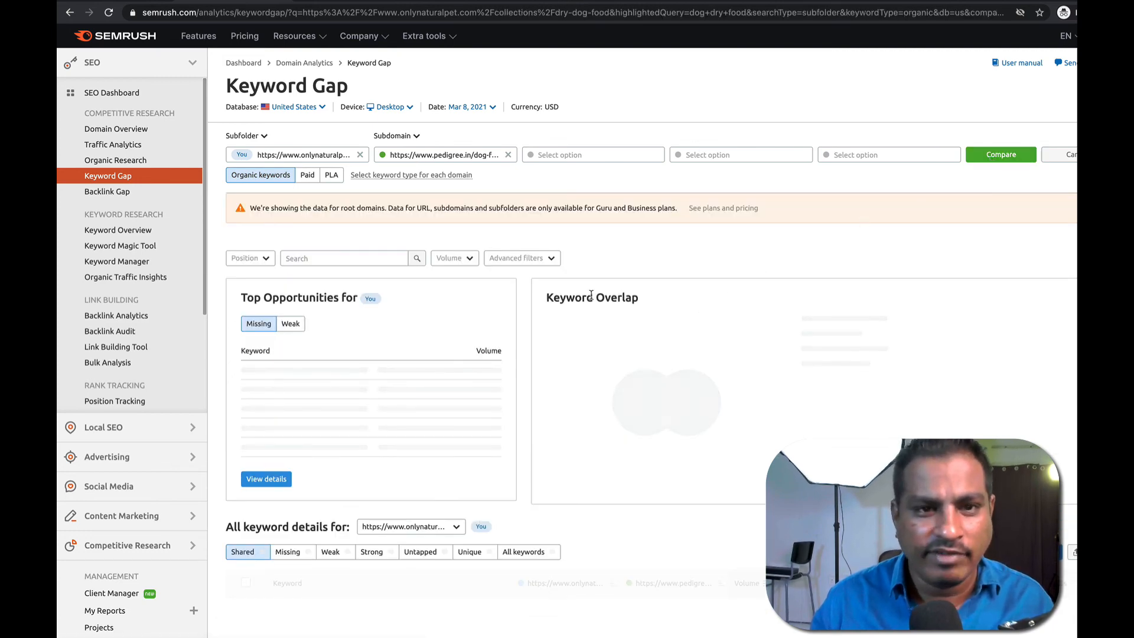
pyautogui.scroll(-3, 405, 348)
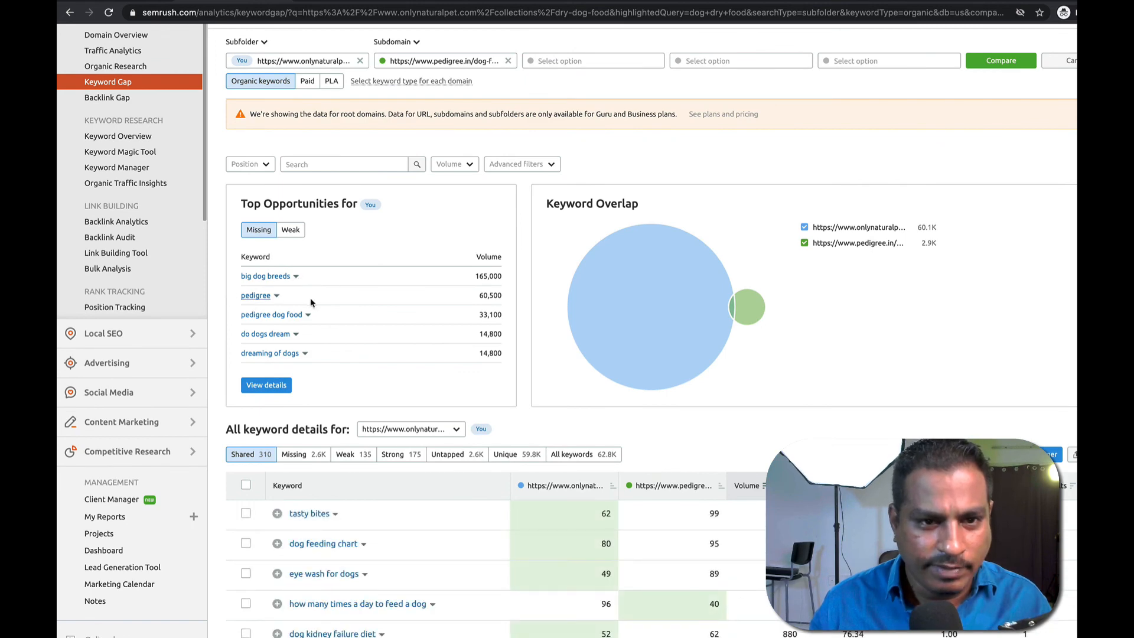
pyautogui.scroll(-1, 391, 385)
pyautogui.scroll(-5, 392, 385)
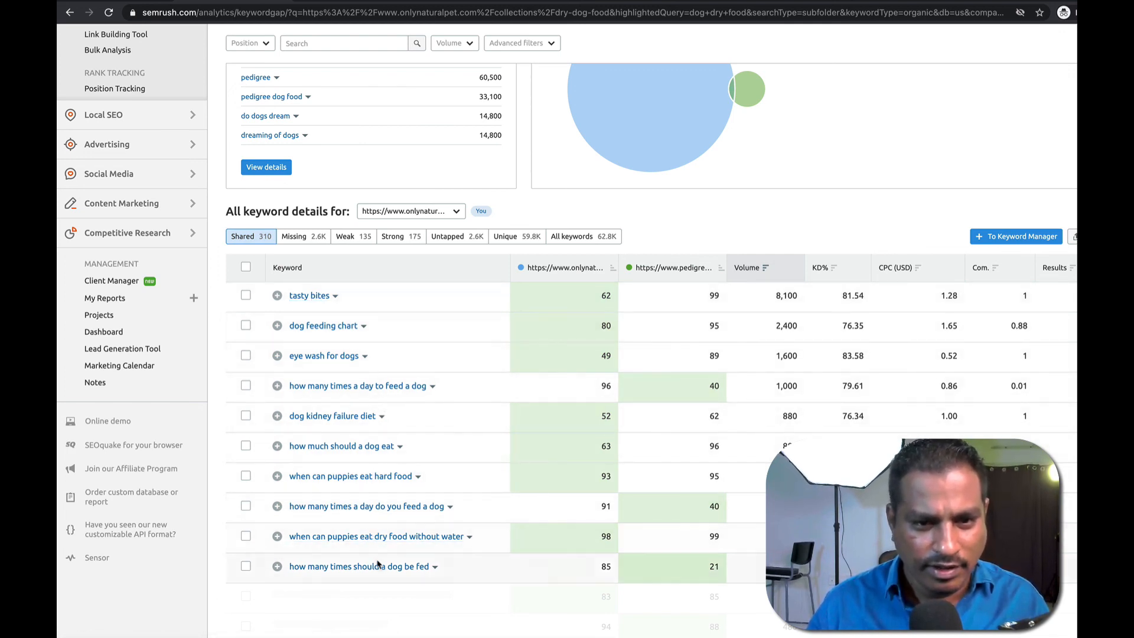
pyautogui.scroll(-2, 355, 514)
pyautogui.scroll(3, 340, 463)
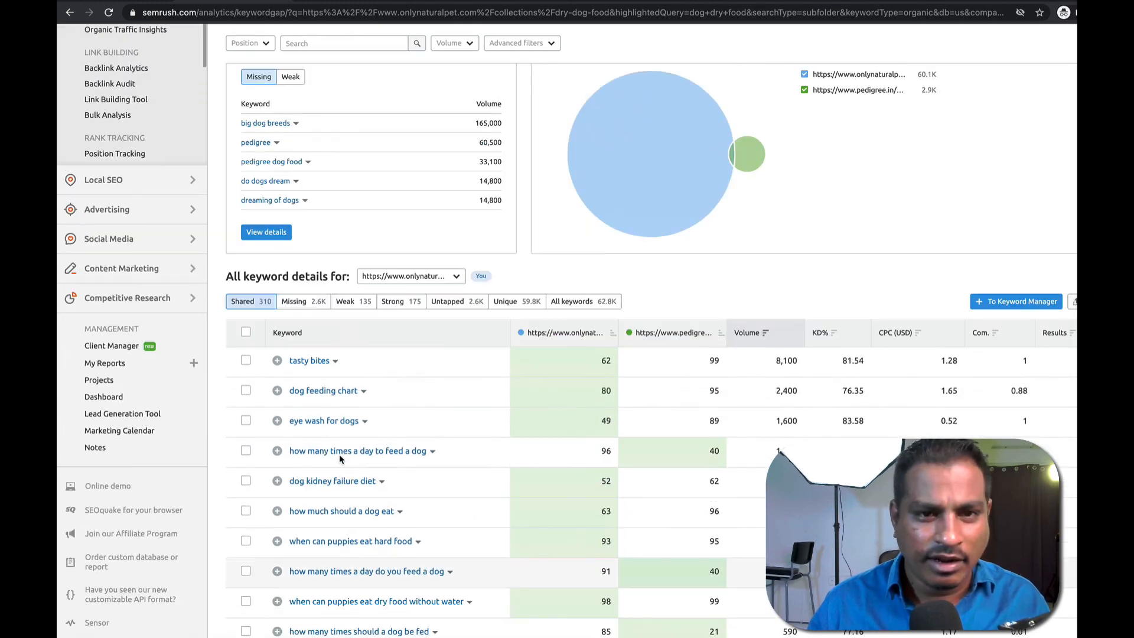
pyautogui.click(296, 303)
pyautogui.click(679, 424)
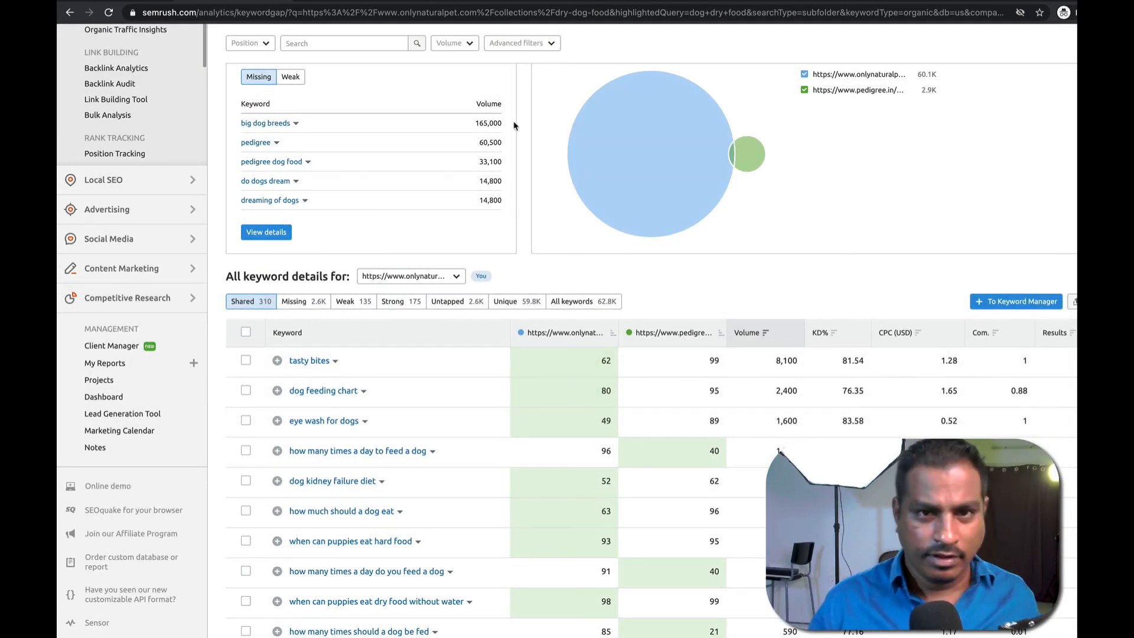
pyautogui.click(741, 6)
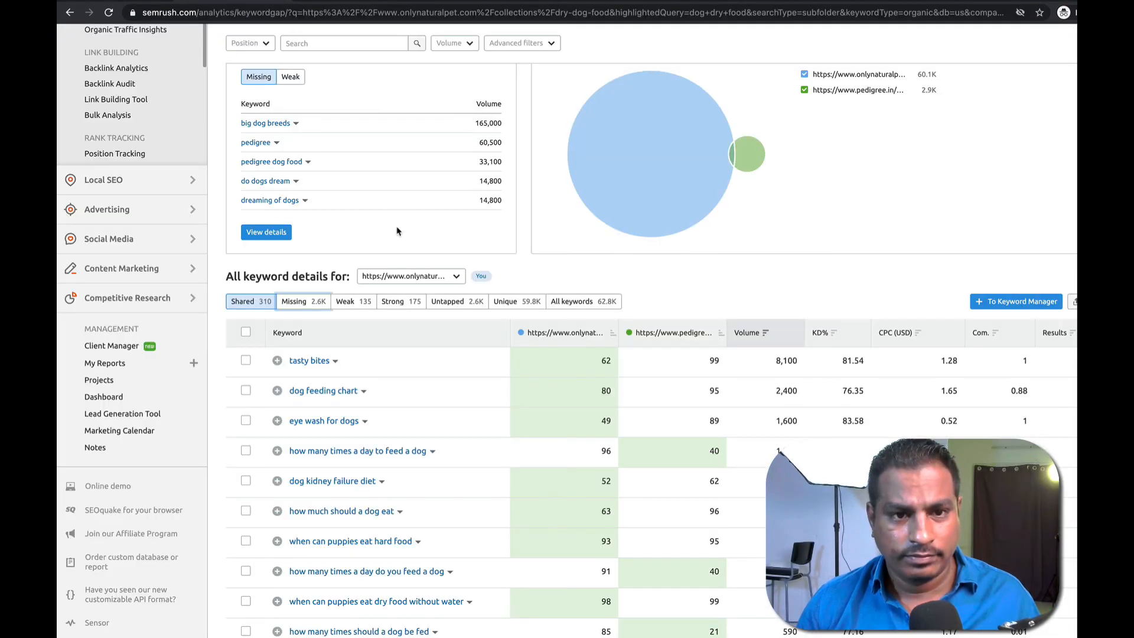
pyautogui.scroll(-4, 445, 388)
pyautogui.scroll(8, 415, 263)
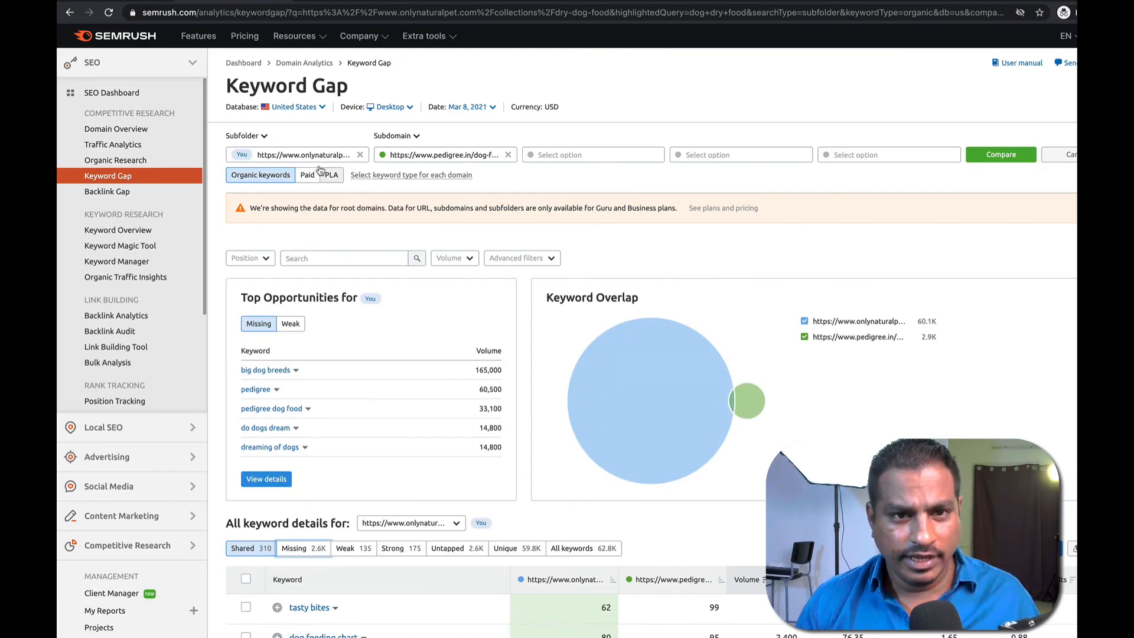
pyautogui.scroll(-2, 358, 443)
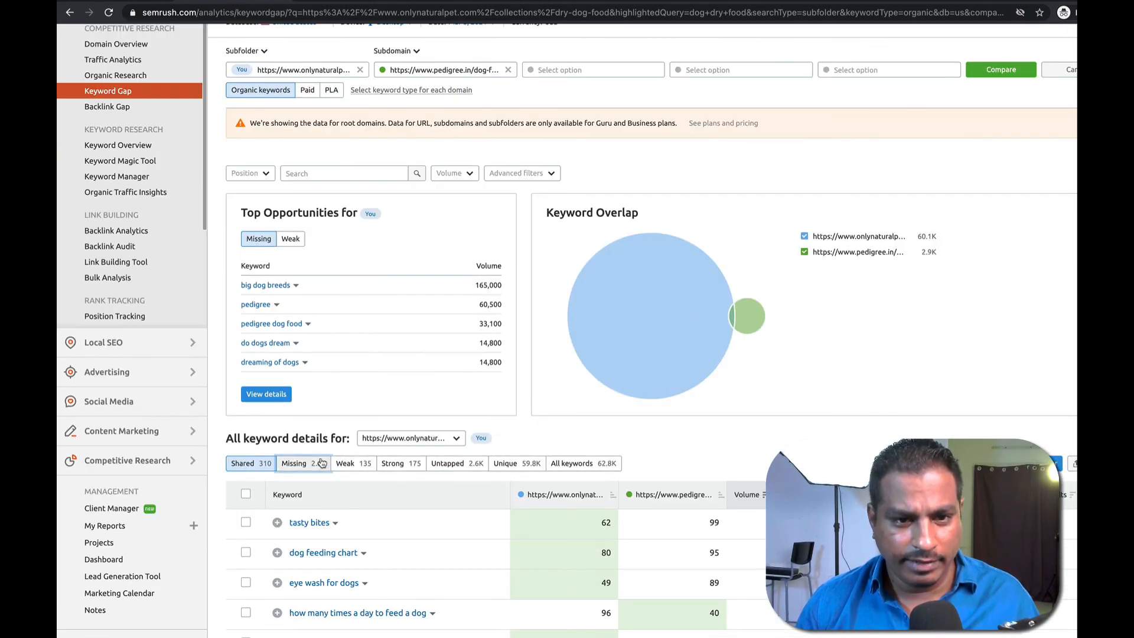
pyautogui.click(321, 462)
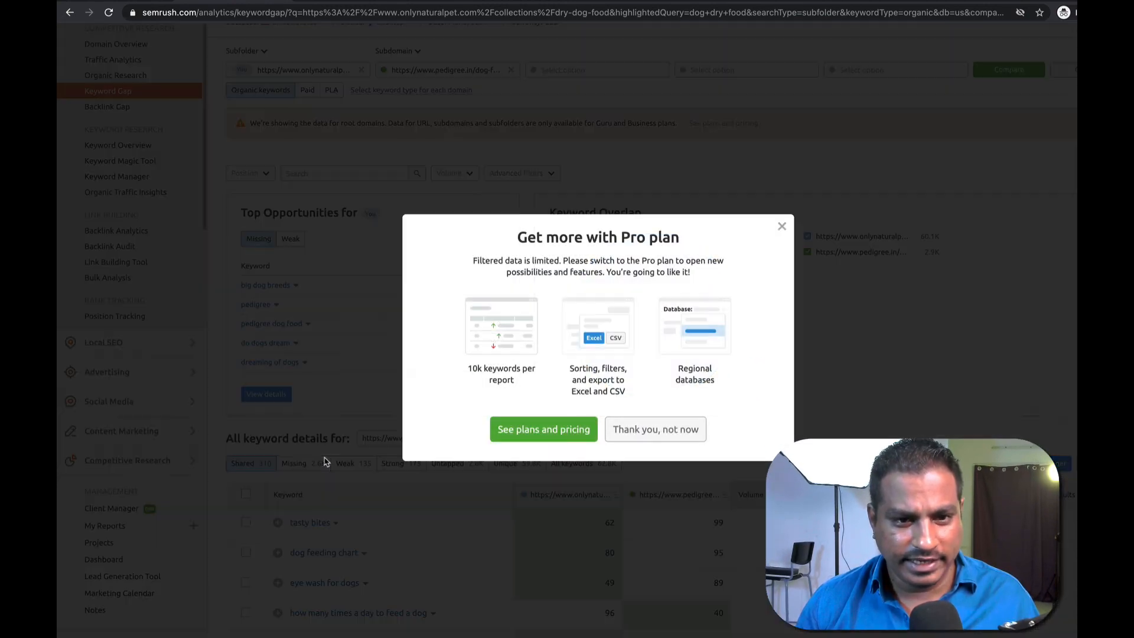
pyautogui.click(782, 224)
pyautogui.scroll(-3, 470, 353)
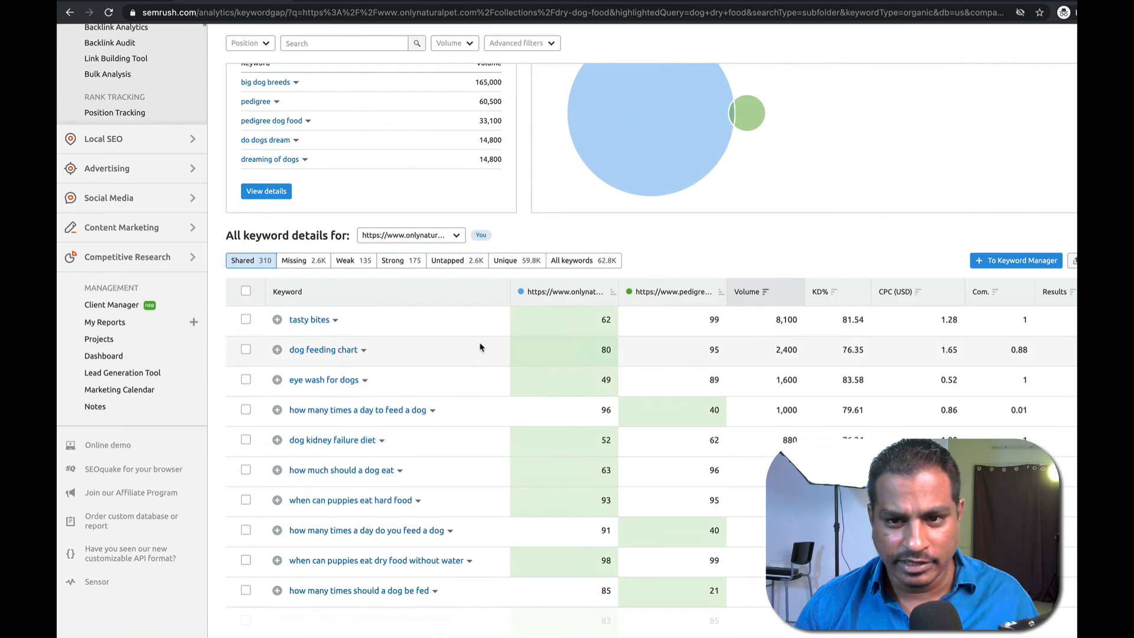
pyautogui.scroll(-3, 478, 348)
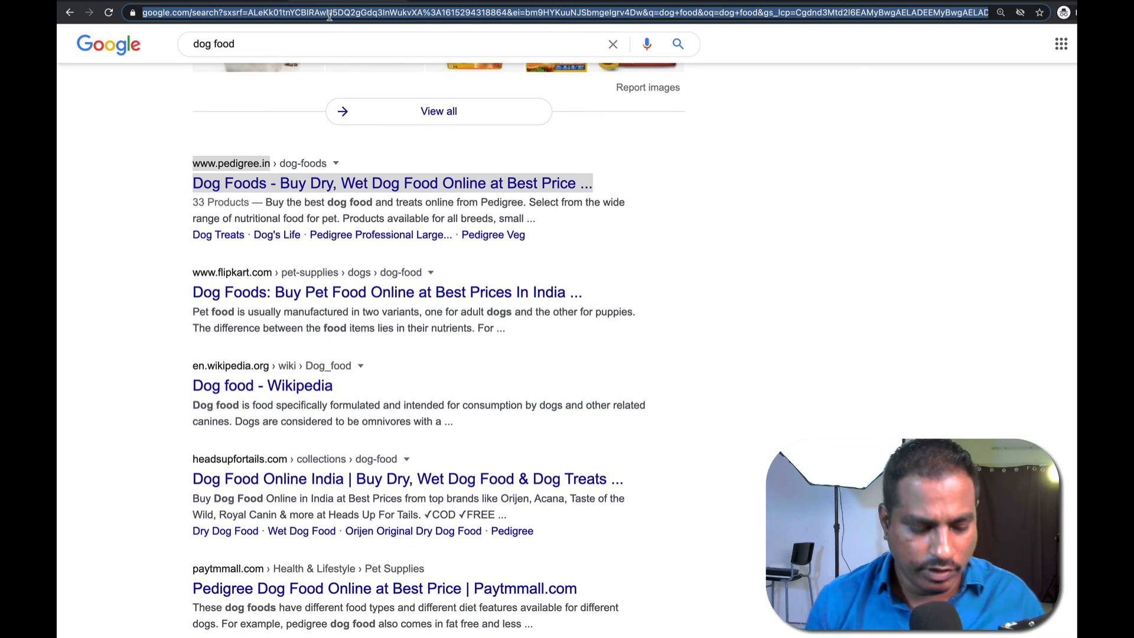
pyautogui.write('spyfu')
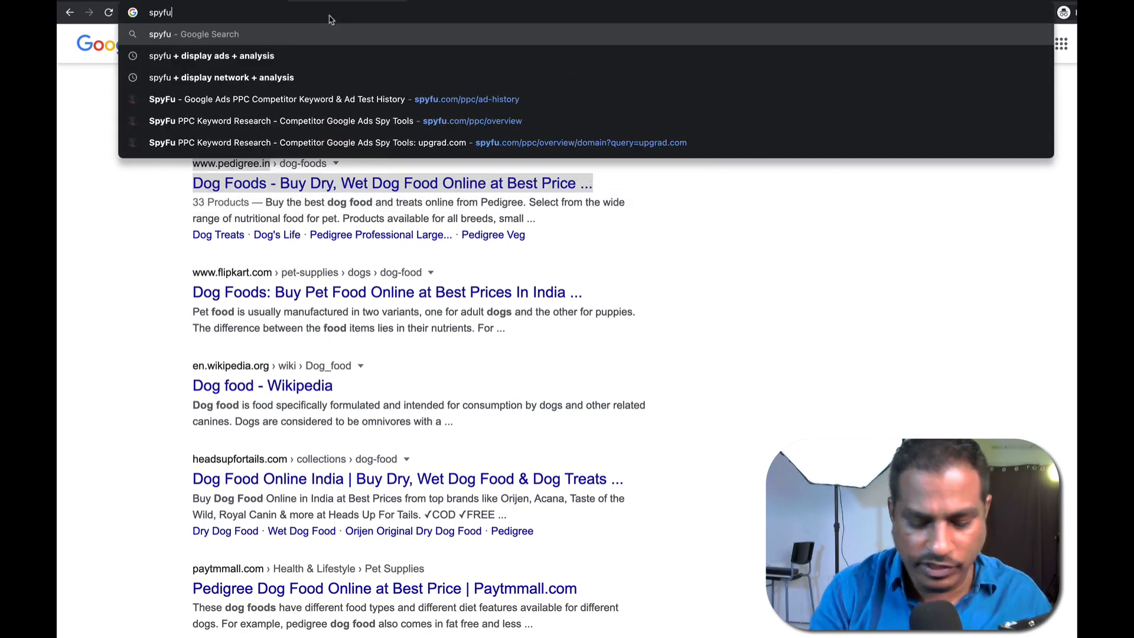
pyautogui.press('Return')
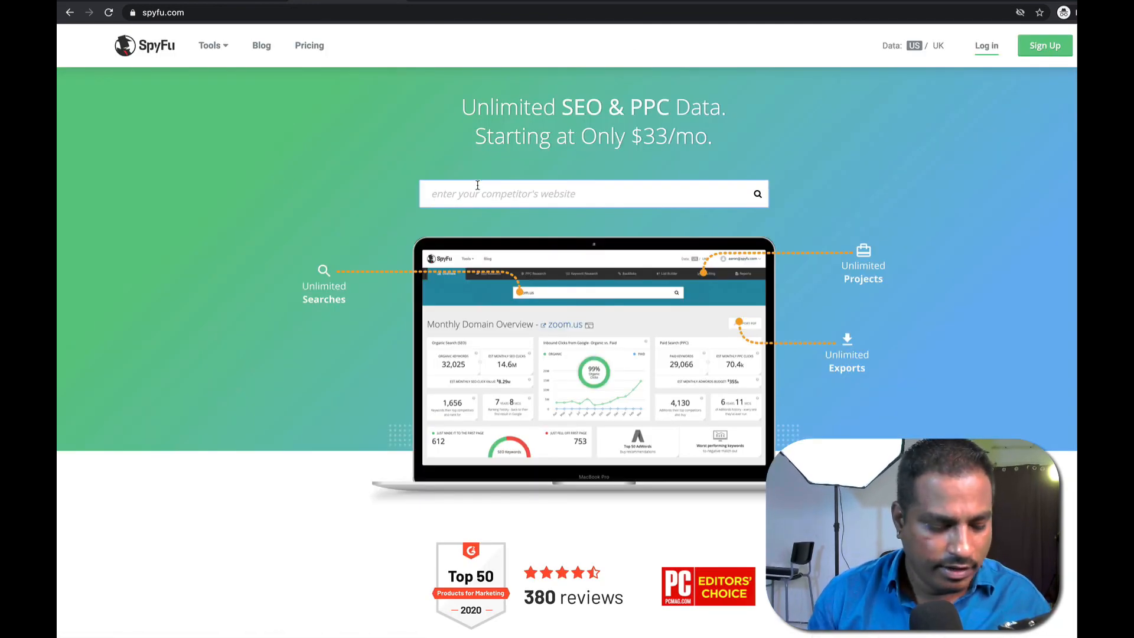
pyautogui.hotkey('ctrl', 'v')
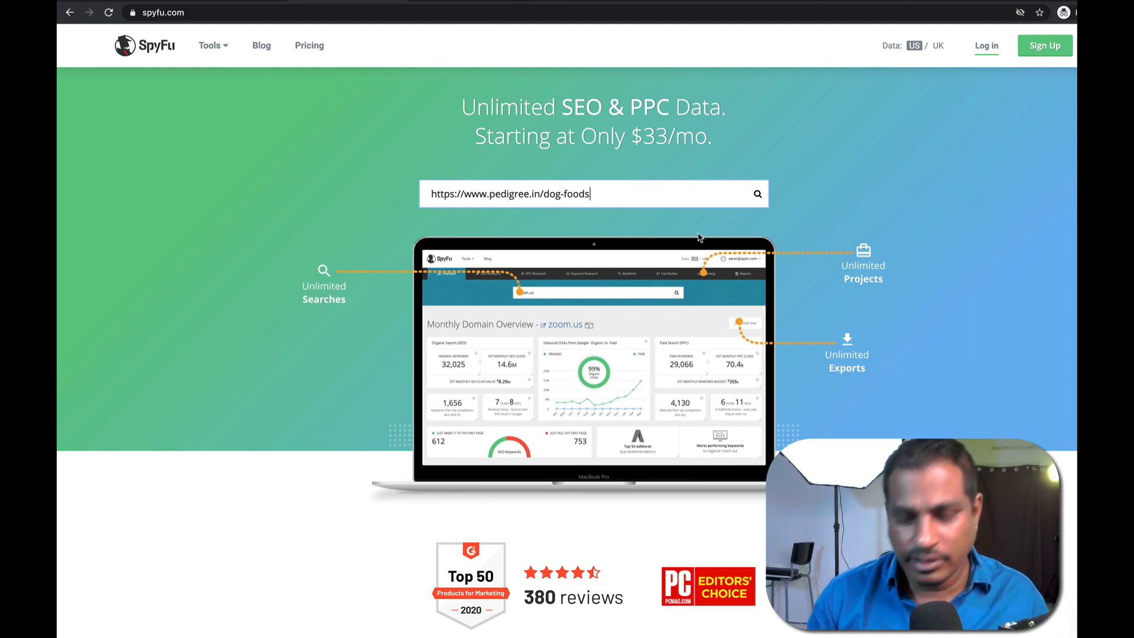
pyautogui.press('Return')
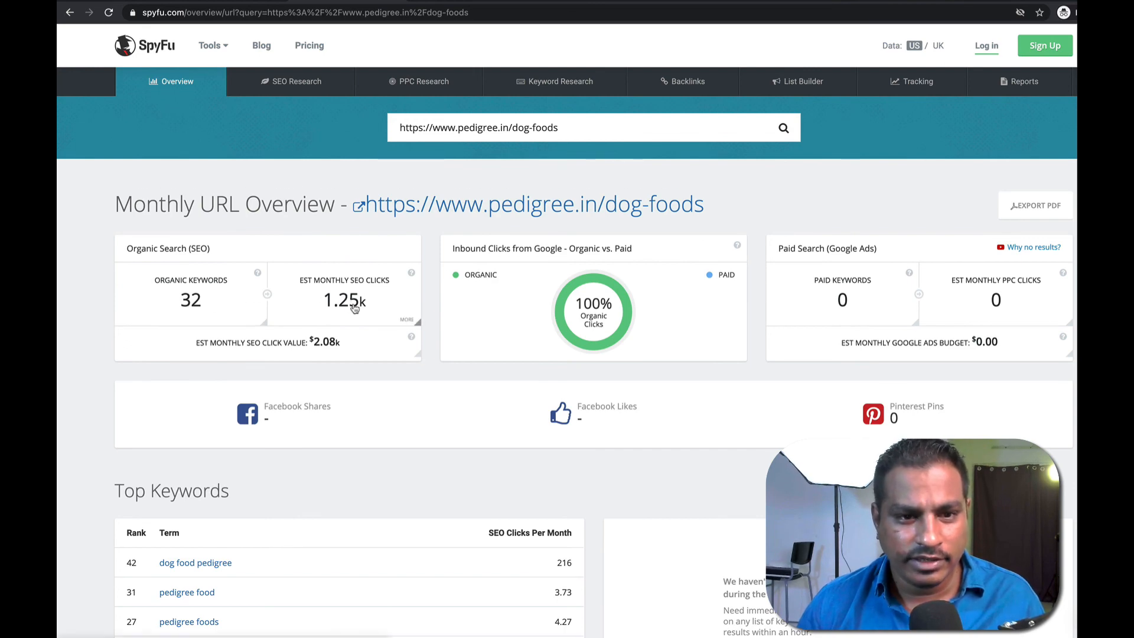
pyautogui.scroll(-3, 354, 303)
pyautogui.scroll(-1, 353, 312)
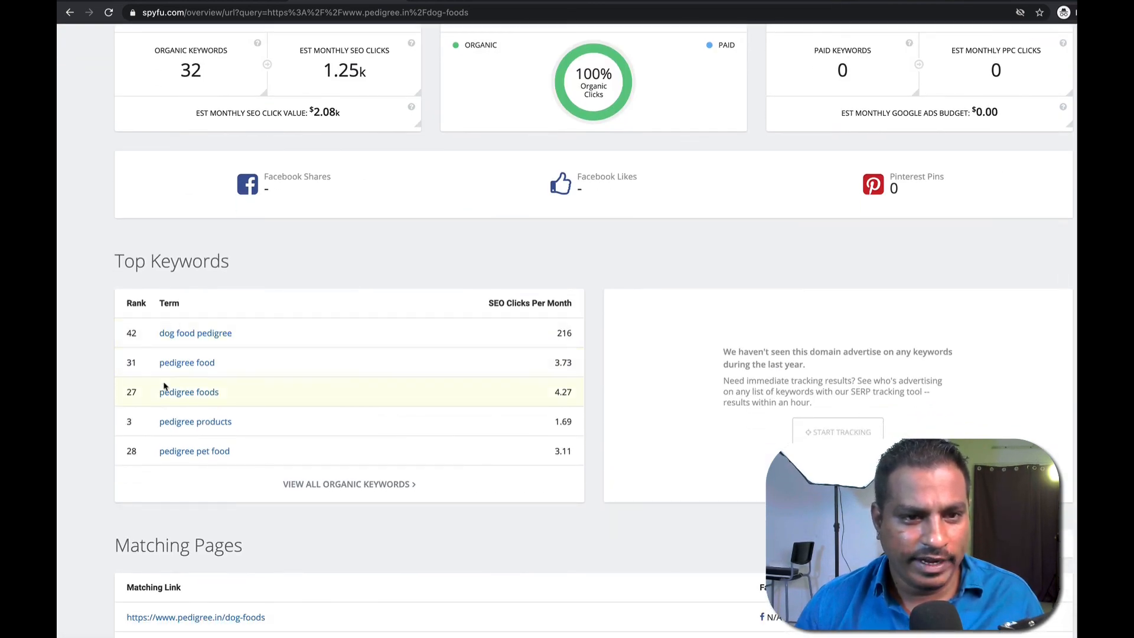
pyautogui.scroll(-6, 248, 395)
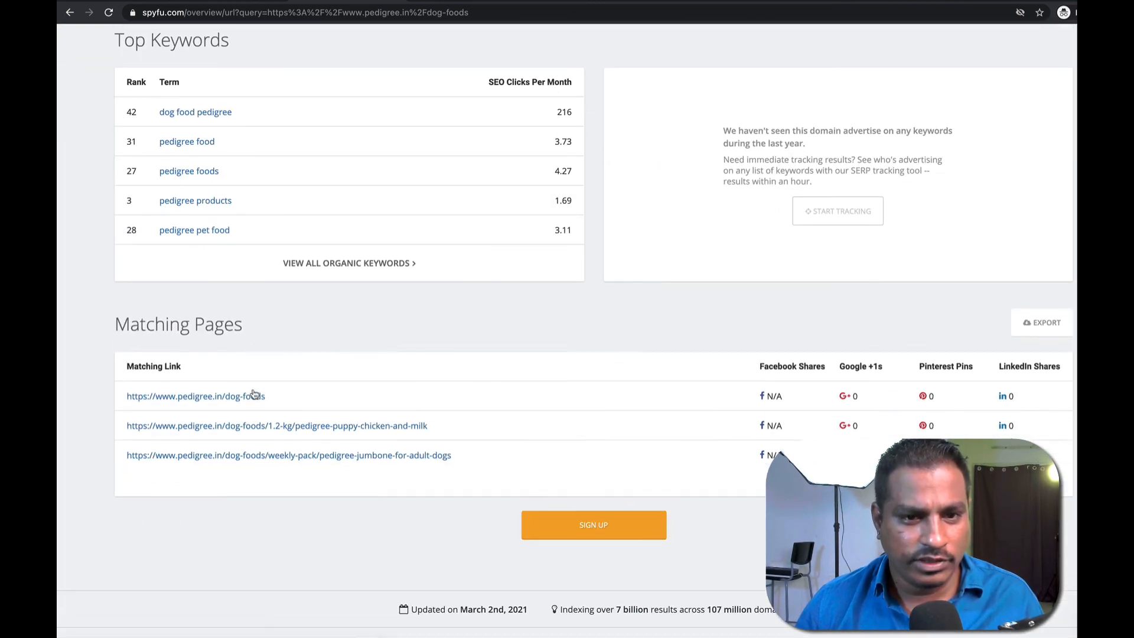
pyautogui.press('Home')
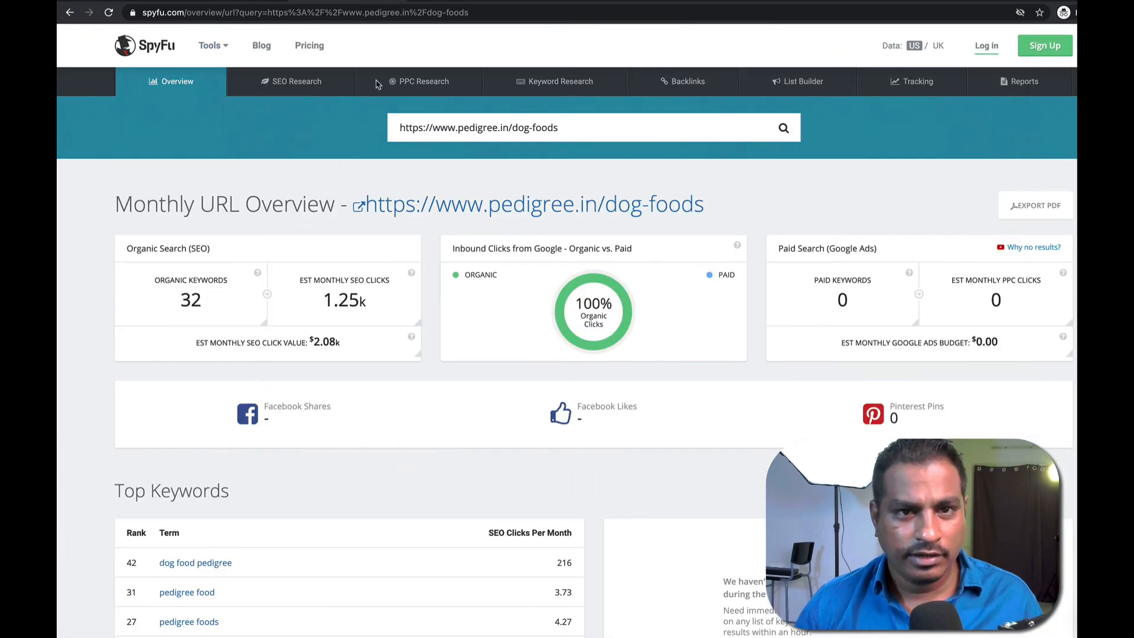
pyautogui.moveTo(408, 84)
pyautogui.click(404, 178)
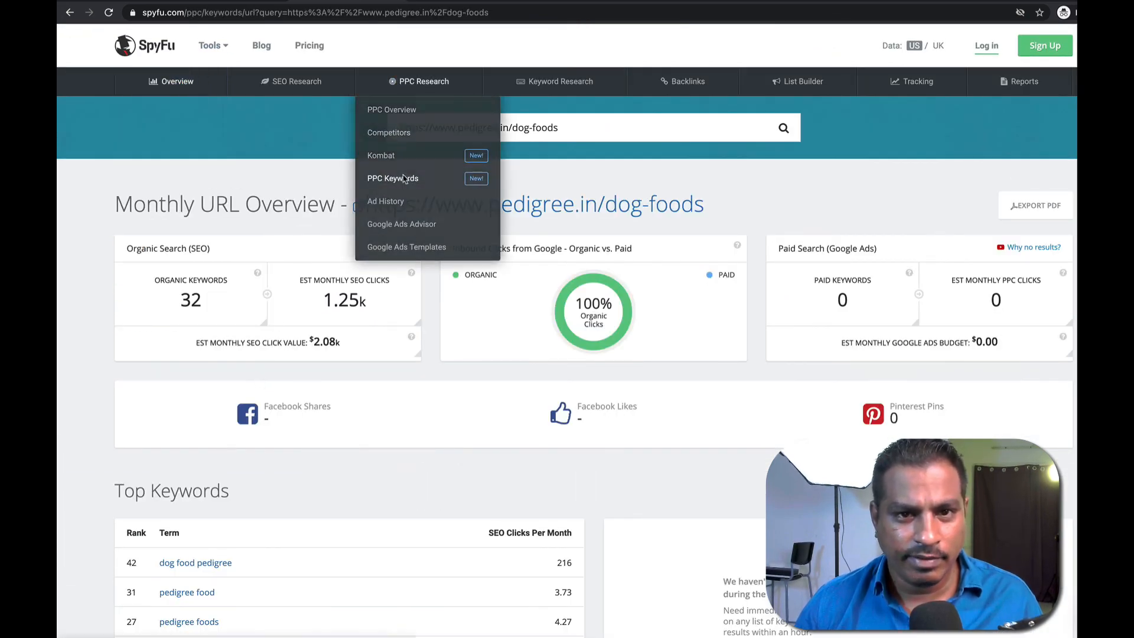
pyautogui.click(190, 380)
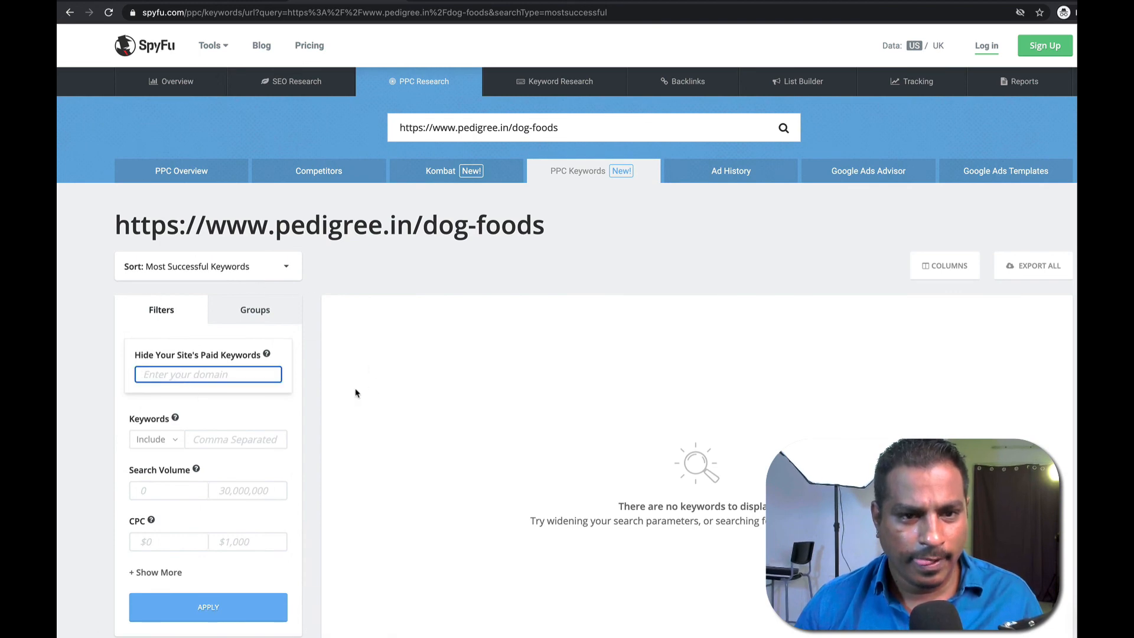
pyautogui.scroll(-2, 596, 424)
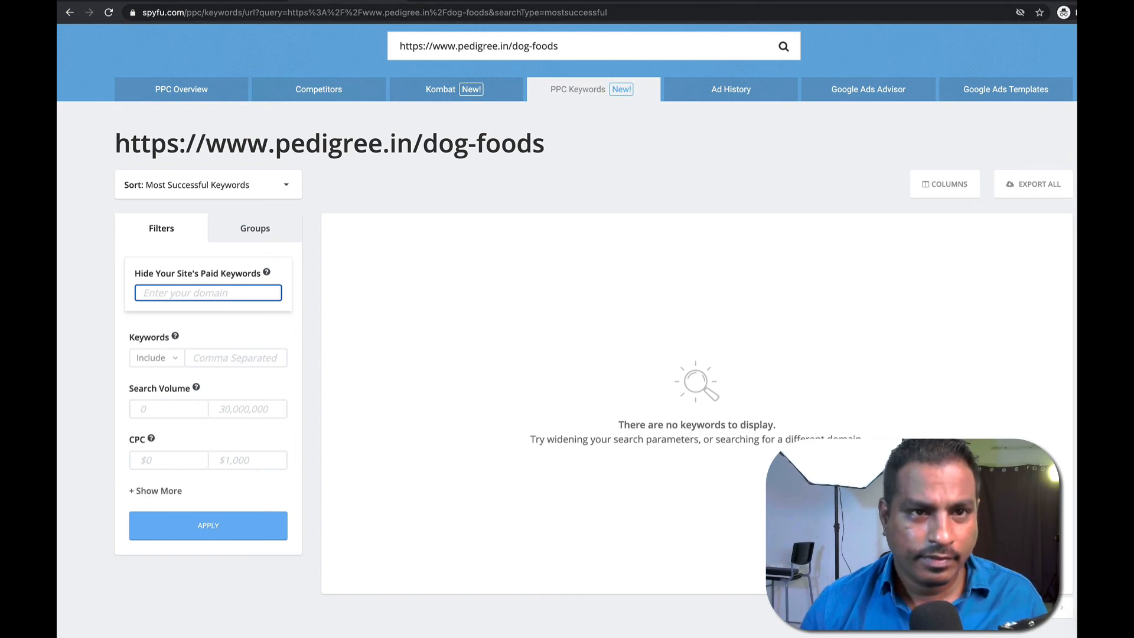
pyautogui.click(255, 5)
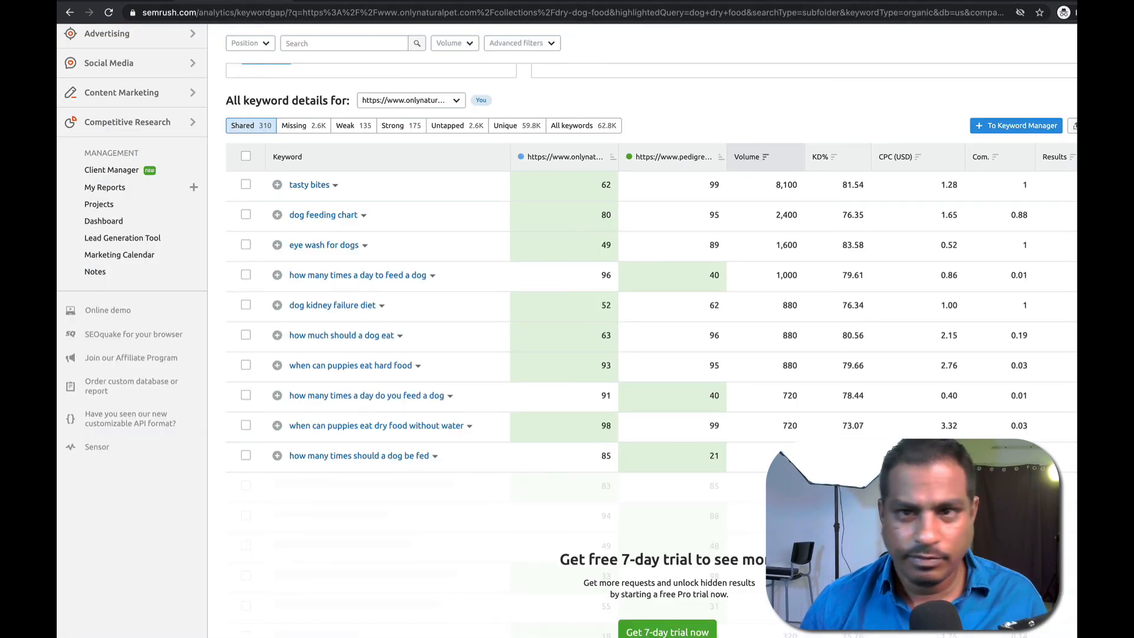
pyautogui.scroll(5, 363, 89)
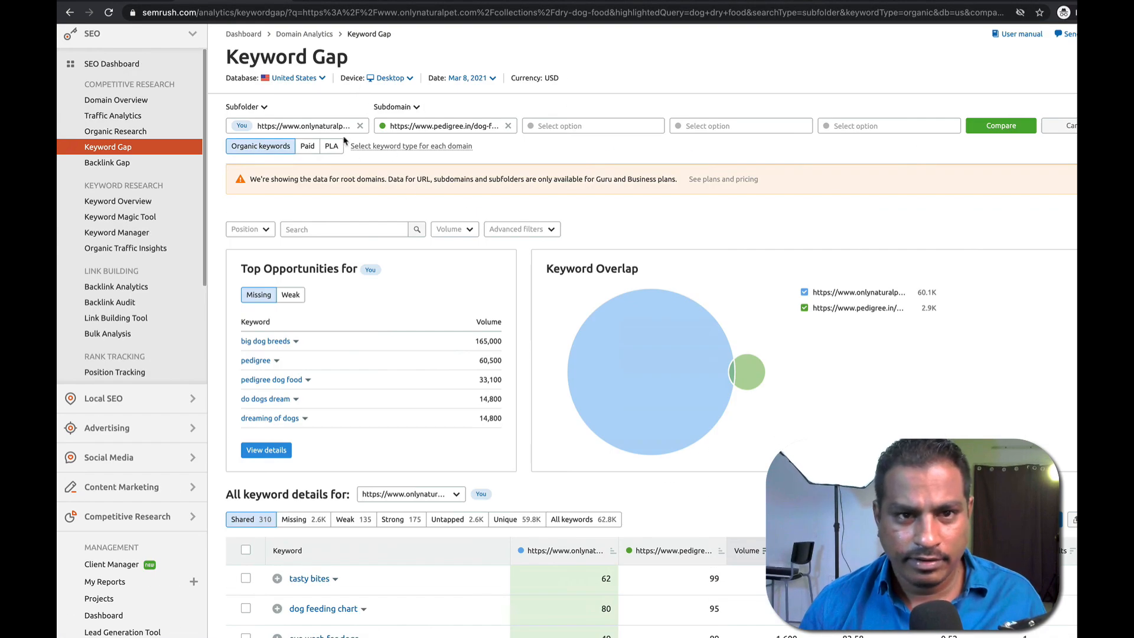
pyautogui.tripleClick(311, 126)
pyautogui.hotkey('ctrl', 'c')
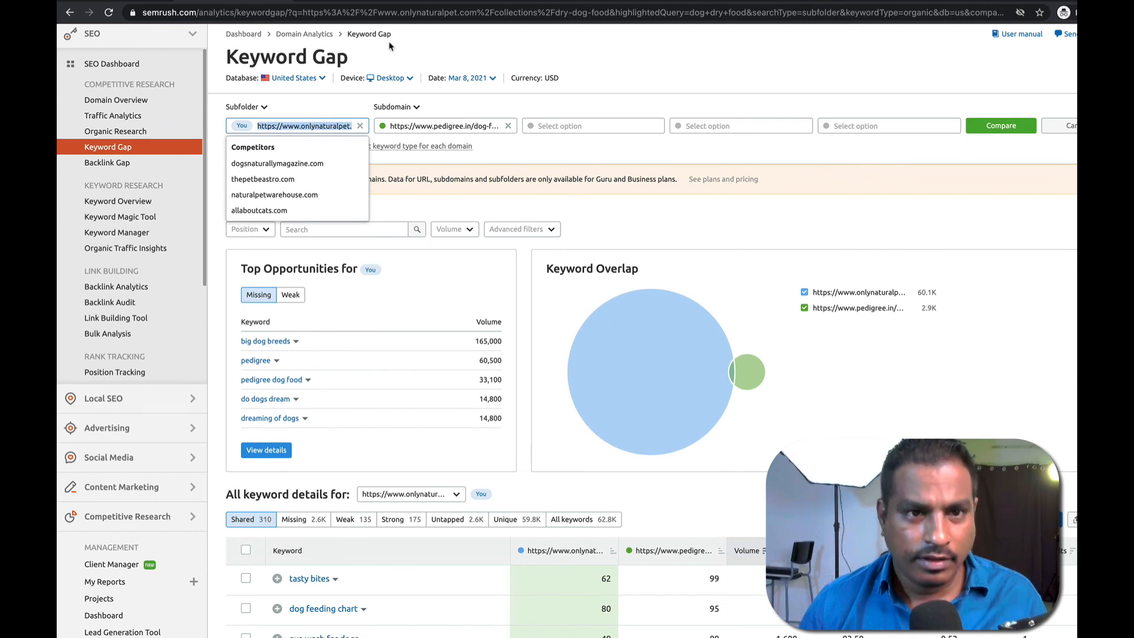
pyautogui.click(360, 2)
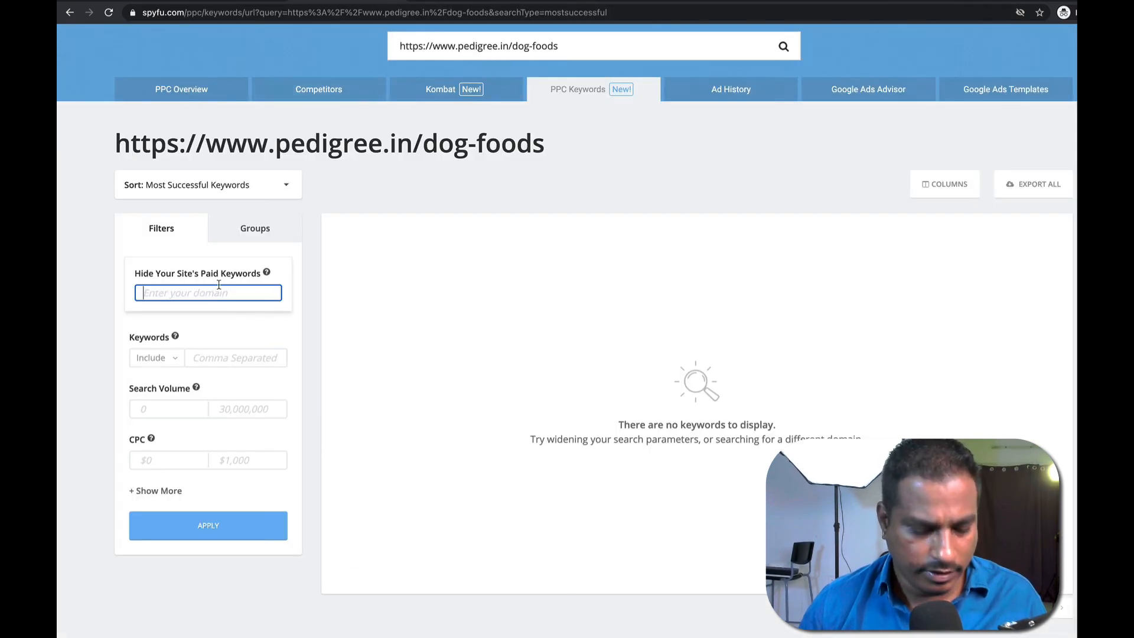
pyautogui.hotkey('ctrl', 'v')
pyautogui.press('Return')
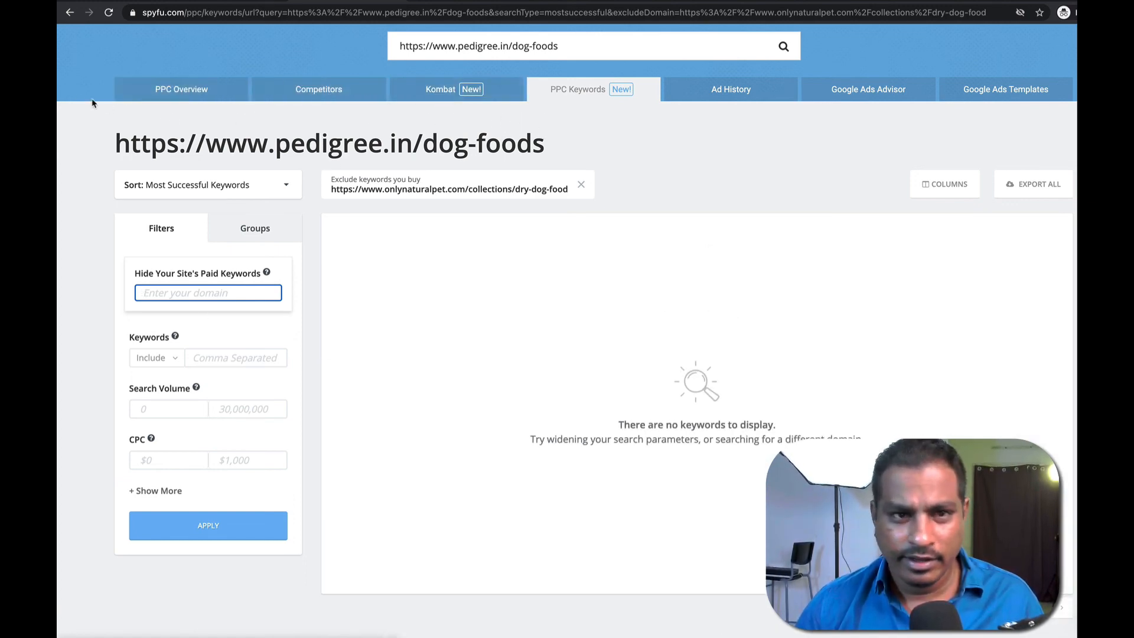
pyautogui.click(160, 84)
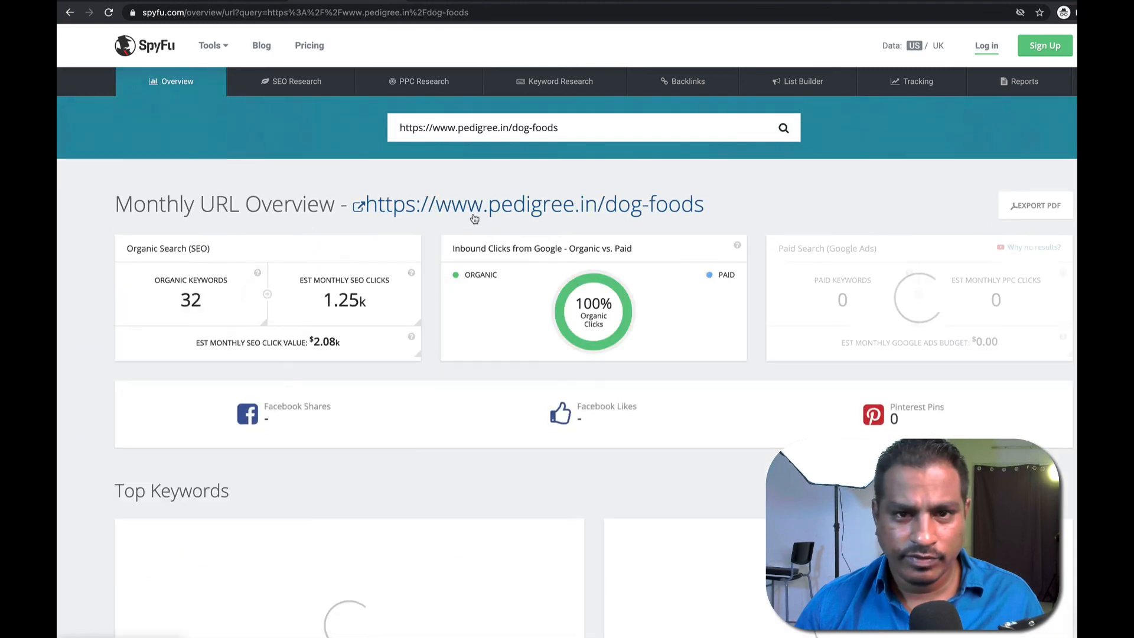
pyautogui.scroll(-4, 454, 354)
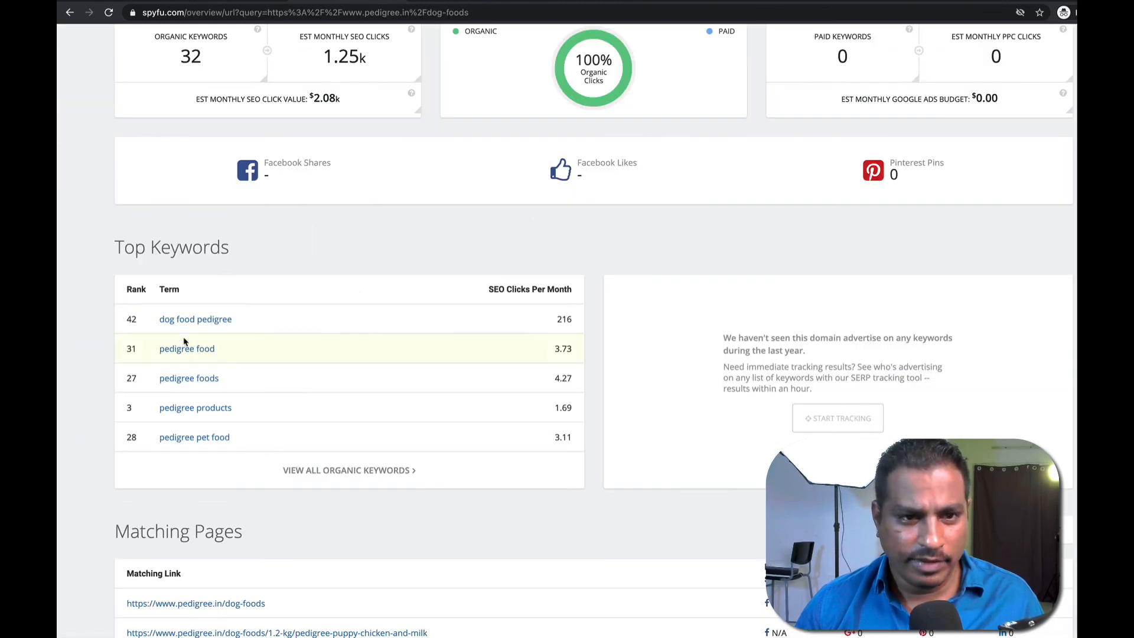
pyautogui.scroll(4, 278, 318)
pyautogui.scroll(-7, 284, 305)
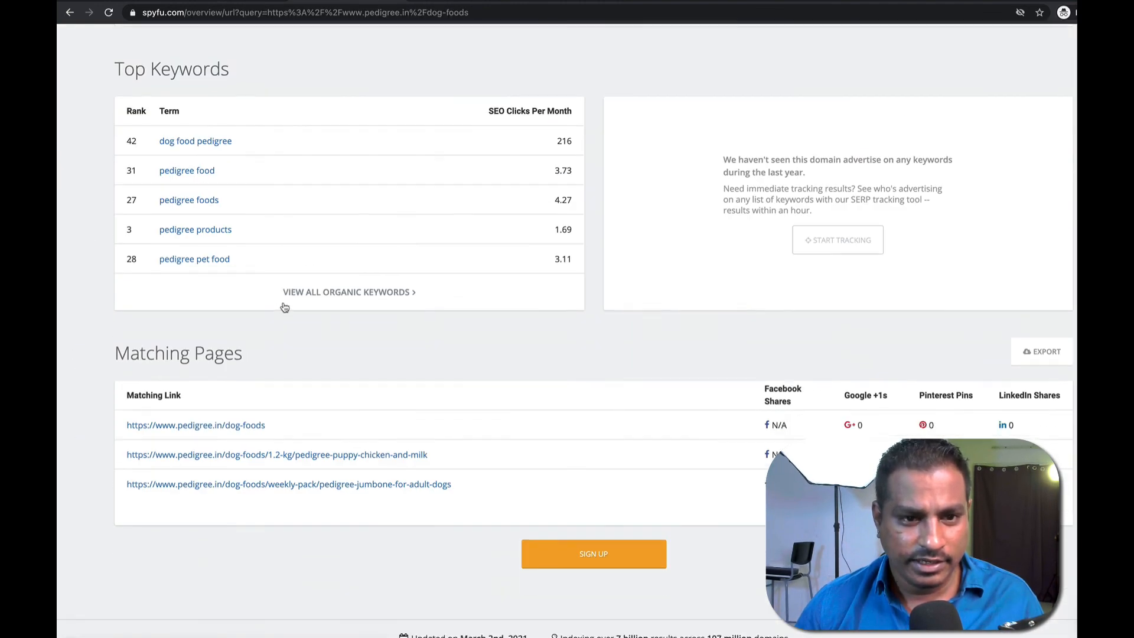
pyautogui.scroll(-3, 284, 306)
pyautogui.scroll(1, 472, 351)
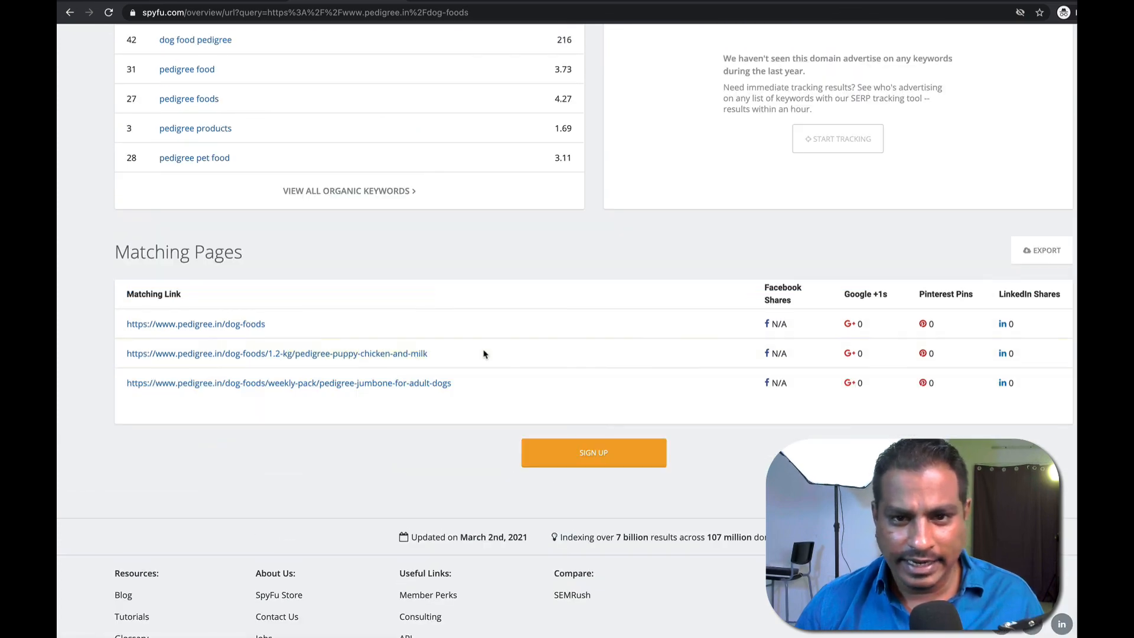
pyautogui.scroll(10, 487, 354)
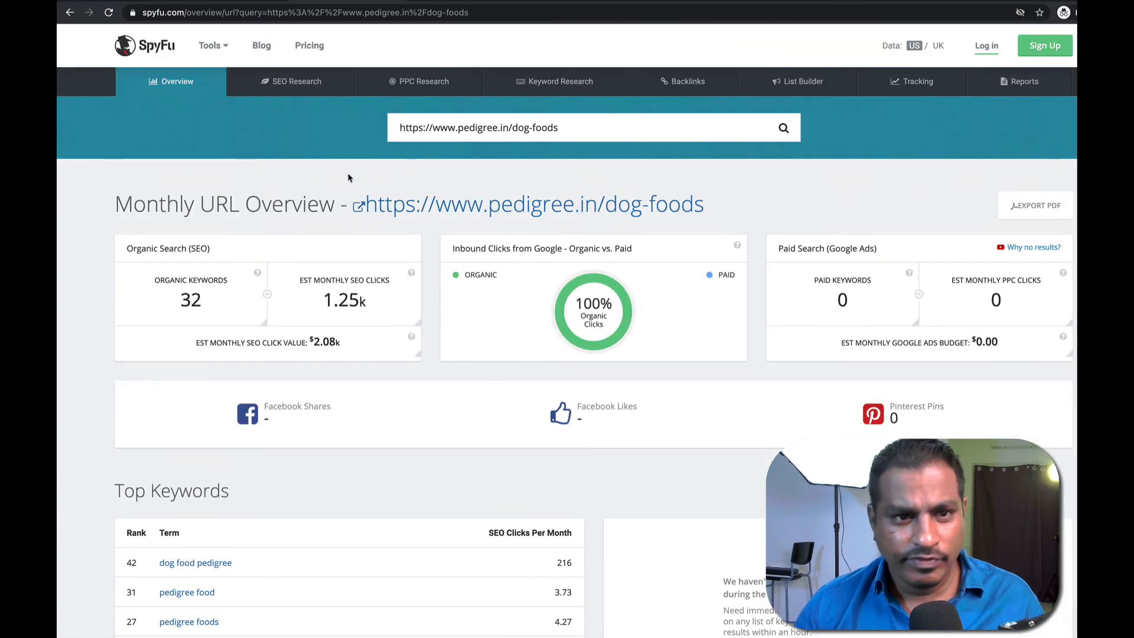